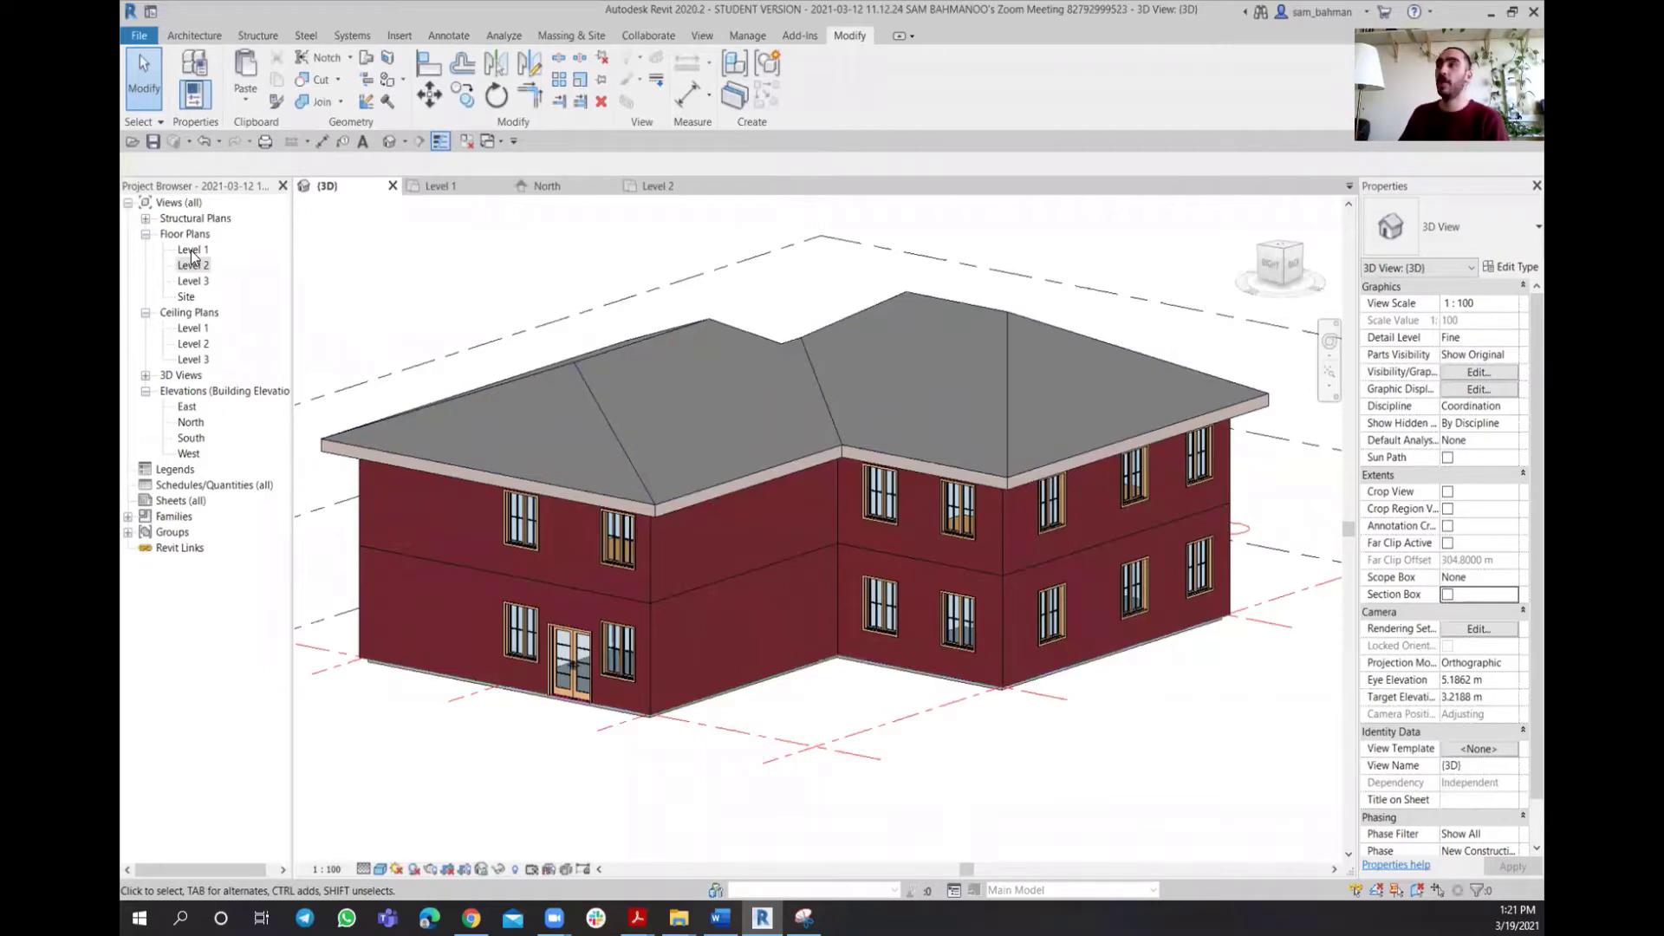
Open the Level 1 floor plan and dismiss the save reminder without saving the project
double_click(192, 250)
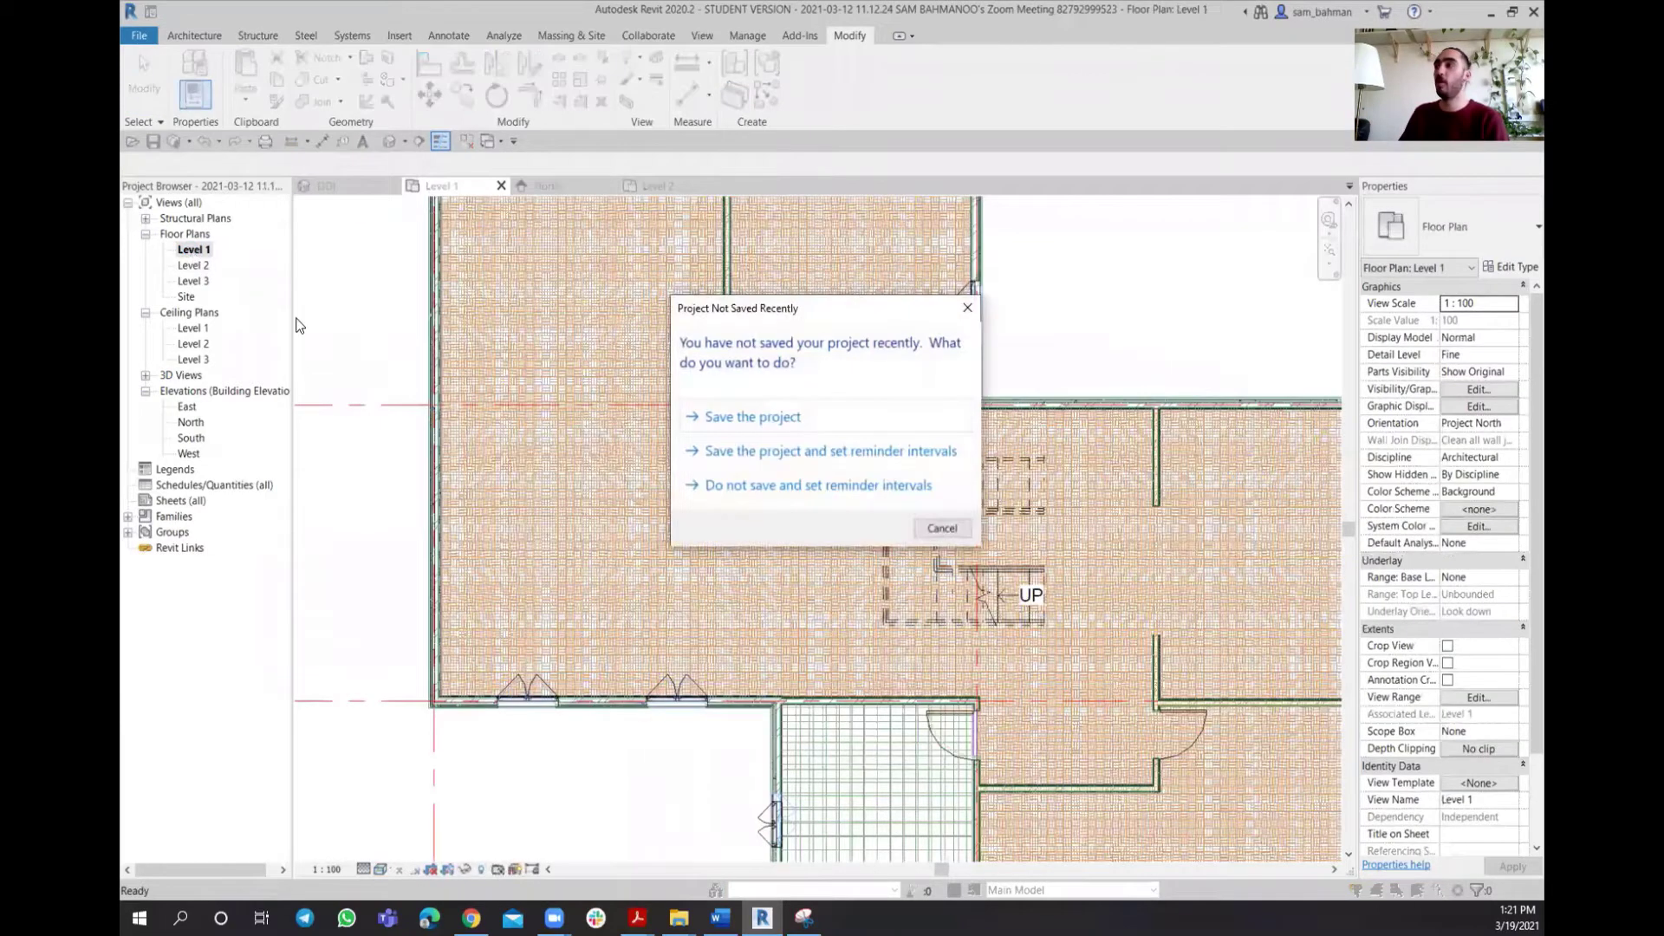
left_click(941, 528)
scroll(932, 531, "down", 5)
middle_click_drag(1005, 558, 853, 553)
scroll(853, 607, "up", 1)
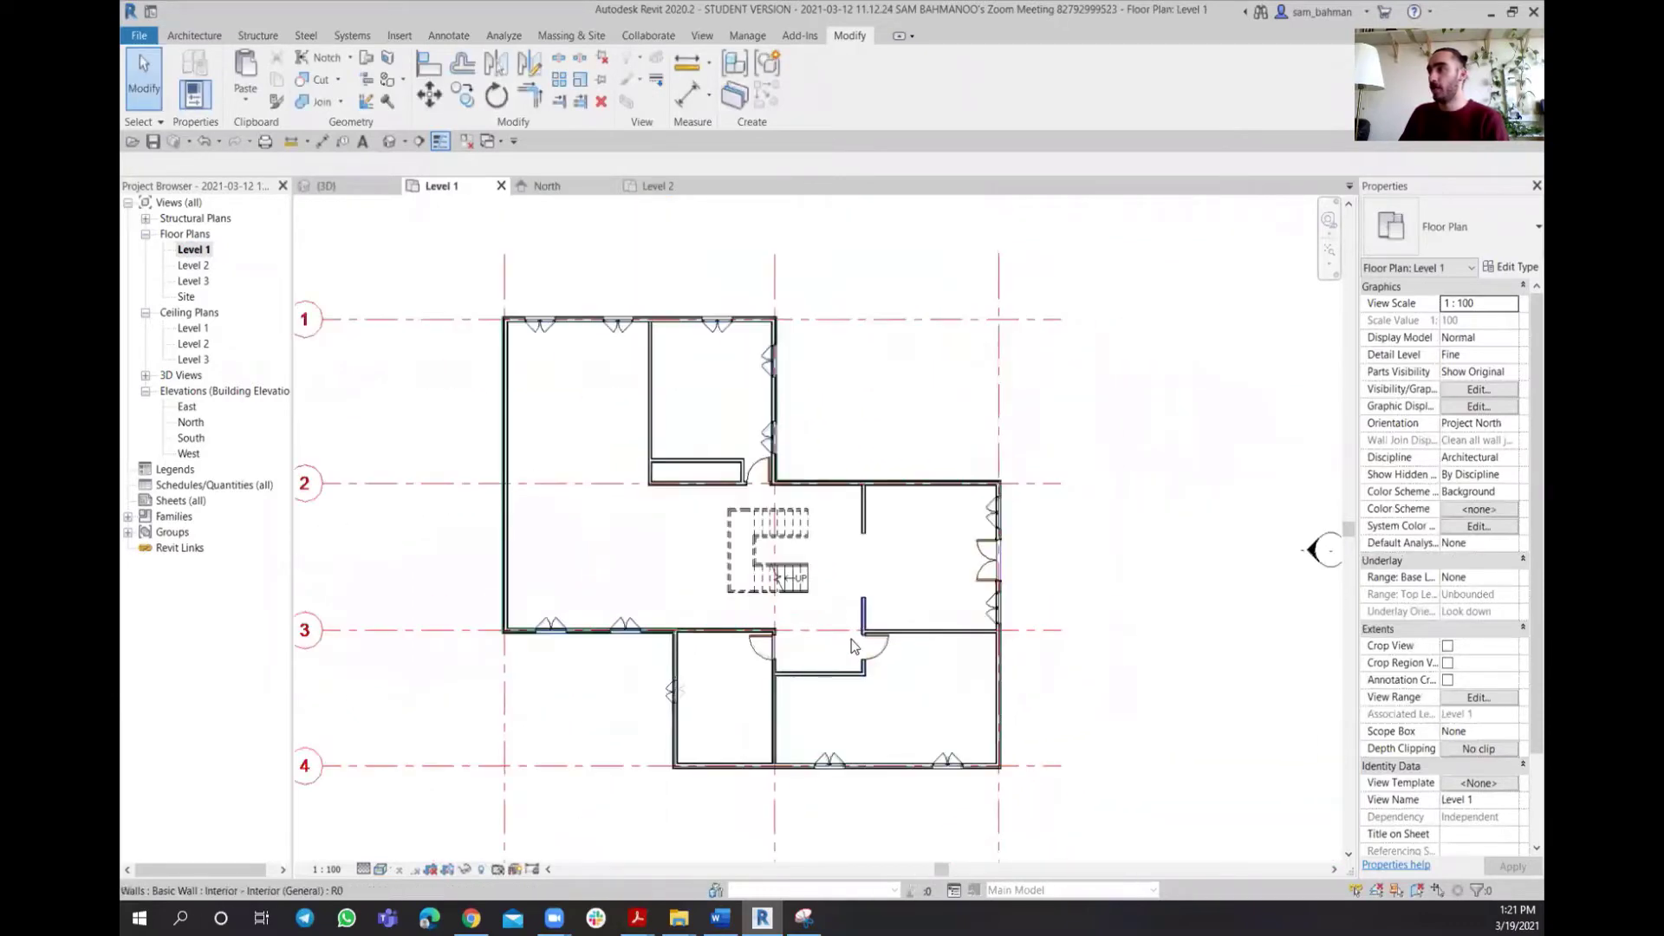
Change the Level 1 plan's visual style so the floors are filled with their material colours
left_click(382, 866)
left_click(437, 815)
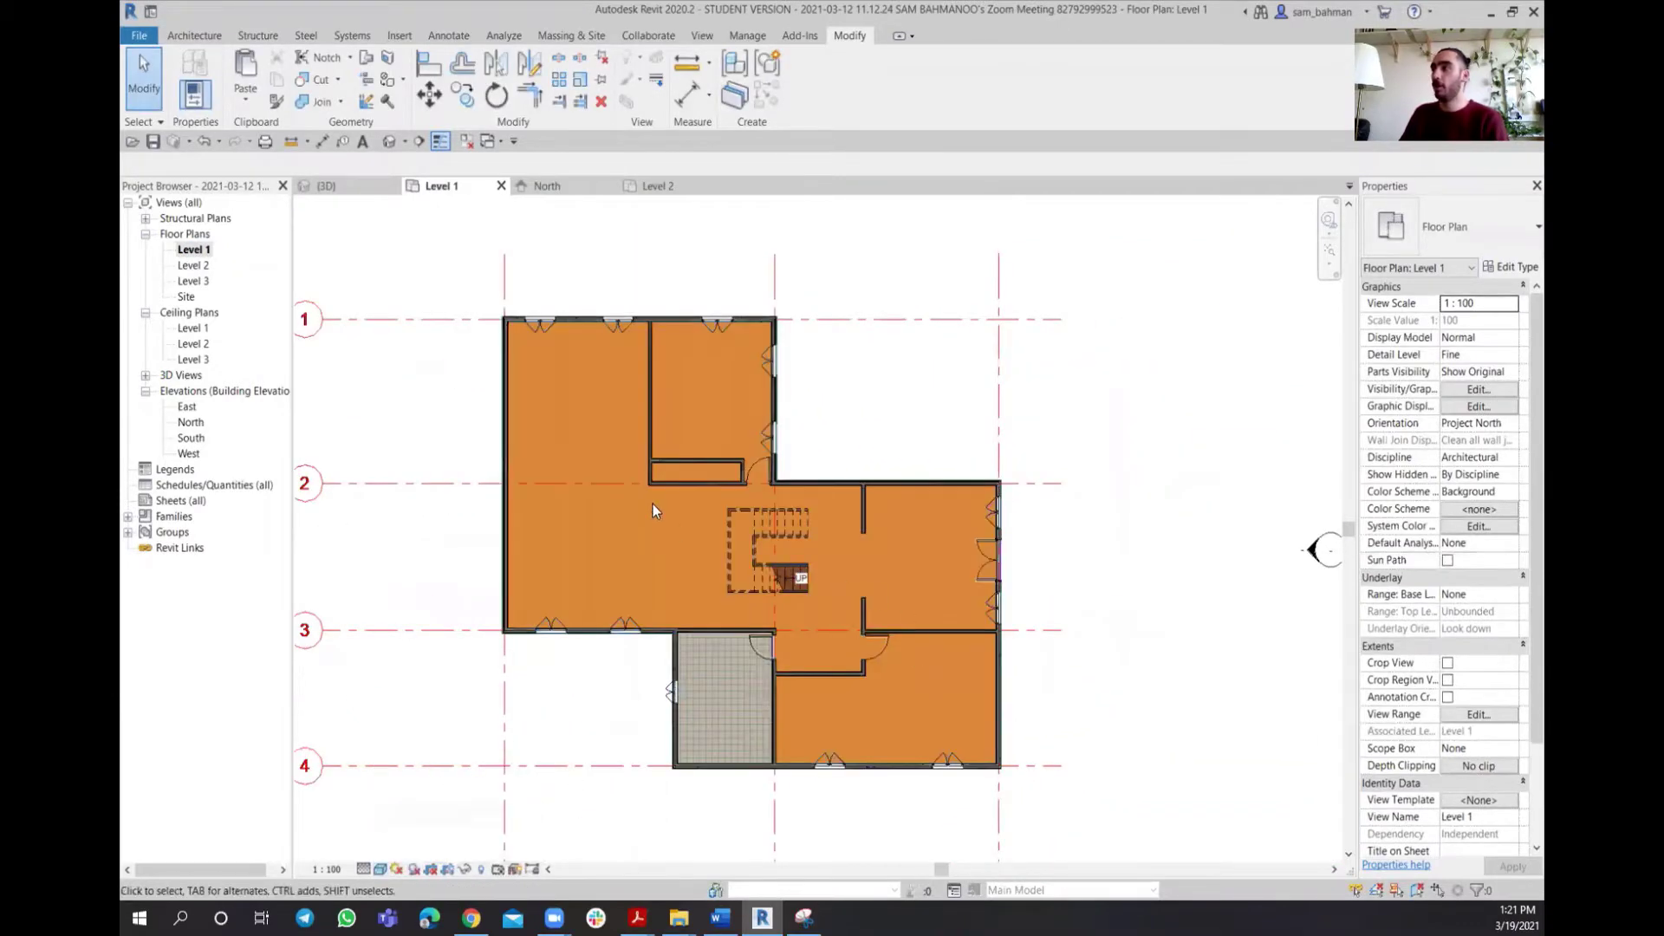
scroll(871, 641, "up", 1)
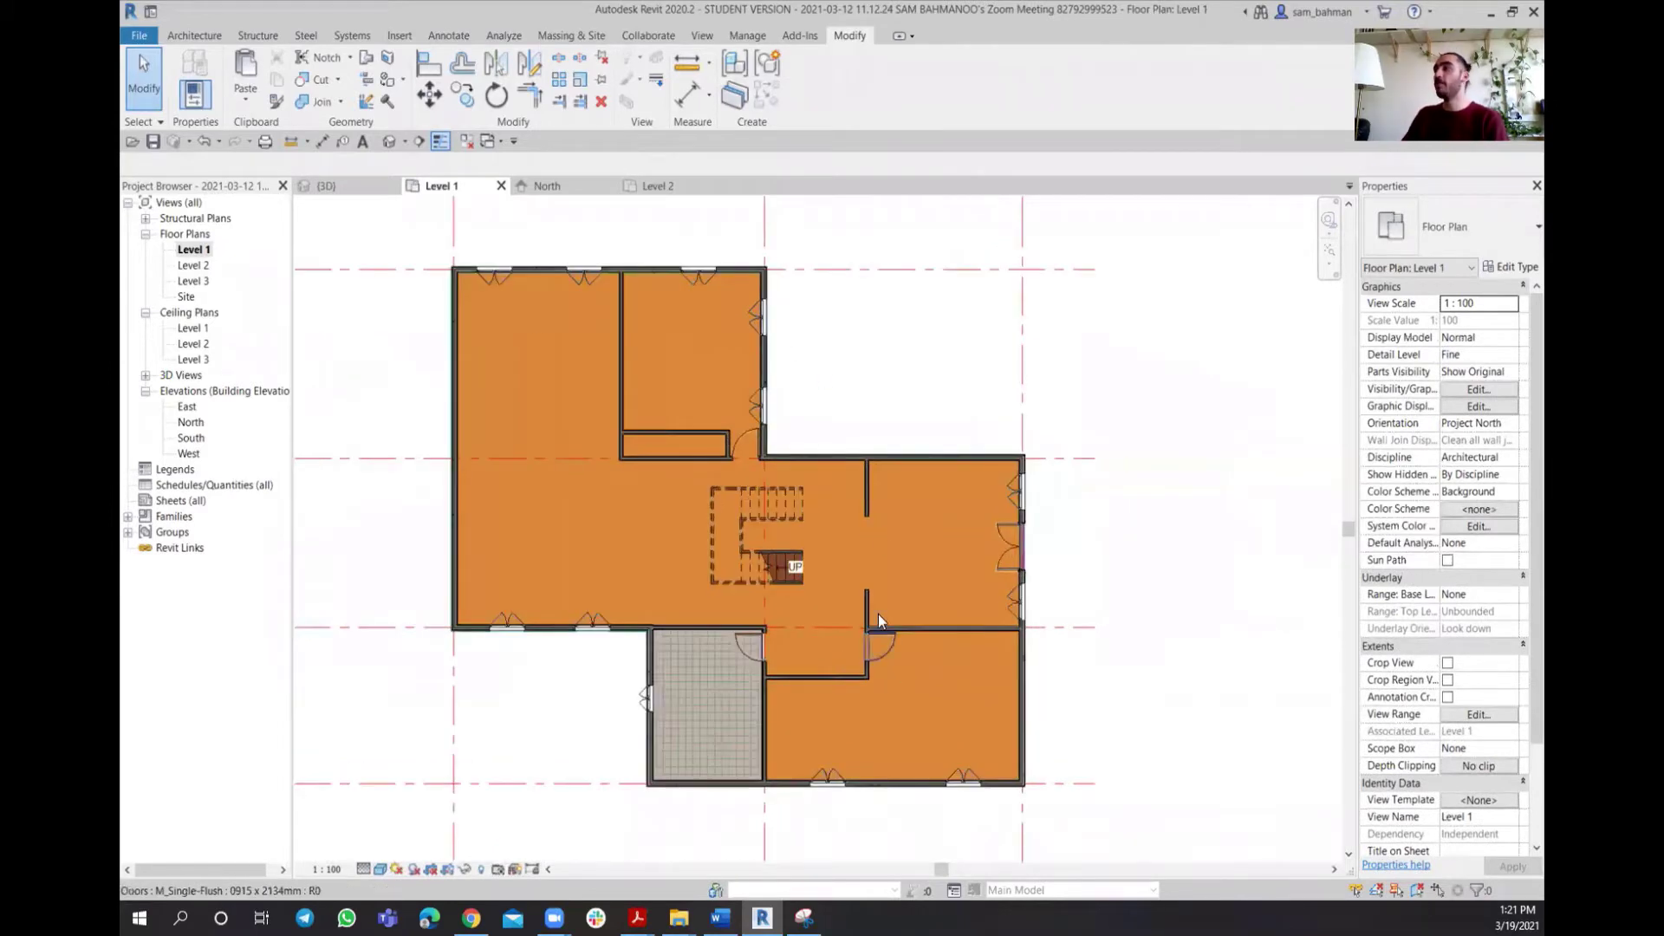
middle_click_drag(891, 408, 895, 420)
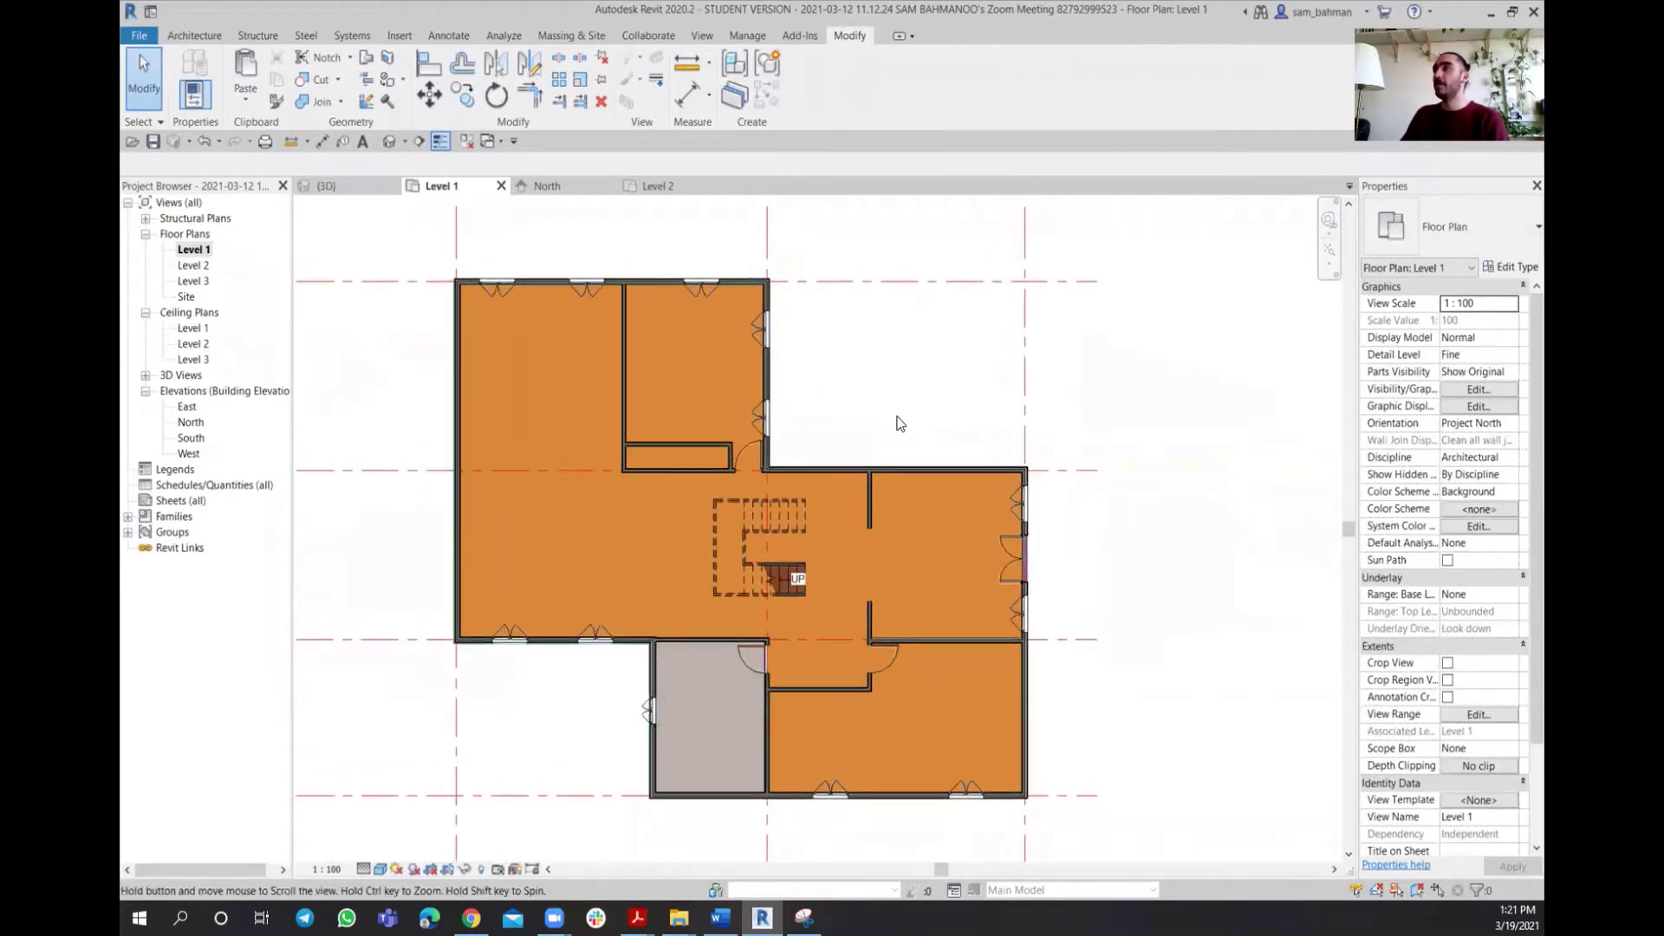
Place tagged rooms in the three enclosed spaces: the upper room beside grid 1 and the two lower rooms between grids 3 and 4
left_click(187, 36)
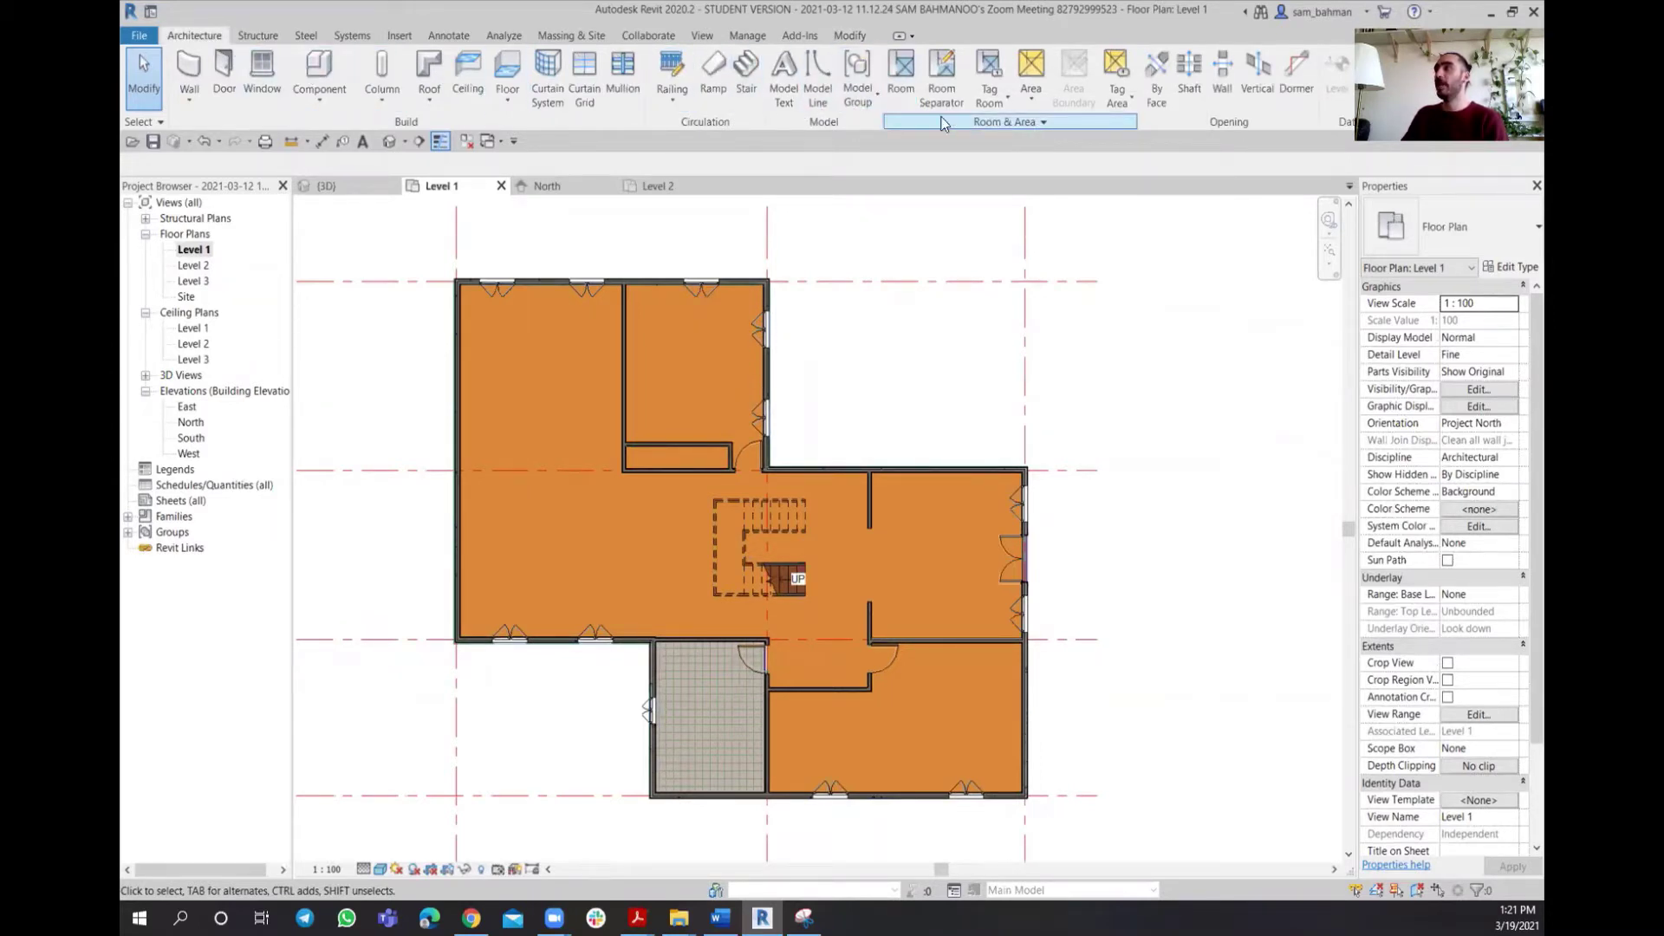
left_click(901, 70)
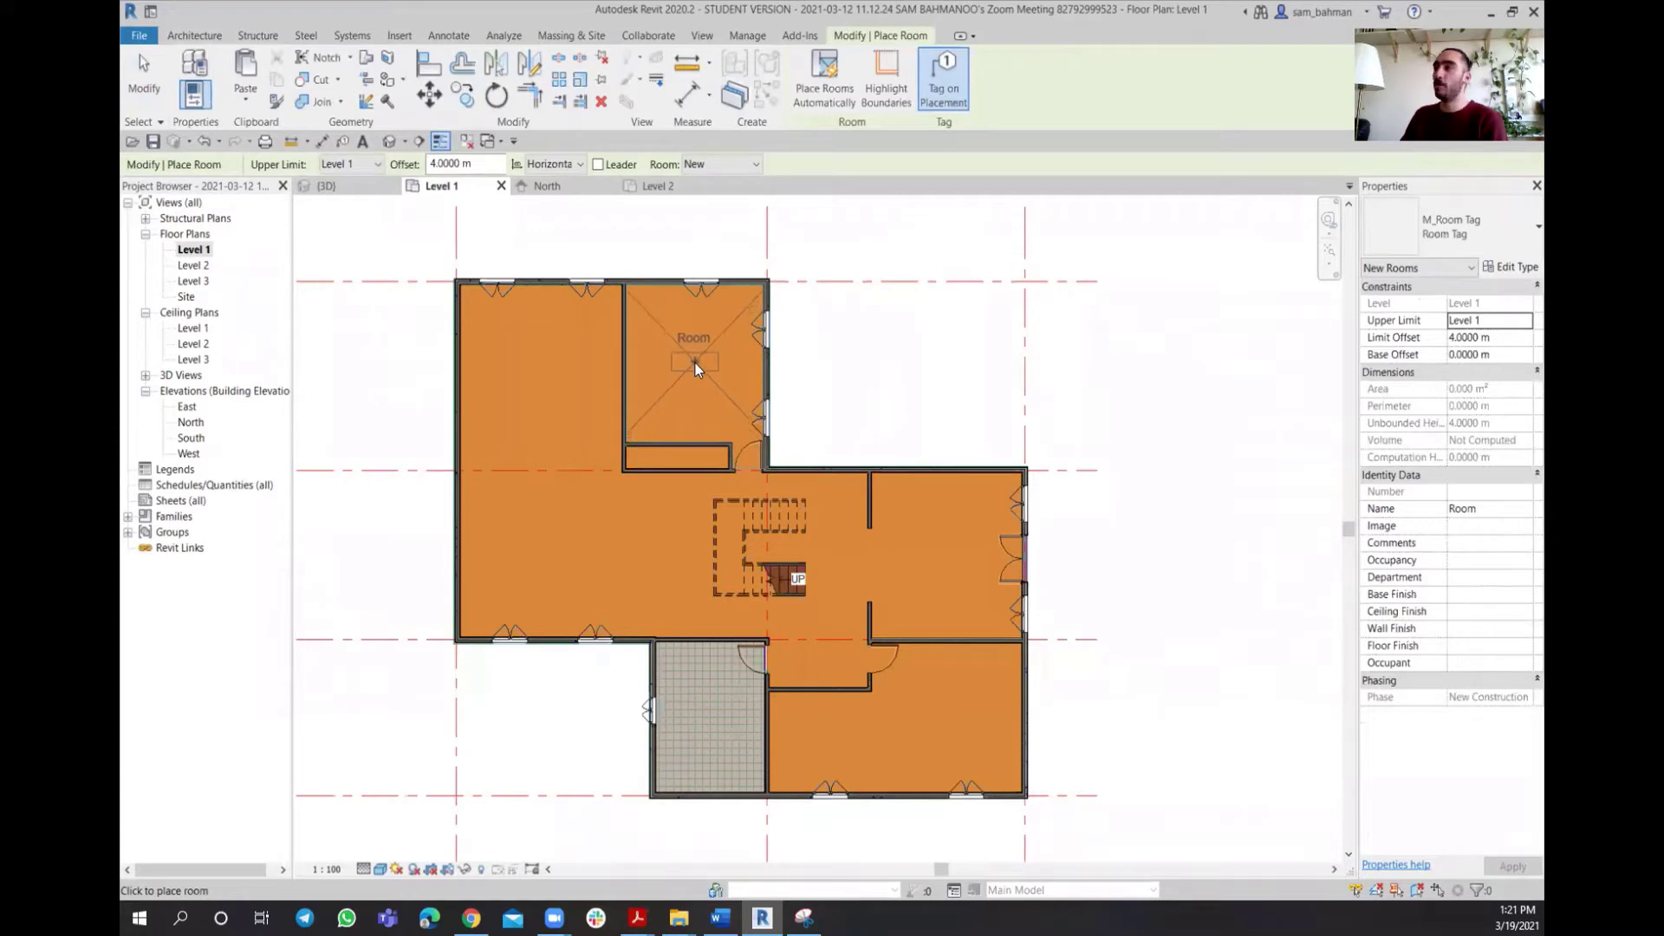
left_click(695, 365)
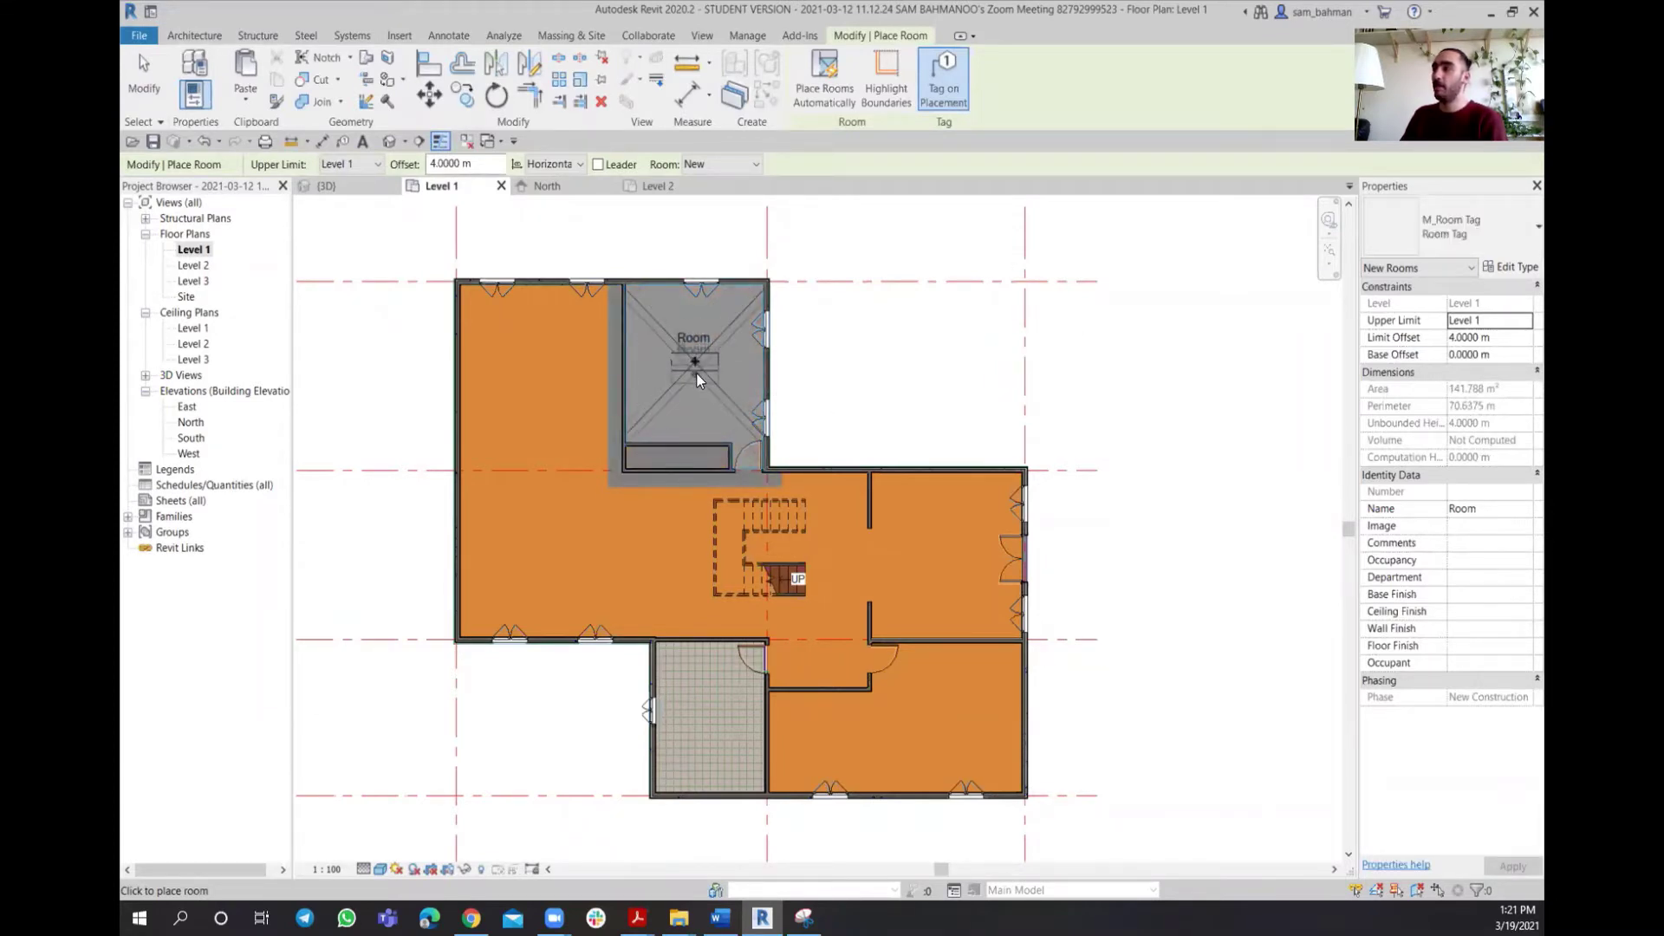
left_click(714, 714)
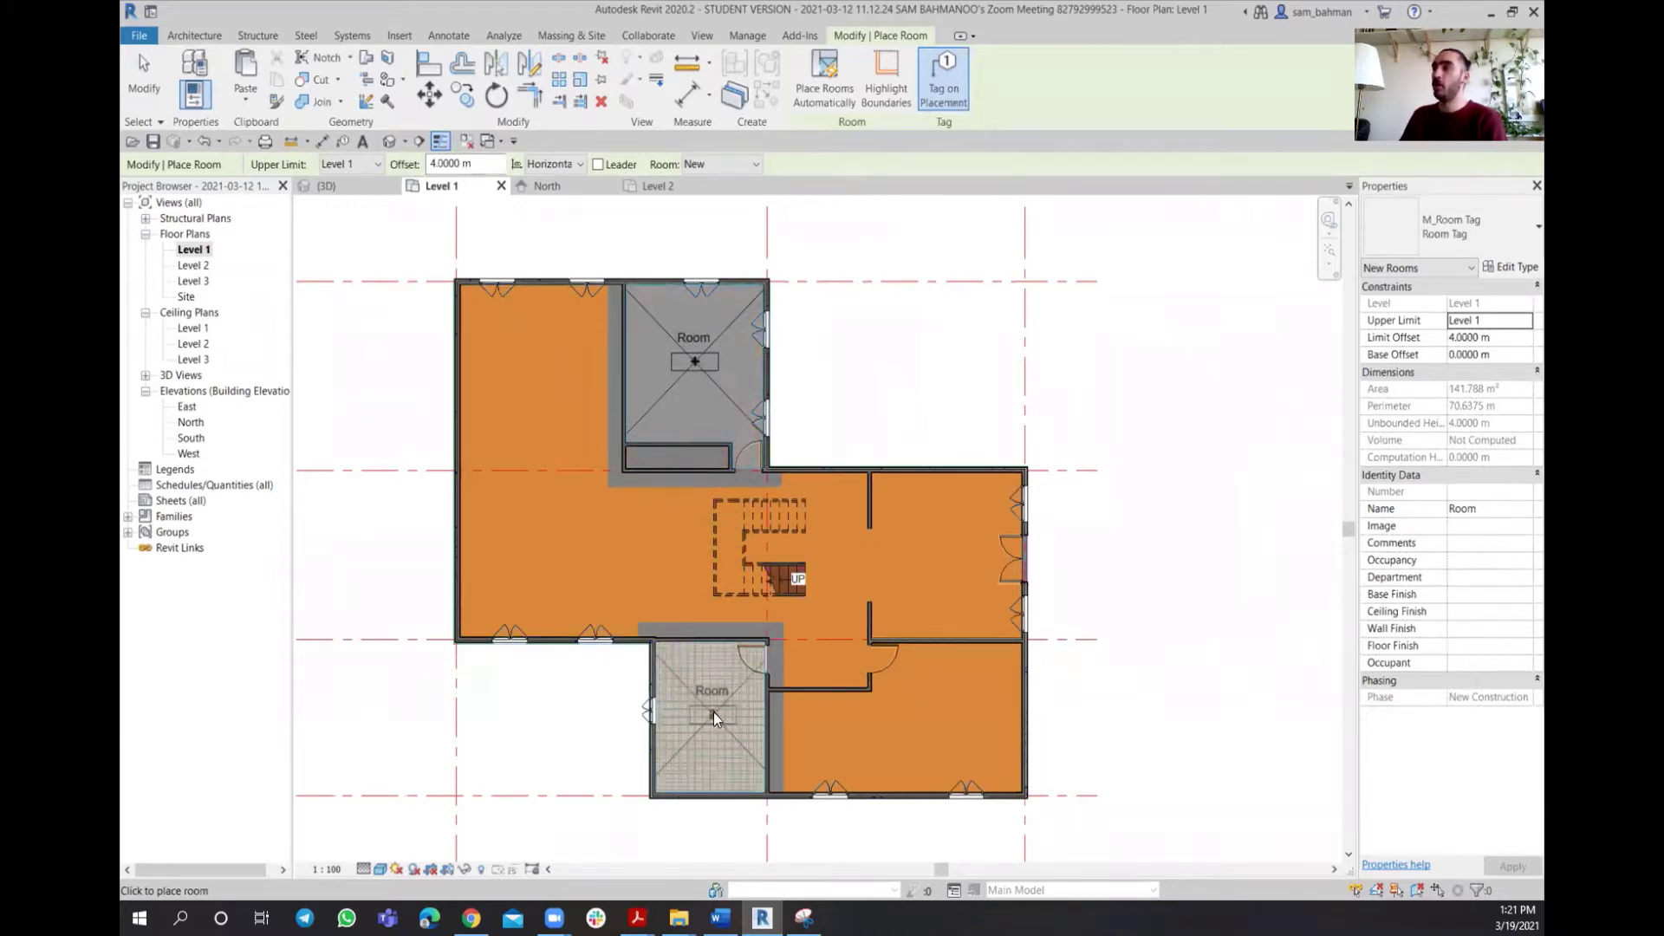
left_click(924, 718)
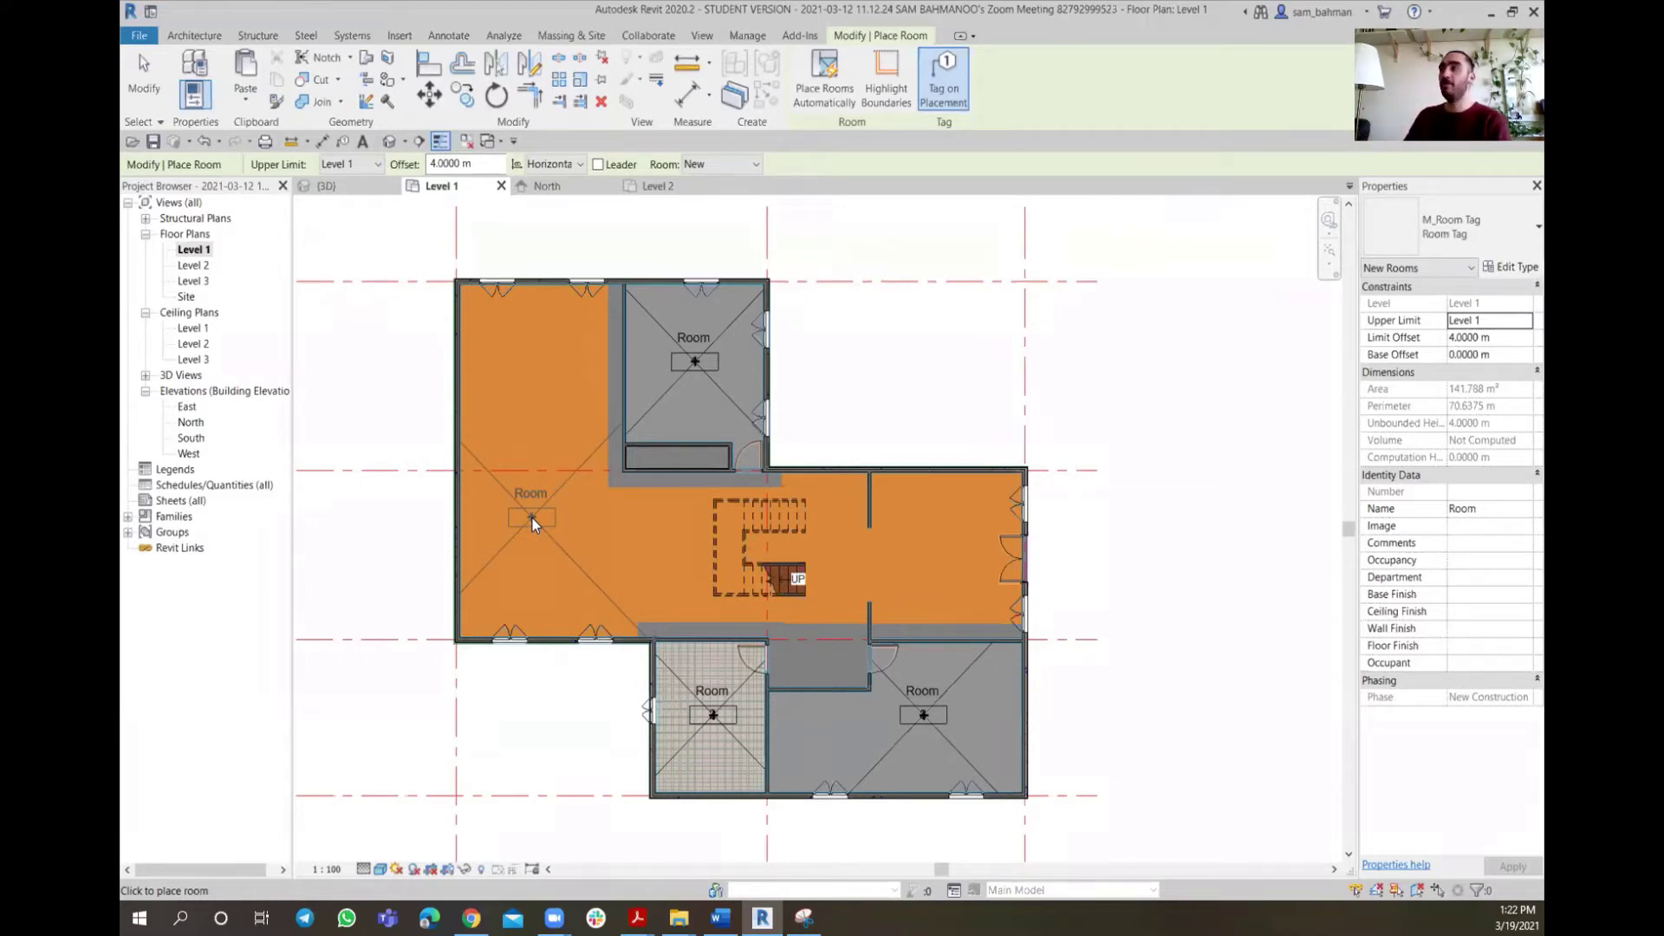
left_click(144, 78)
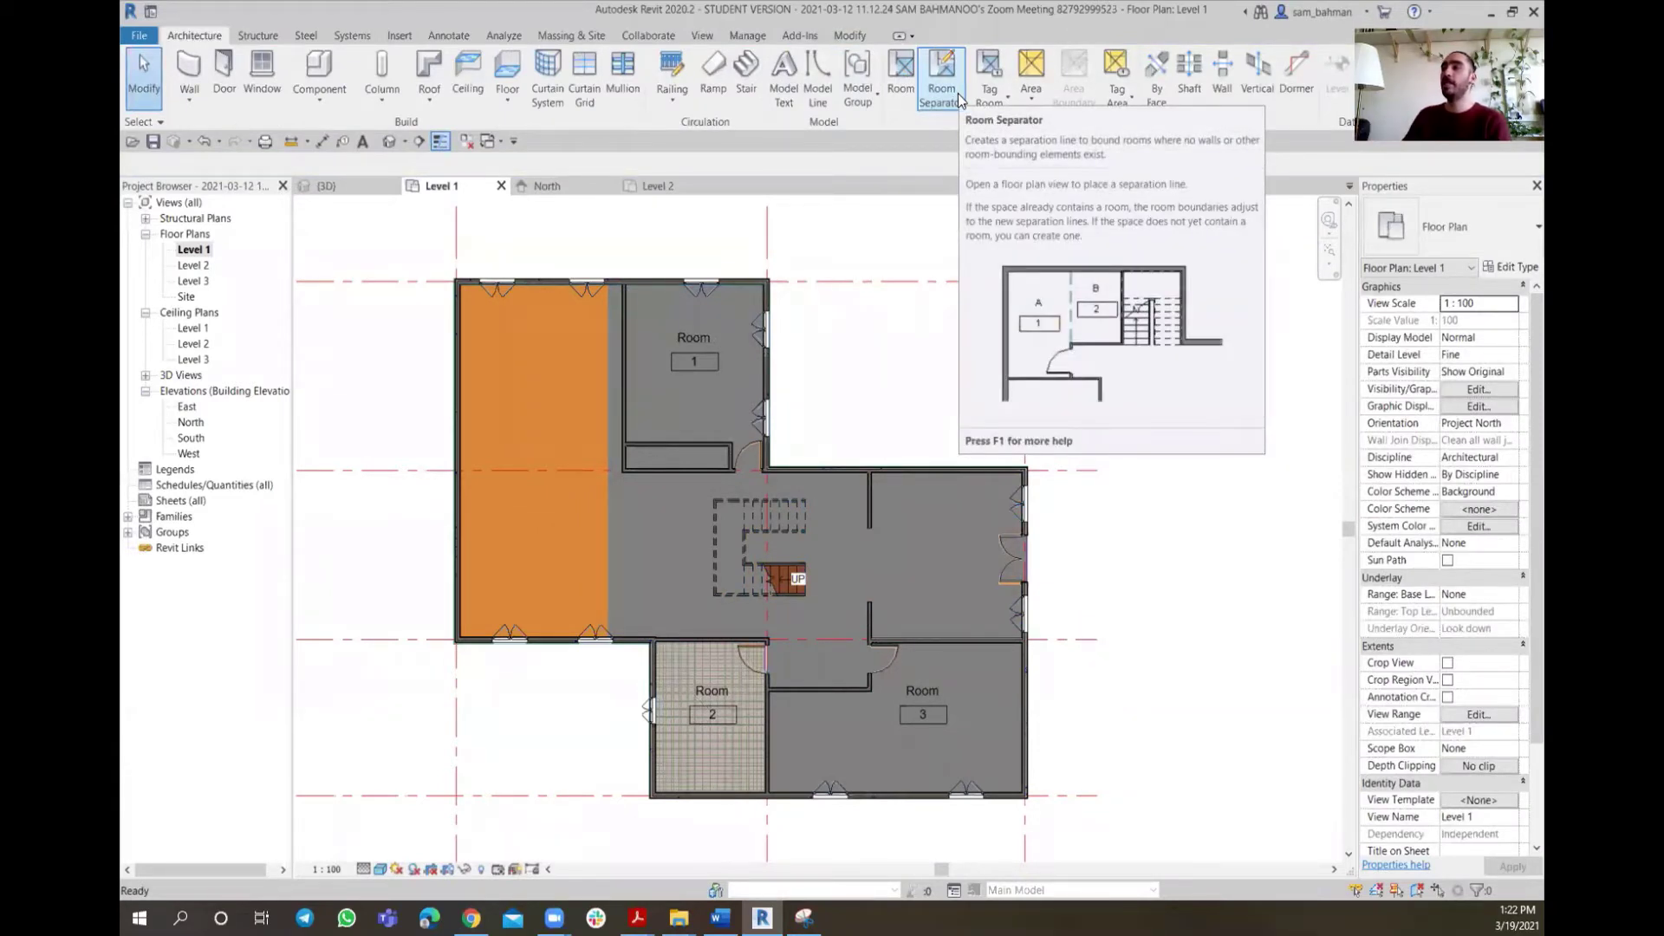
Draw a room separation line across the wall opening between the stair hall and the room with the double entrance door
left_click(941, 78)
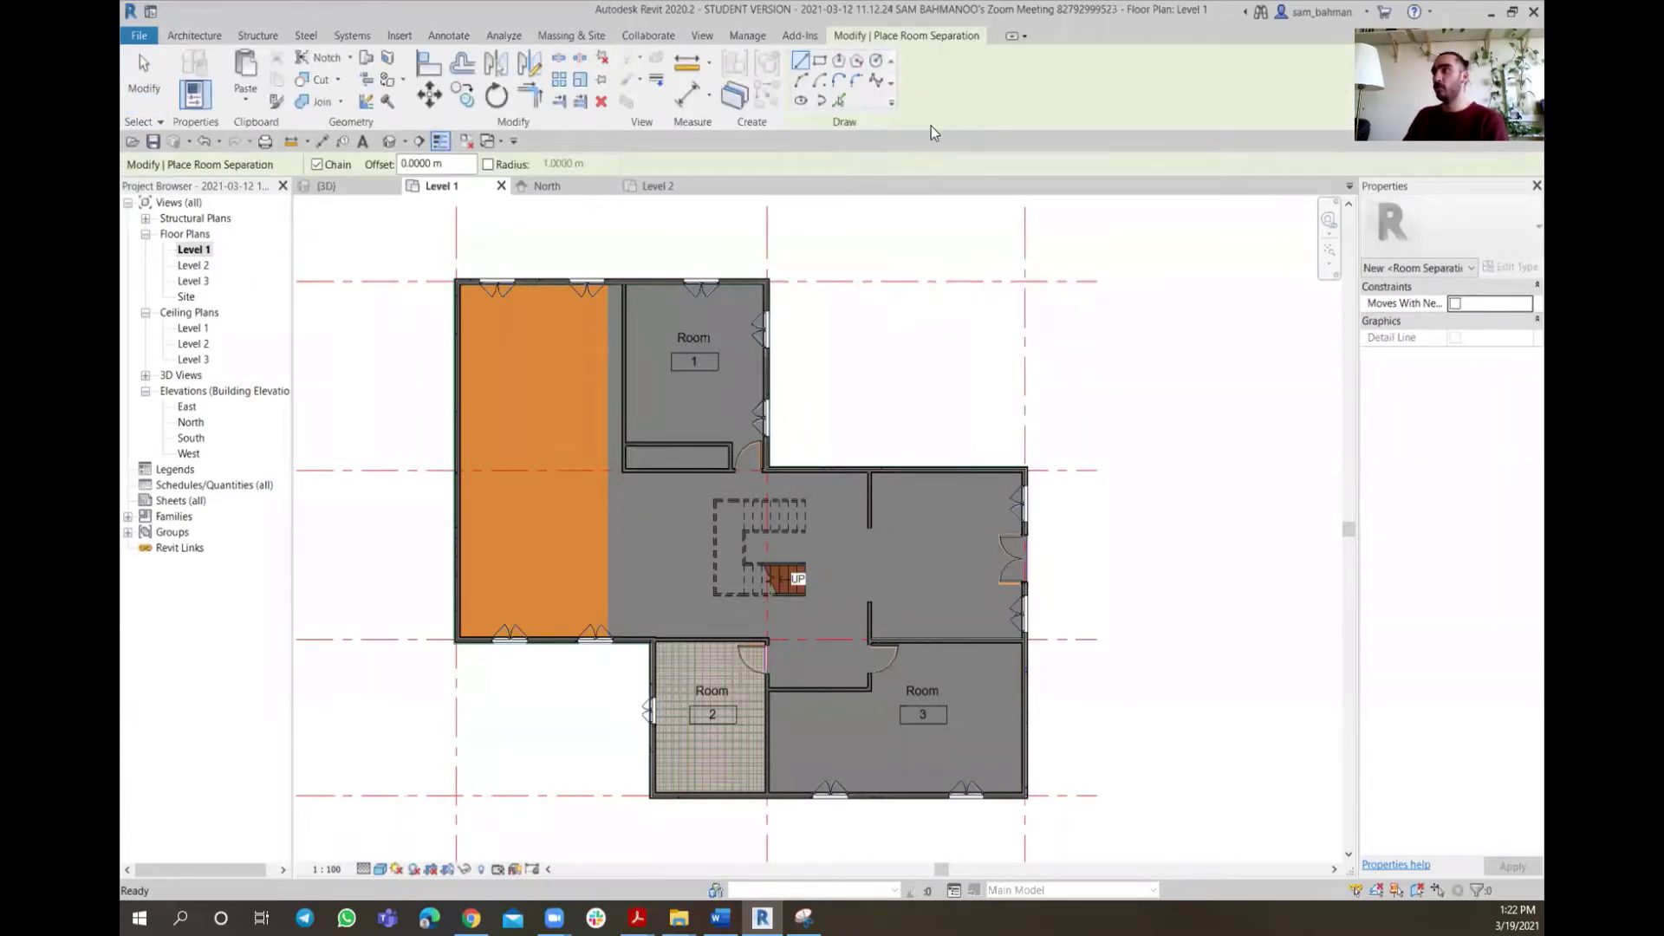
scroll(865, 585, "up", 3)
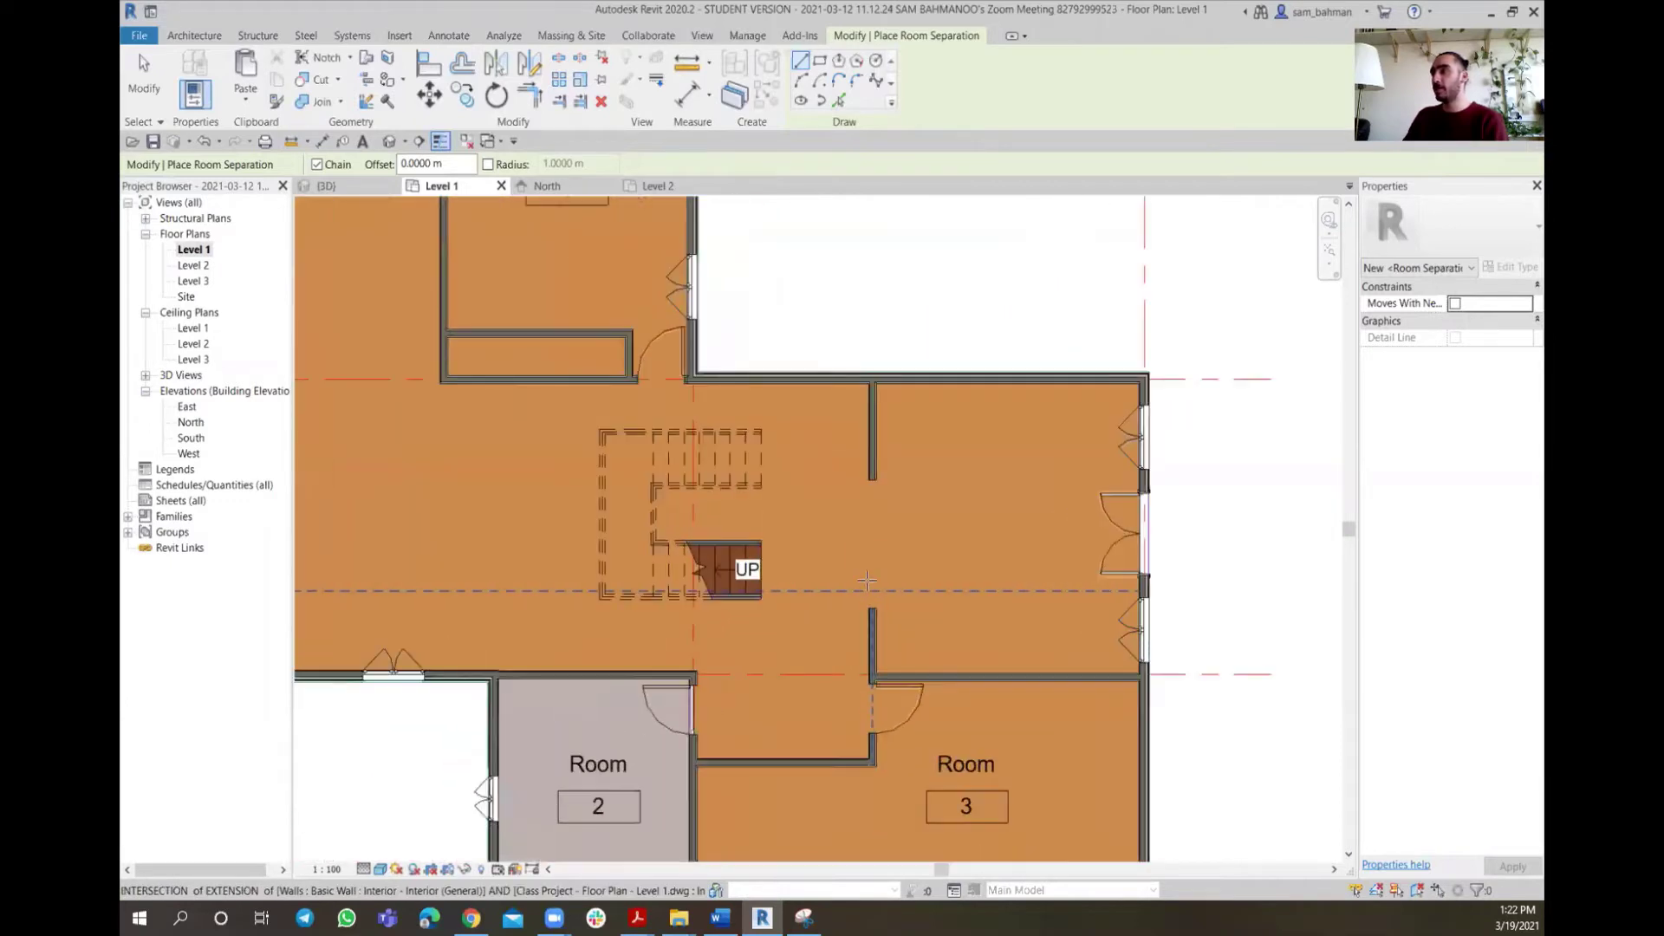
scroll(872, 478, "up", 3)
left_click(872, 477)
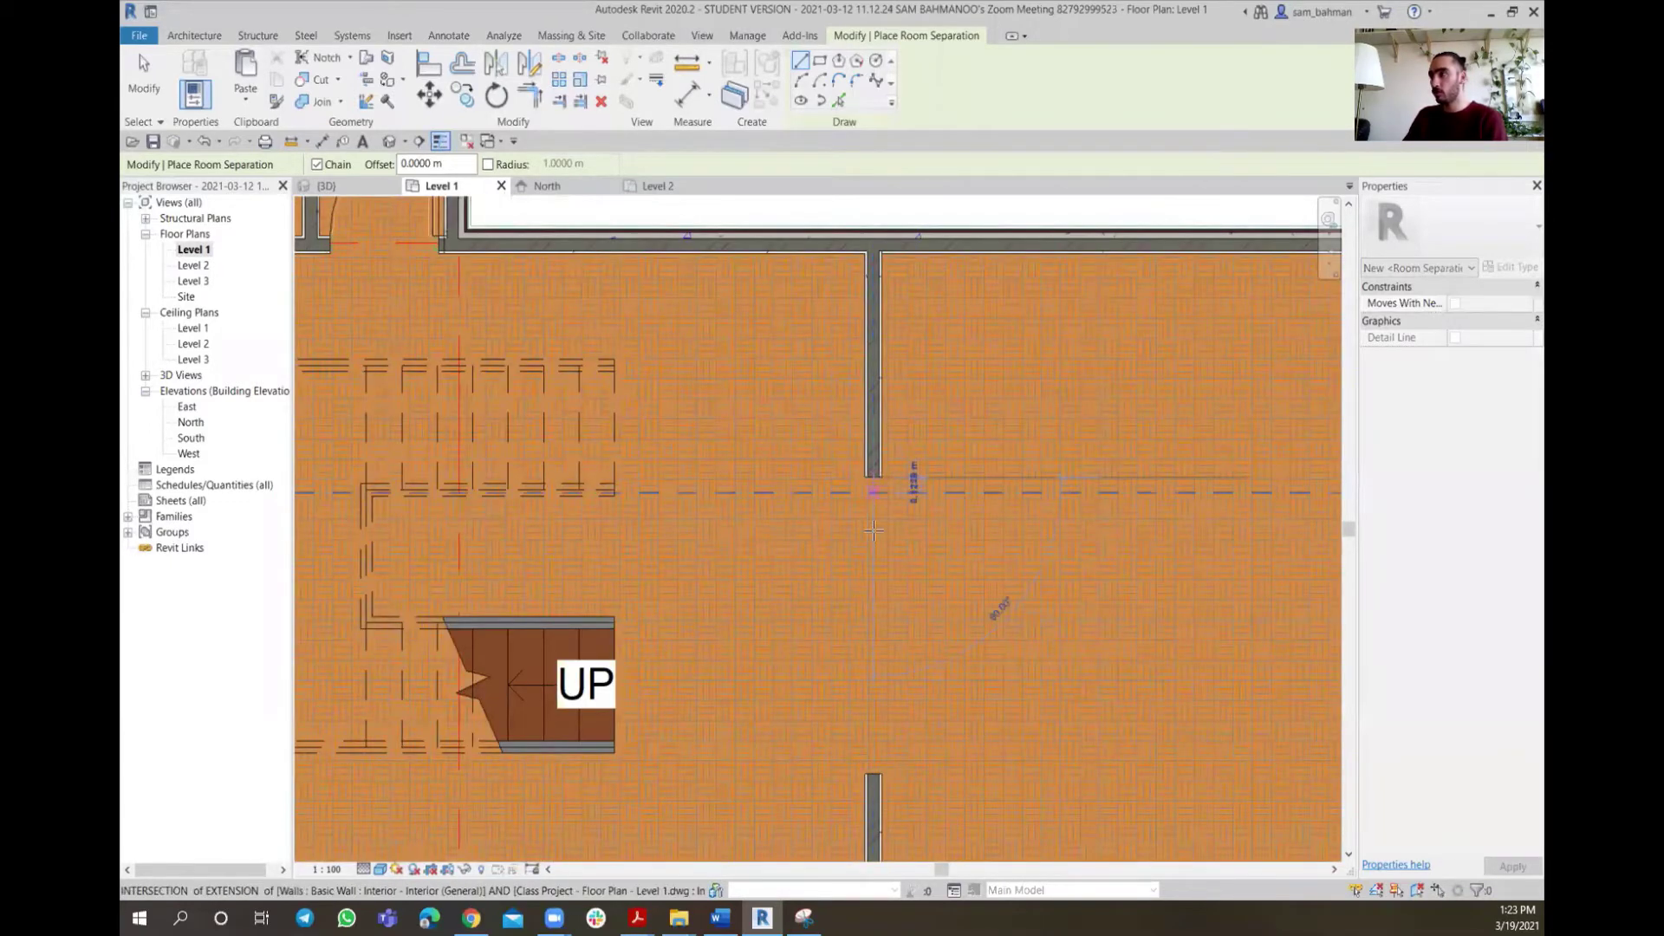
left_click(872, 774)
scroll(876, 547, "down", 2)
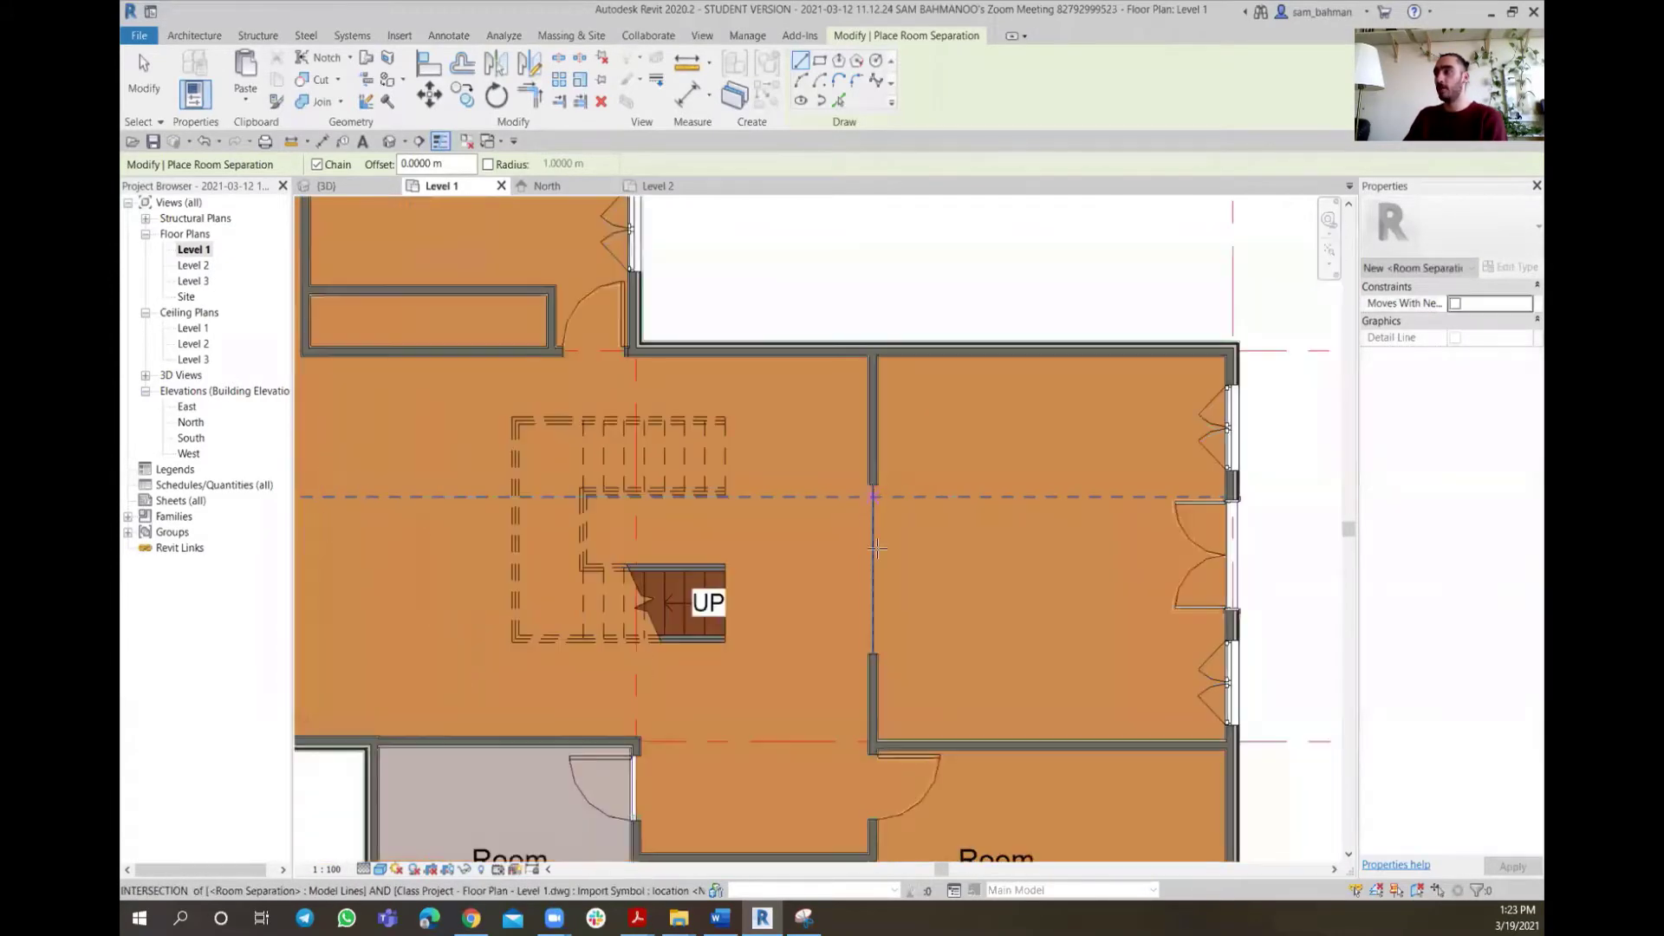
scroll(928, 442, "down", 2)
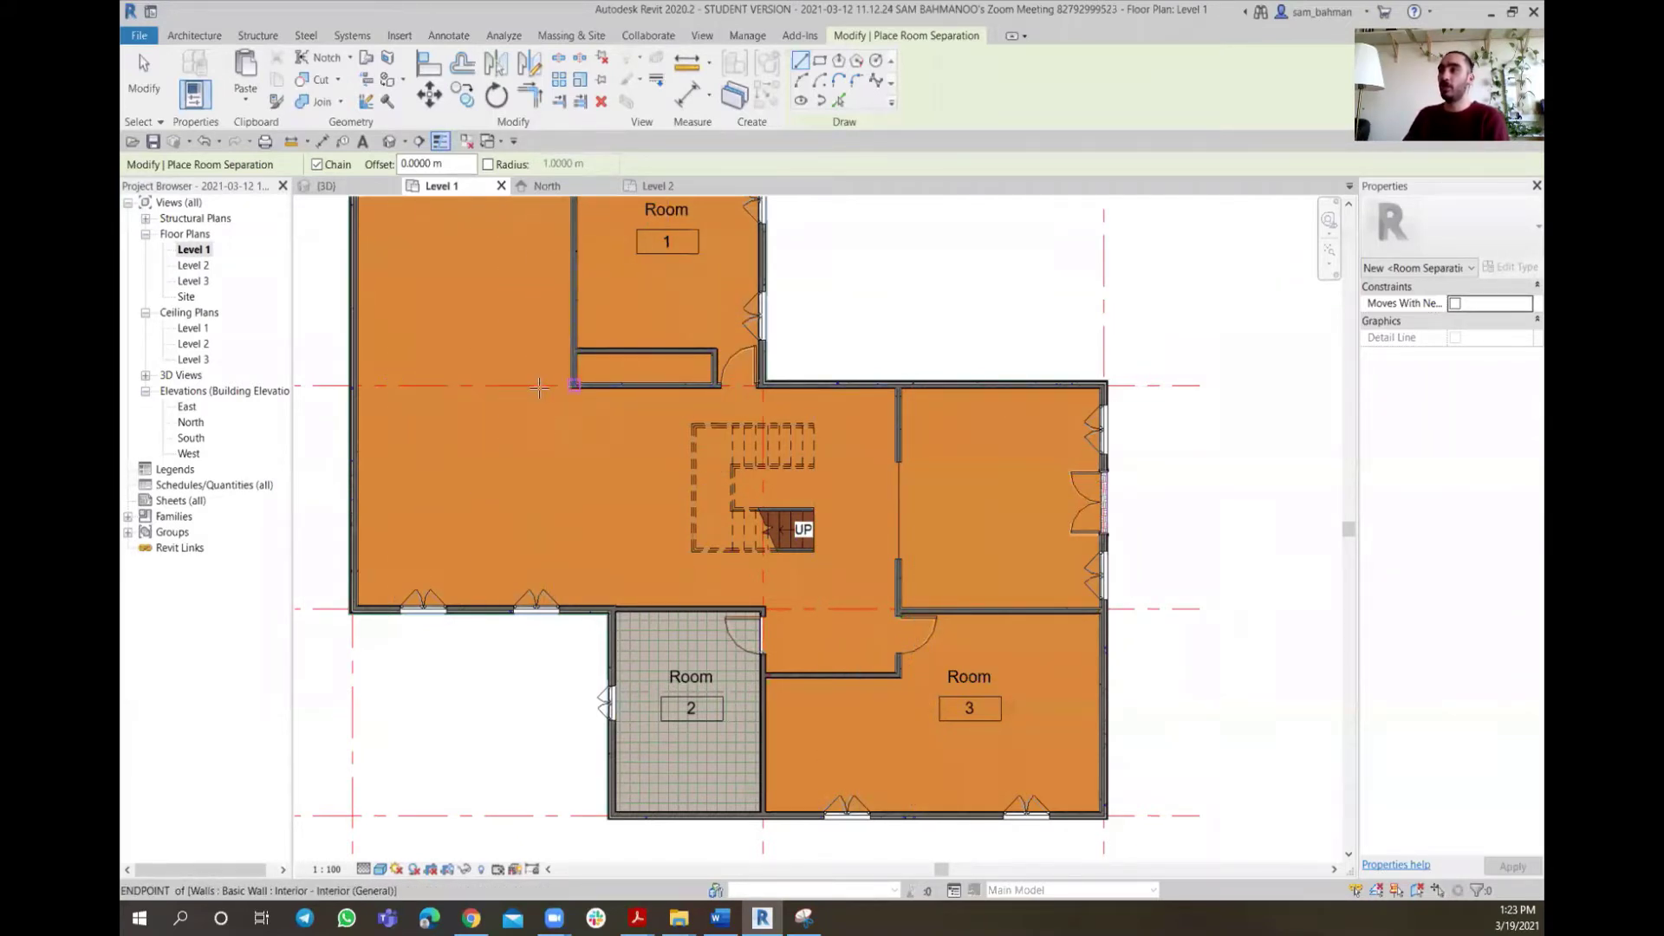
Draw a room separation line along grid 2 from the closet's outer wall corner to the inner face of the exterior wall
scroll(364, 346, "up", 4)
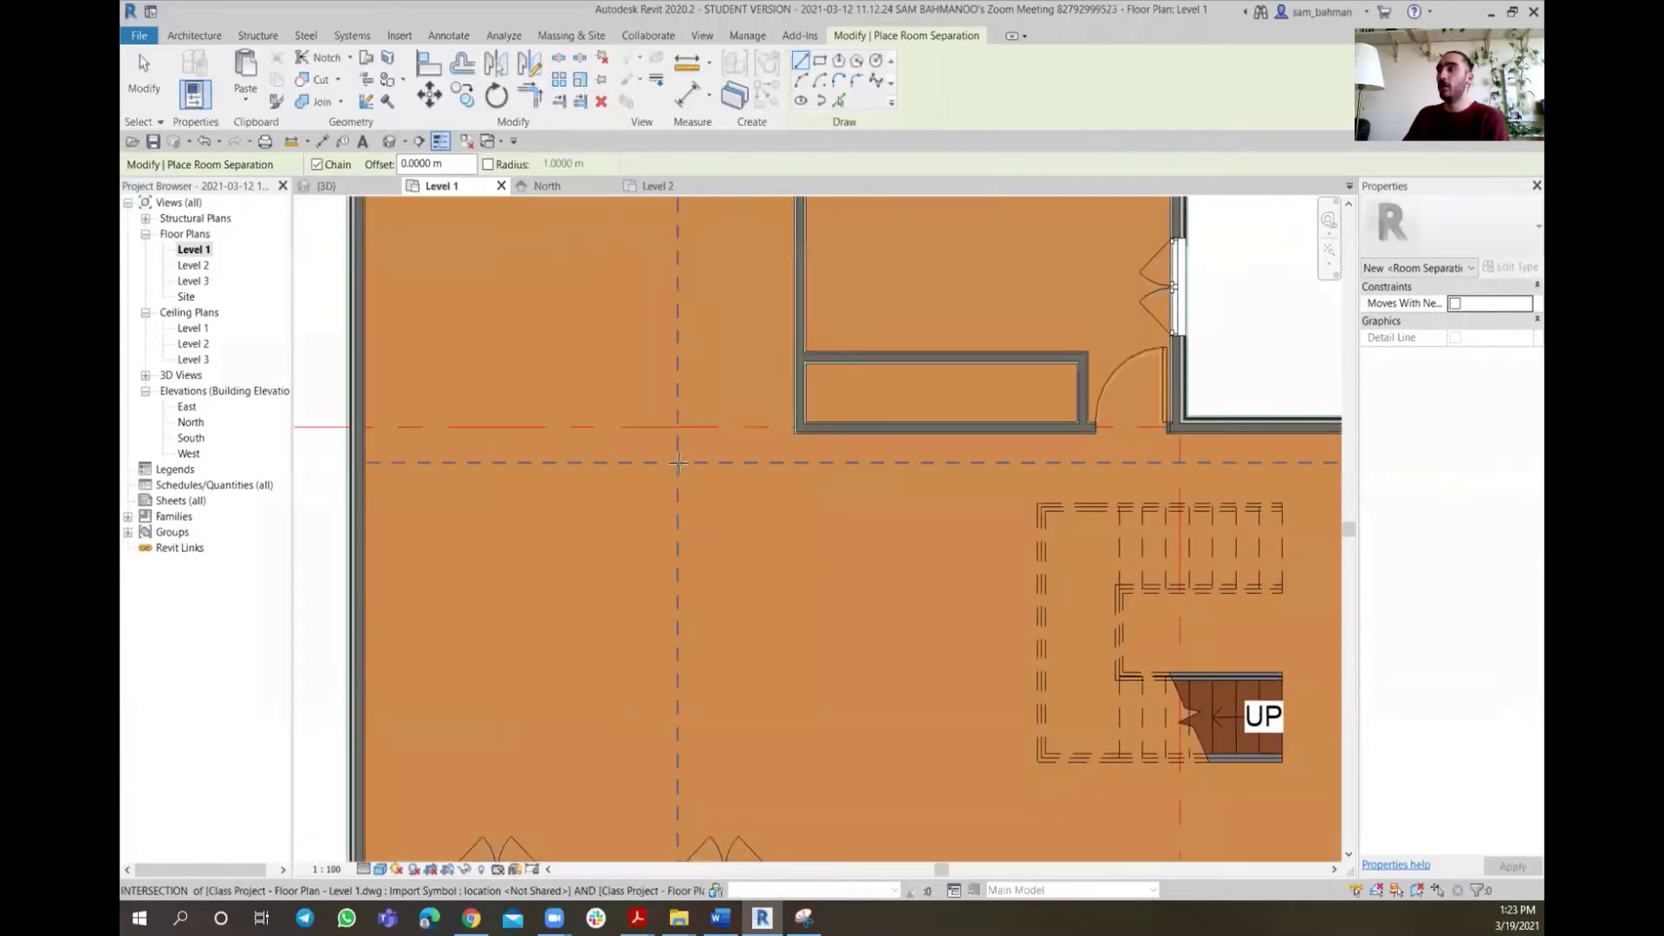
scroll(786, 428, "up", 5)
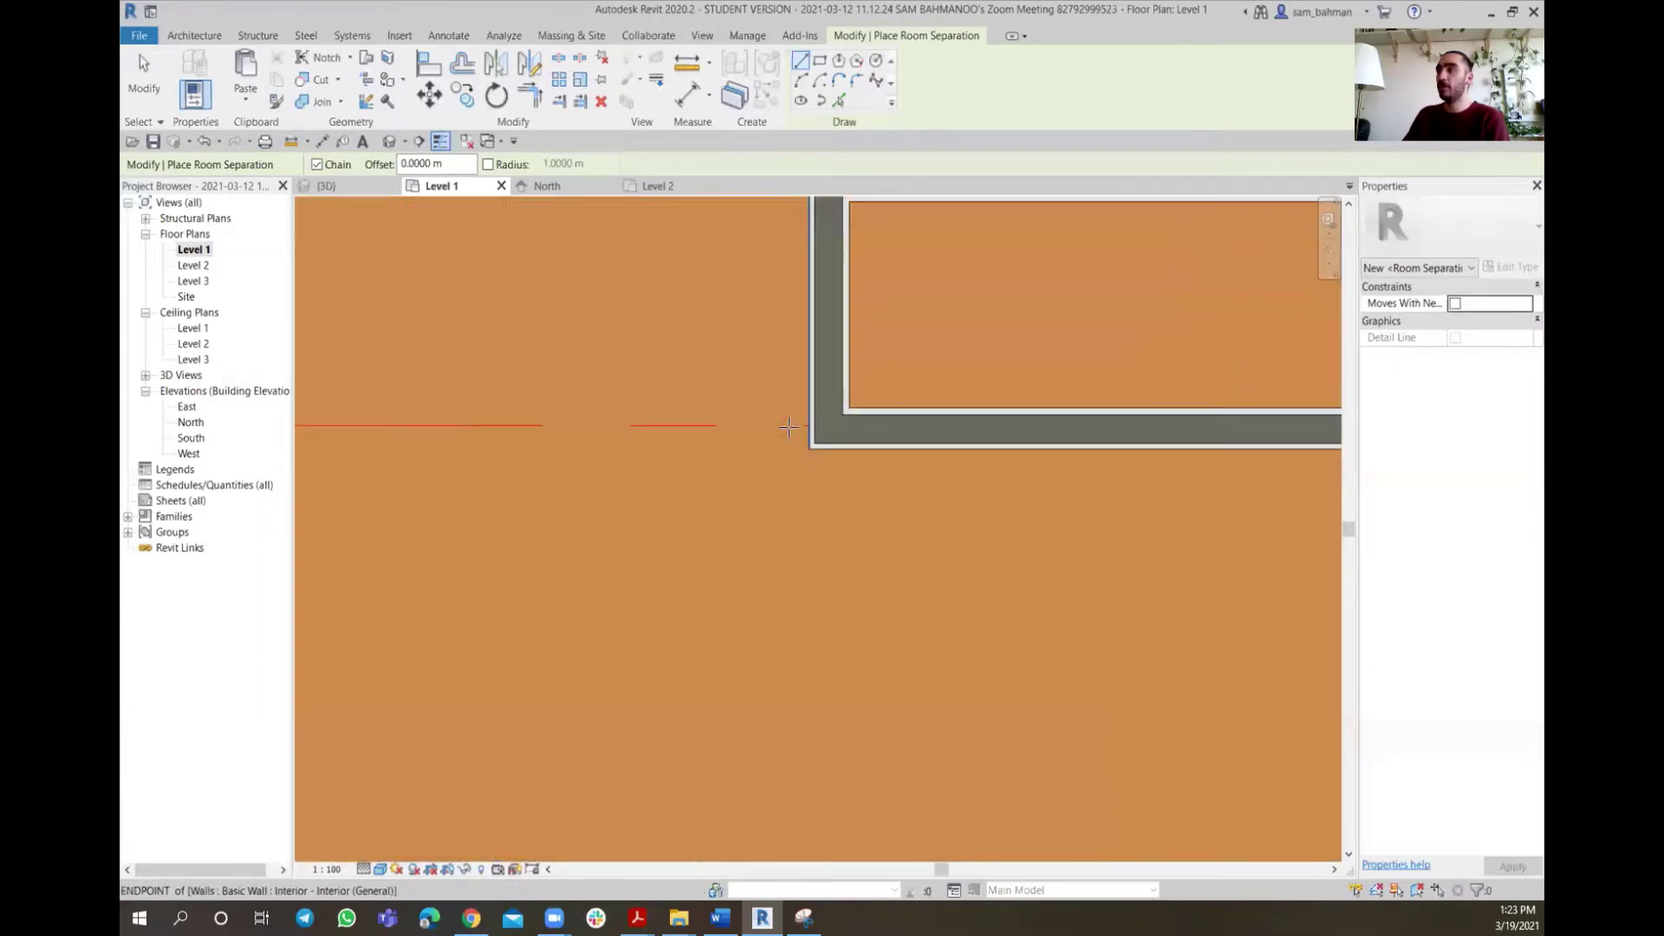
scroll(743, 449, "down", 5)
middle_click_drag(743, 449, 450, 450)
scroll(737, 499, "up", 5)
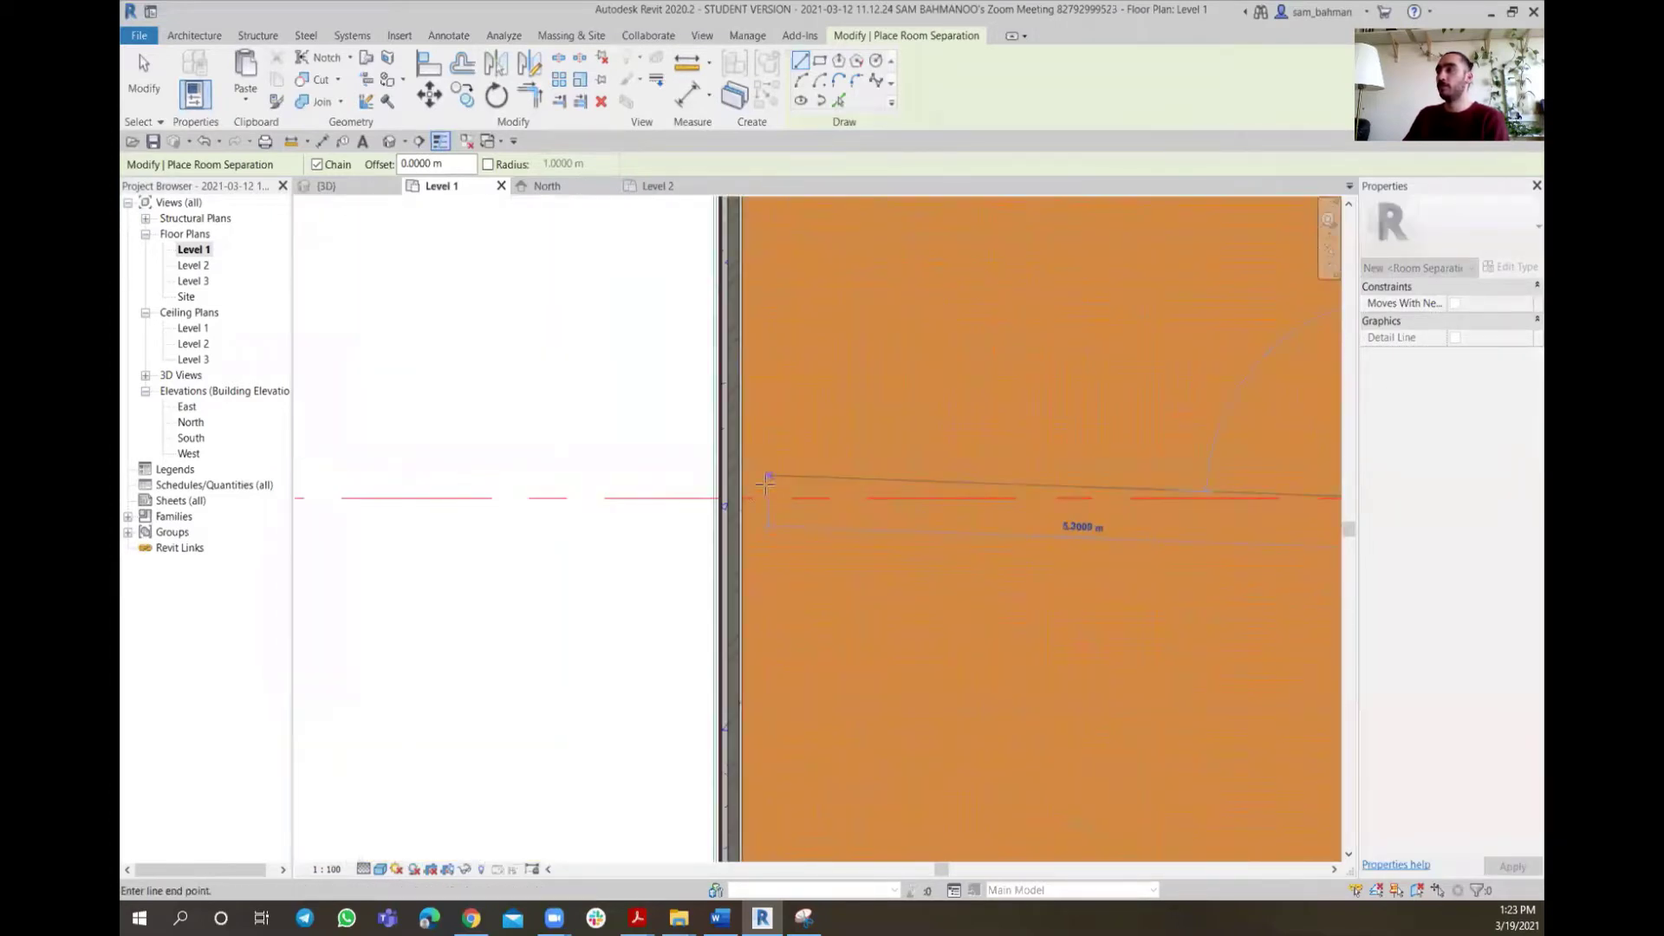
left_click(737, 499)
scroll(738, 499, "down", 8)
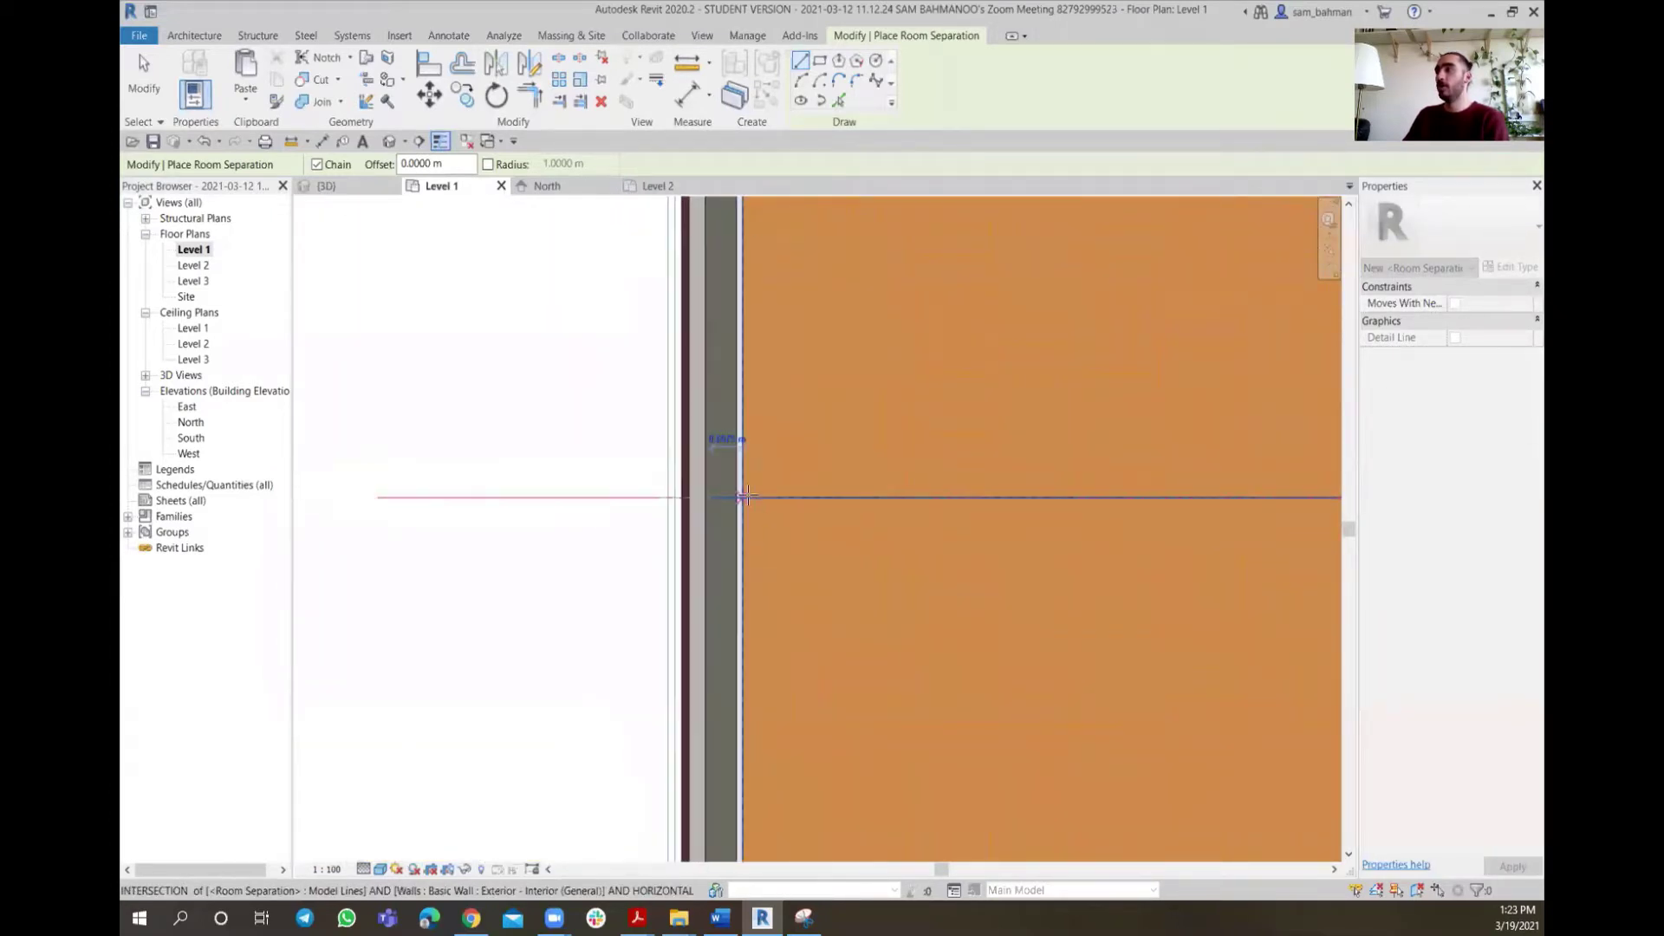
middle_click_drag(972, 535, 817, 493)
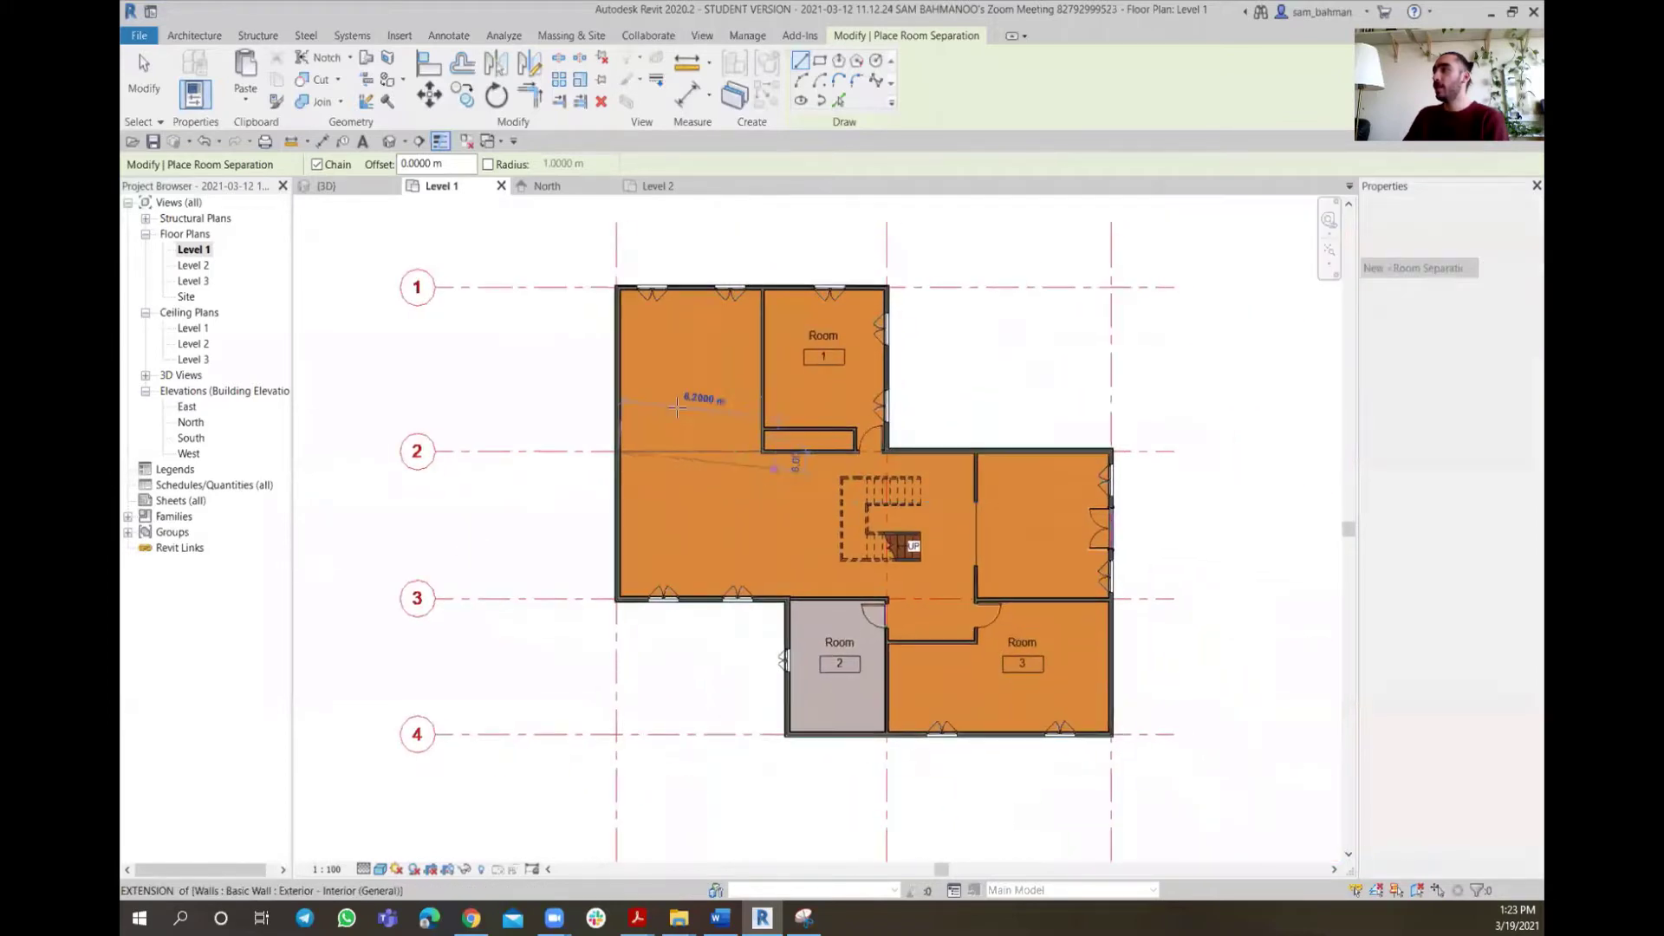
key("Escape")
key("Escape")
scroll(720, 463, "up", 2)
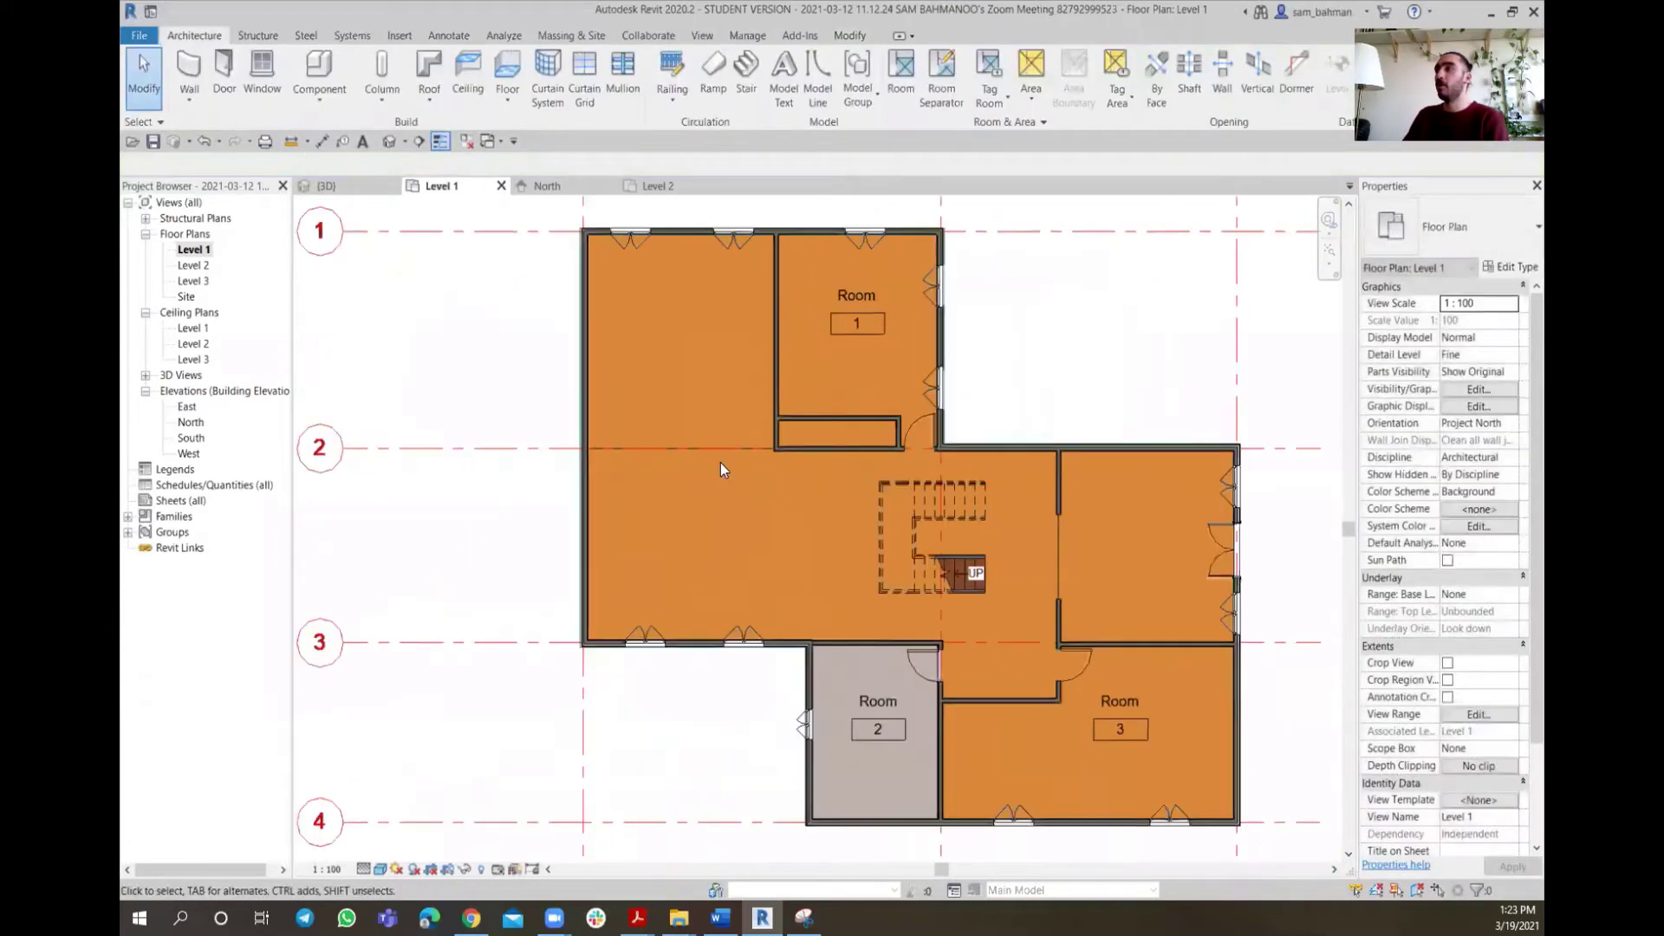
Place tagged rooms in the upper-left space, the room with the double entrance door and the central stair hall
left_click(901, 84)
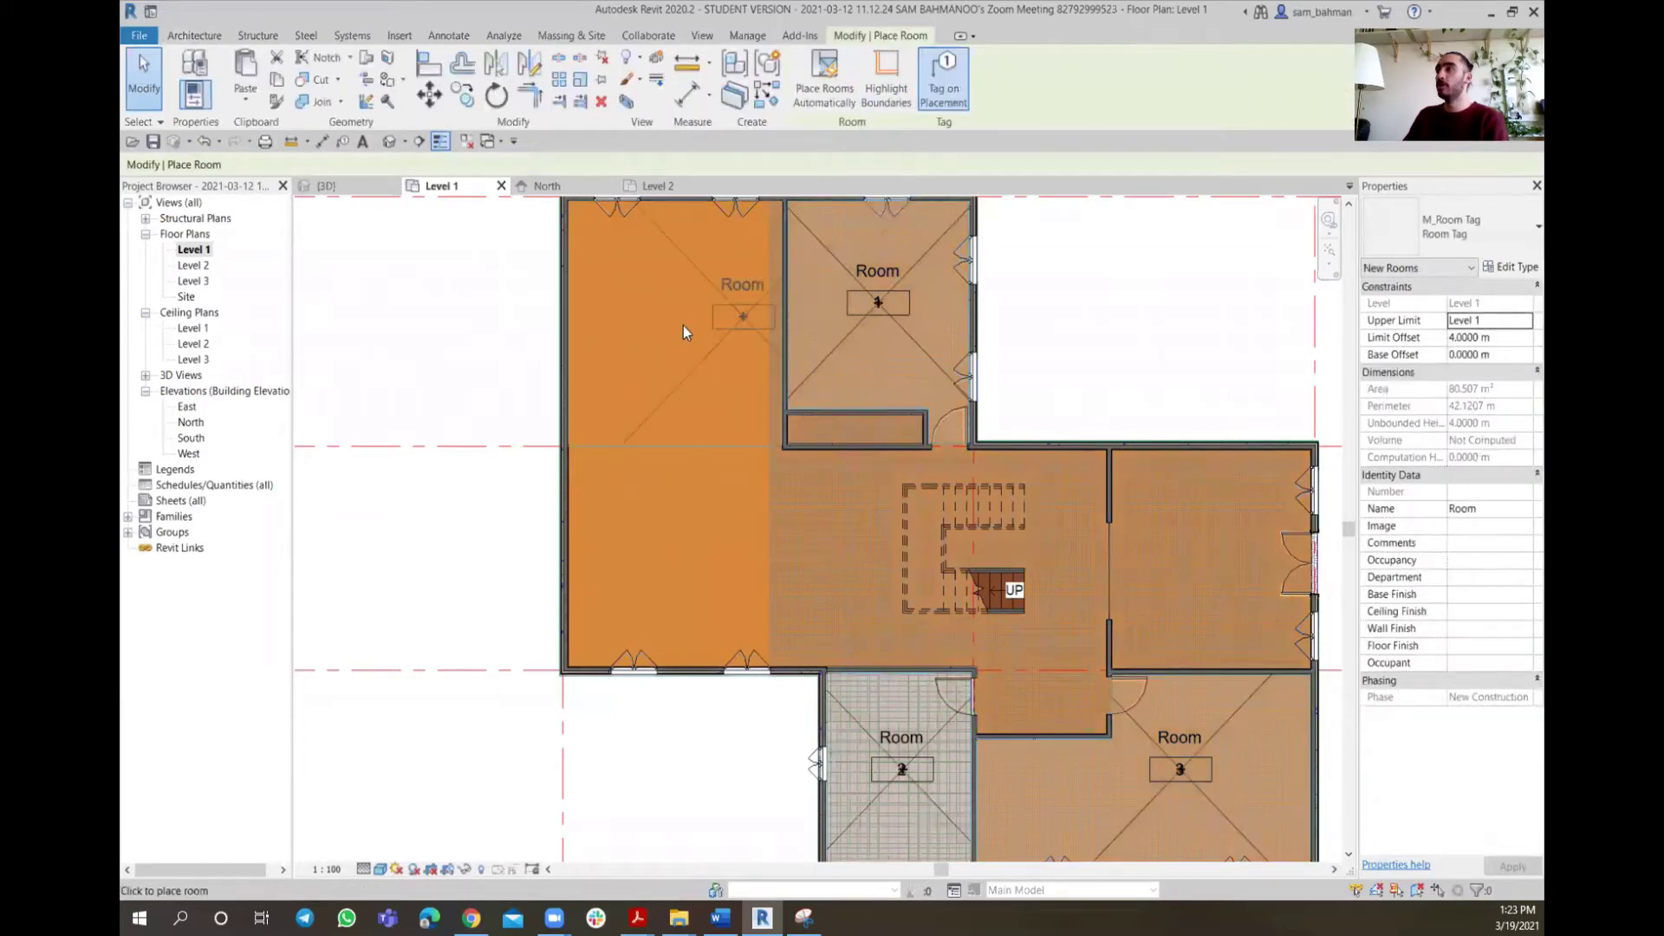
scroll(672, 329, "down", 4)
scroll(572, 347, "up", 5)
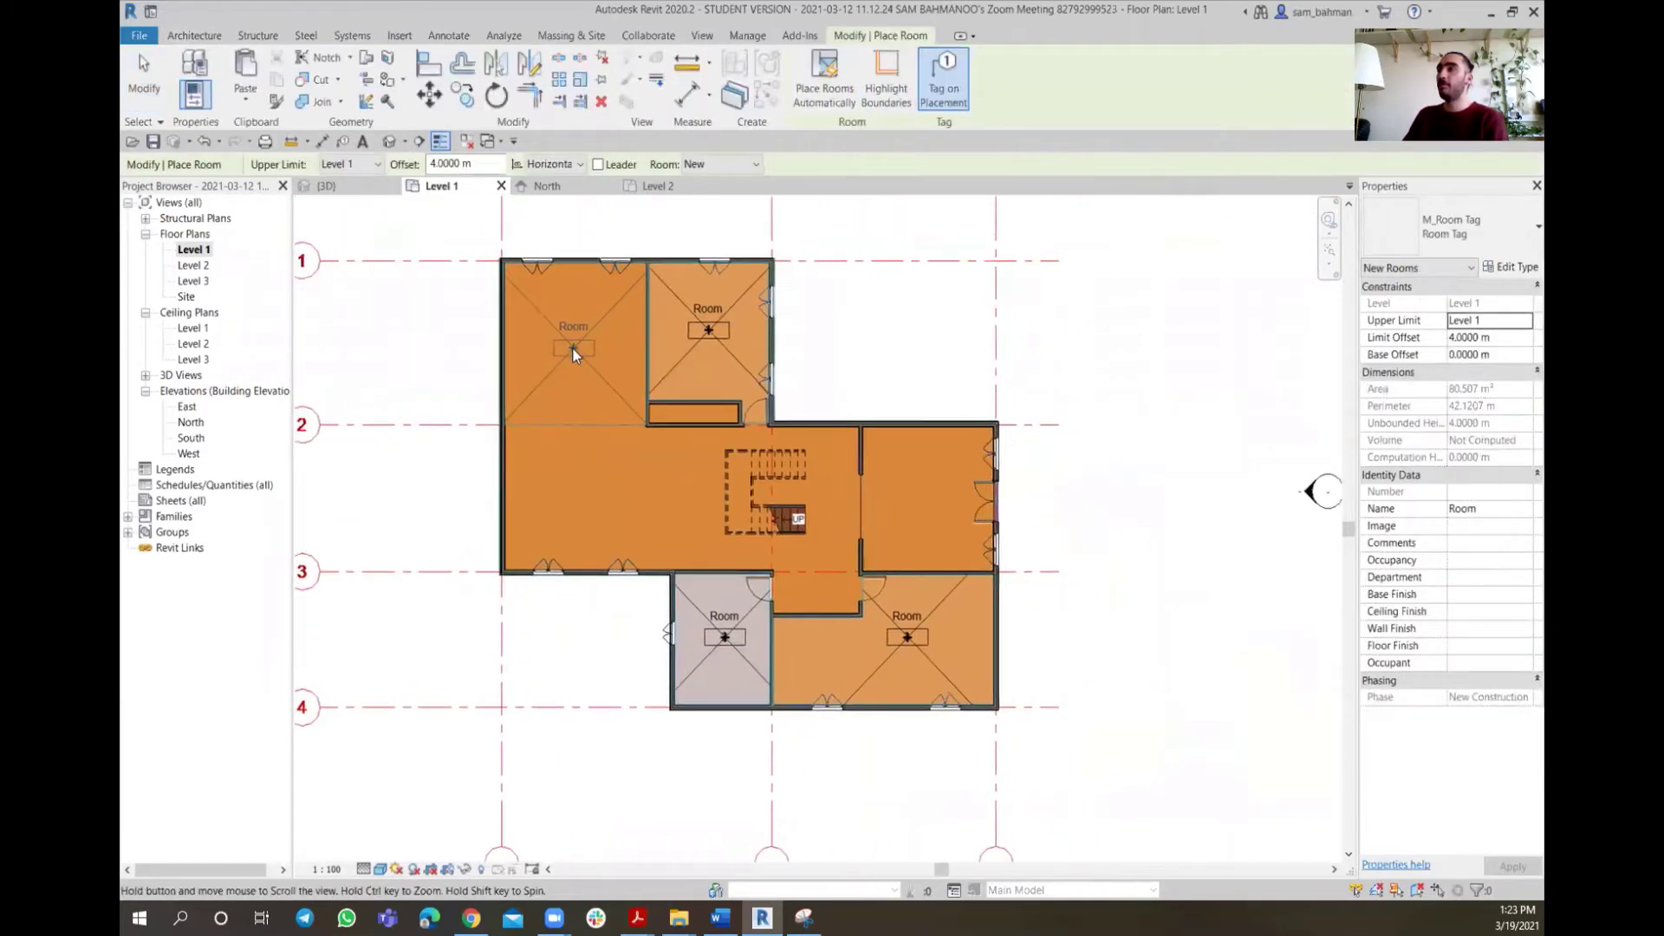
middle_click_drag(584, 340, 532, 429)
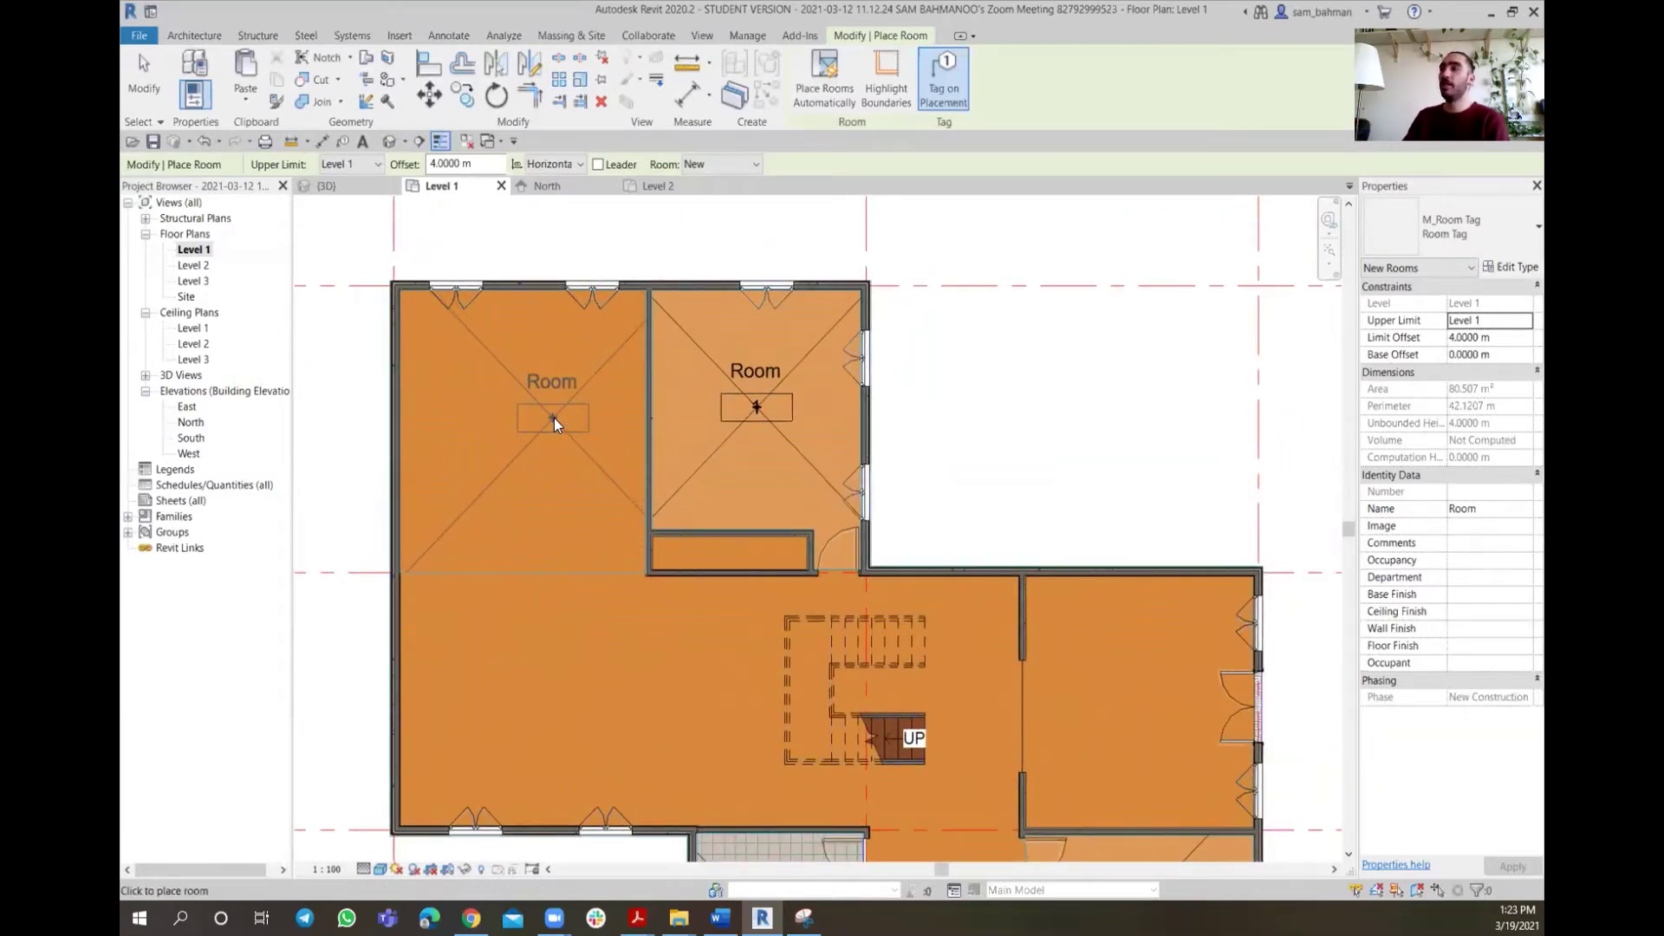
left_click(554, 418)
scroll(721, 600, "down", 1)
mouse_move(1026, 697)
middle_mouse_down()
mouse_move(749, 546)
mouse_move(807, 555)
middle_mouse_up()
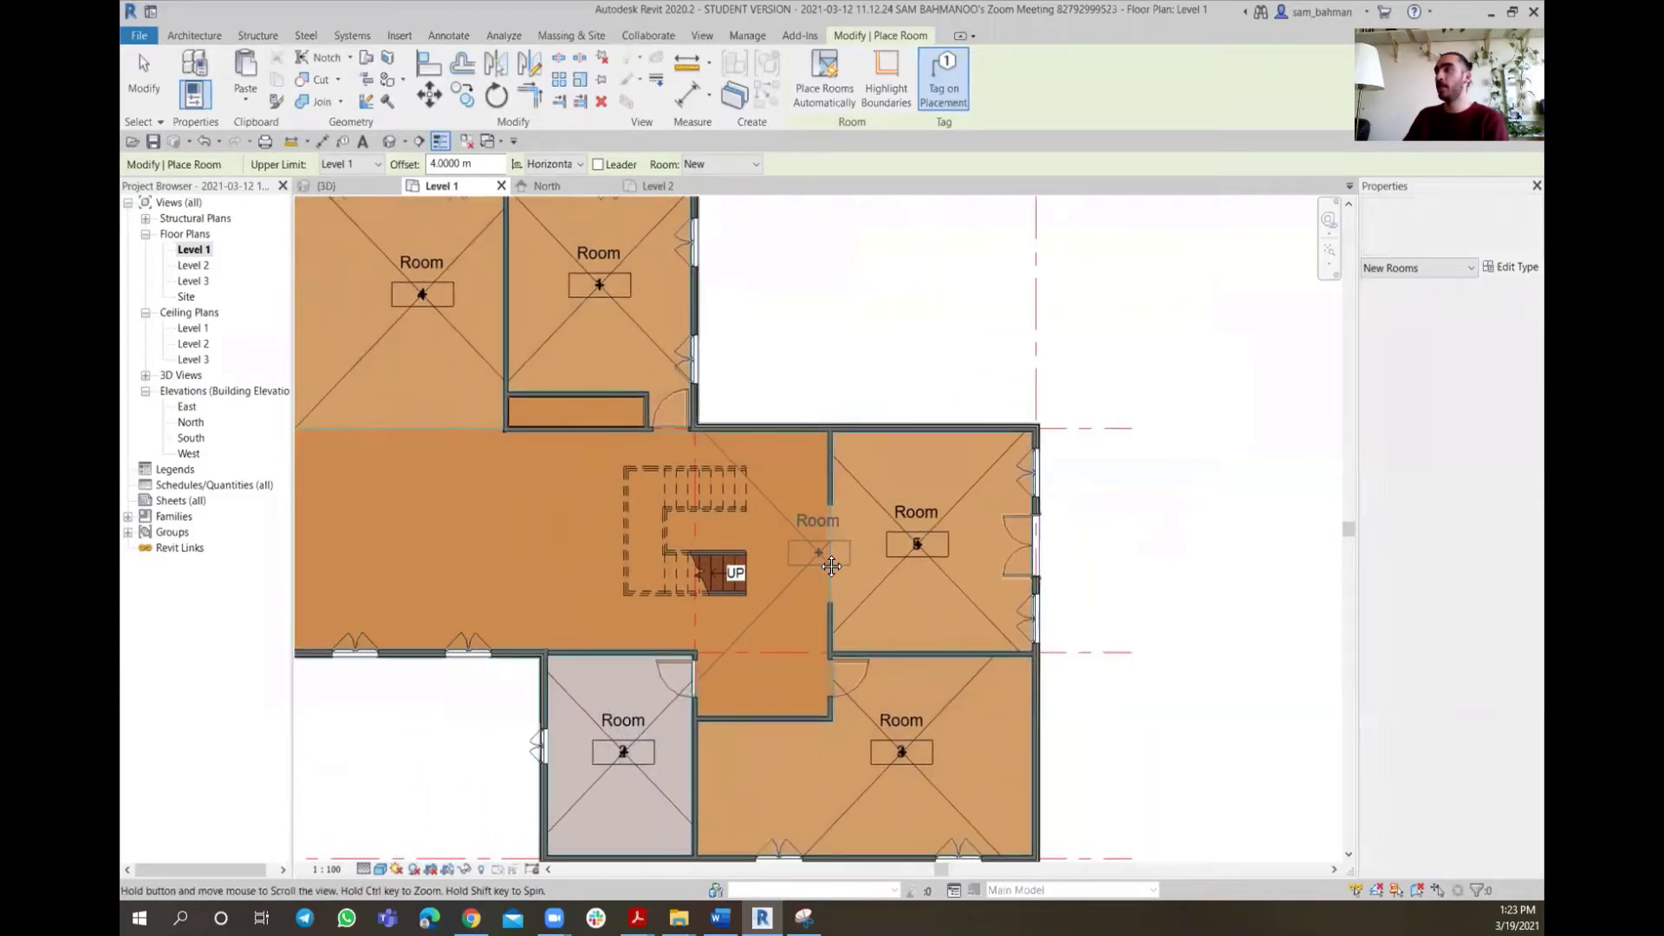
middle_click_drag(467, 527, 722, 546)
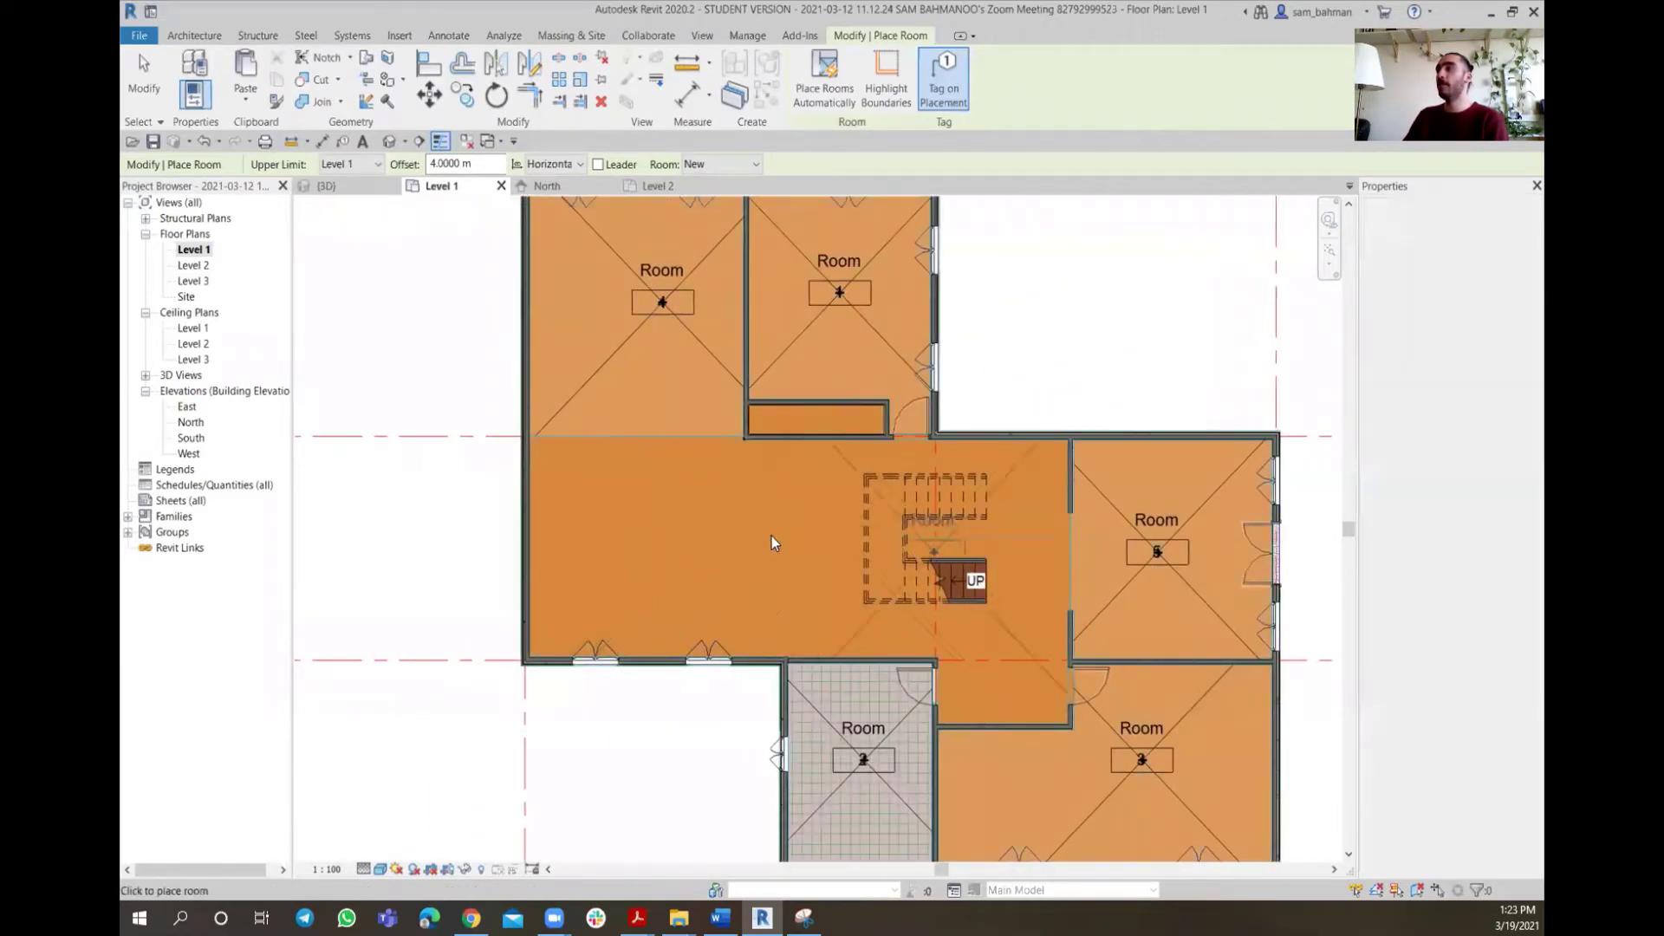
left_click(803, 547)
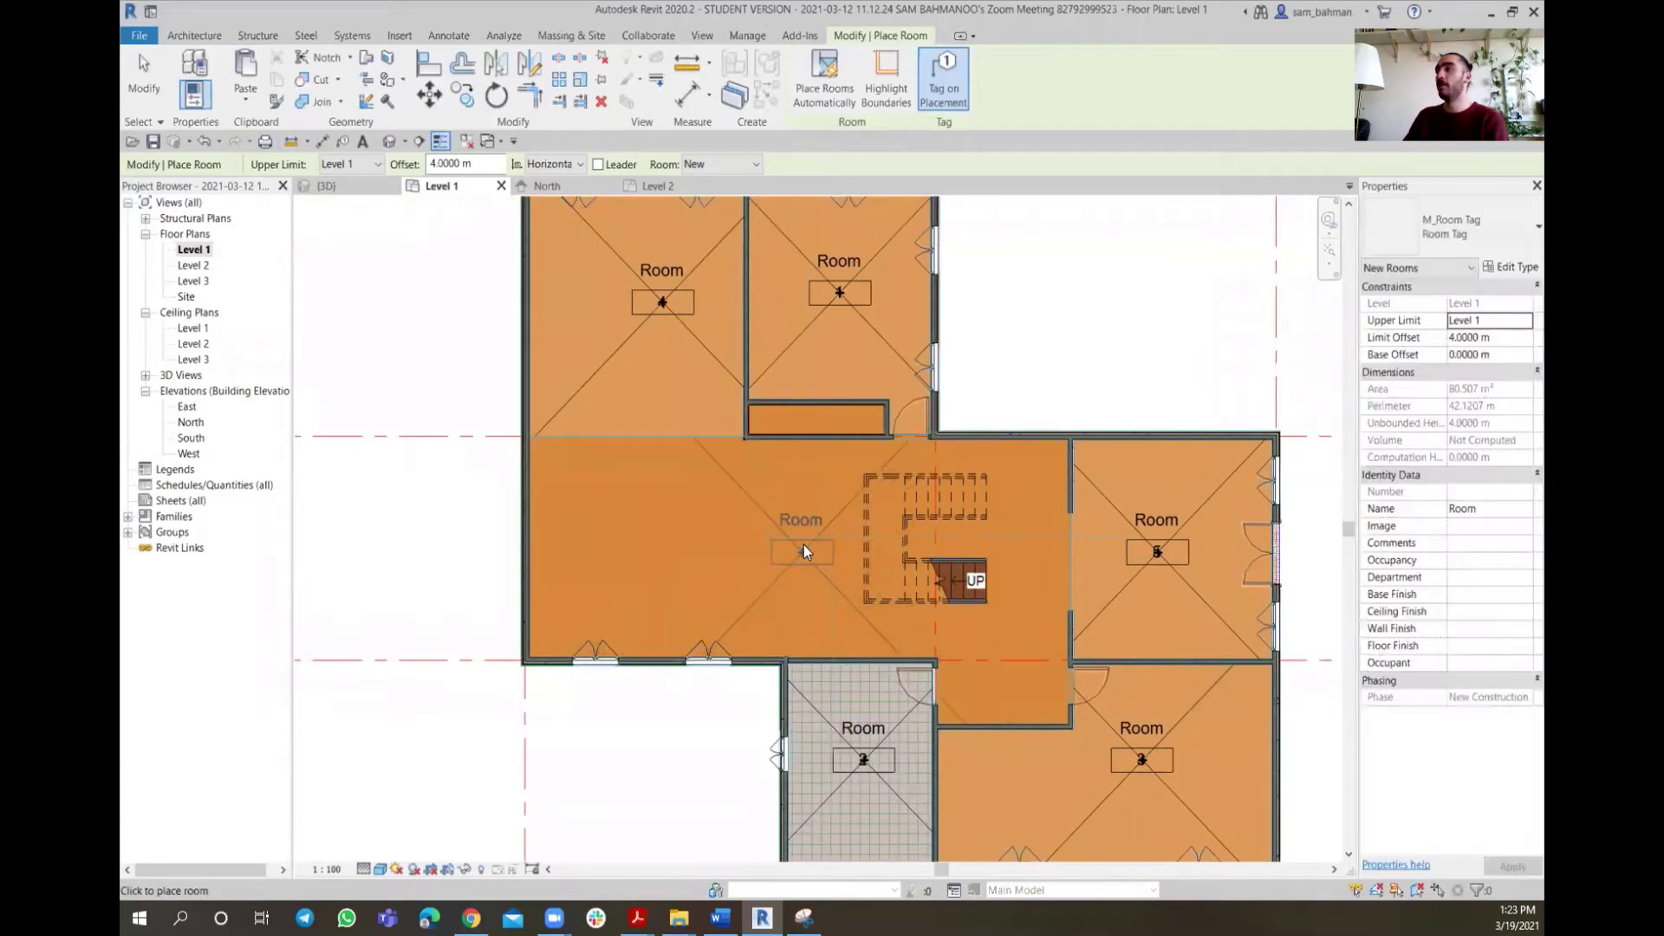
key("Escape")
key("Escape")
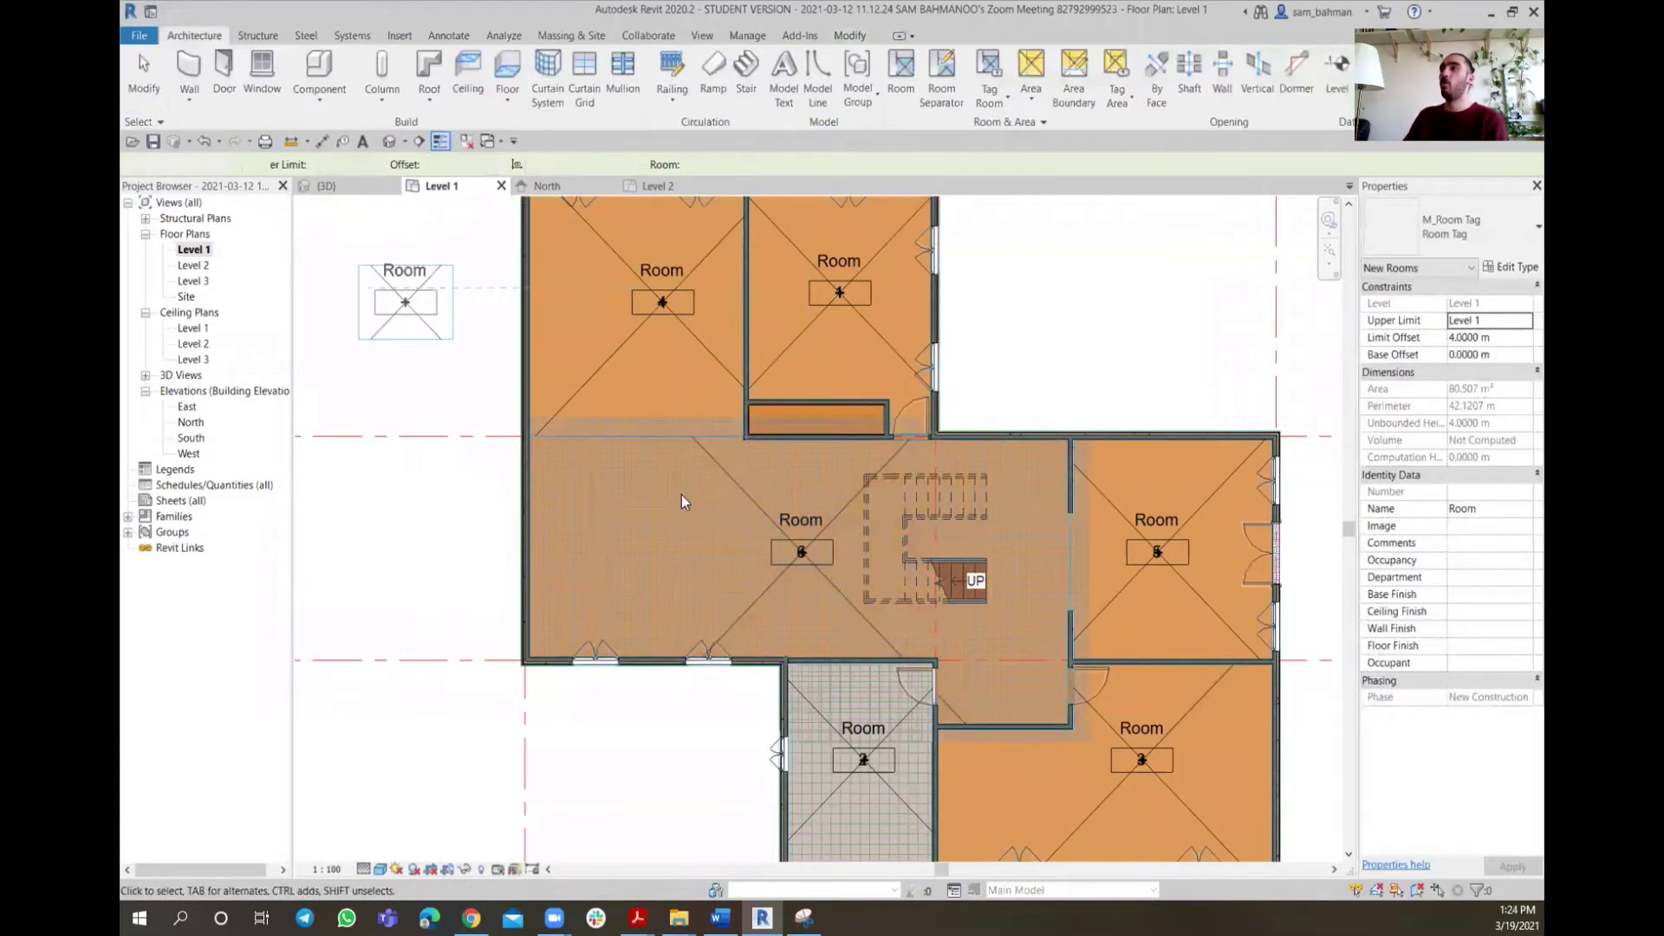
Rename room 1 as Bedroom in its room tag
scroll(853, 525, "down", 2)
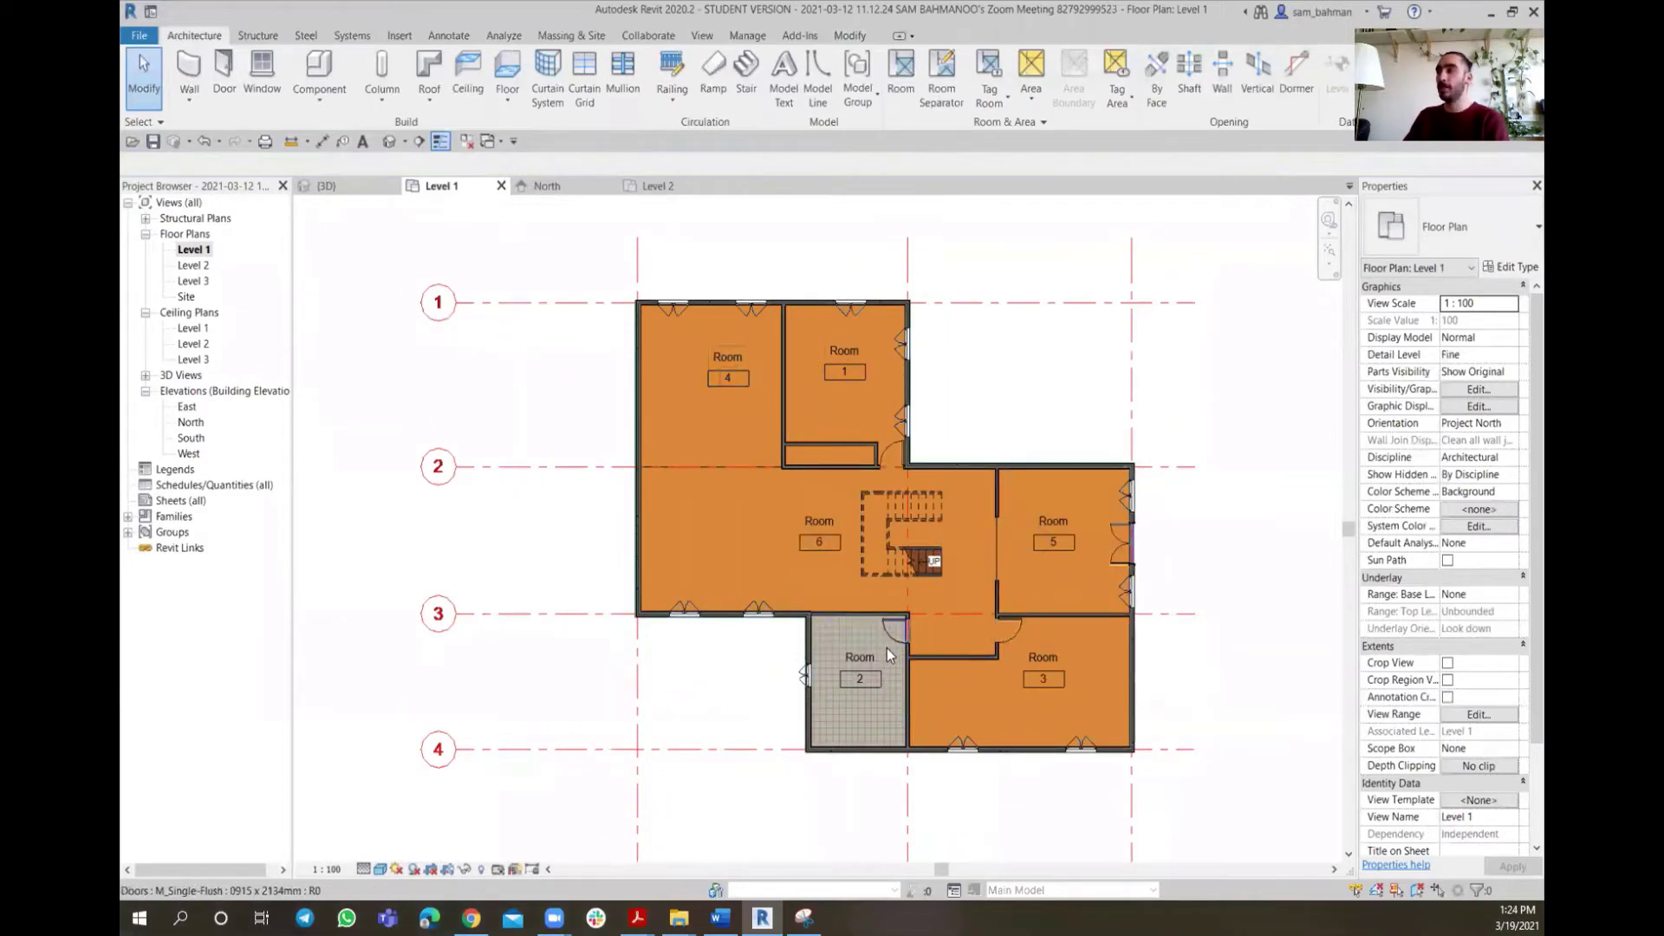
middle_click_drag(893, 646, 827, 637)
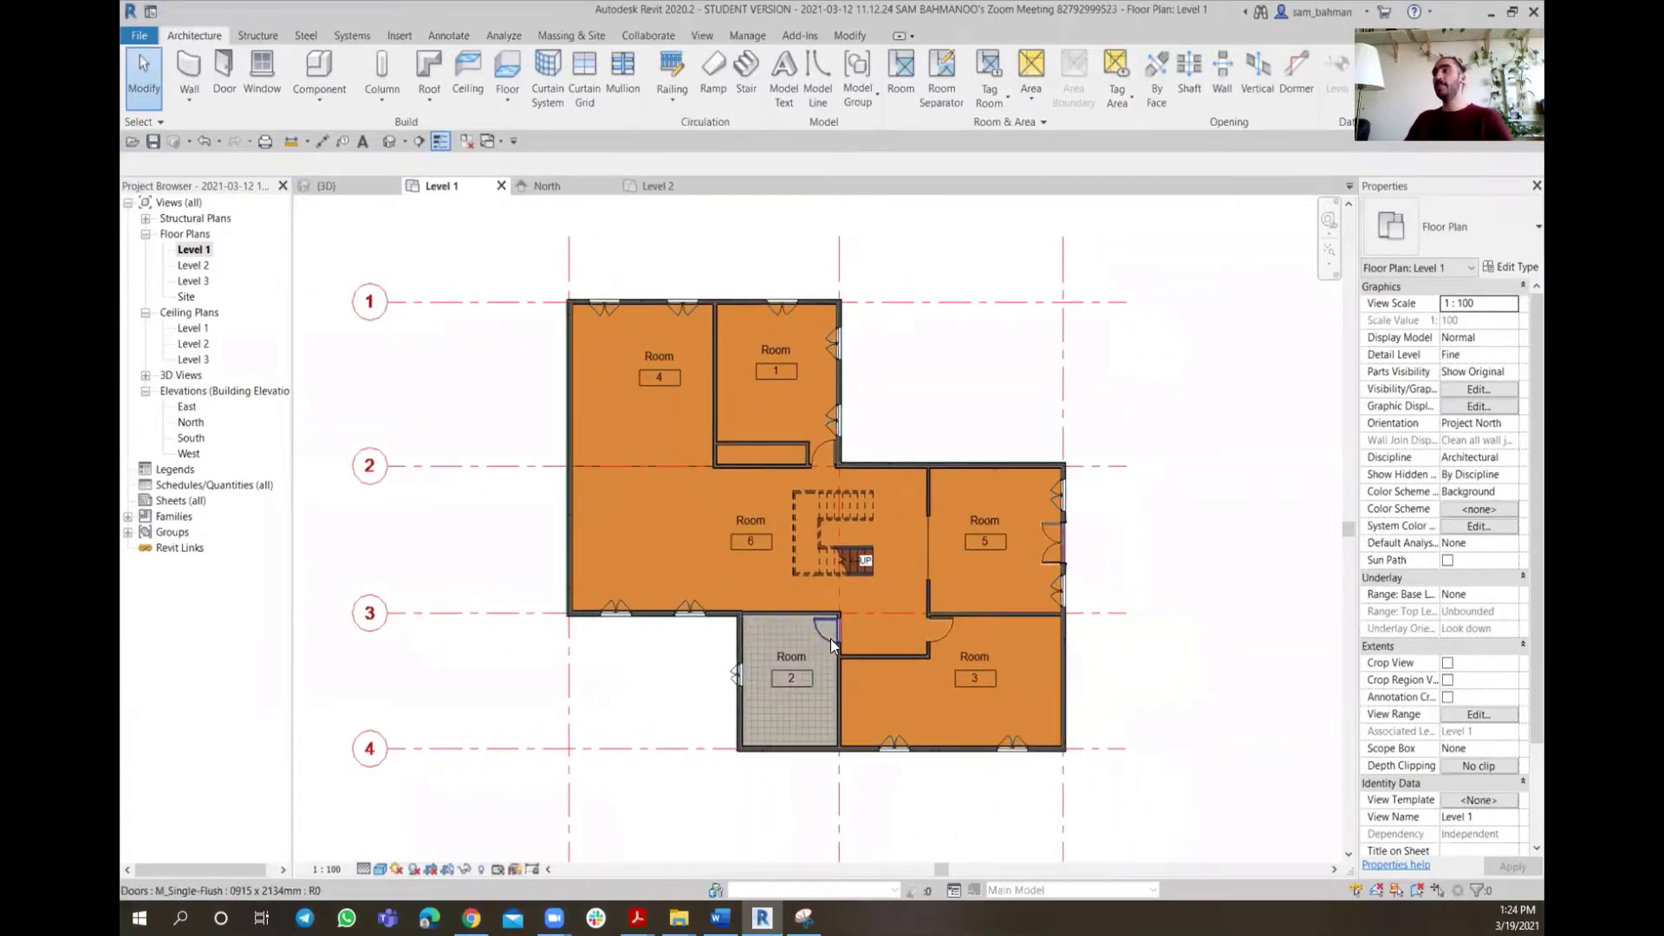
scroll(771, 350, "up", 5)
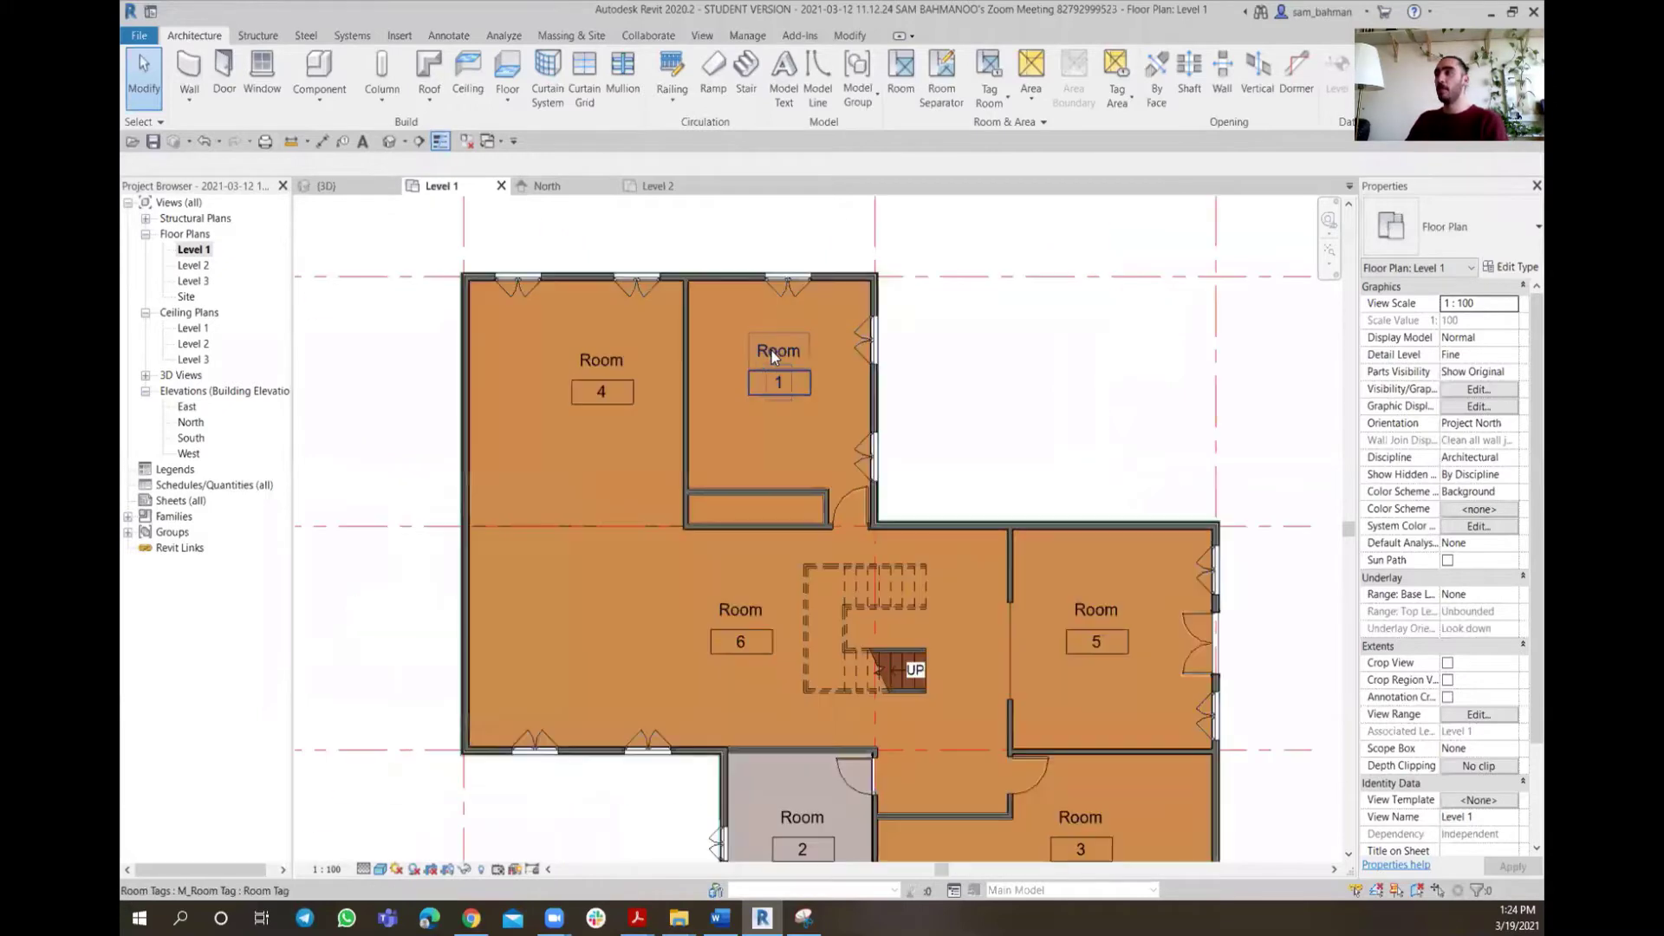
scroll(771, 350, "up", 1)
scroll(773, 352, "down", 3)
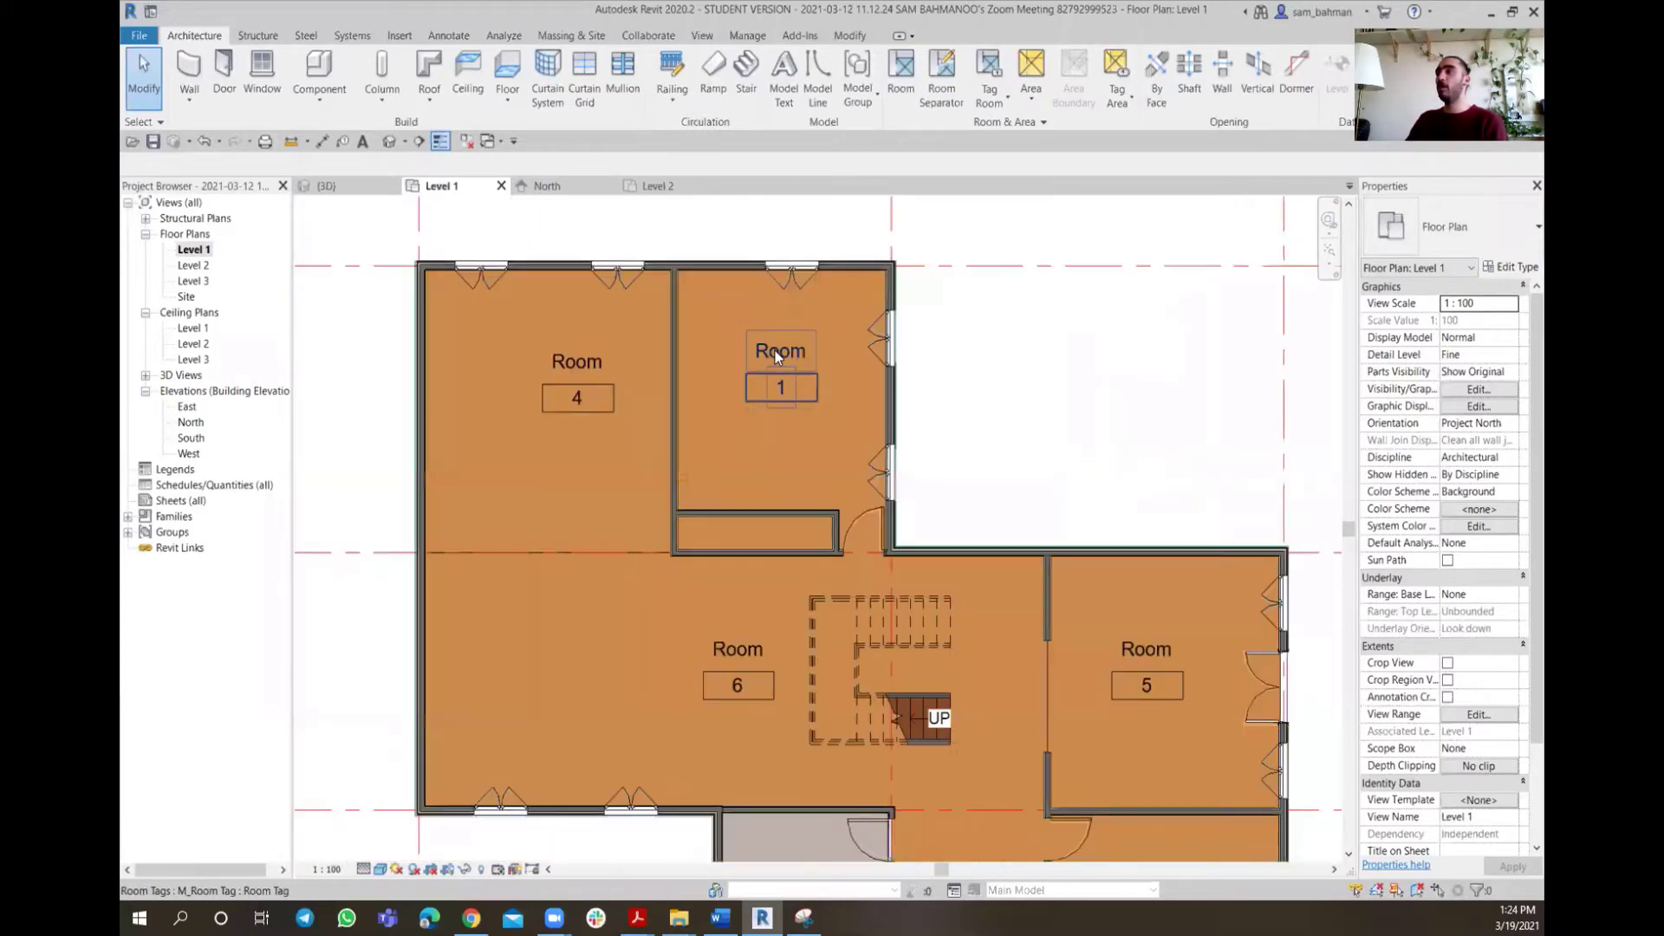
left_click(777, 355)
left_click(778, 355)
type("Bedroom")
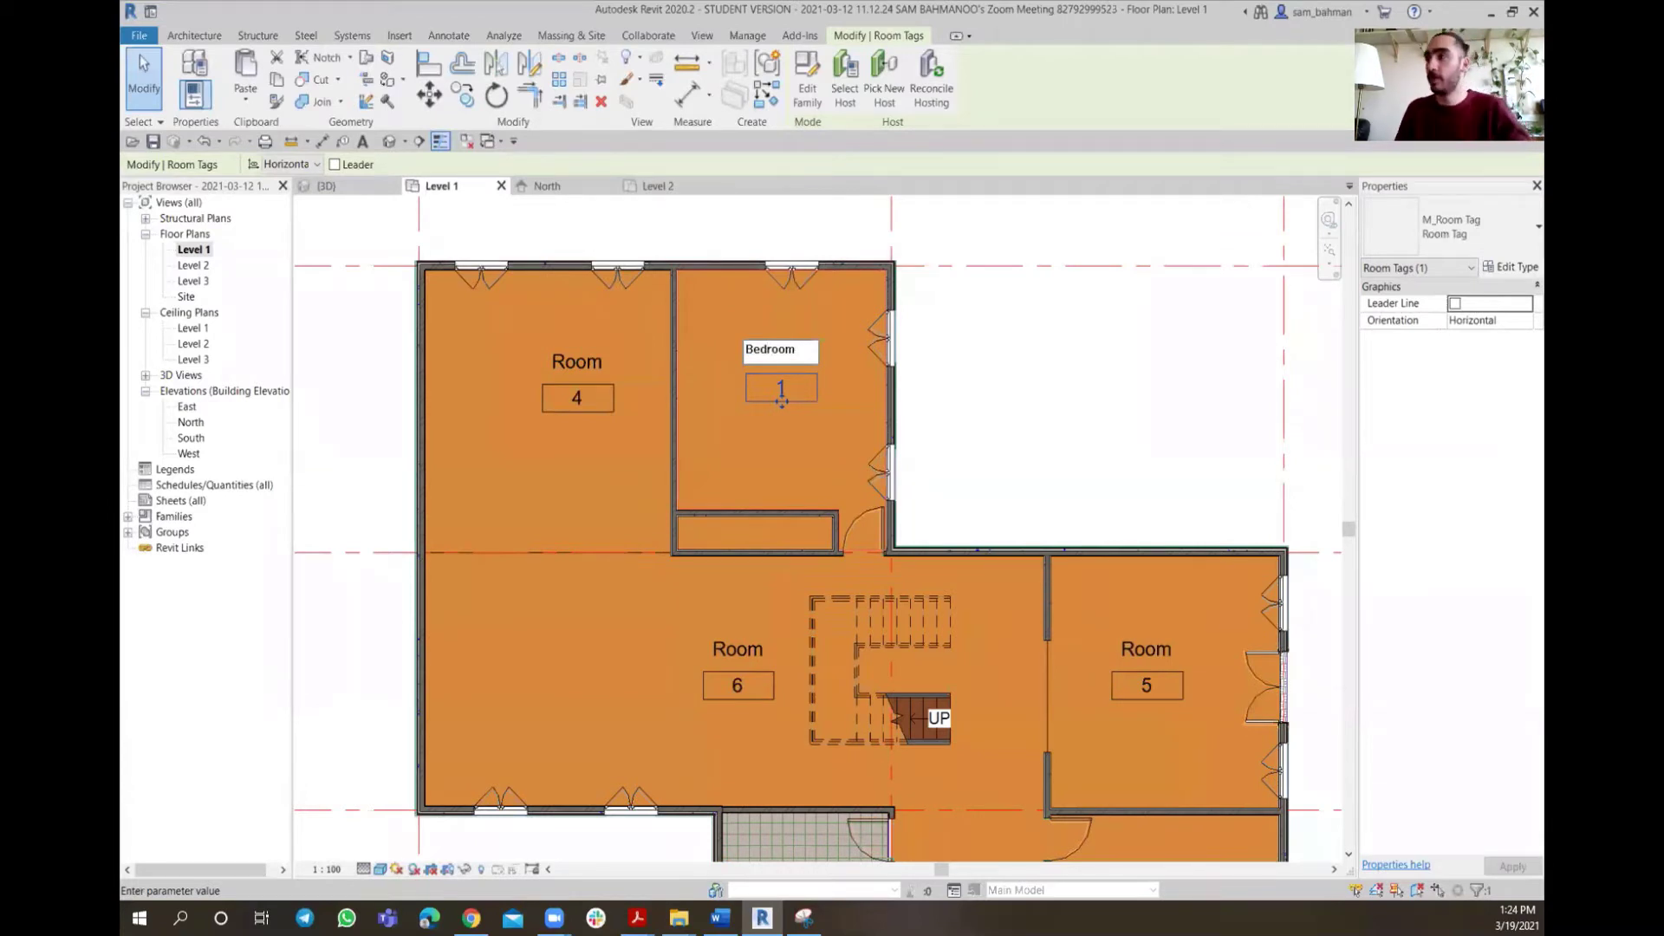
key("Return")
left_click(1007, 367)
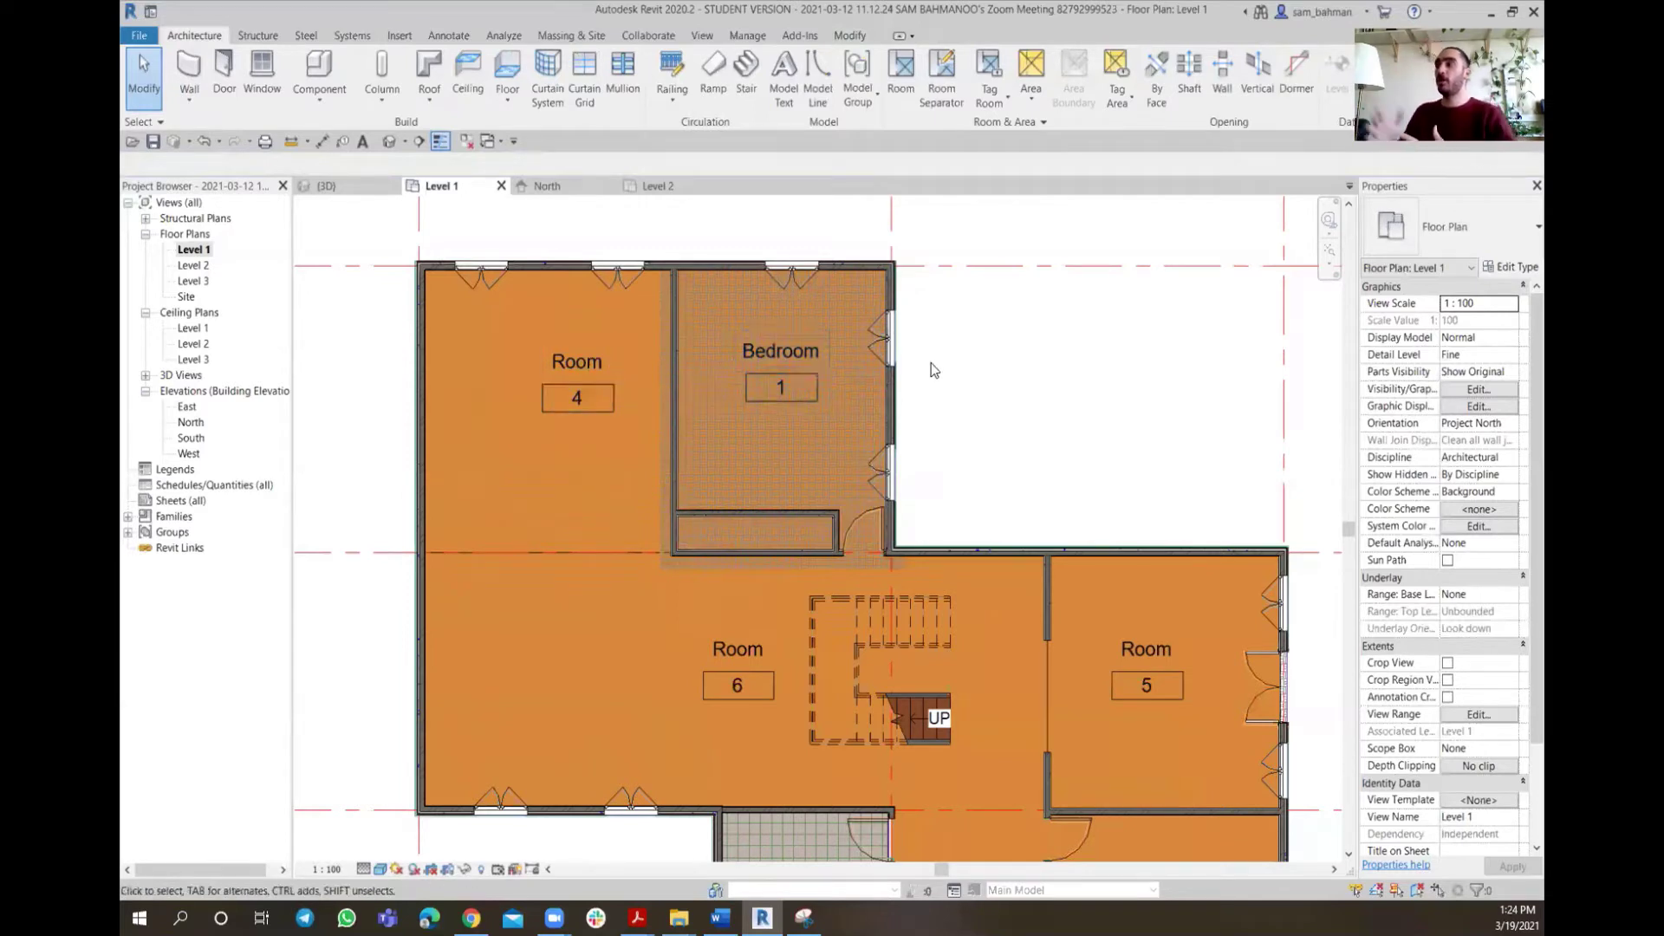
Undo the renaming of room 1
key("ctrl+z")
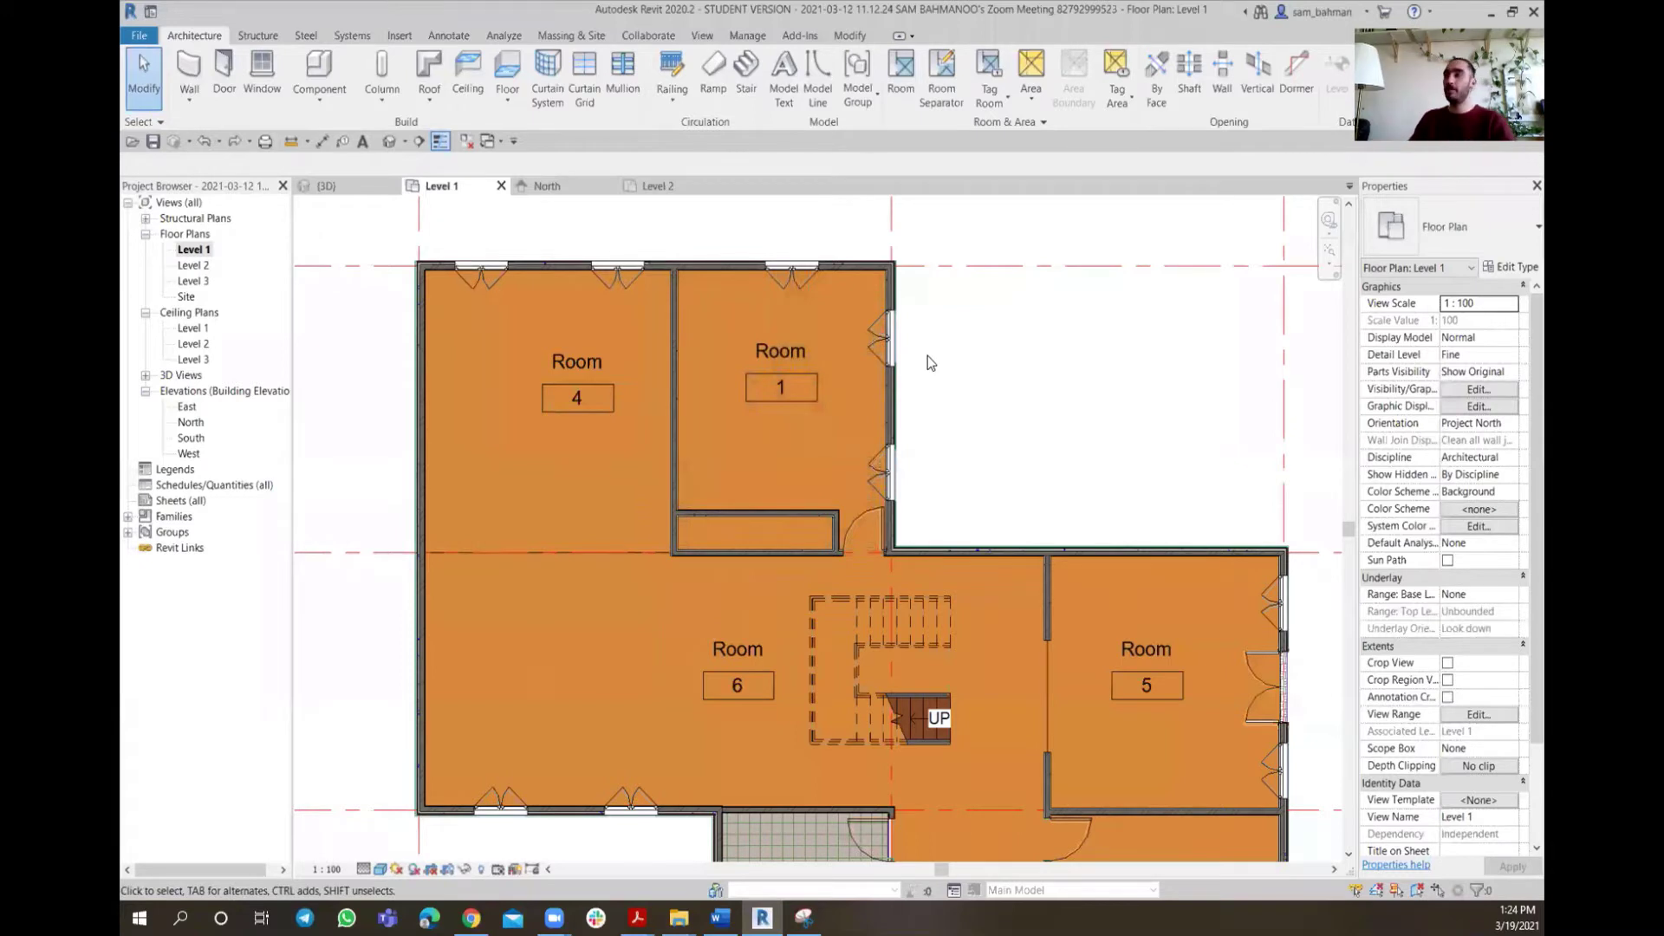
scroll(1077, 379, "down", 4)
scroll(1017, 371, "up", 2)
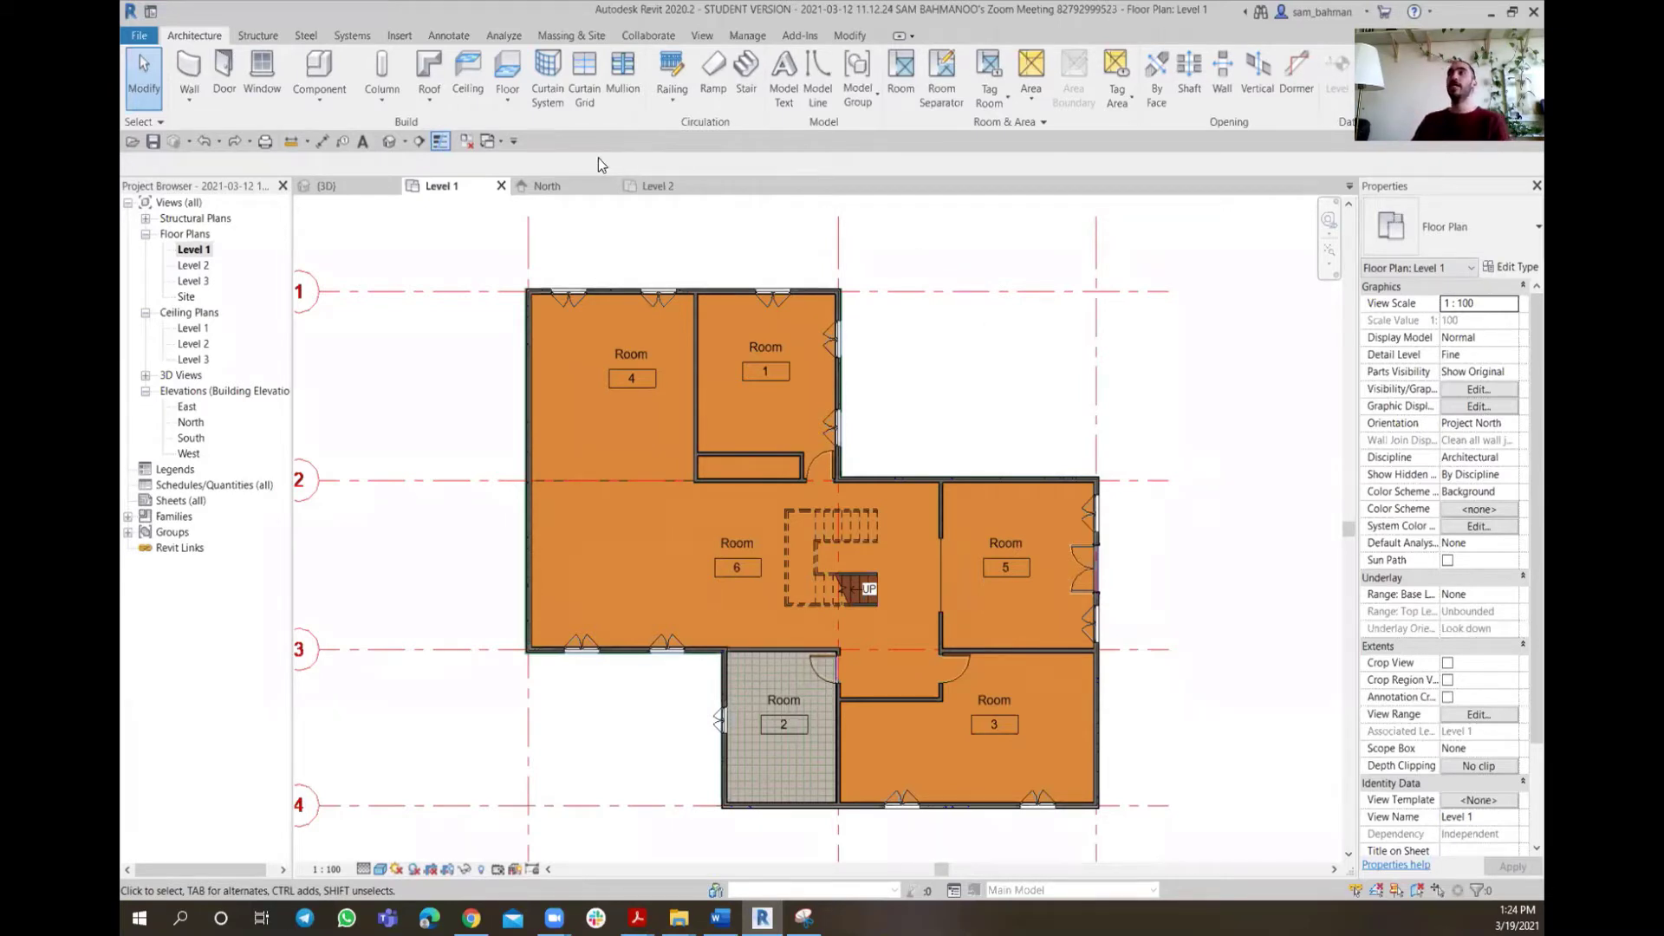
Place a color fill legend beside the floor plan, between grids 3 and 4 and outside grid A
left_click(448, 36)
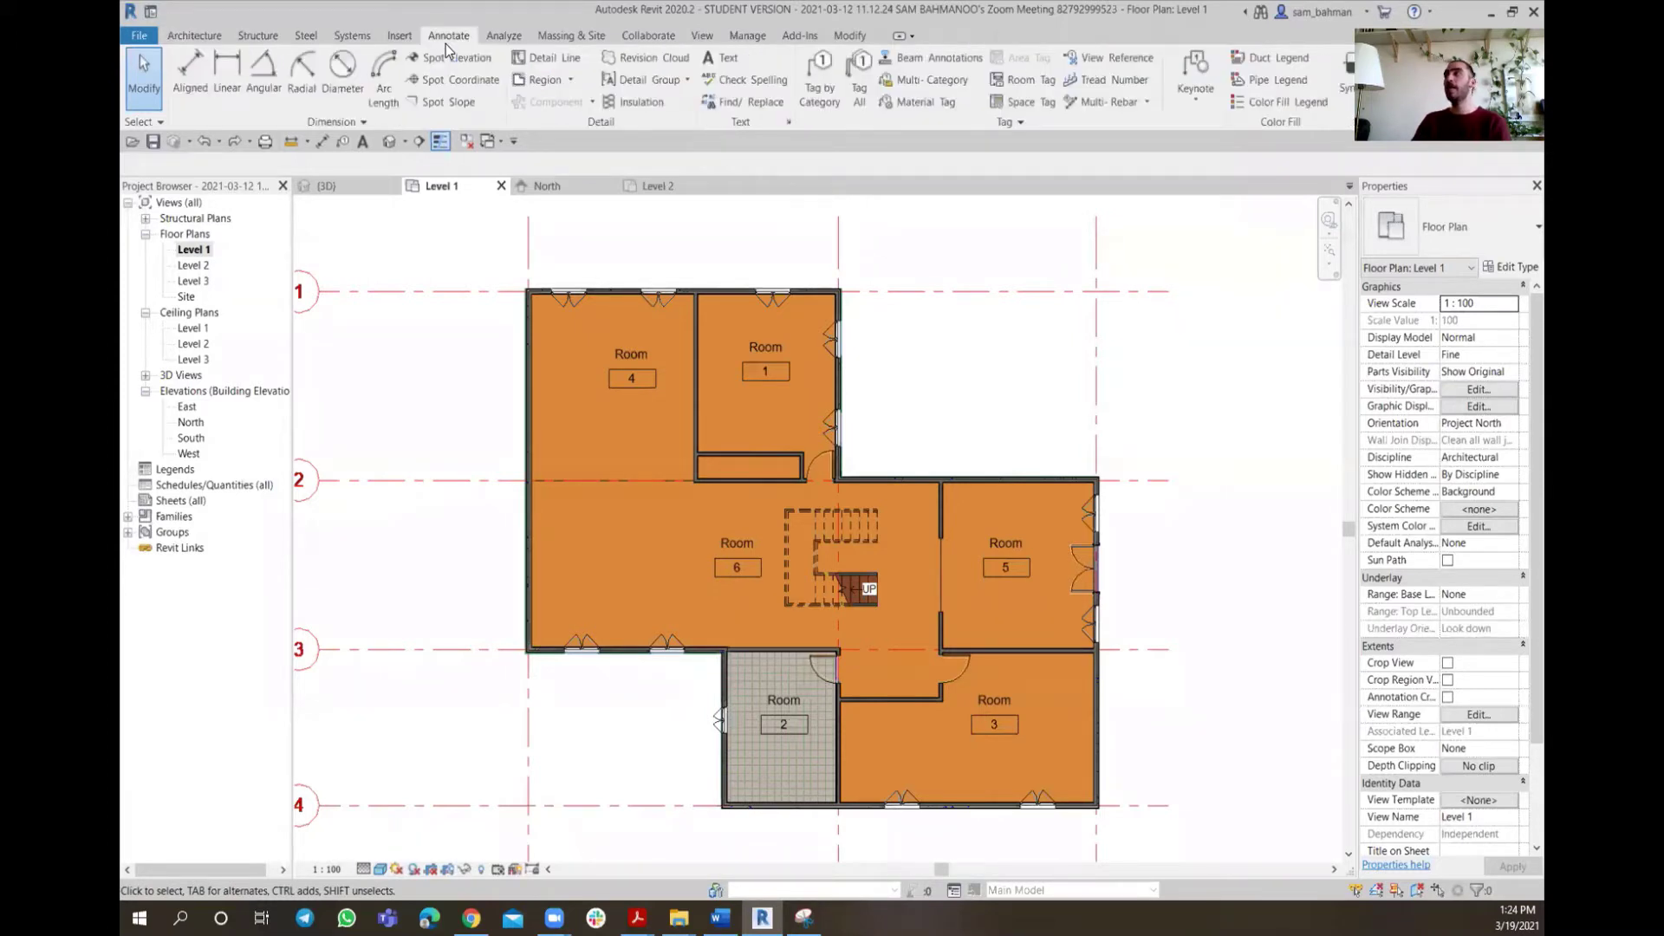
left_click(1309, 105)
scroll(928, 336, "down", 2)
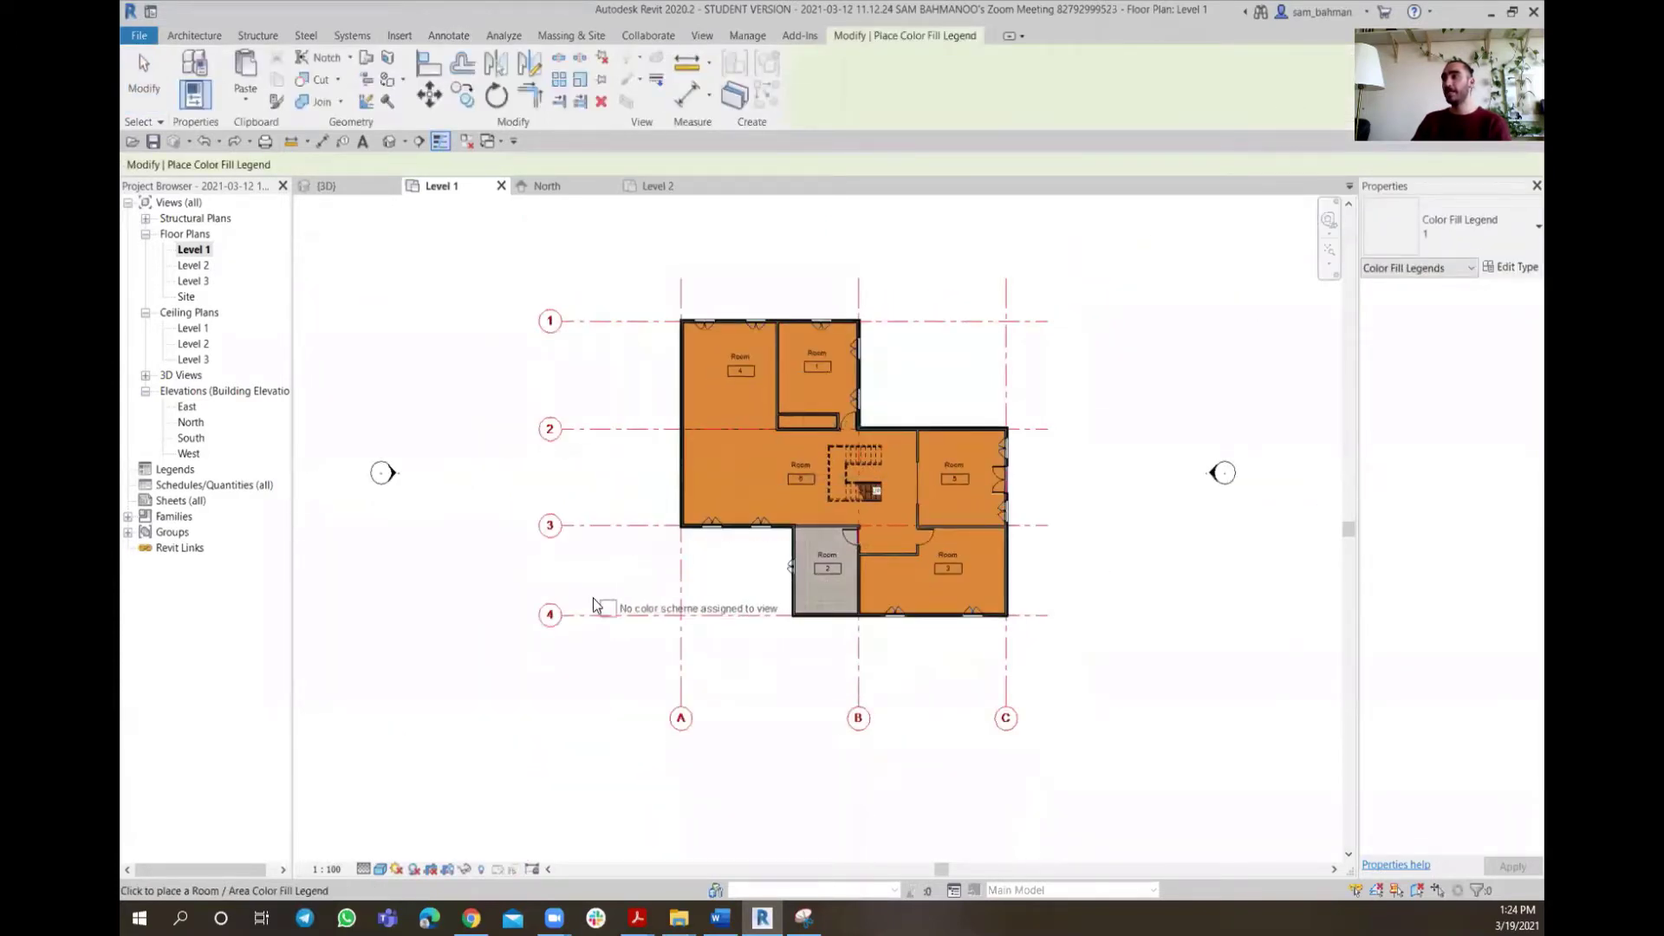
left_click(549, 586)
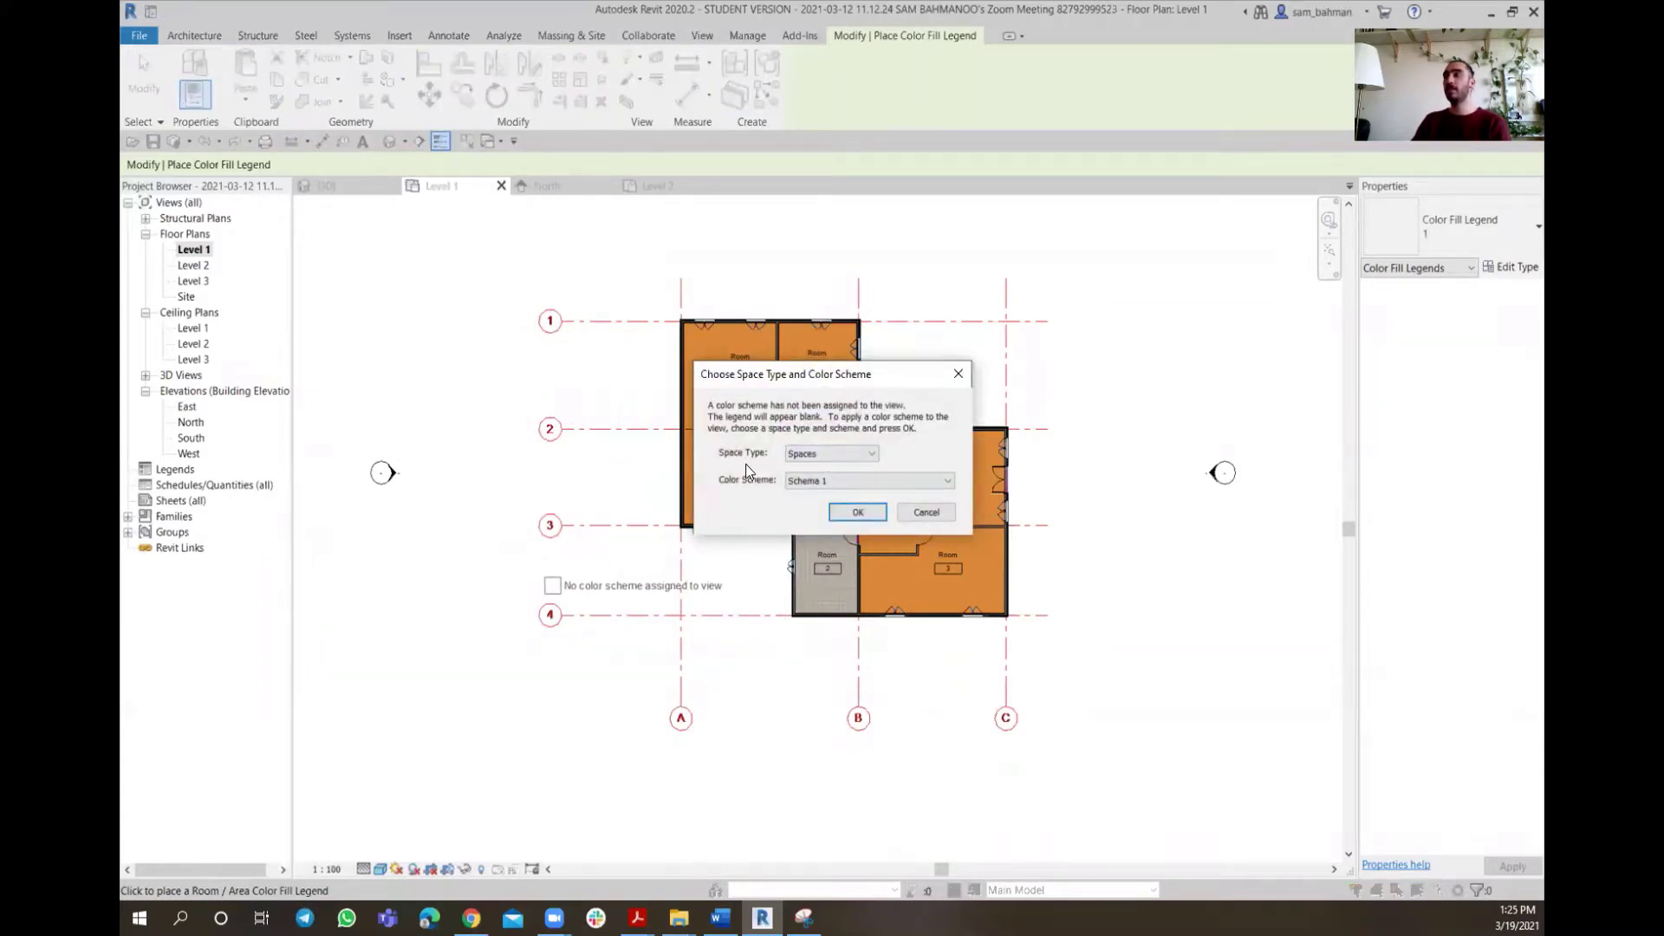
Assign the Rooms space type and the Name color scheme to the view for the legend
left_click(839, 450)
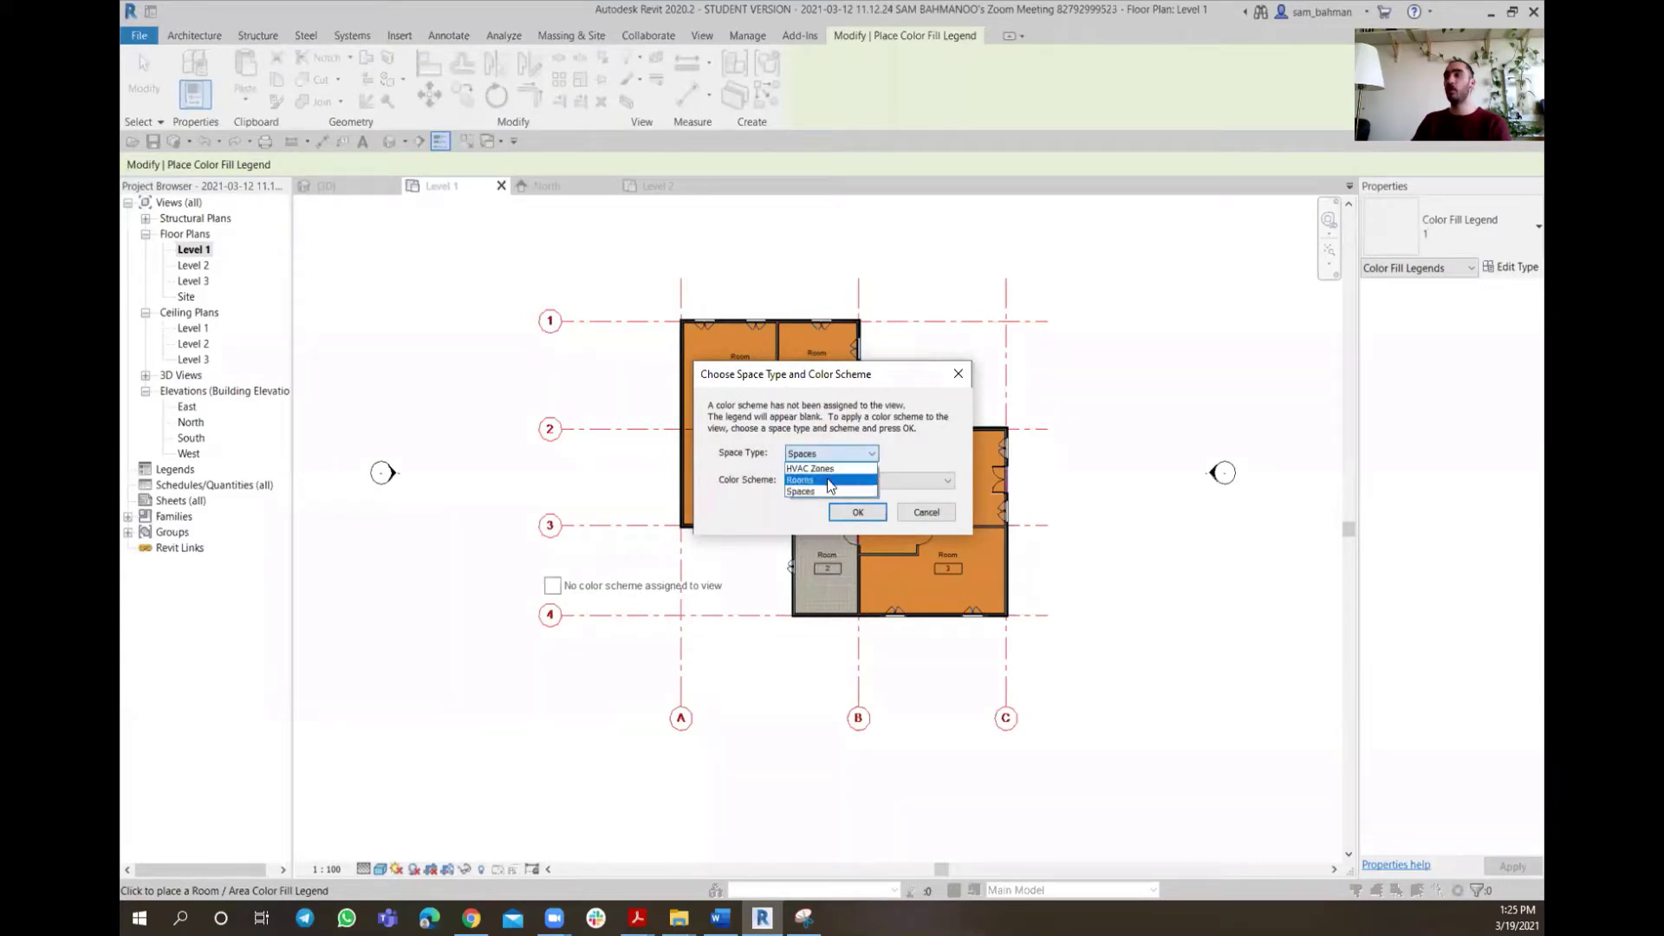
left_click(825, 481)
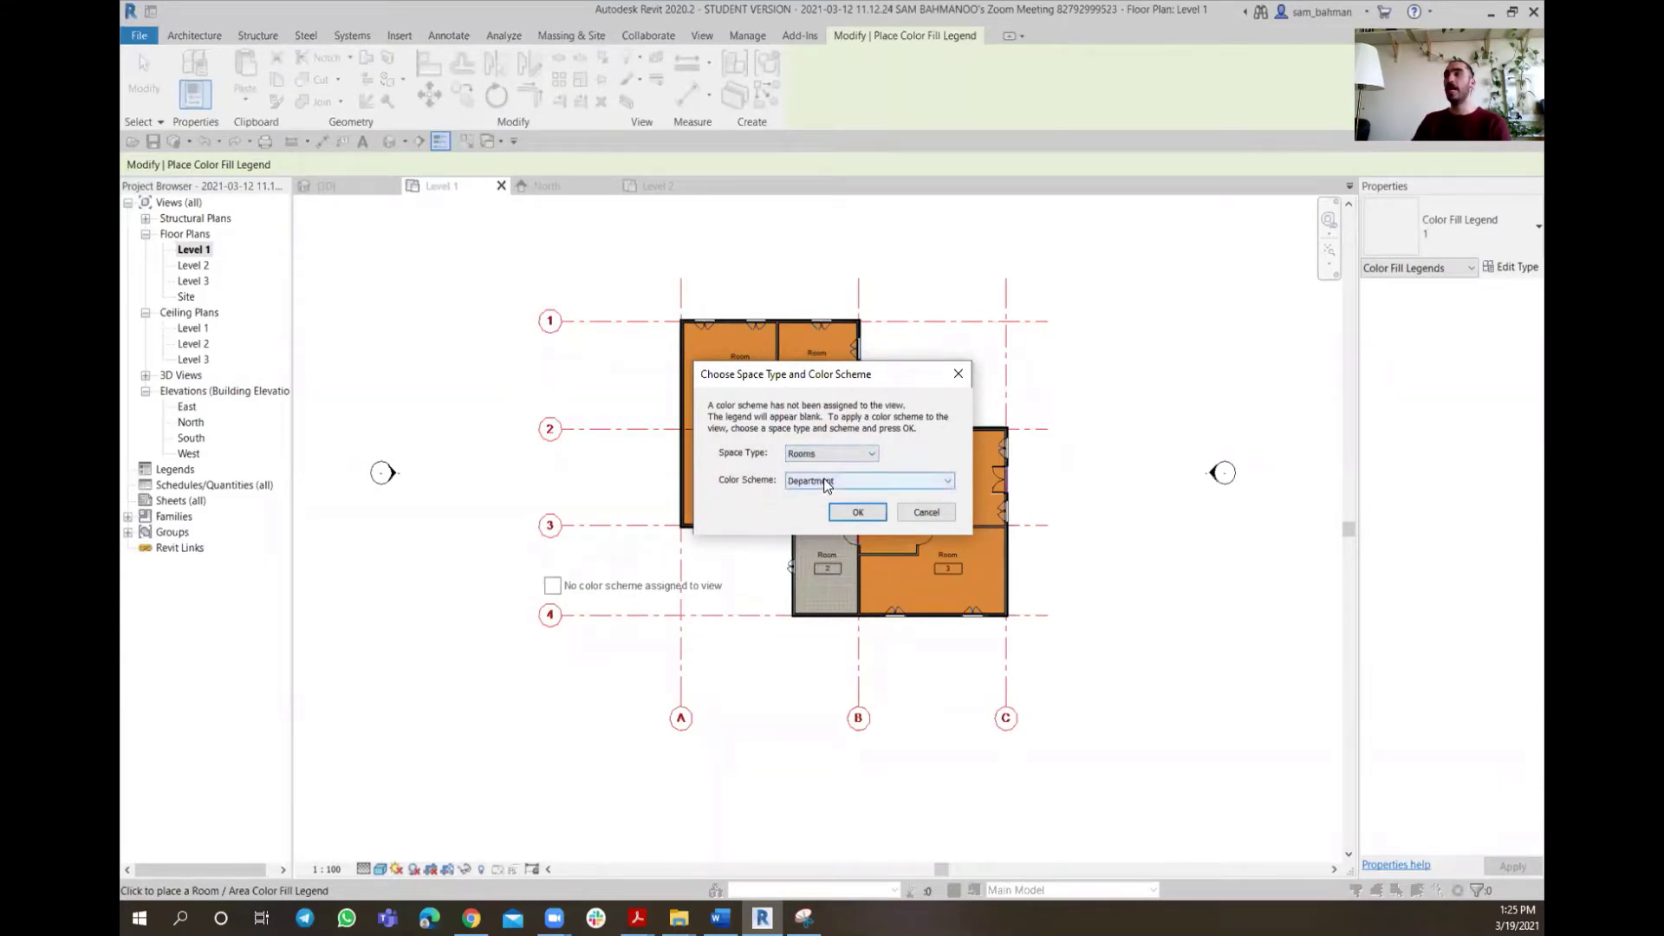
left_click(832, 481)
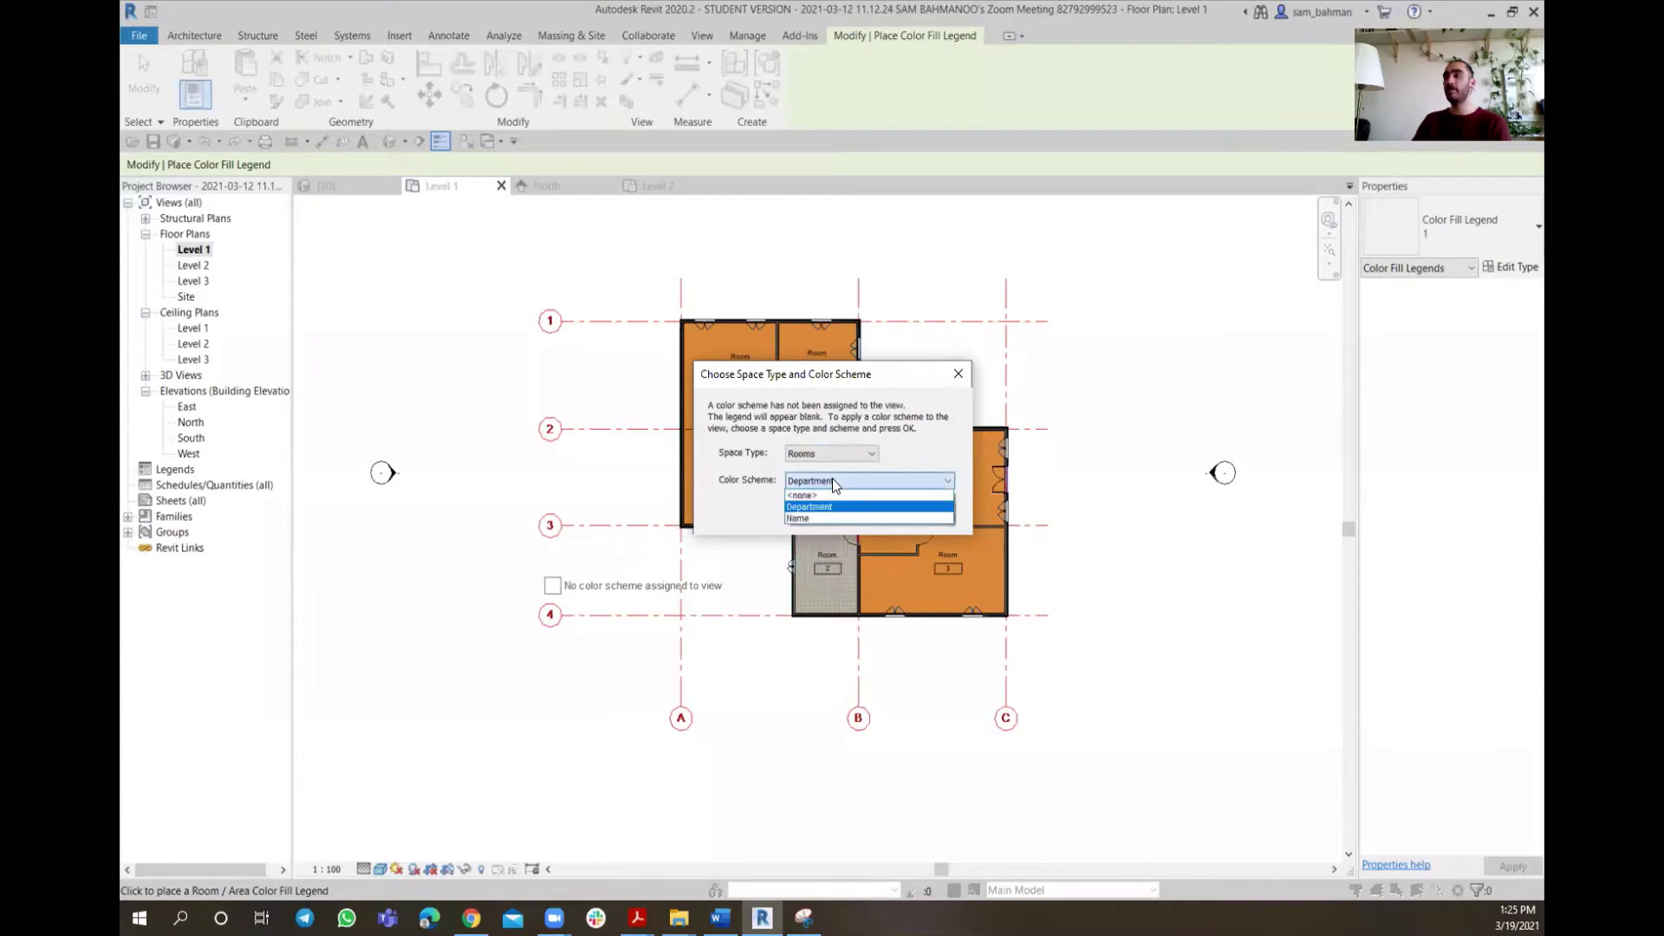
left_click(820, 519)
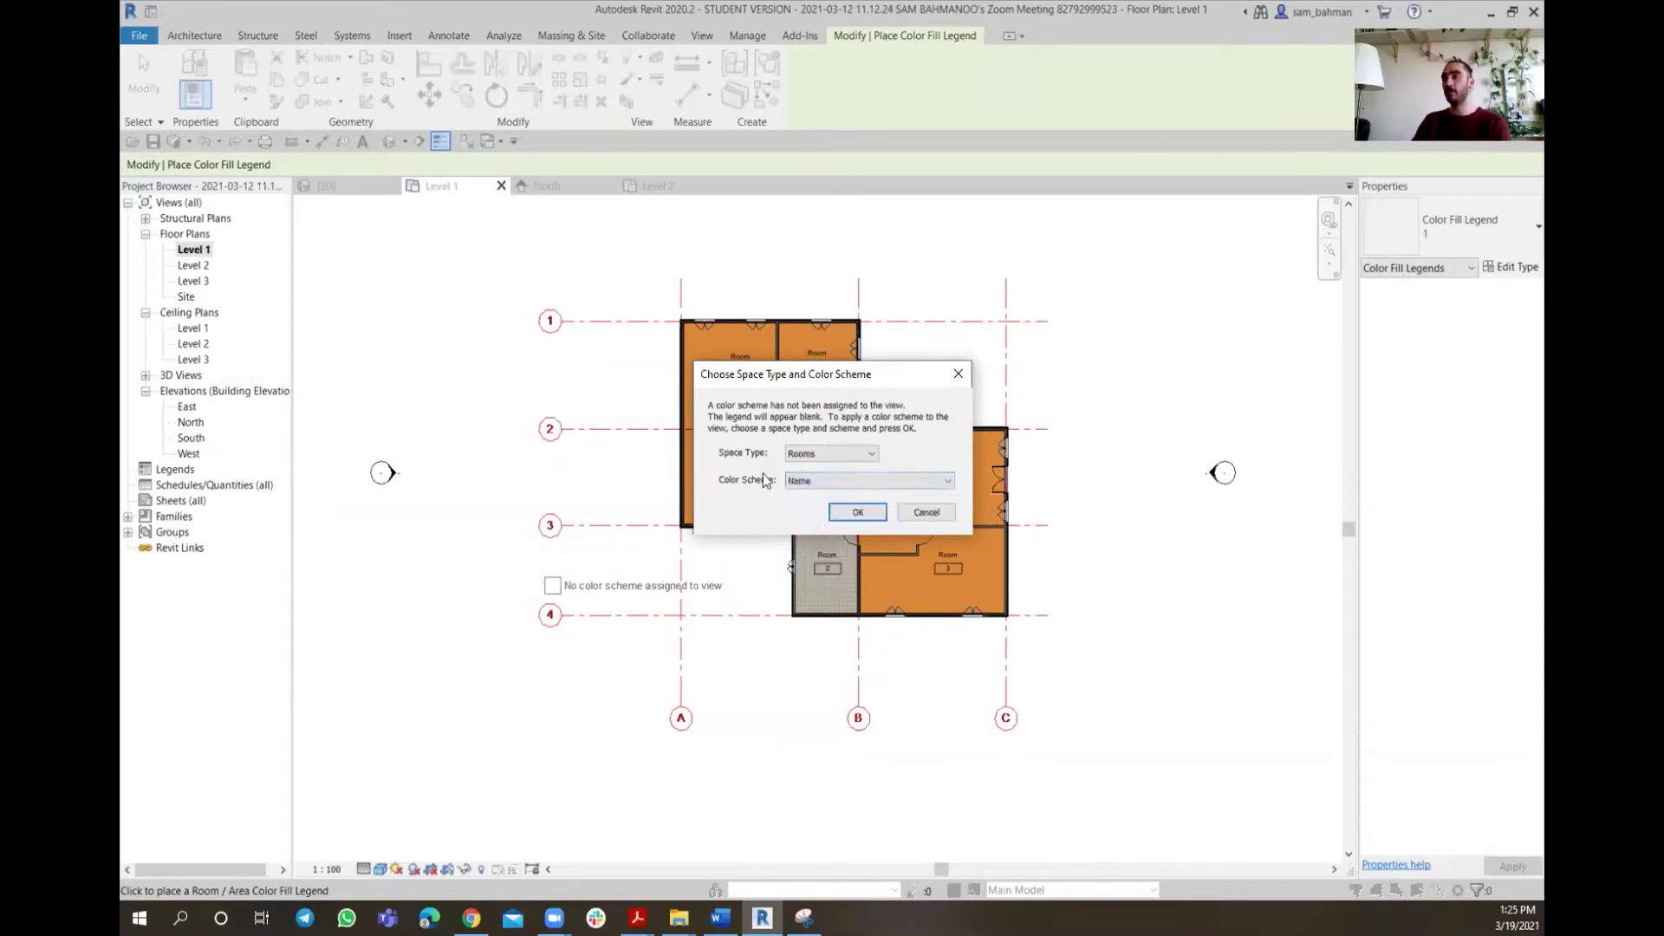
left_click(857, 512)
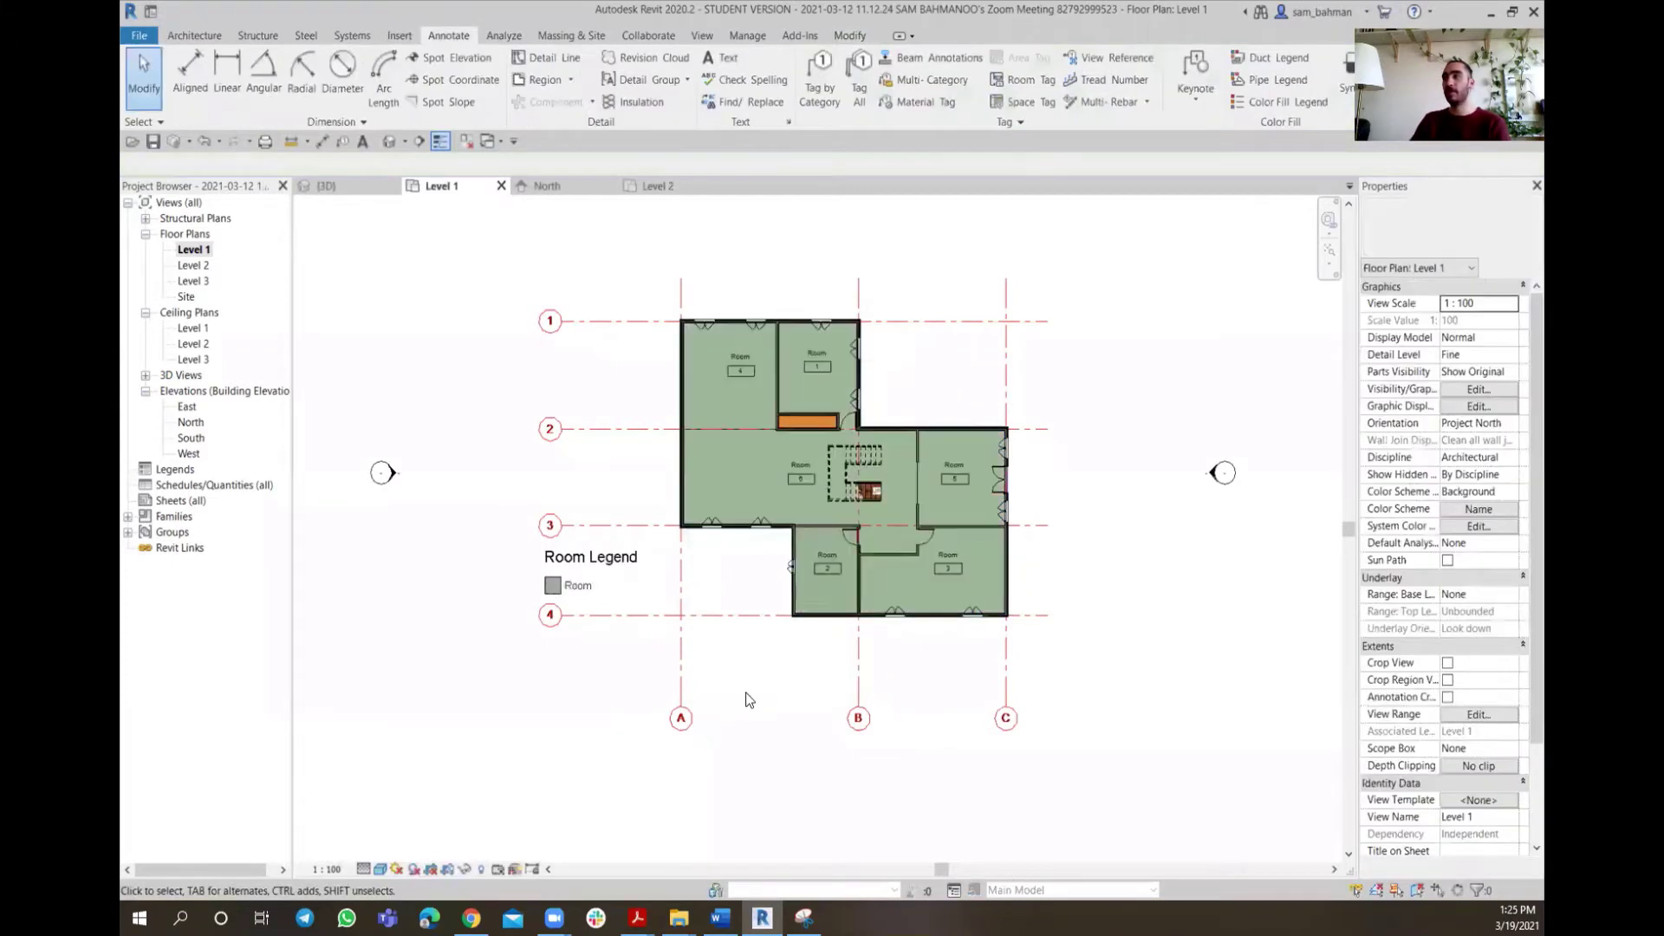
Rename room 1 as Bedroom in its room tag
scroll(802, 425, "up", 4)
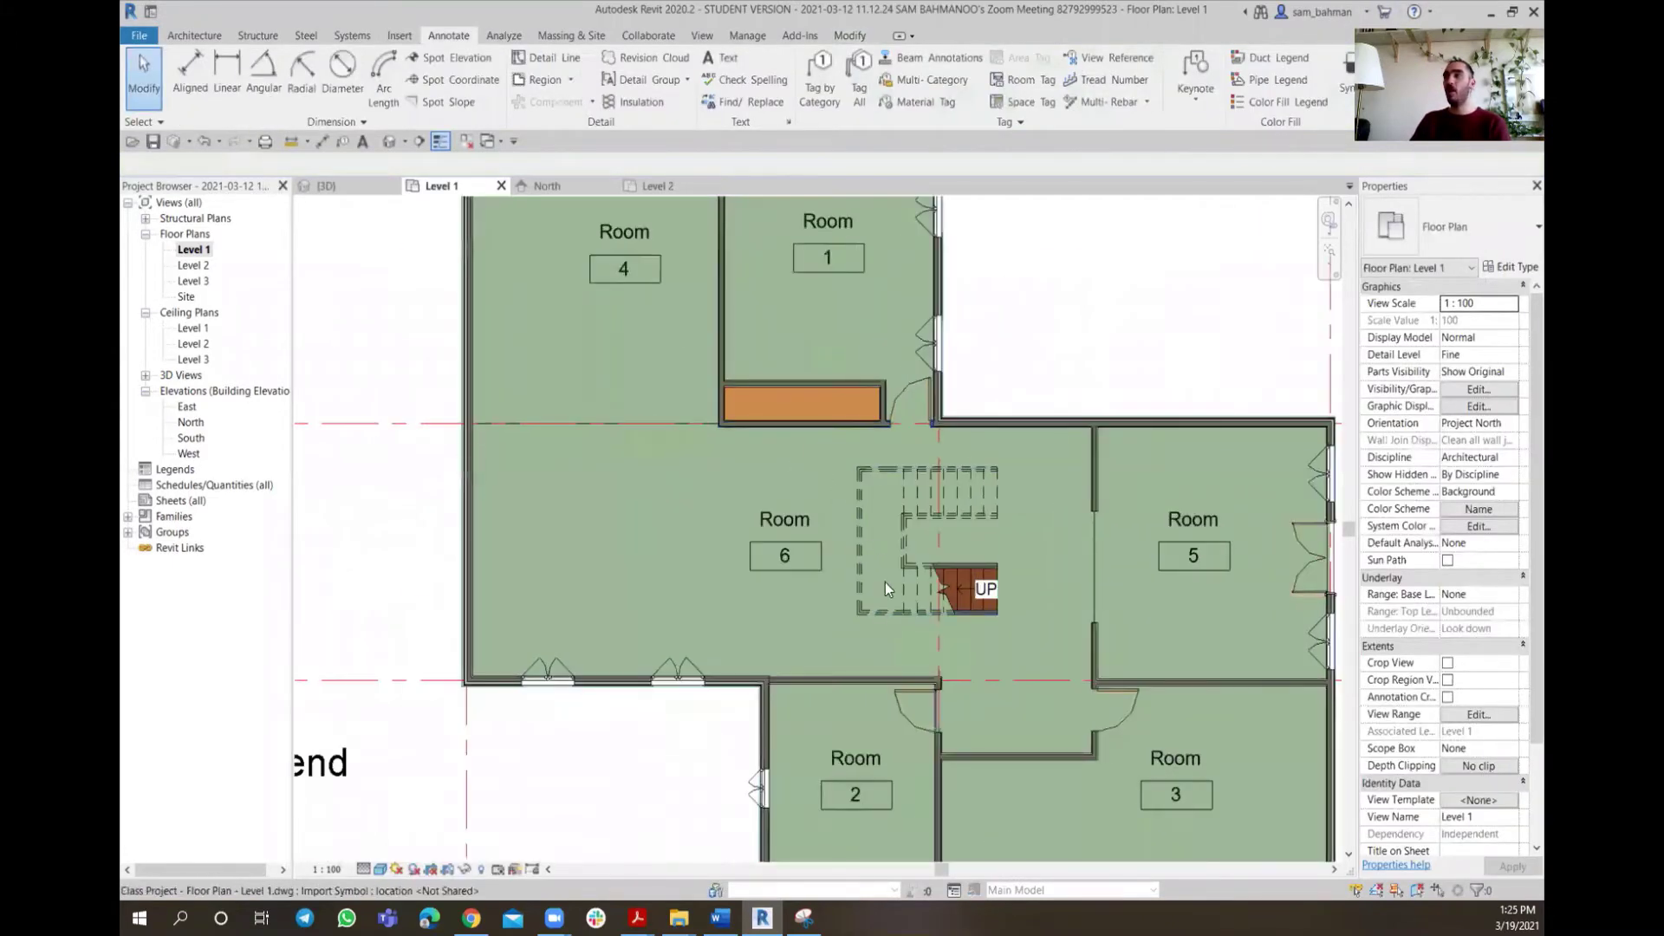
scroll(899, 482, "down", 1)
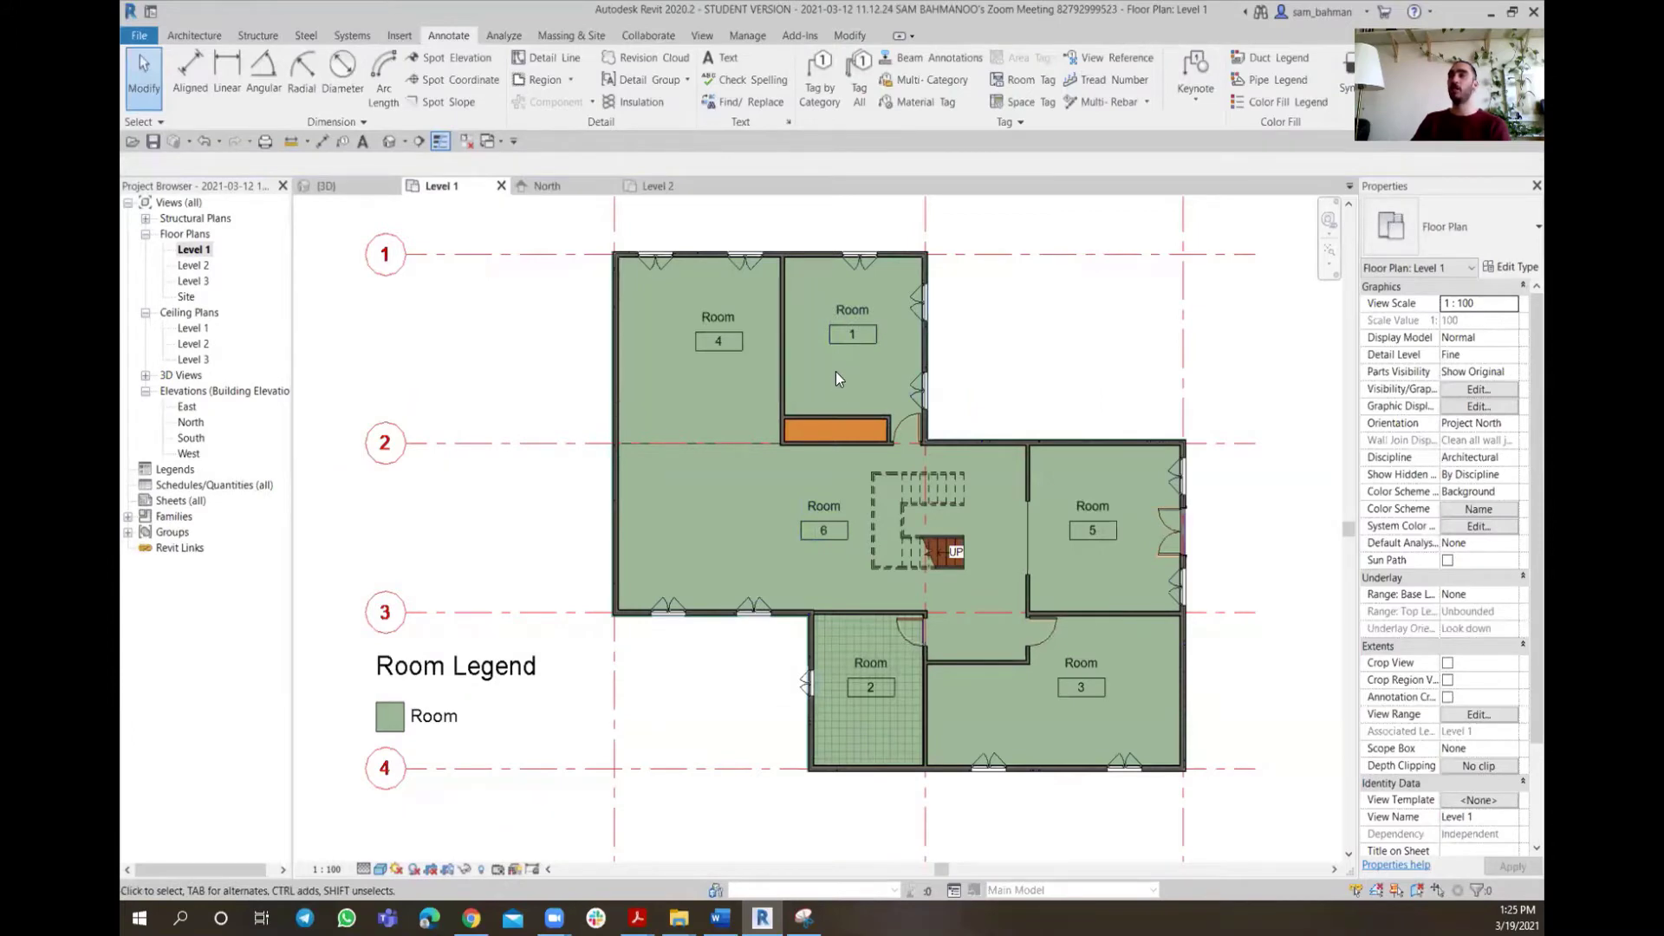
scroll(842, 298, "up", 5)
double_click(867, 334)
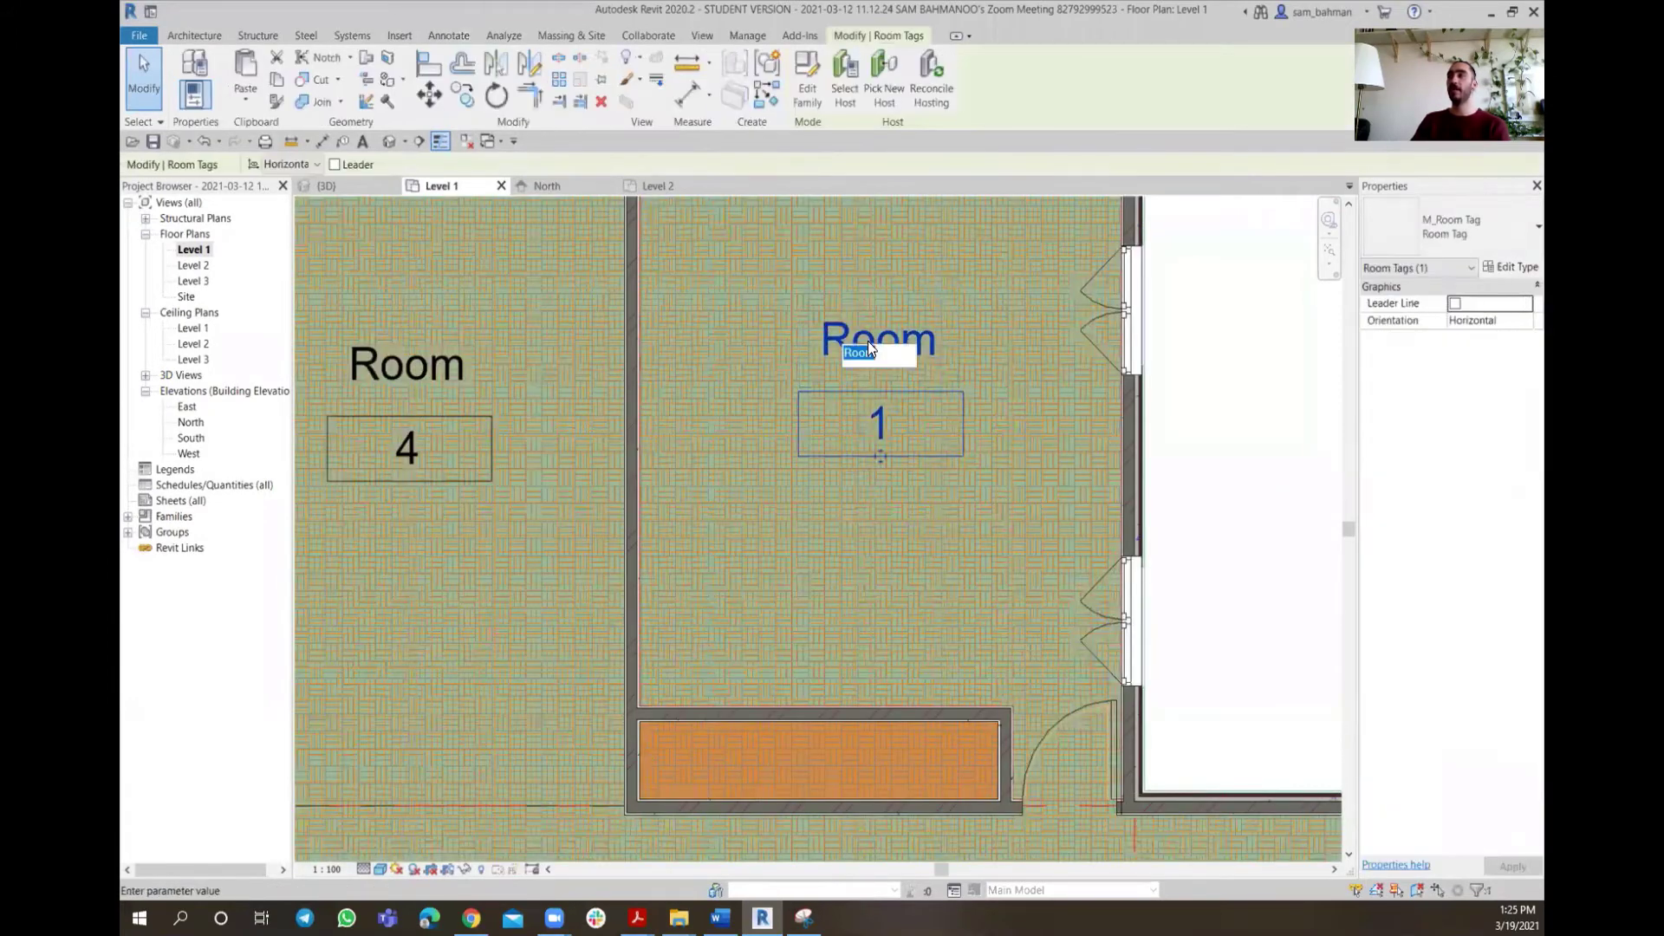
type("Bedroom")
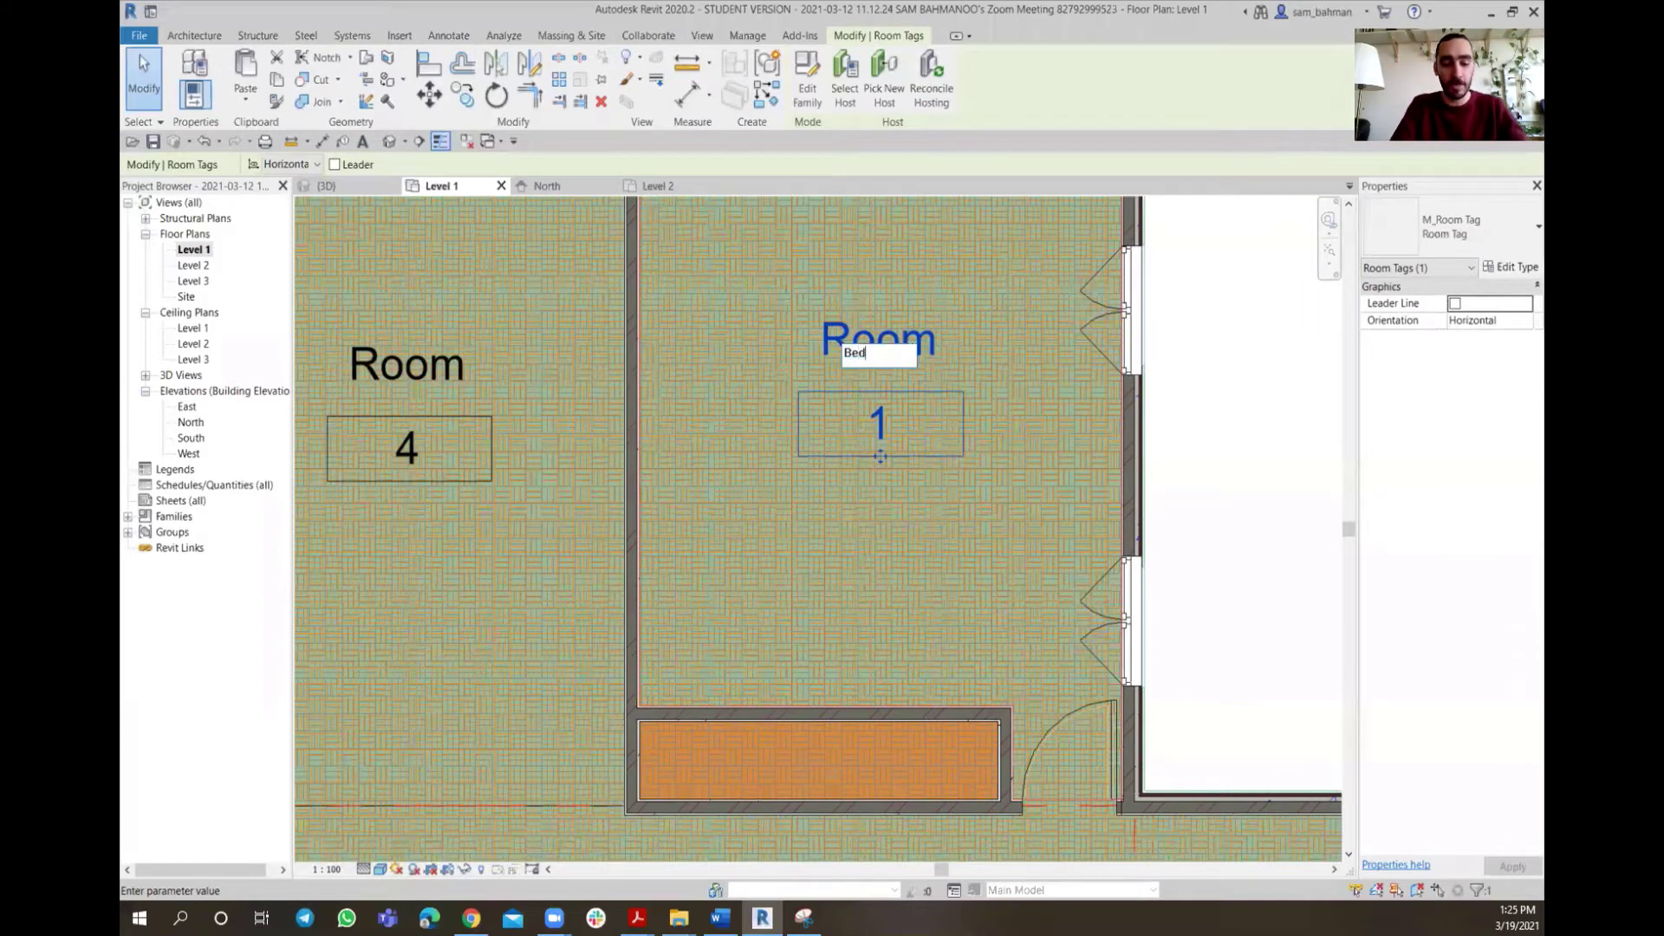
key("Return")
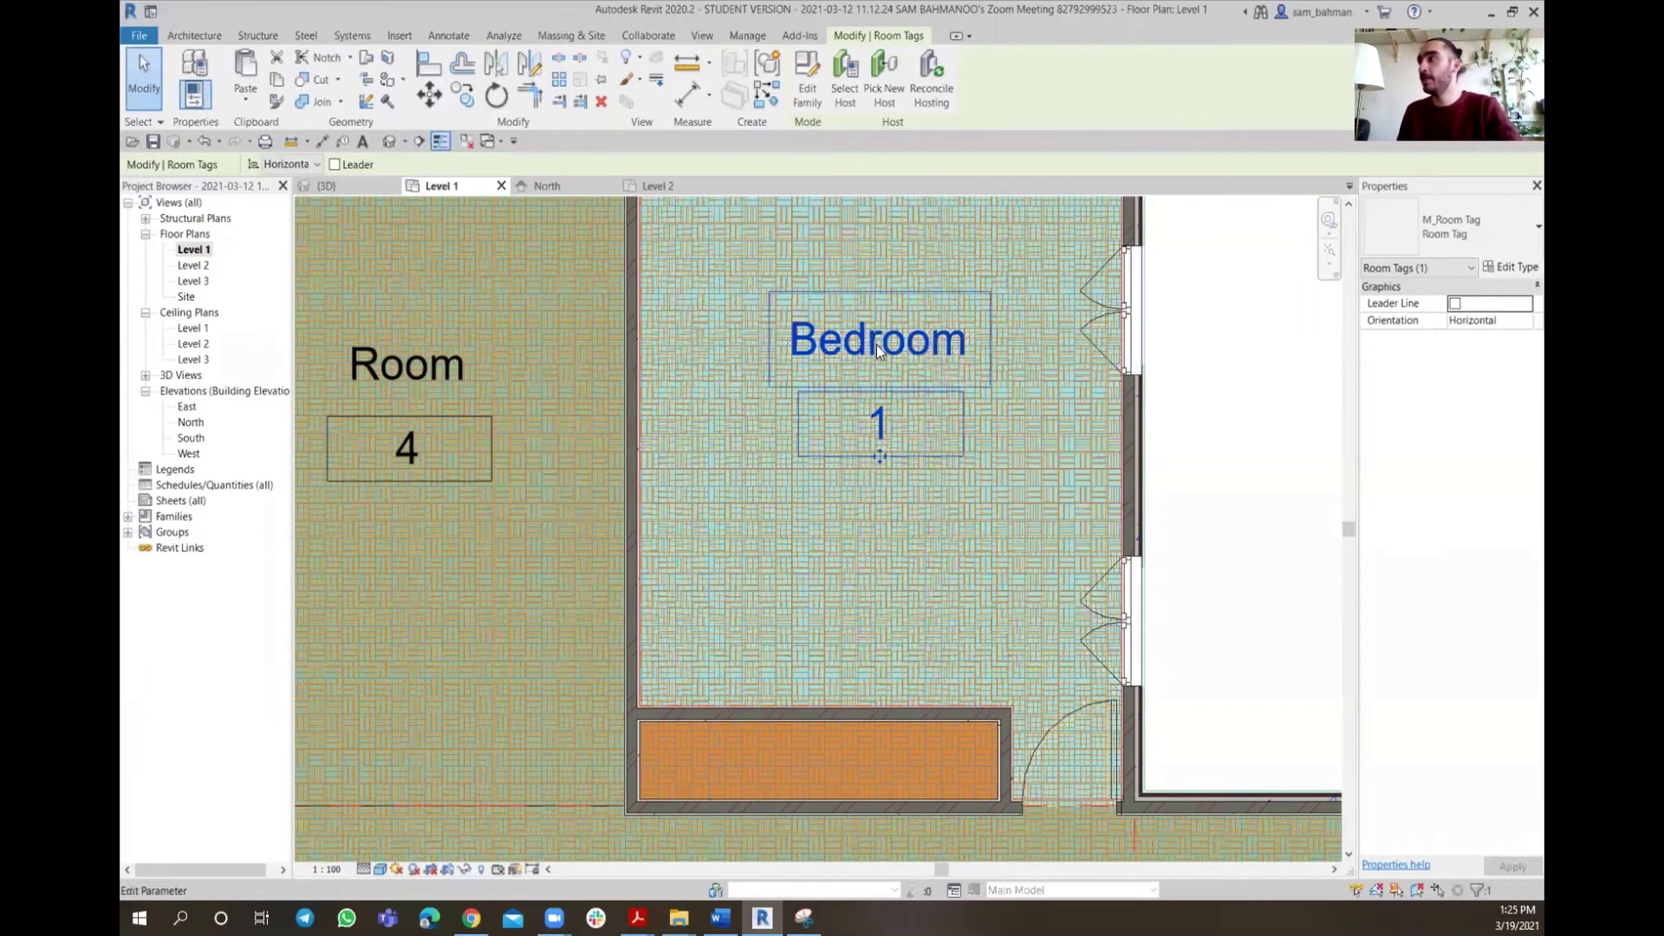
Rename room 4, beside the bedroom, as TV room in its room tag
scroll(903, 332, "down", 5)
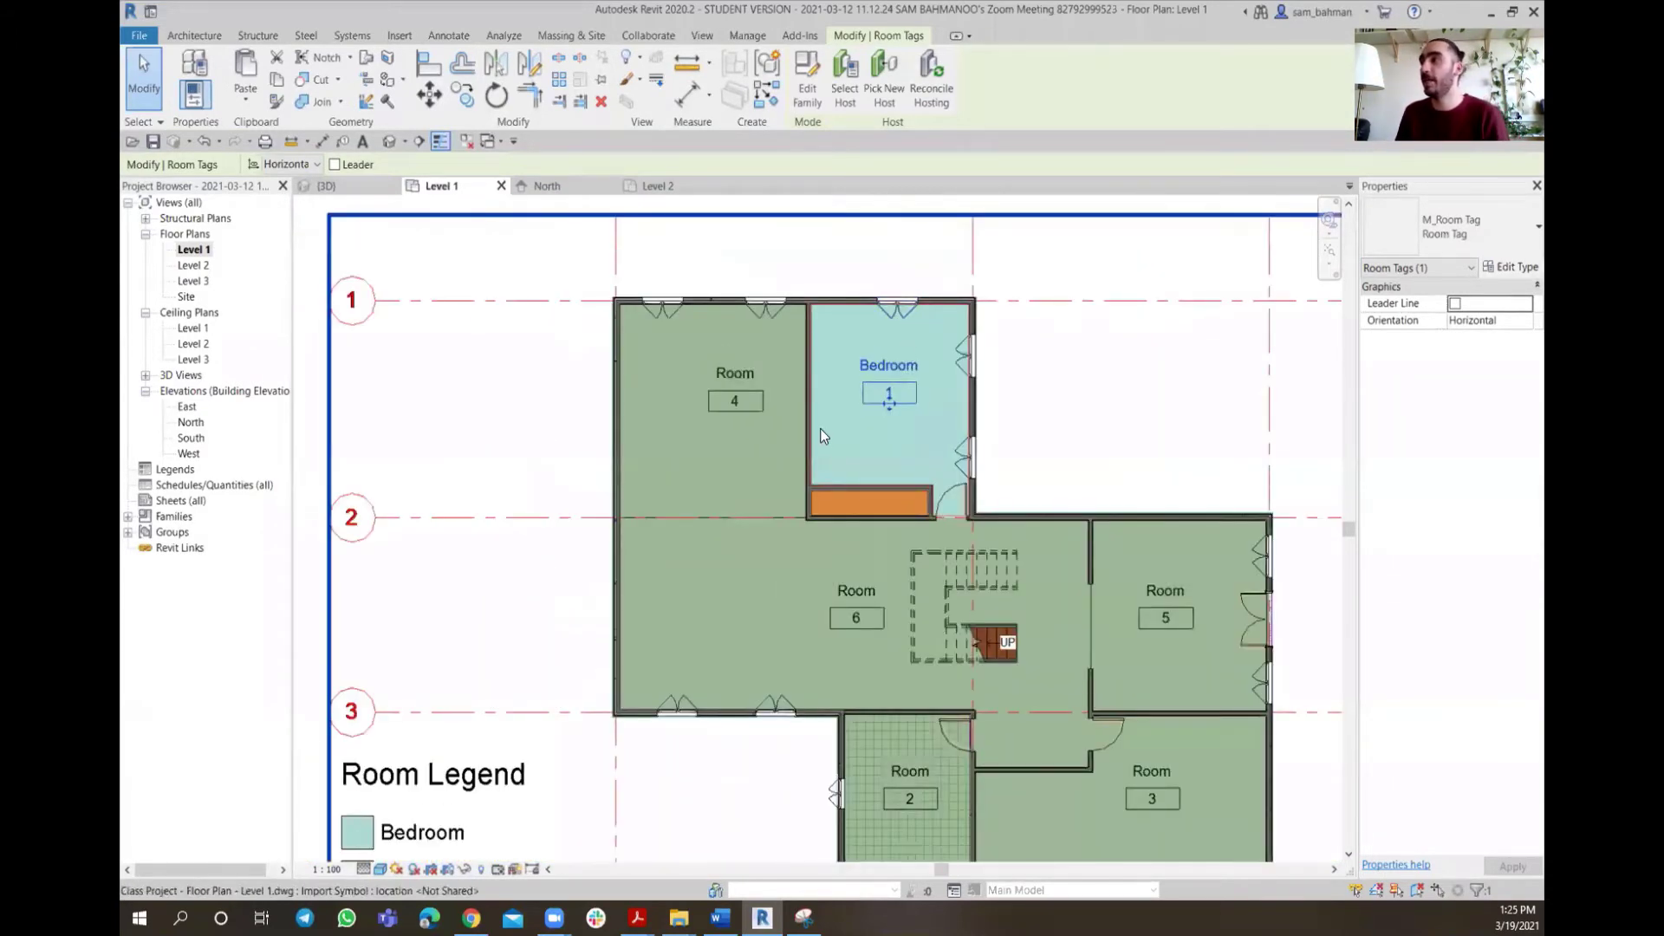
double_click(735, 373)
type("TV room")
key("Return")
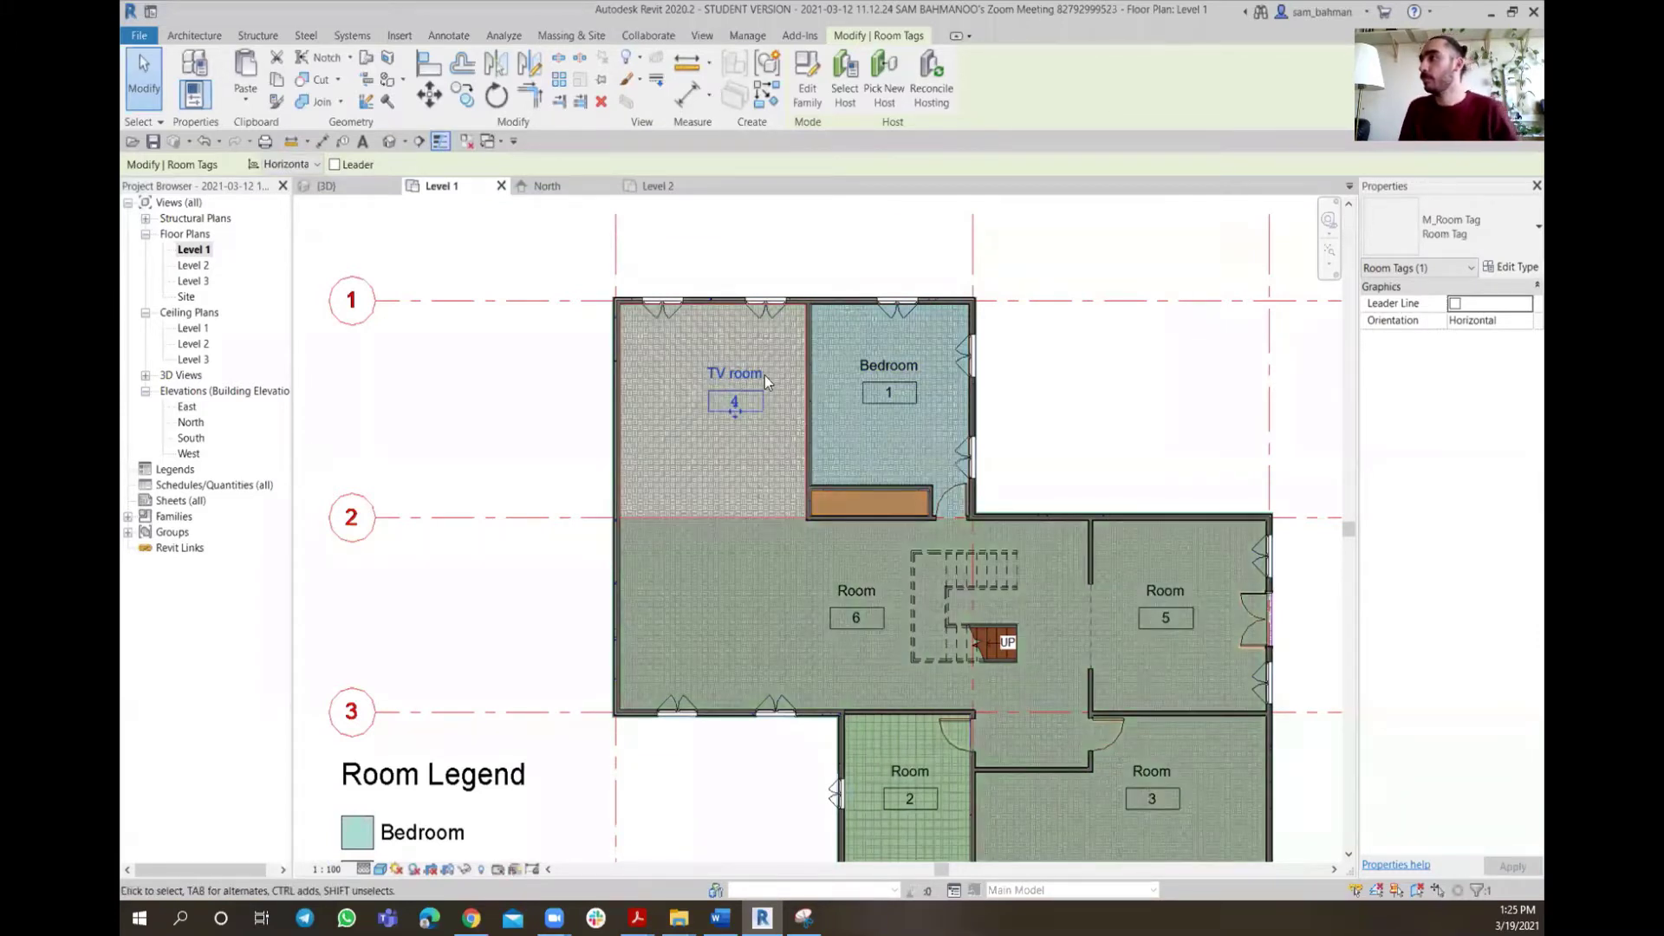
Rename room 5, the one with the double entrance door, as Entrance in its room tag
left_click(1166, 592)
left_click(1168, 592)
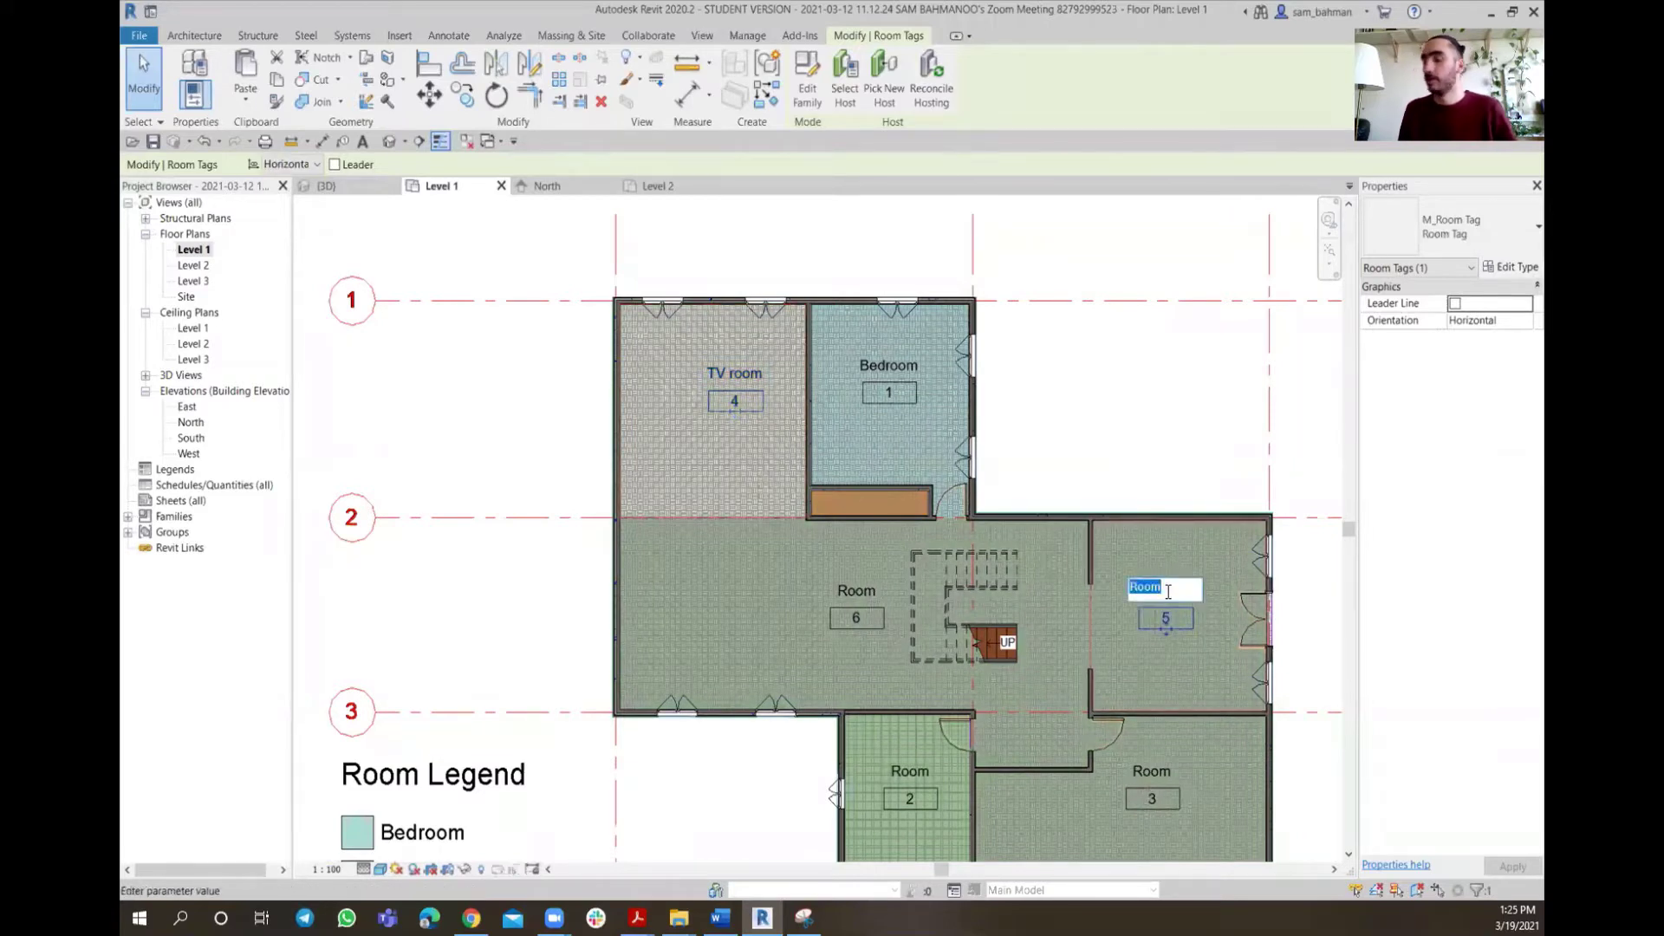
type("Entrance")
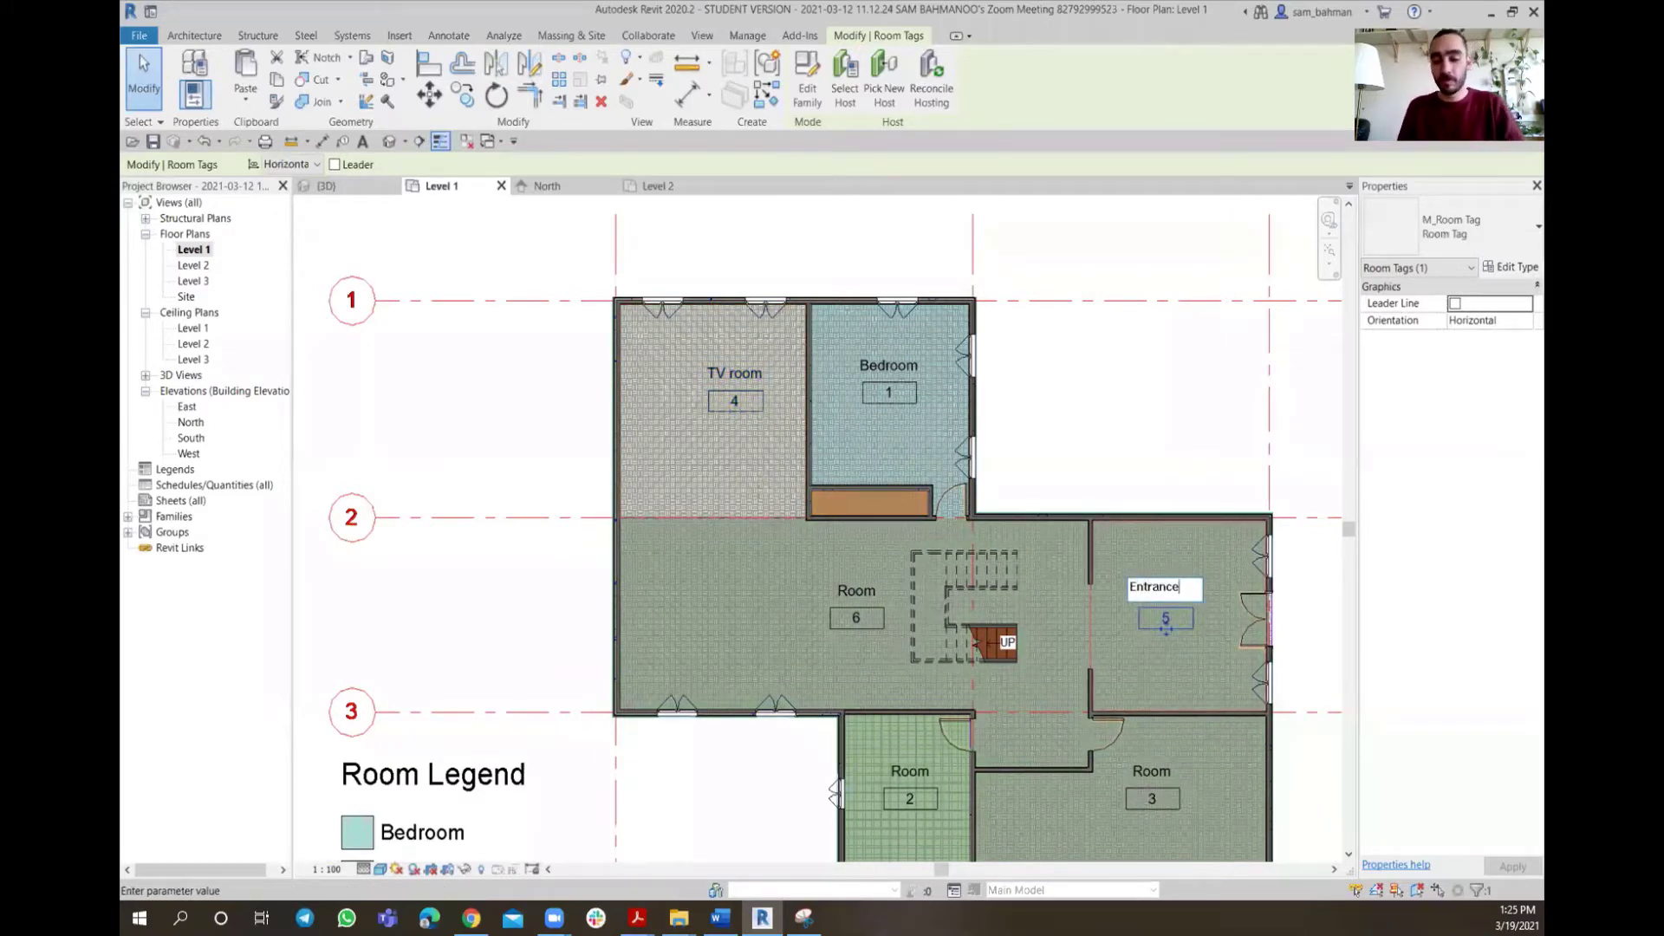
key("Return")
Rename room 3, below the entrance room, as Kitchen in its room tag
scroll(1175, 672, "down", 3, "ctrl")
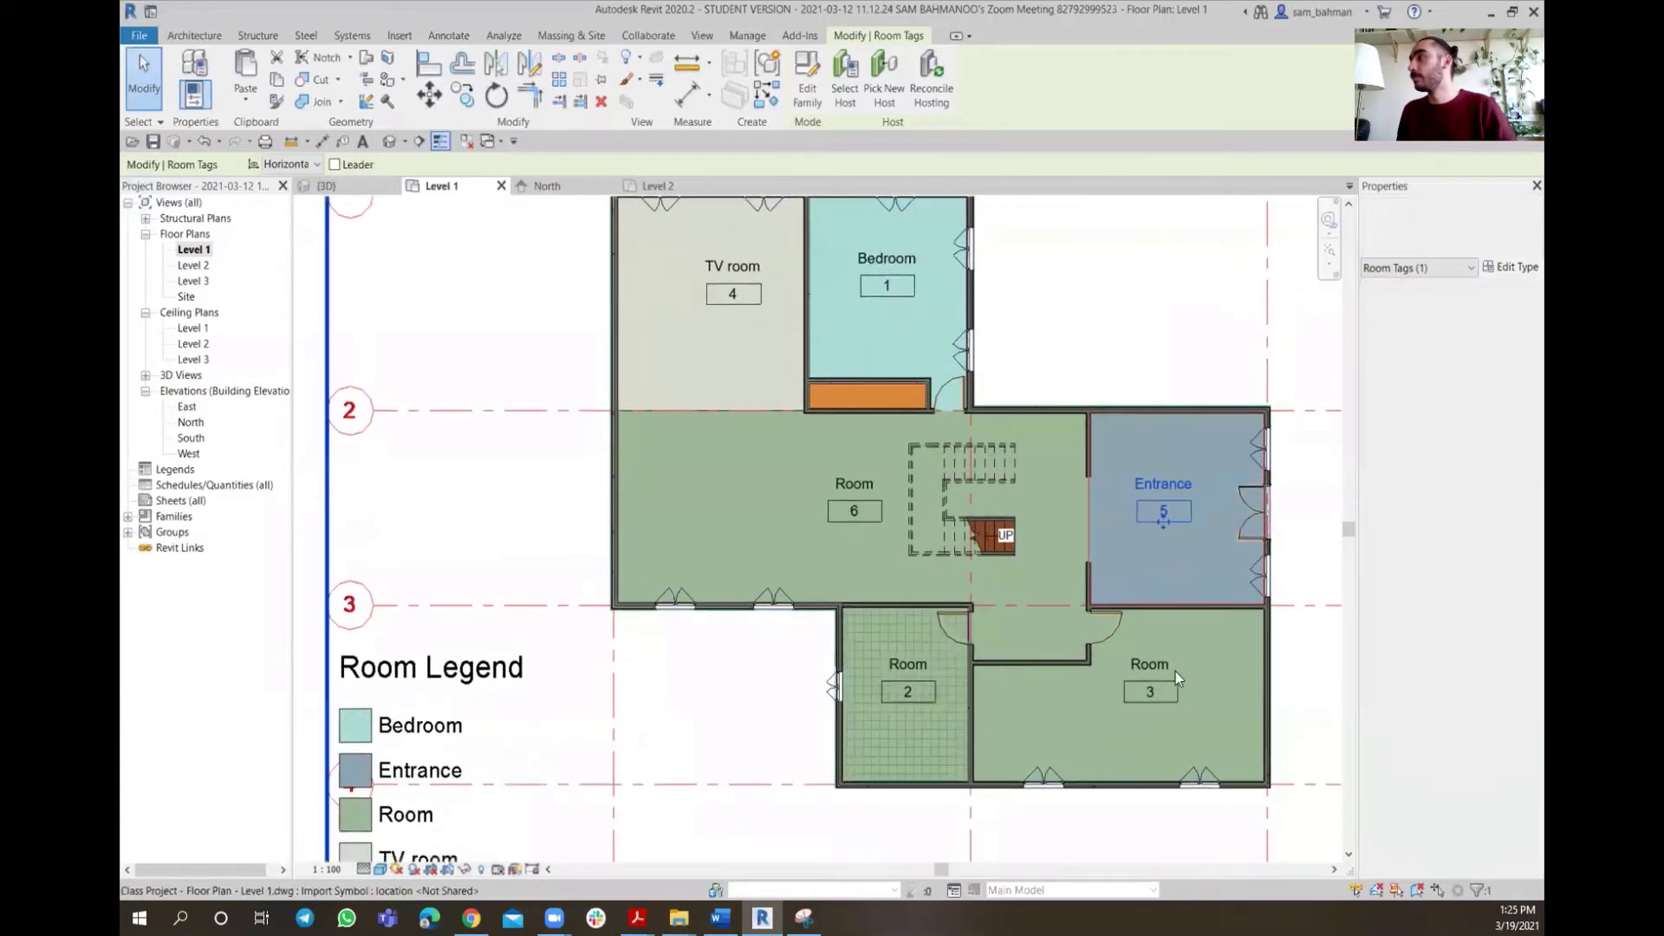
left_click(1159, 667)
left_click(1160, 665)
type("Kitchen")
key("Return")
Rename room 2, the tiled-floor room beside the kitchen, as Bathroom in its room tag
left_click(915, 664)
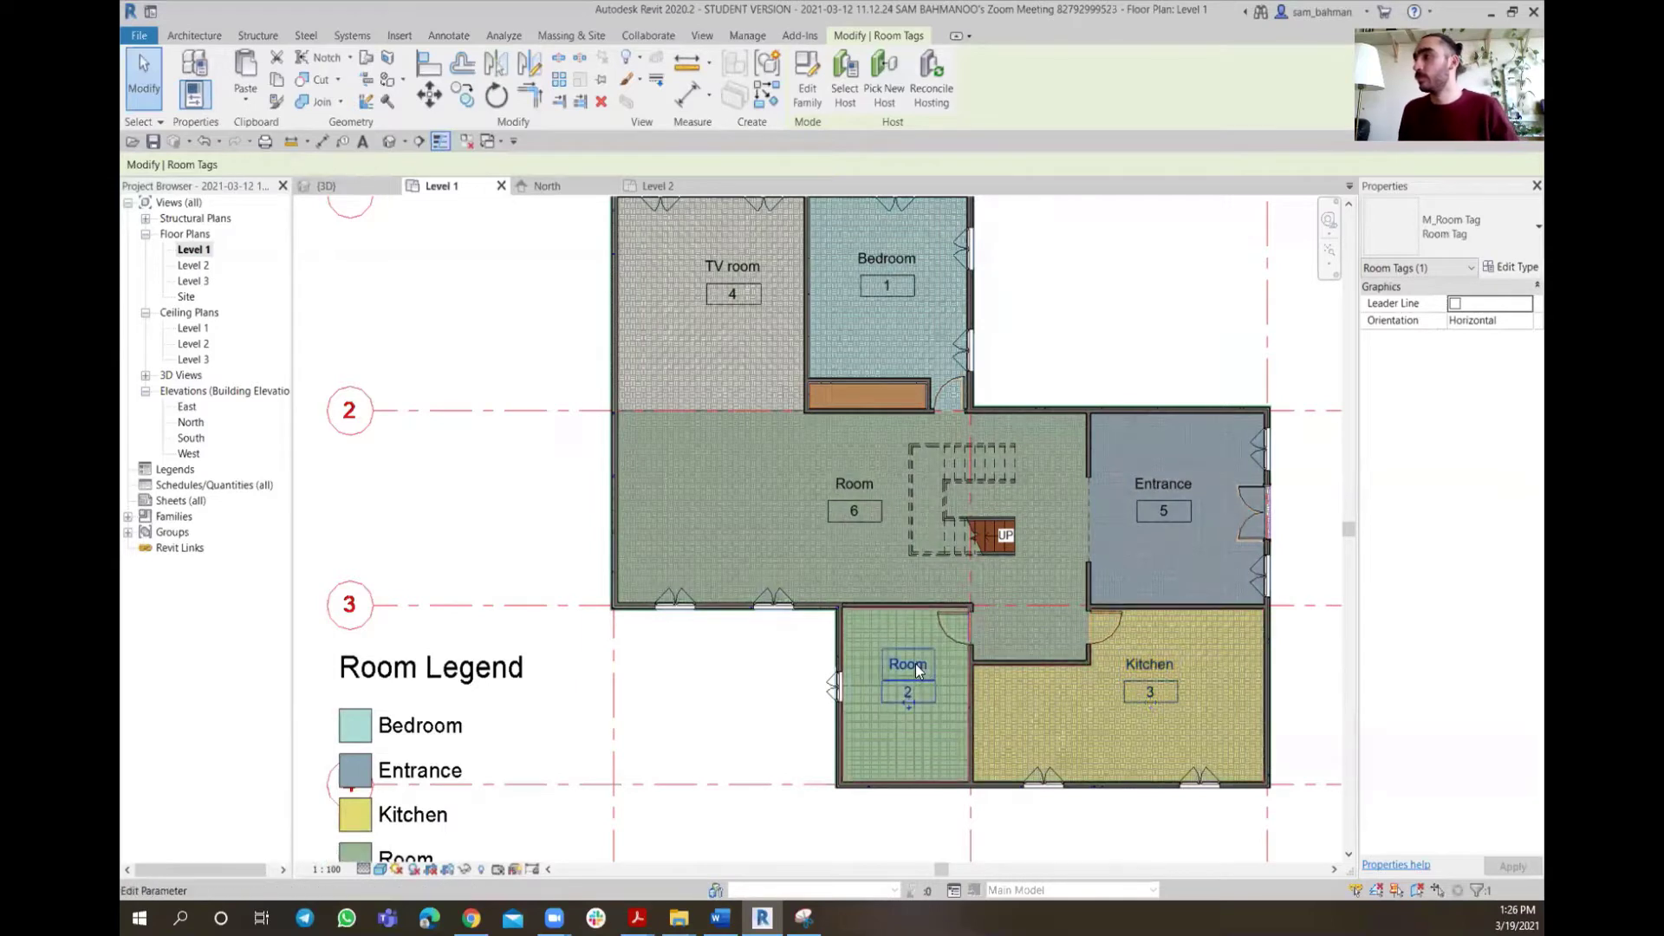
left_click(915, 664)
type("Bathroom")
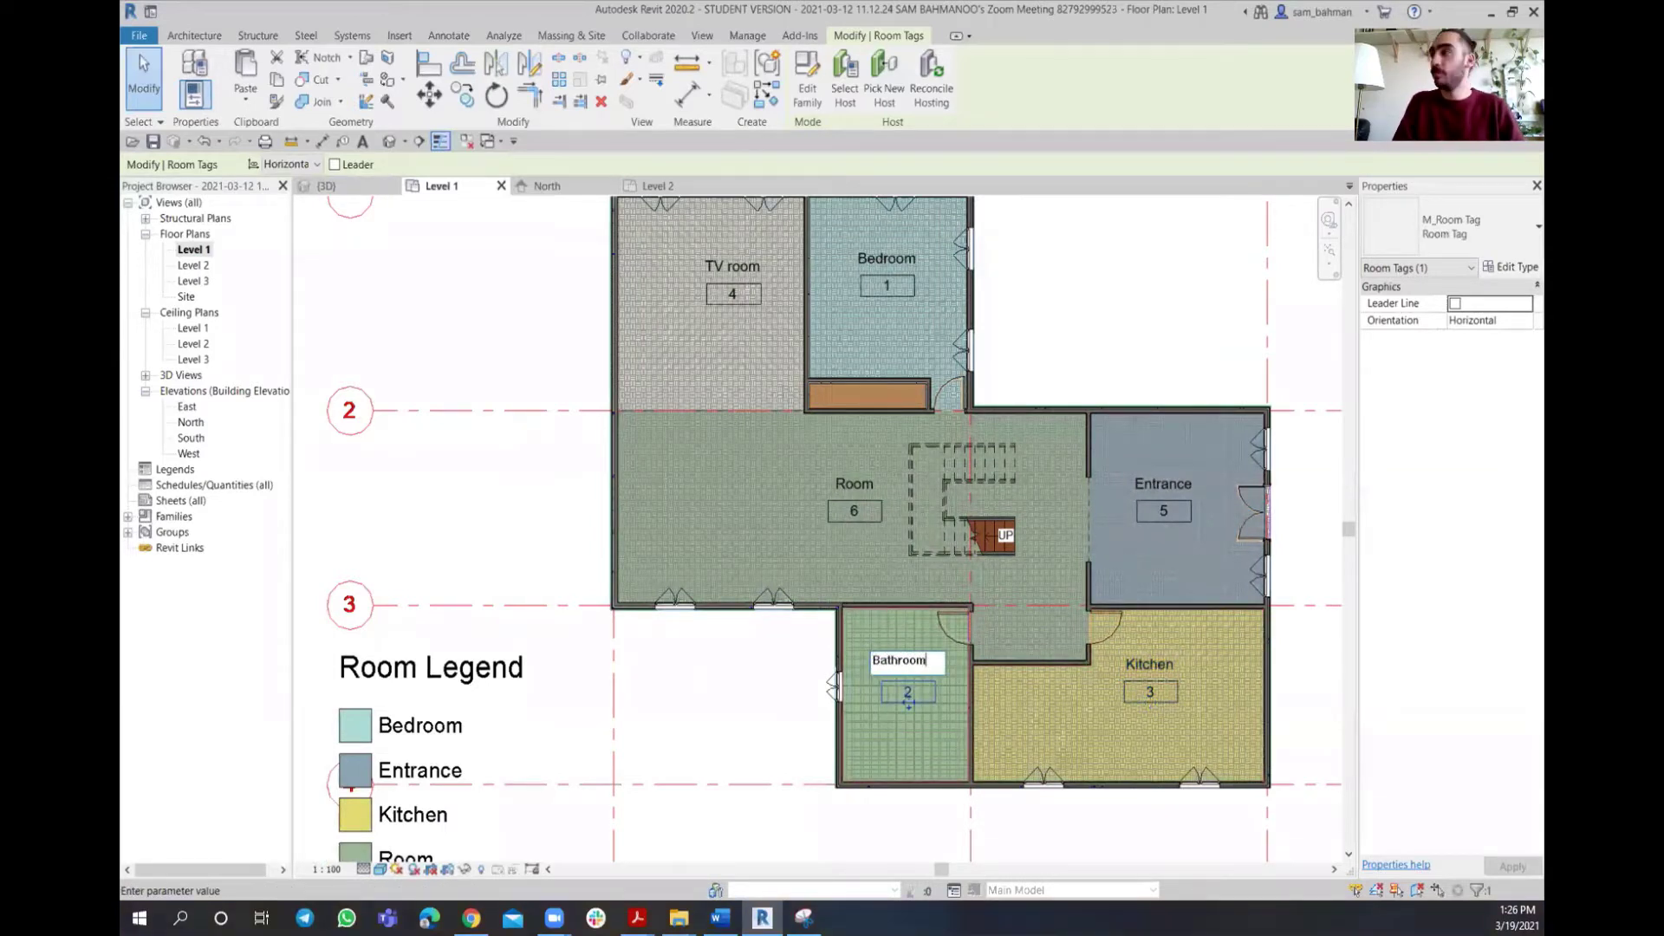
key("Return")
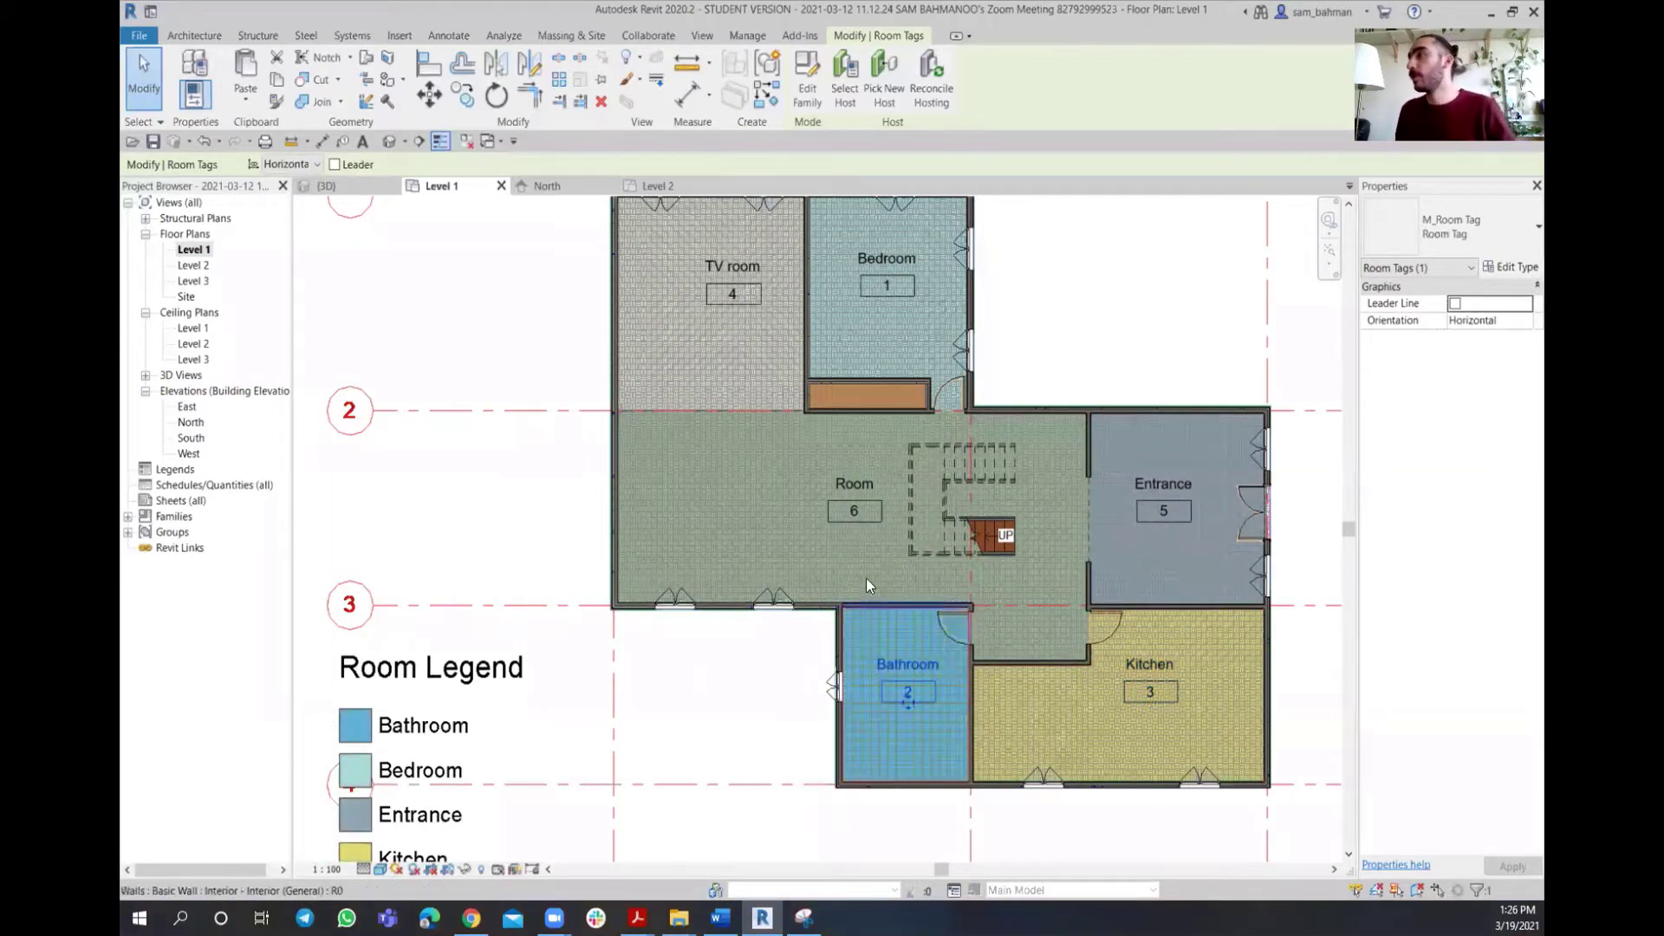
Rename room 6, the central space with the stair, as Livingroom in its room tag
left_click(851, 481)
left_click(851, 483)
type("Livingroom")
key("Return")
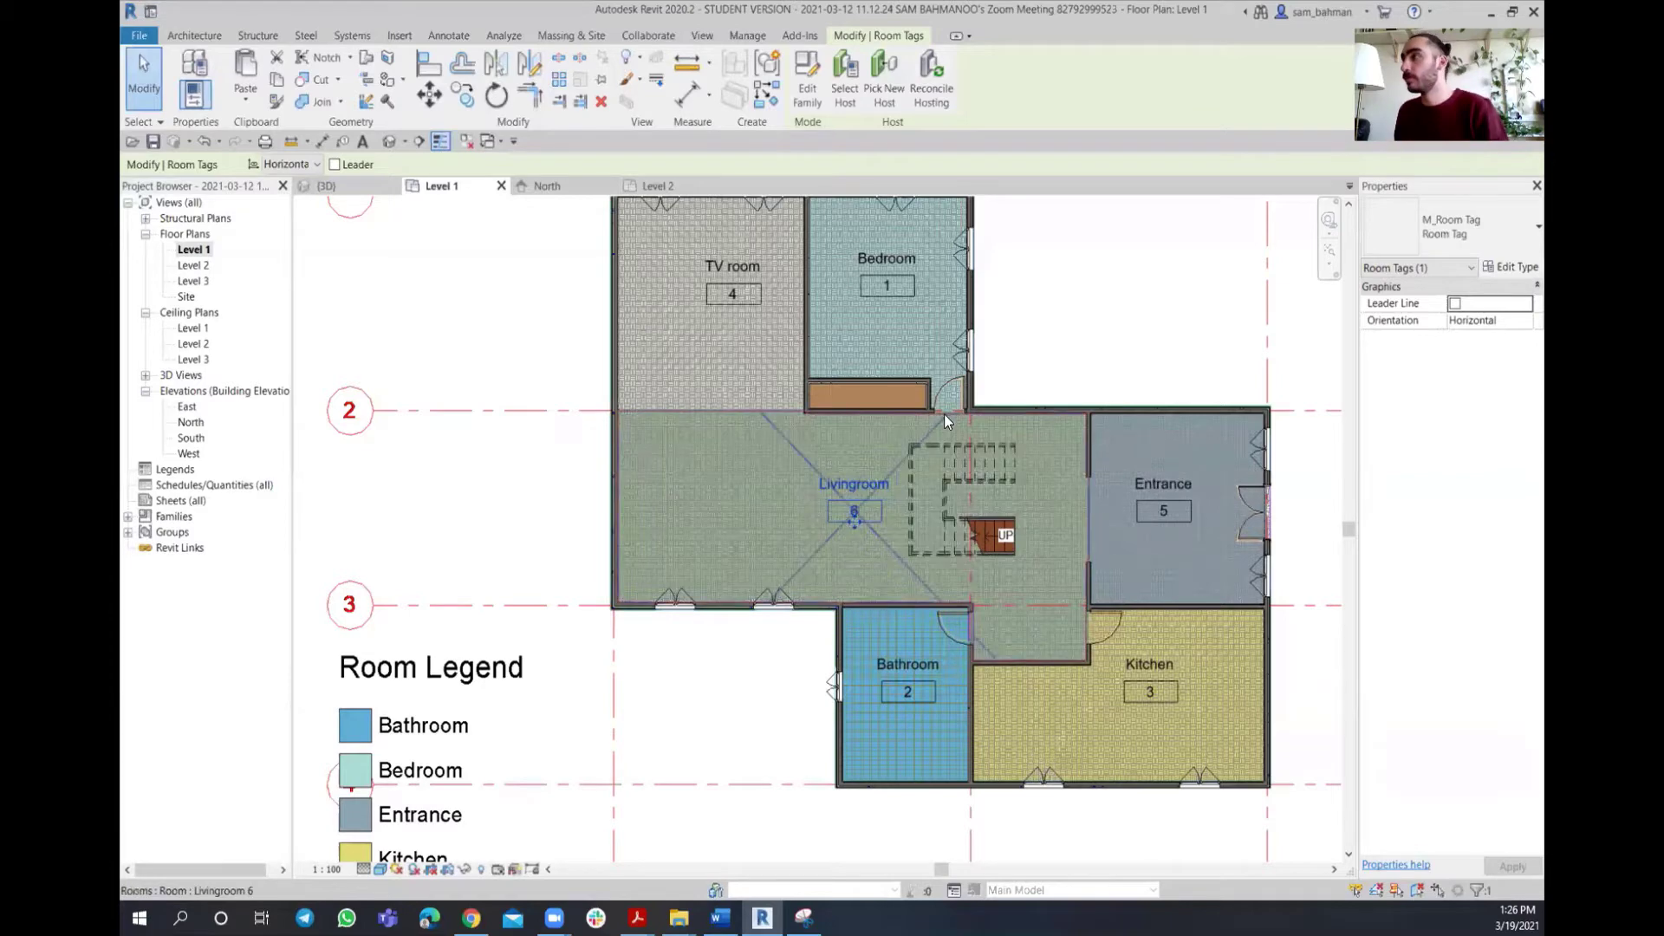
left_click(1075, 305)
Compare the room legend's entries with the color-filled rooms on the Level 1 plan
scroll(1075, 305, "down", 4)
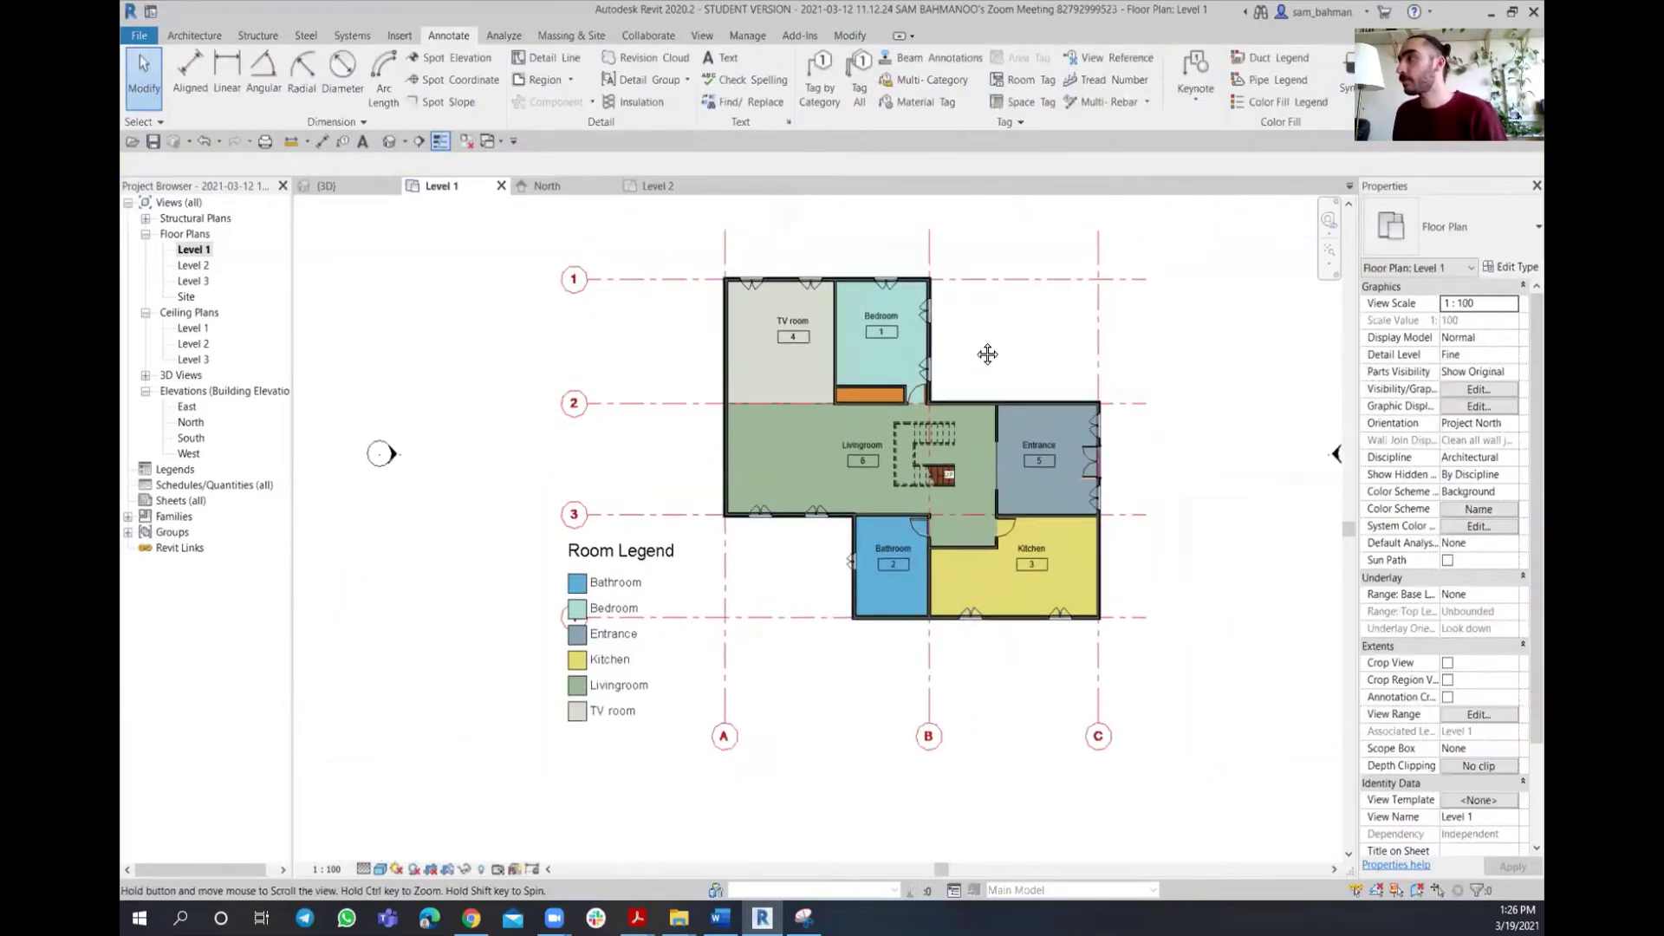
scroll(539, 656, "up", 3)
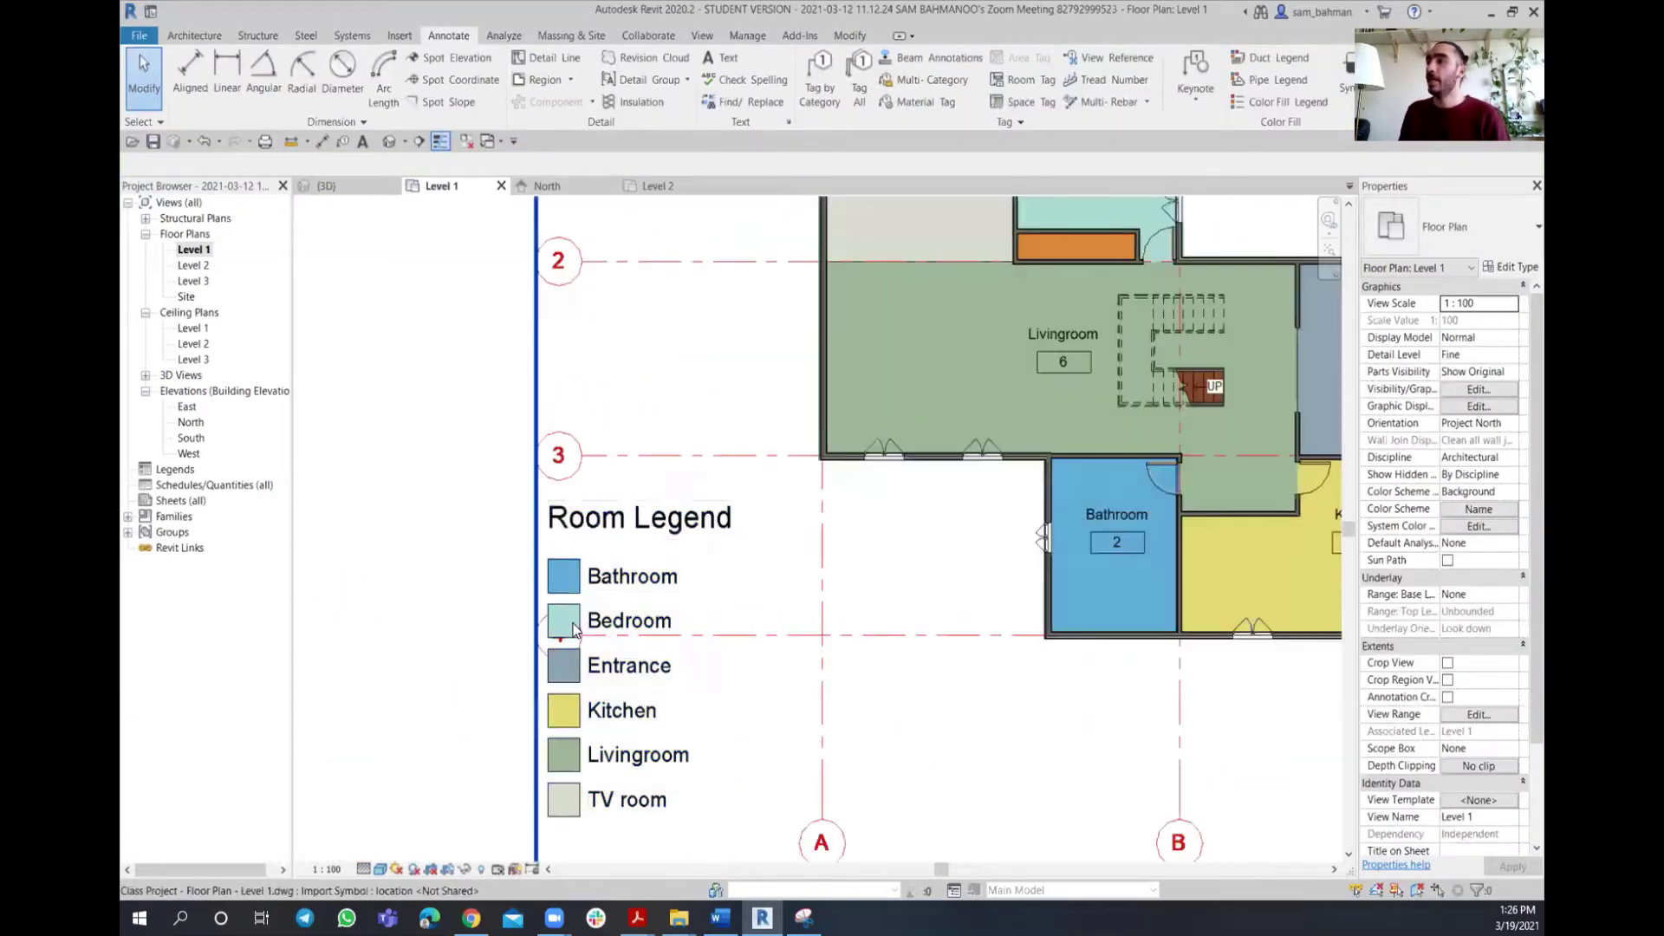
scroll(603, 614, "down", 1)
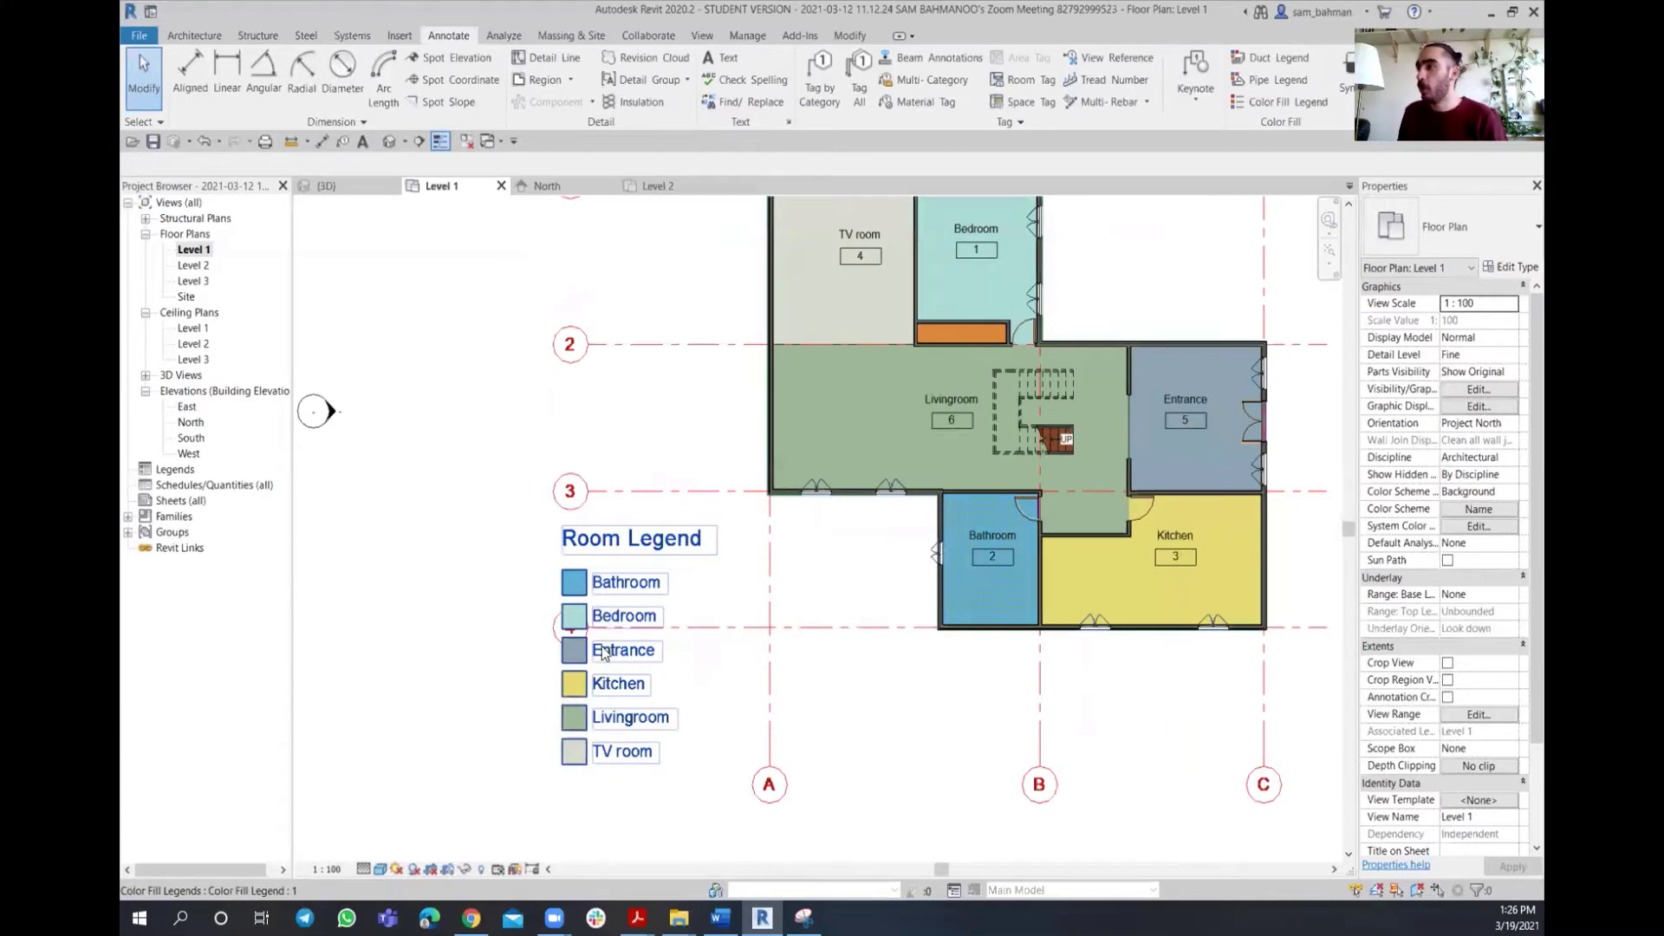
middle_click_drag(808, 591, 763, 568)
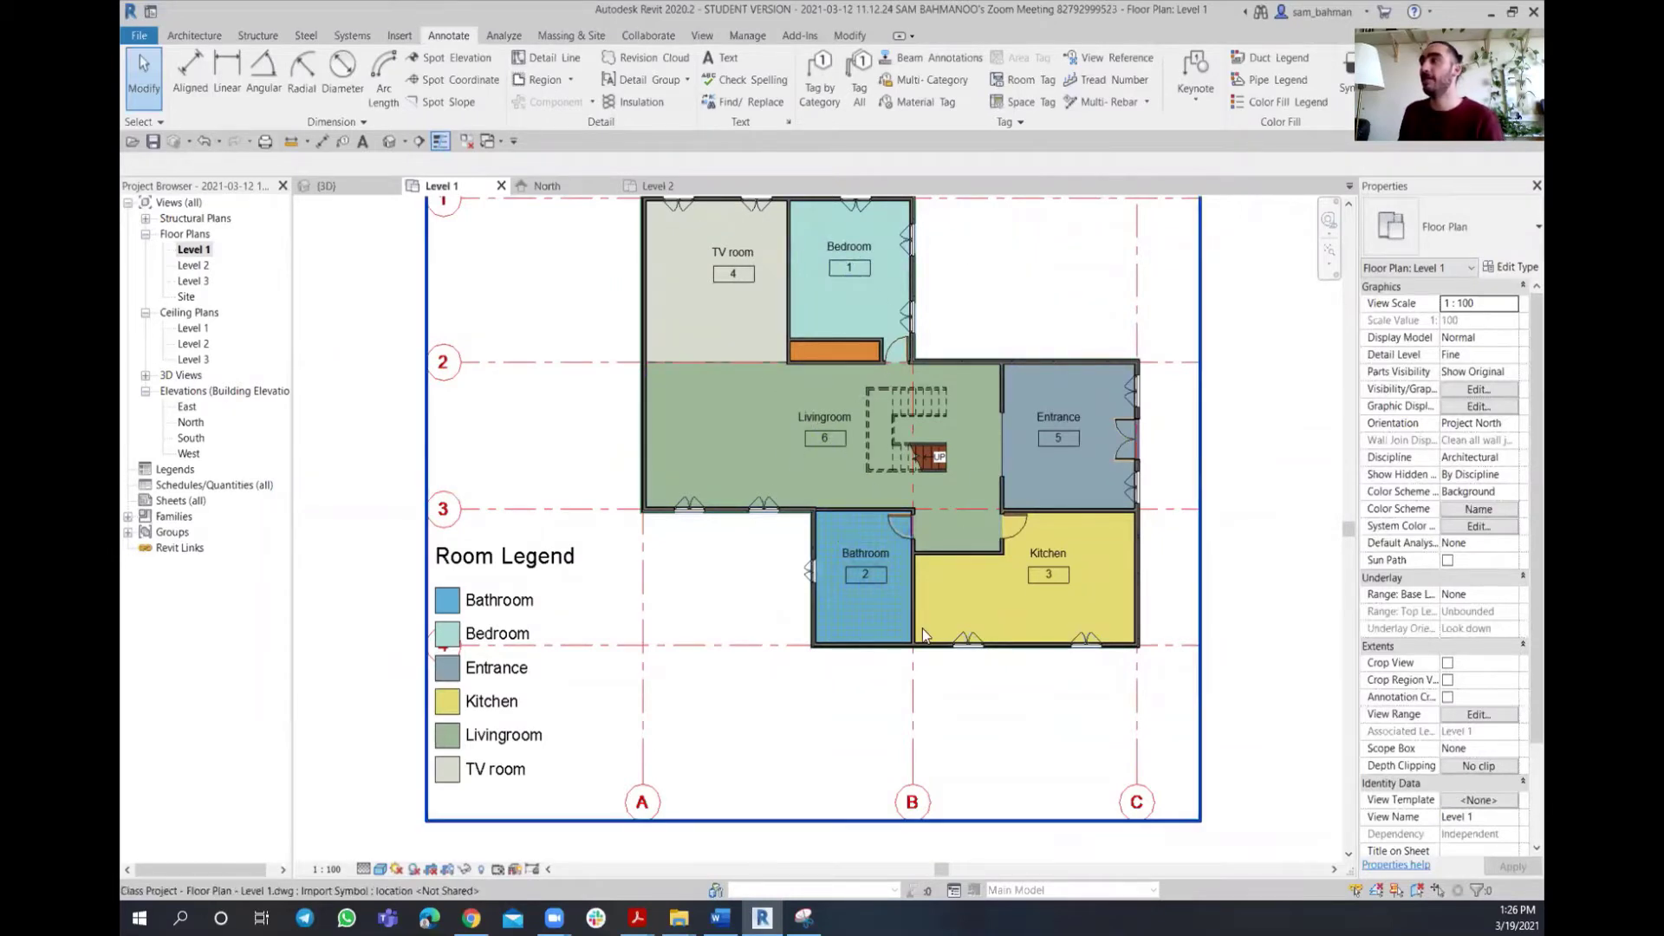
scroll(971, 694, "down", 2)
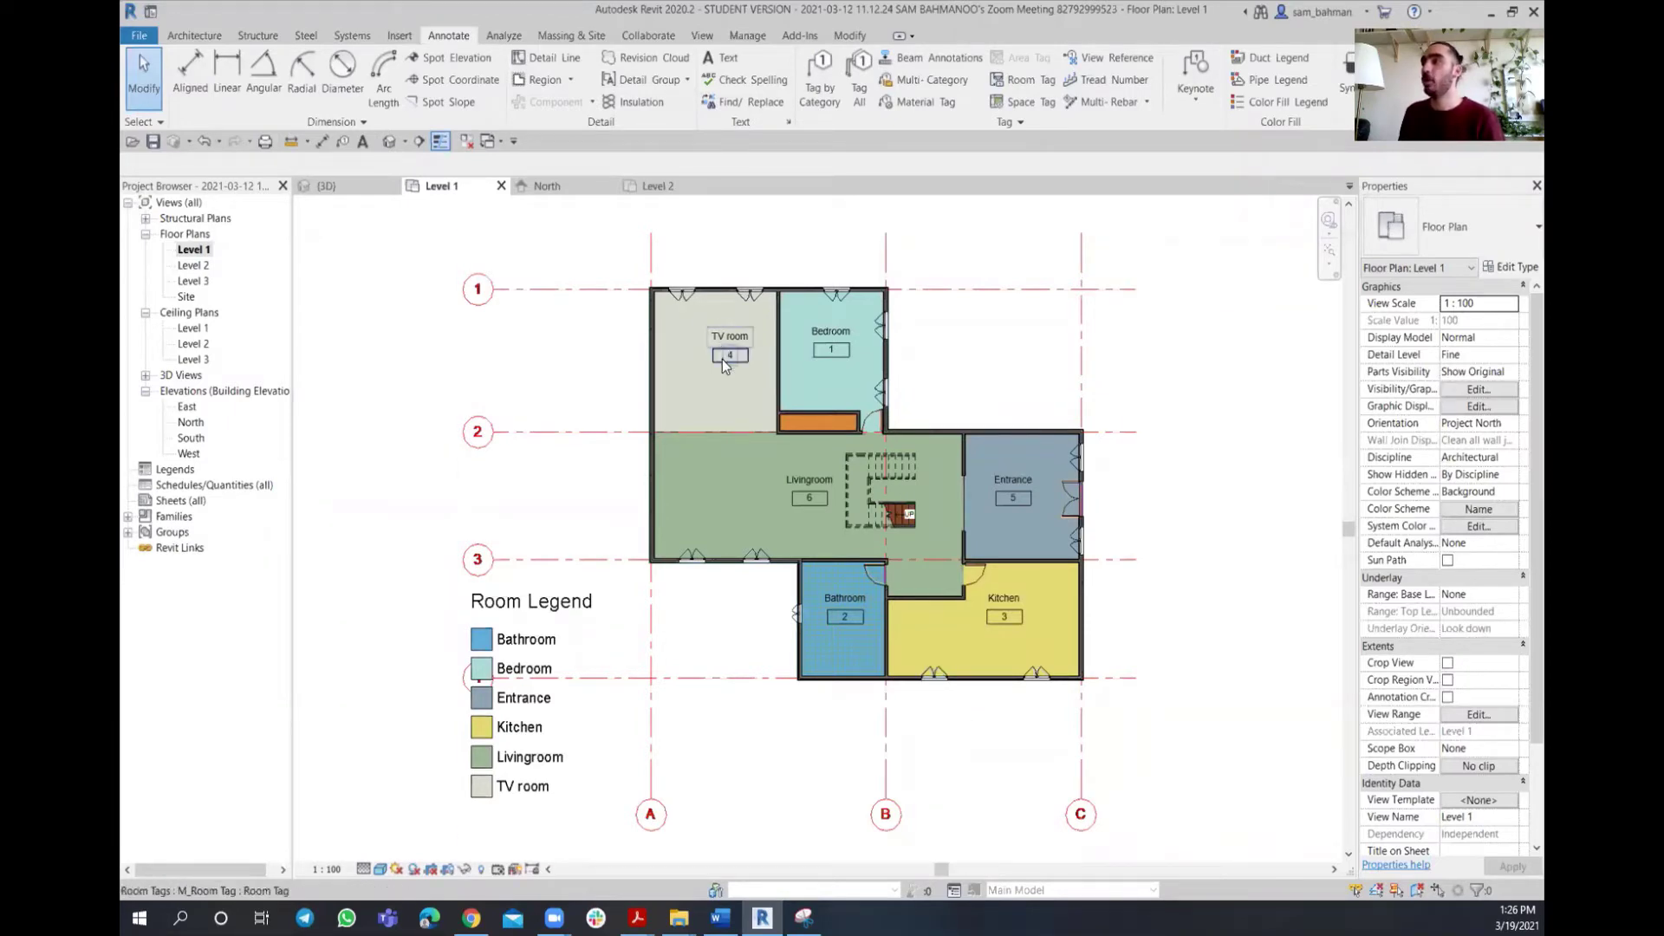
Edit the room tag type of the Bedroom tag to hide the room number and show the area
scroll(732, 351, "up", 4)
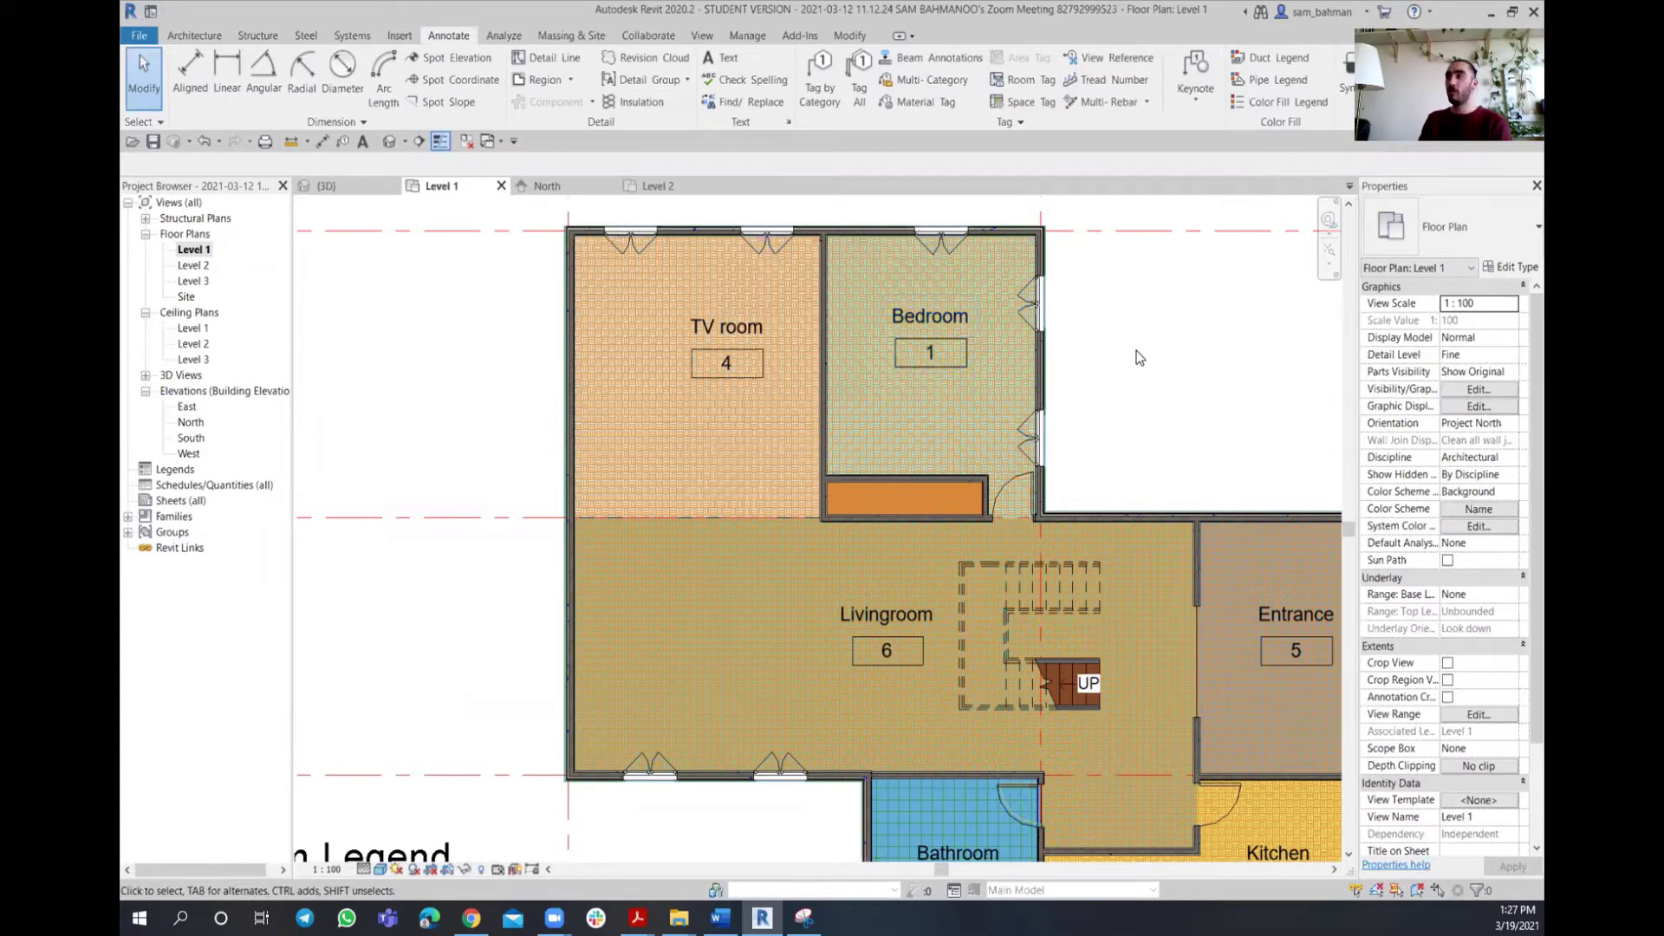
left_click(939, 336)
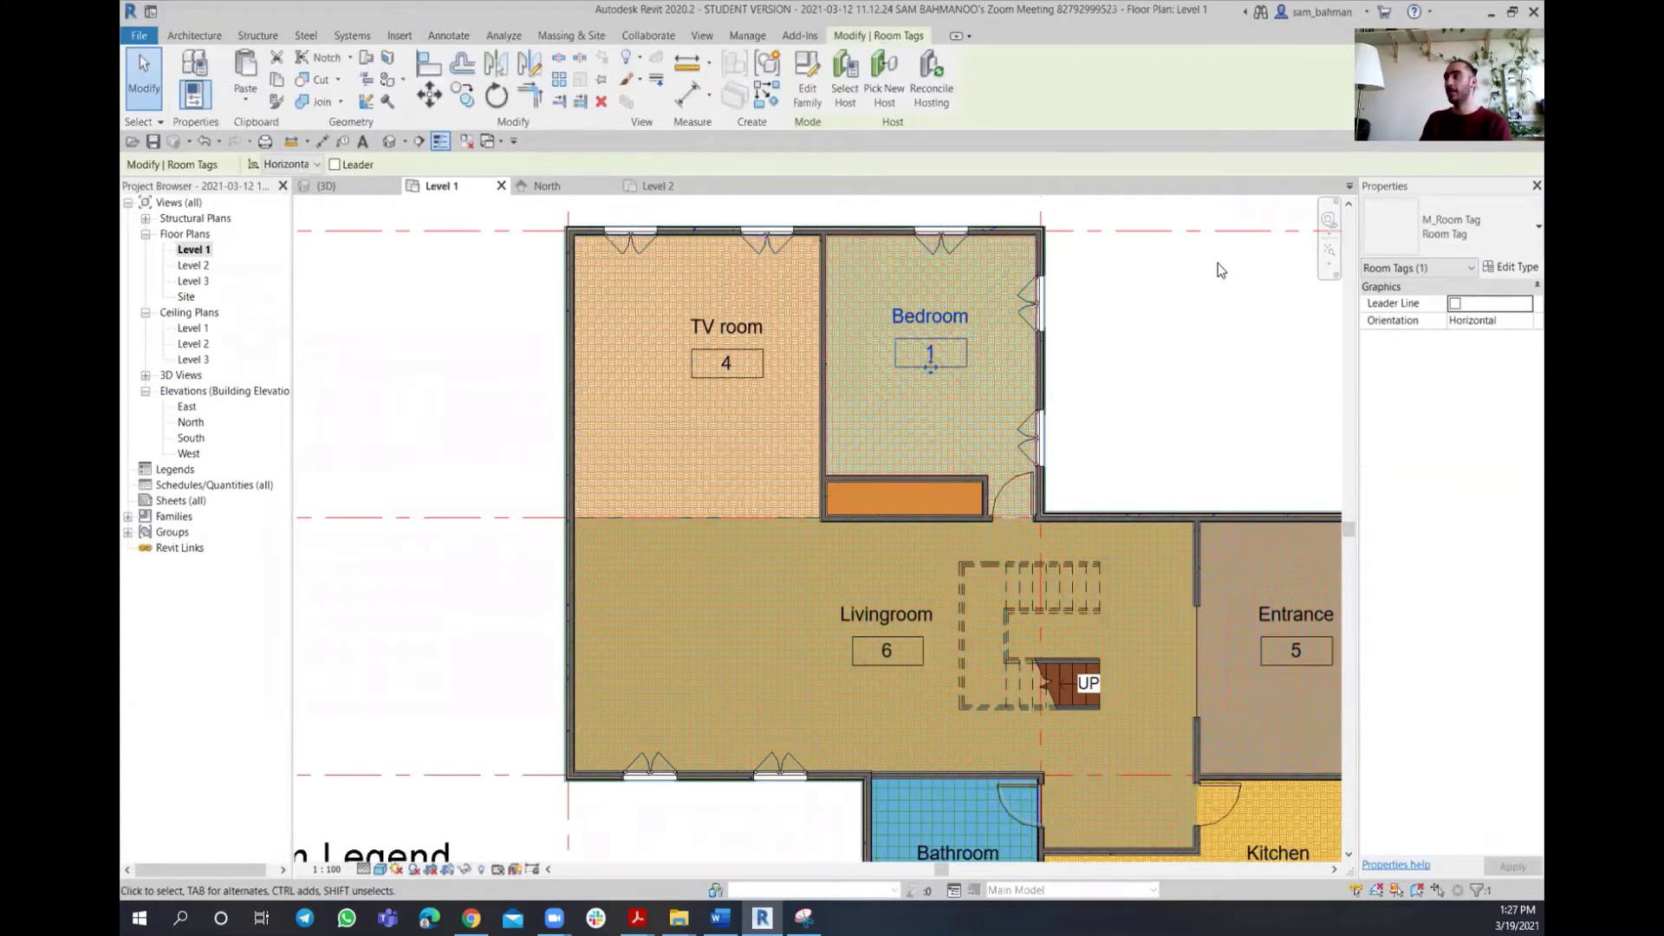
left_click(1516, 267)
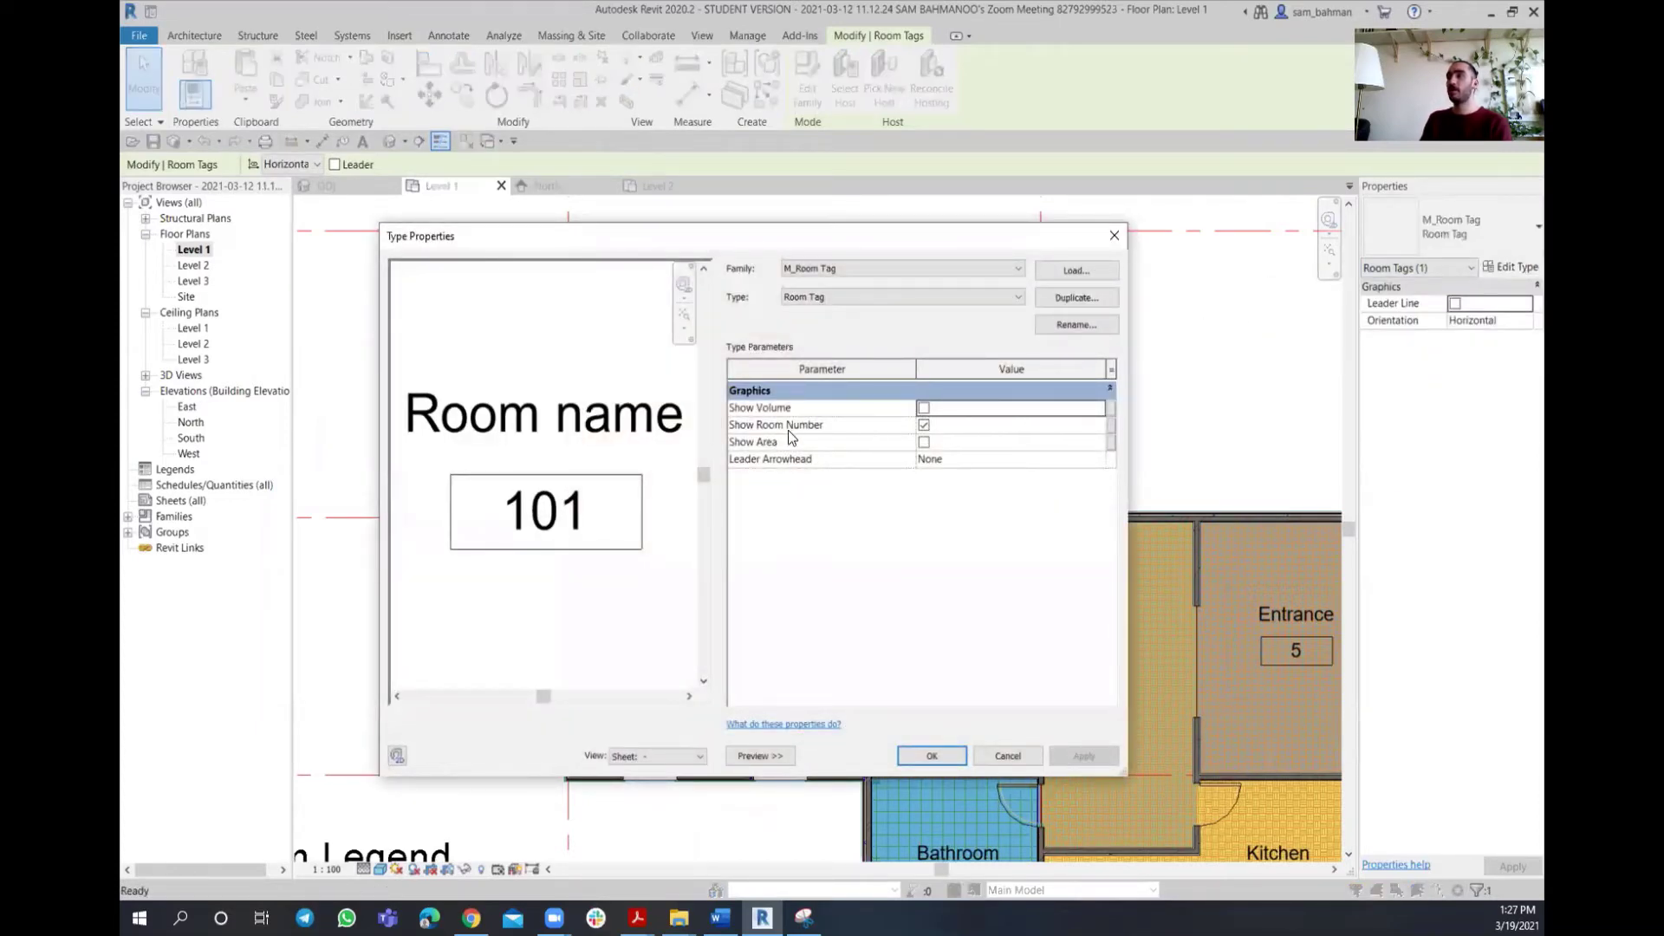
left_click(925, 427)
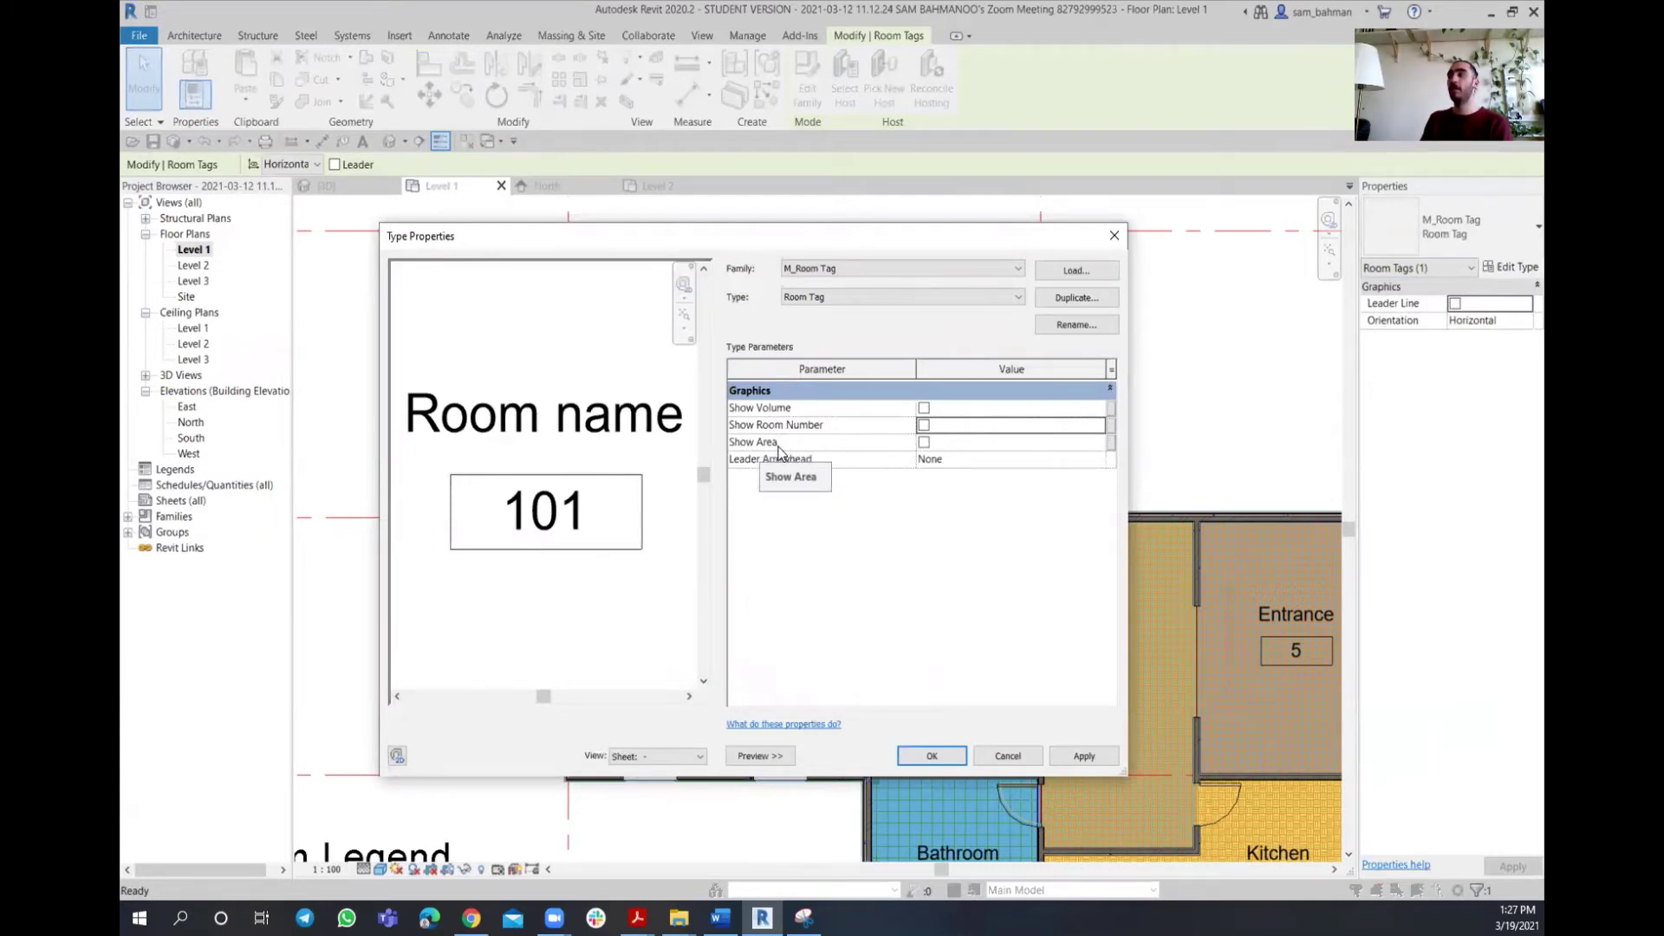
left_click(923, 443)
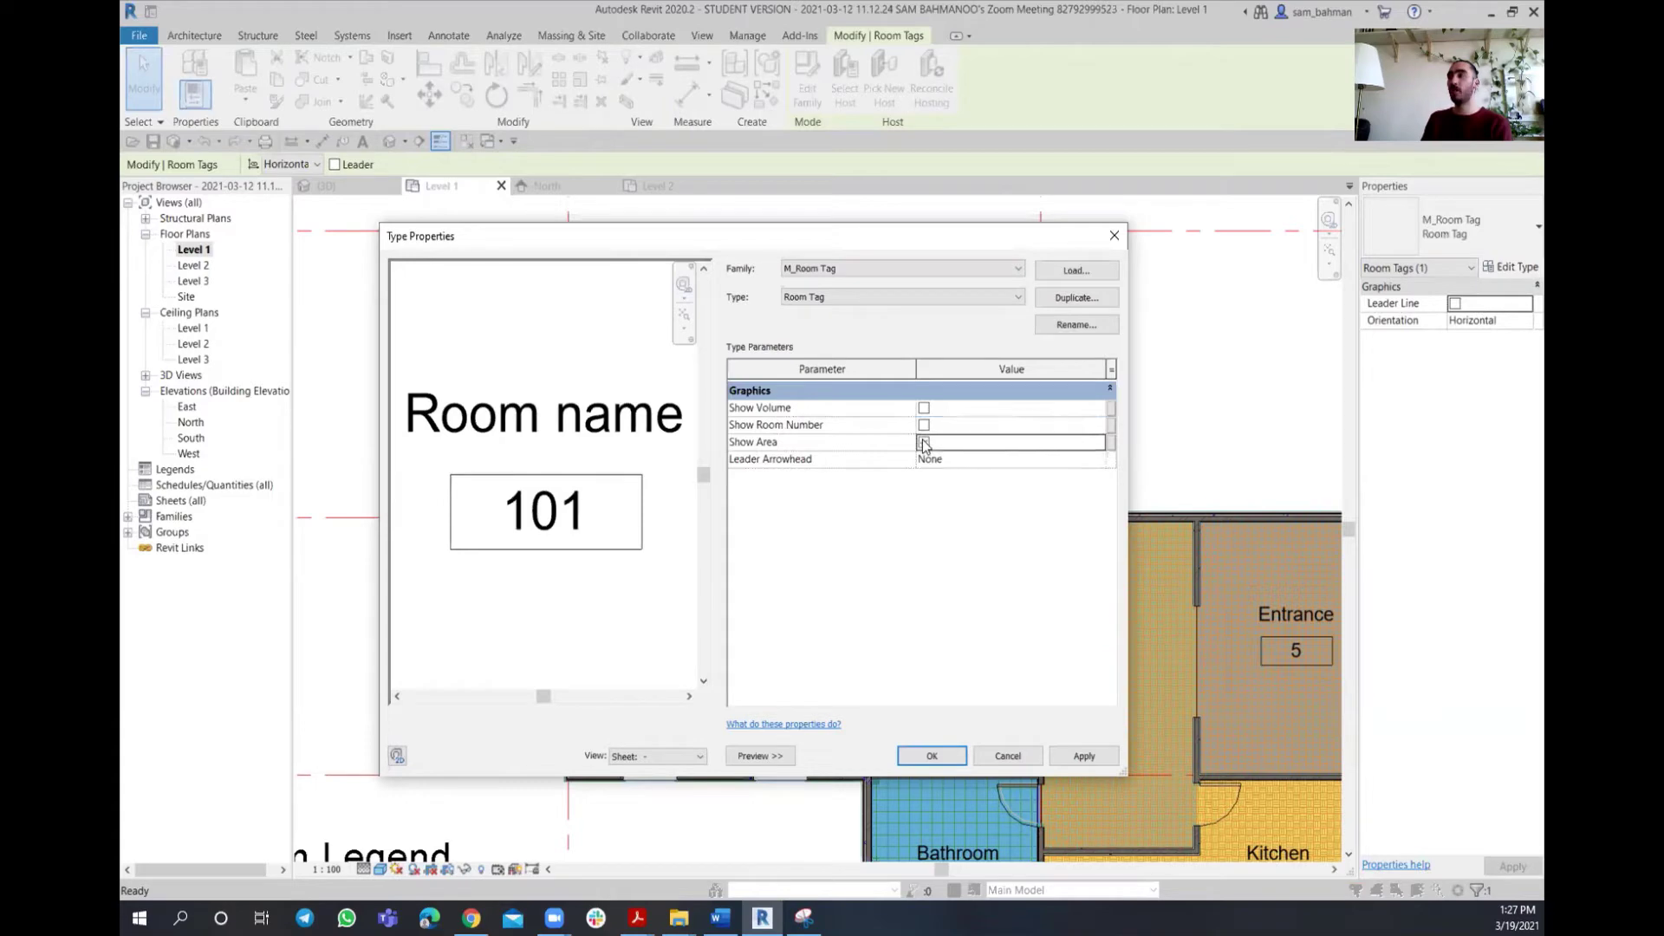
left_click(932, 757)
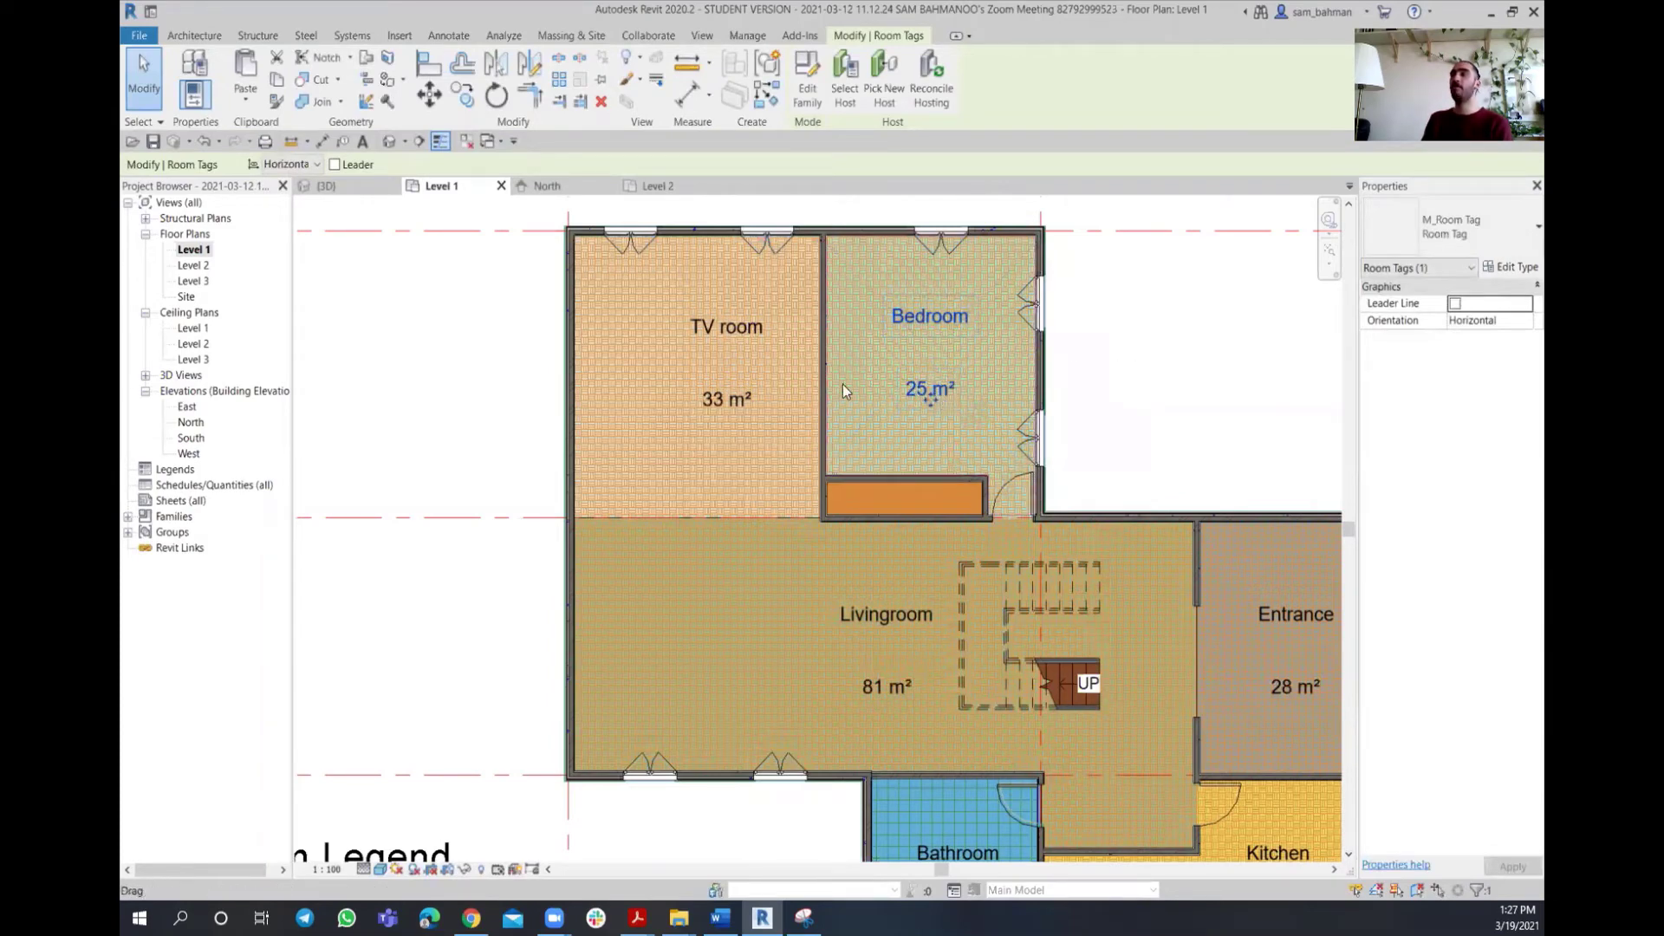
Check the room names and areas shown in the tags across the Level 1 plan
scroll(684, 376, "down", 3)
scroll(757, 423, "up", 2)
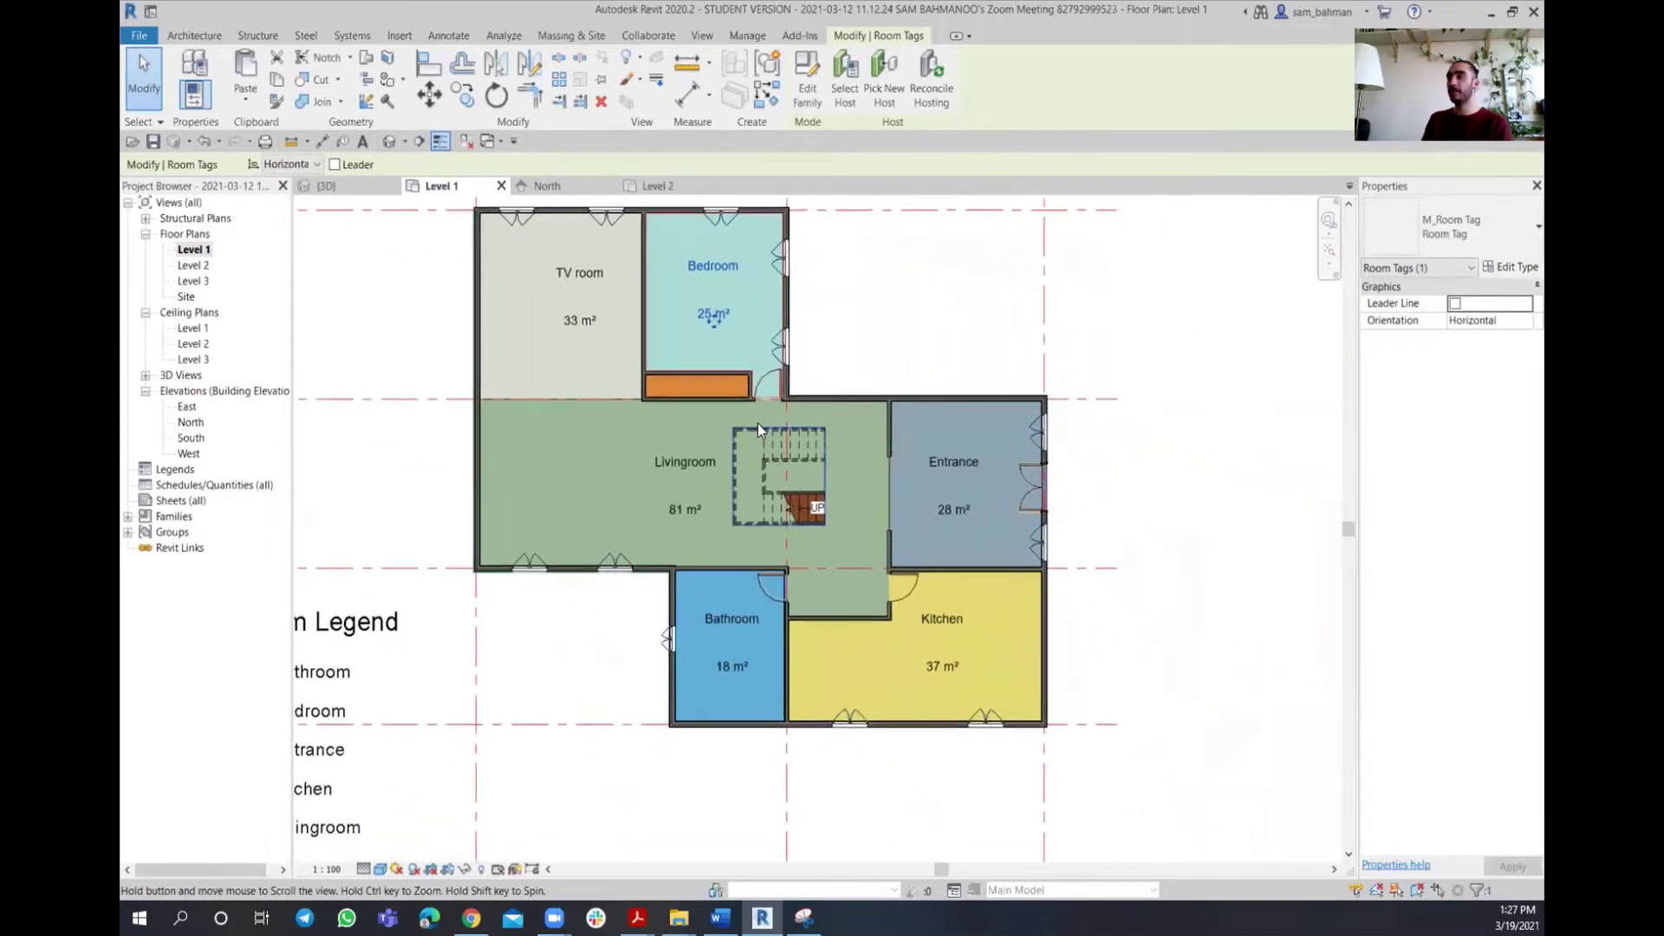
scroll(966, 527, "up", 2)
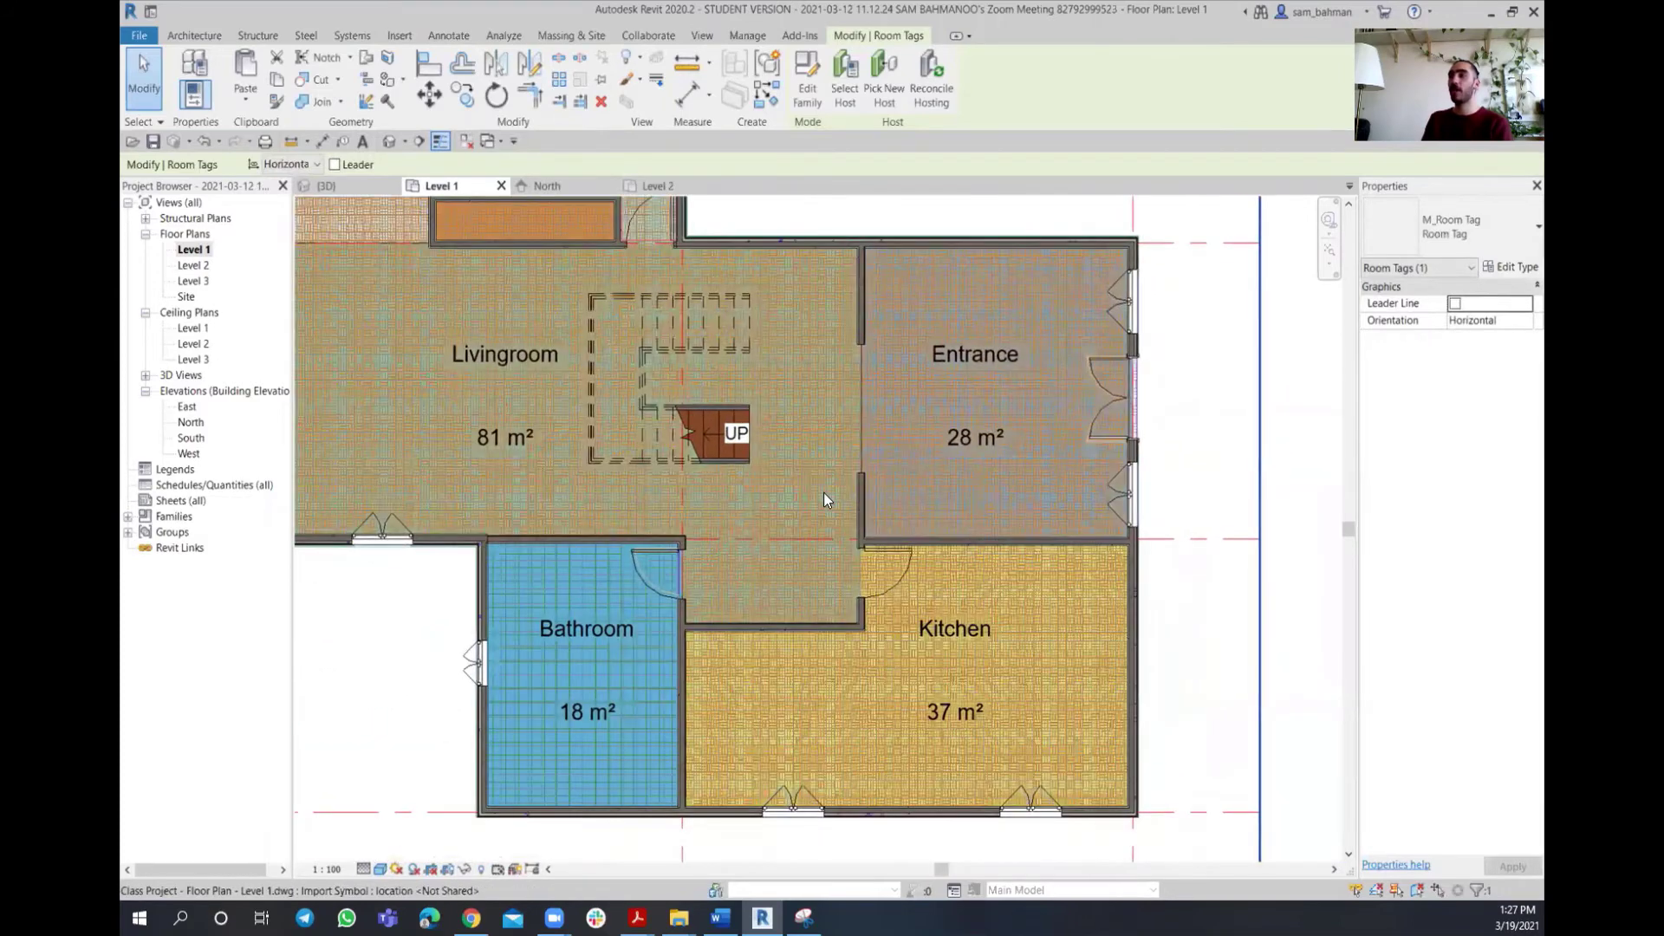
scroll(782, 500, "down", 4)
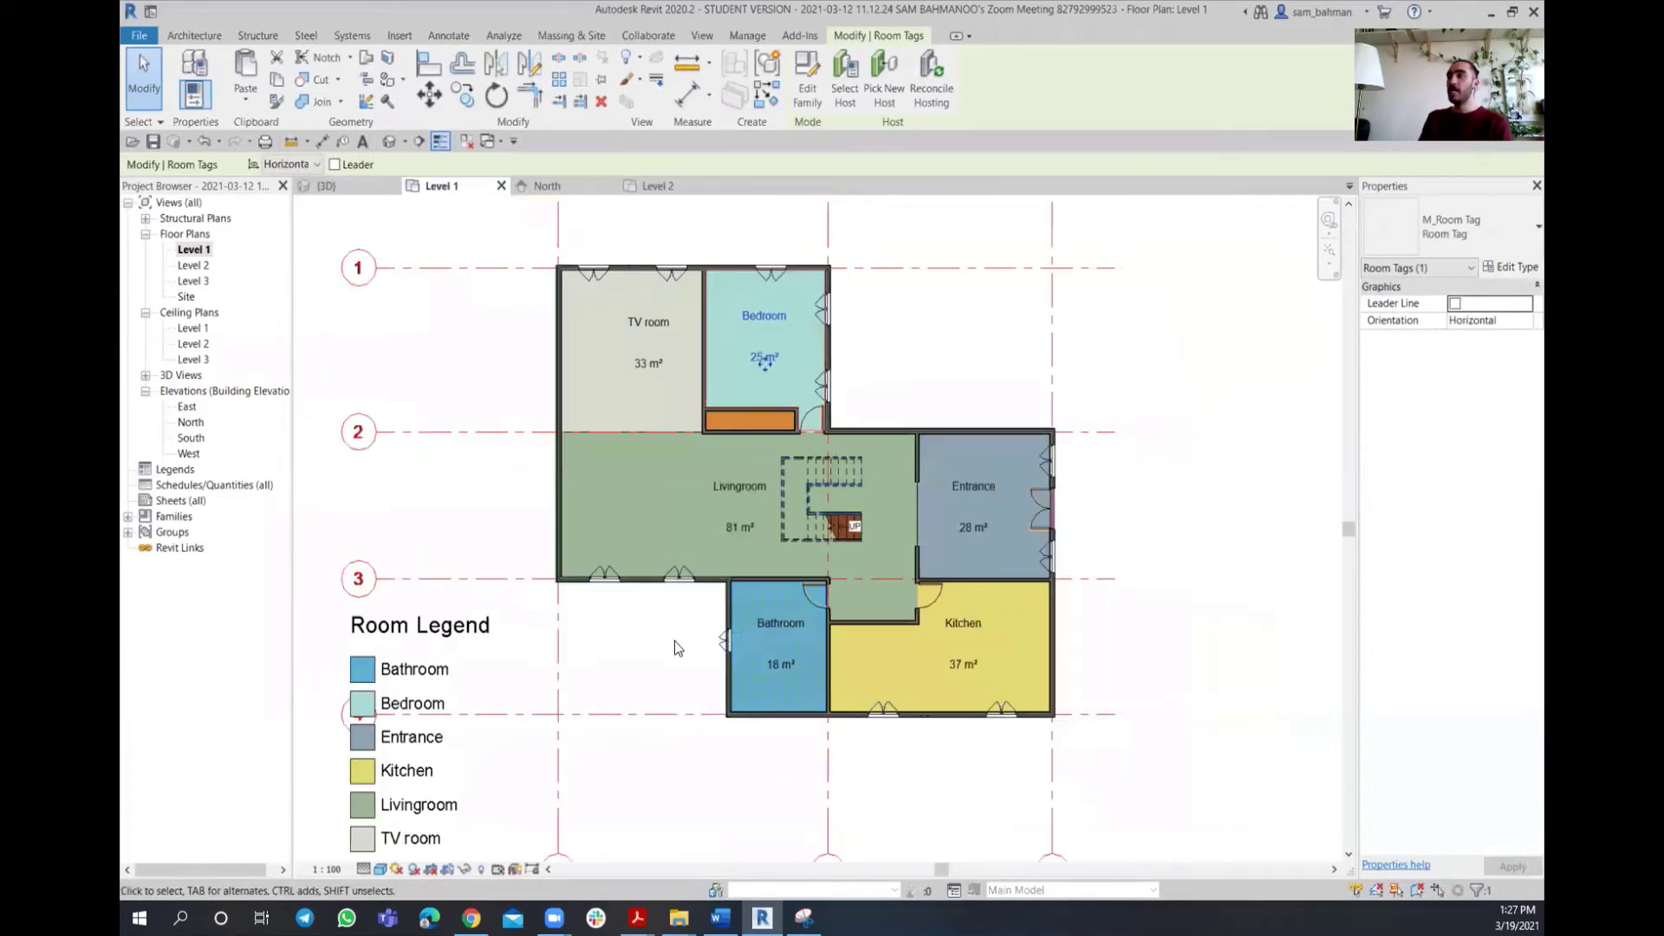
left_click(627, 650)
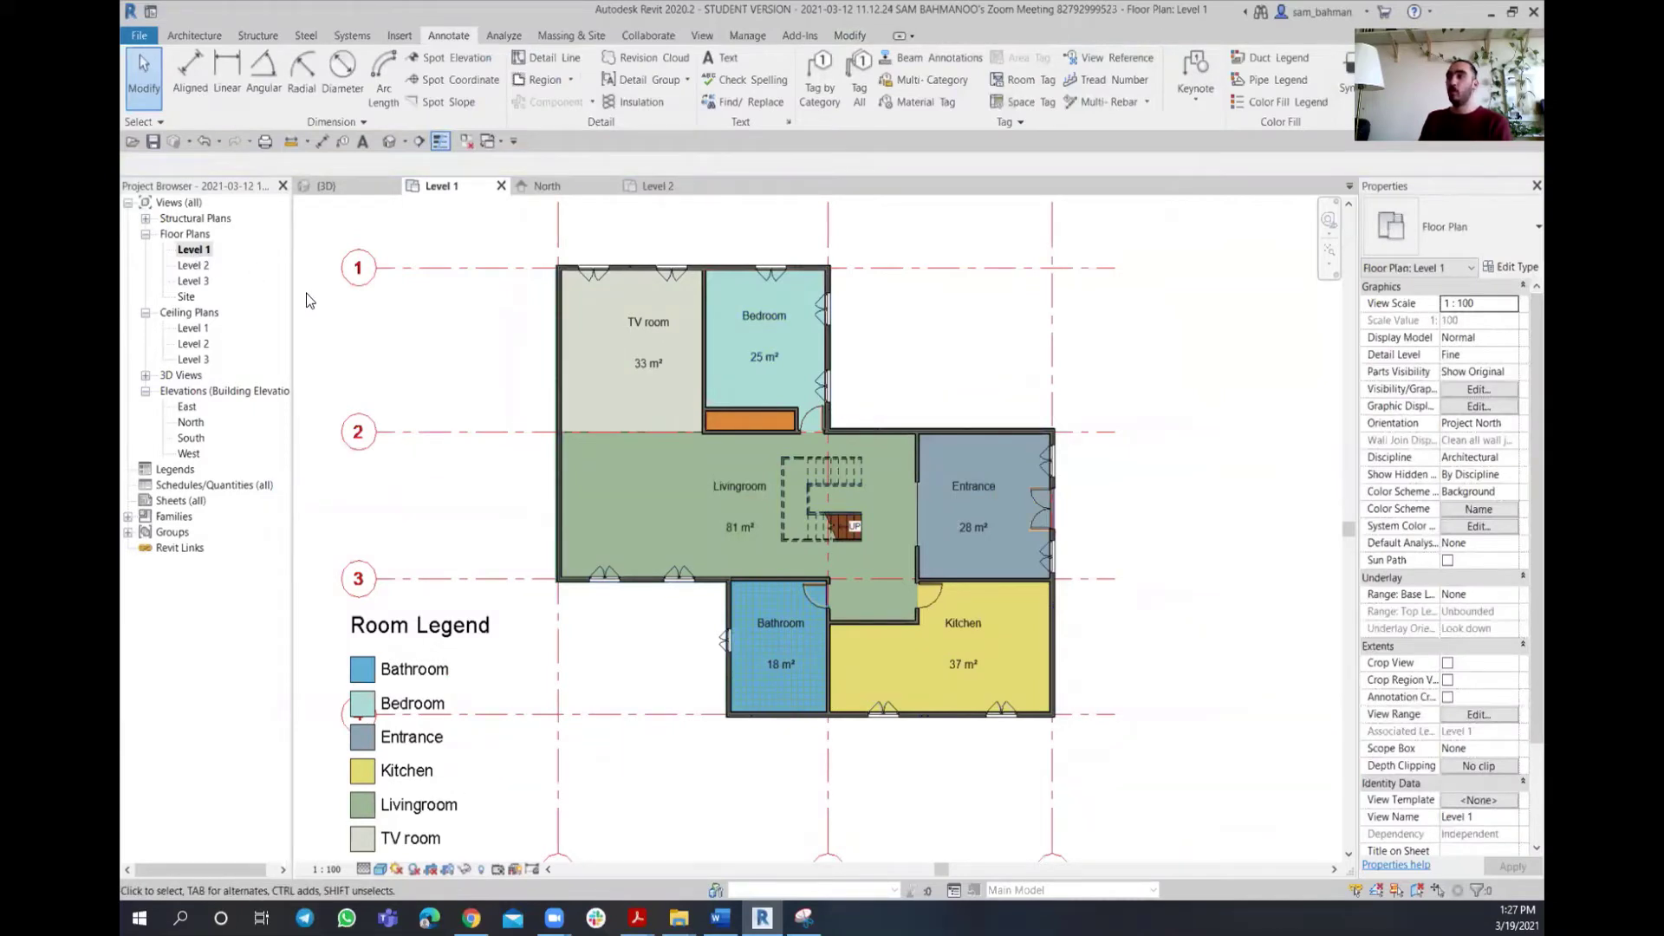
Duplicate the Level 1 floor plan view with detailing
middle_click_drag(808, 739, 816, 670)
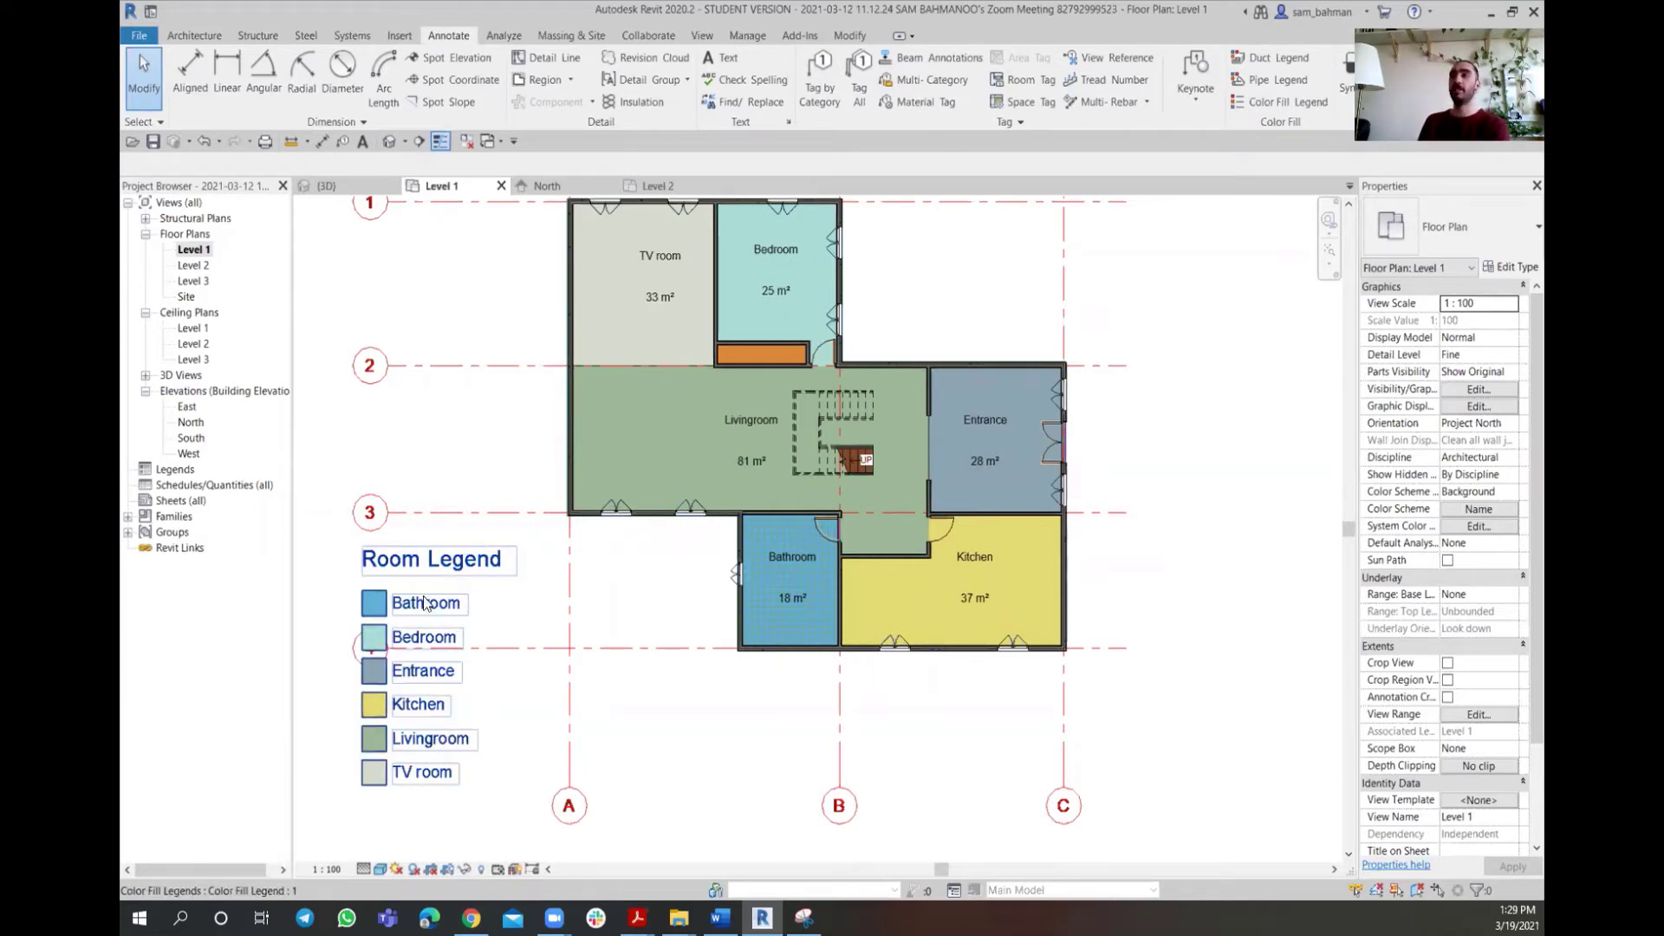
right_click(195, 252)
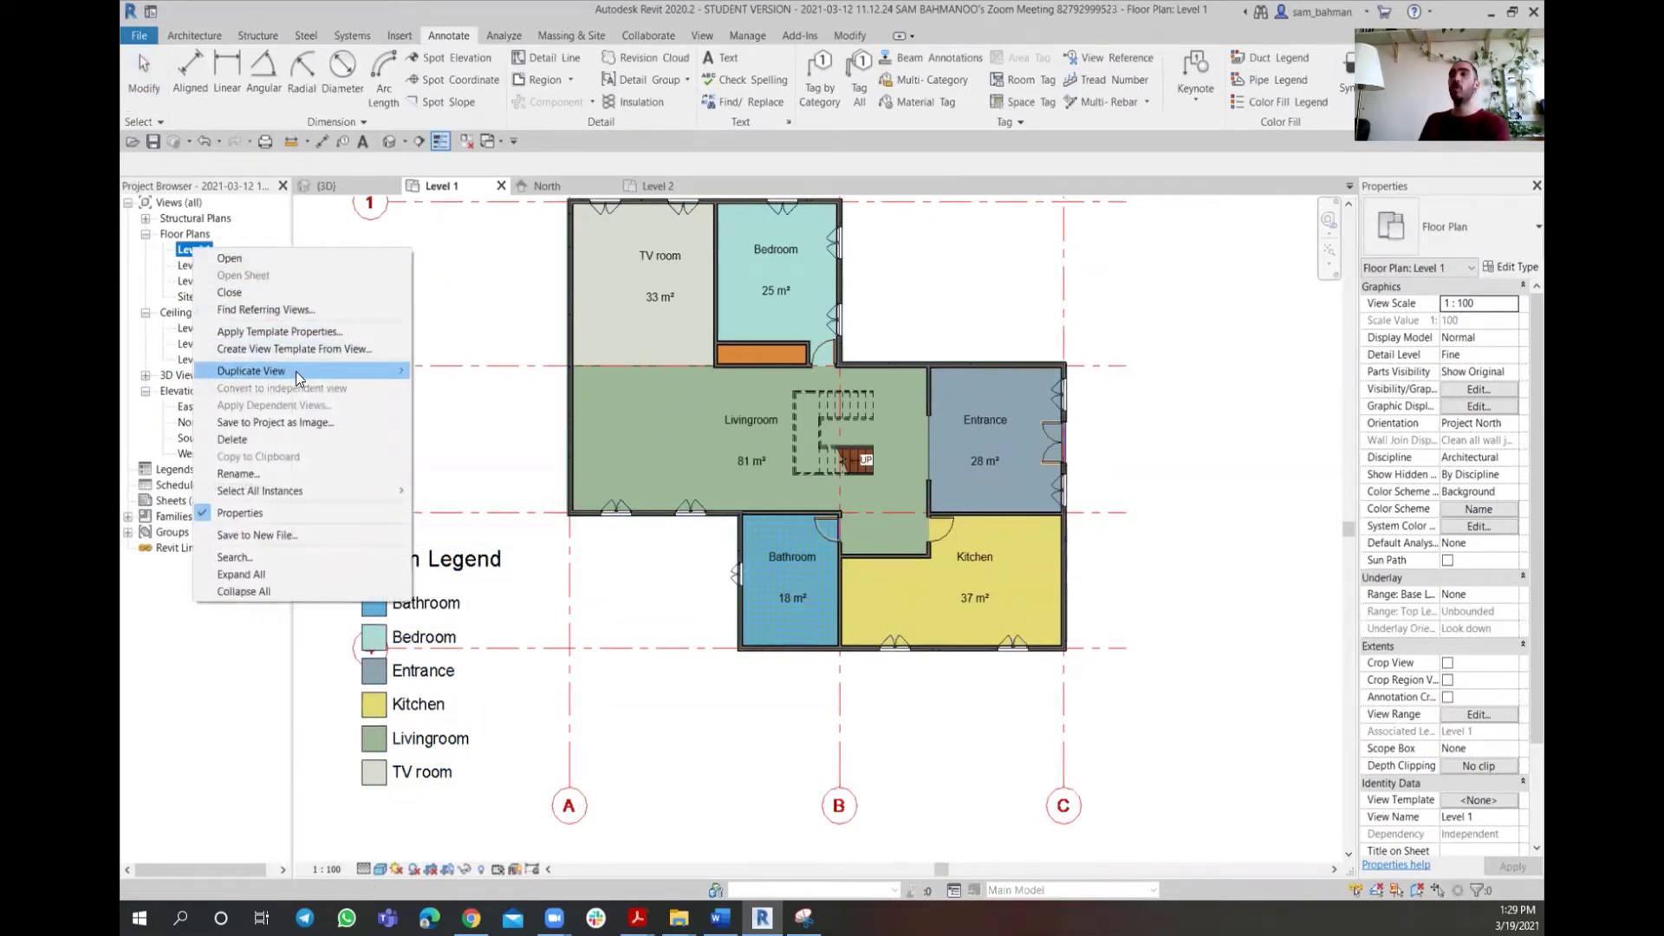
mouse_move(295, 371)
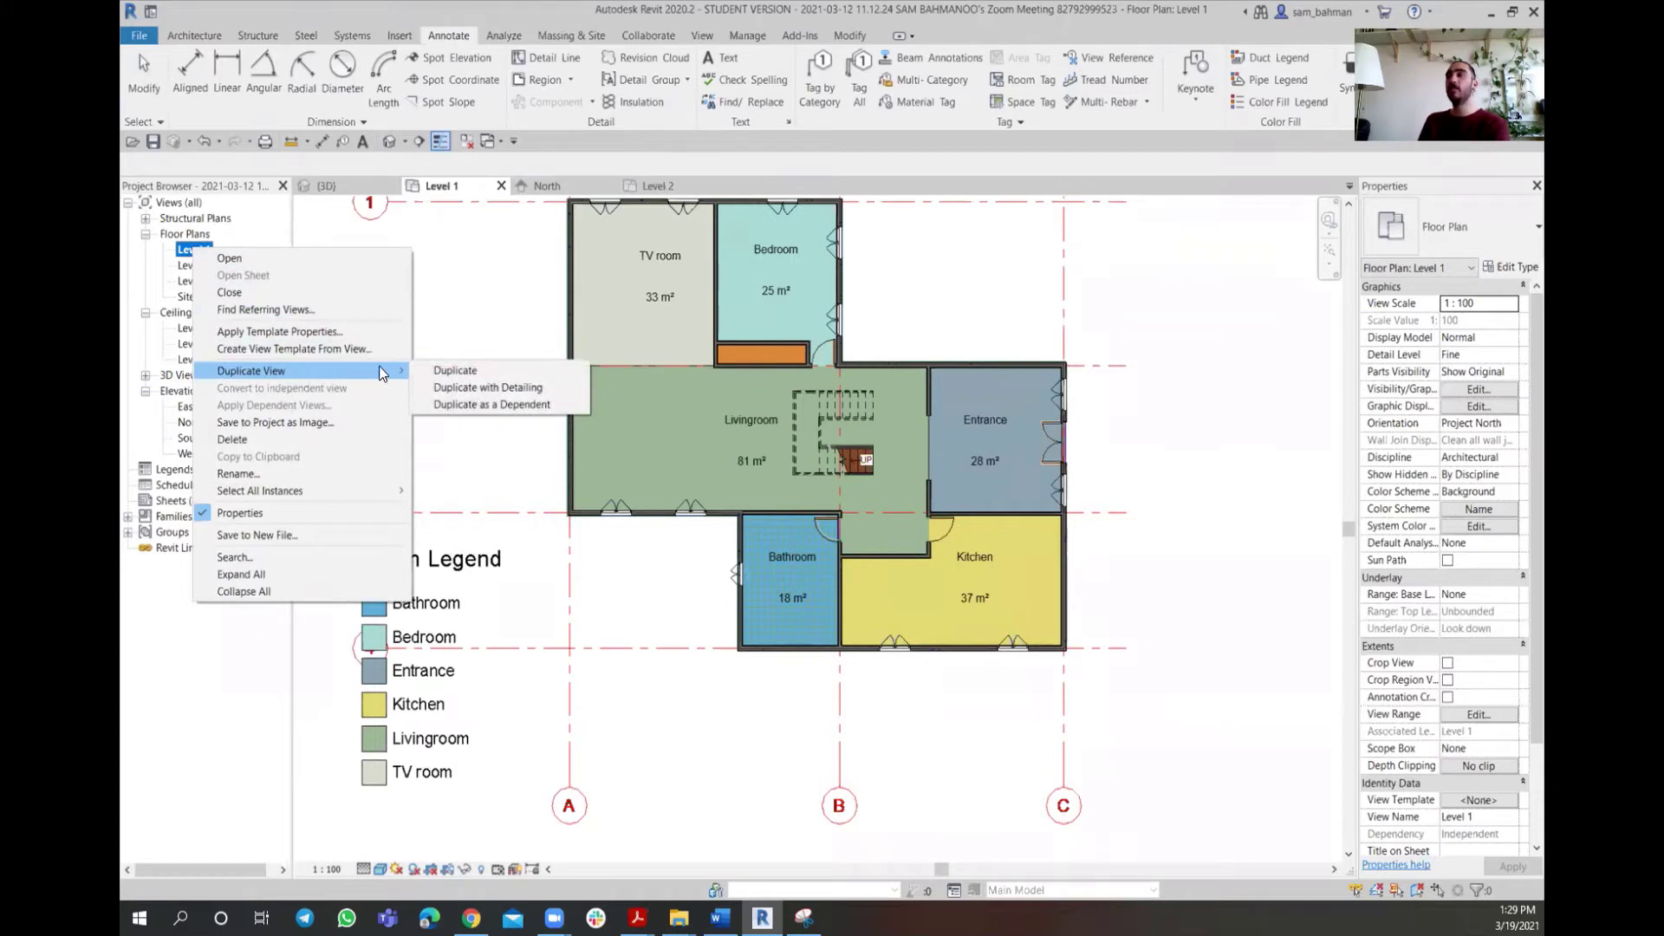
left_click(506, 391)
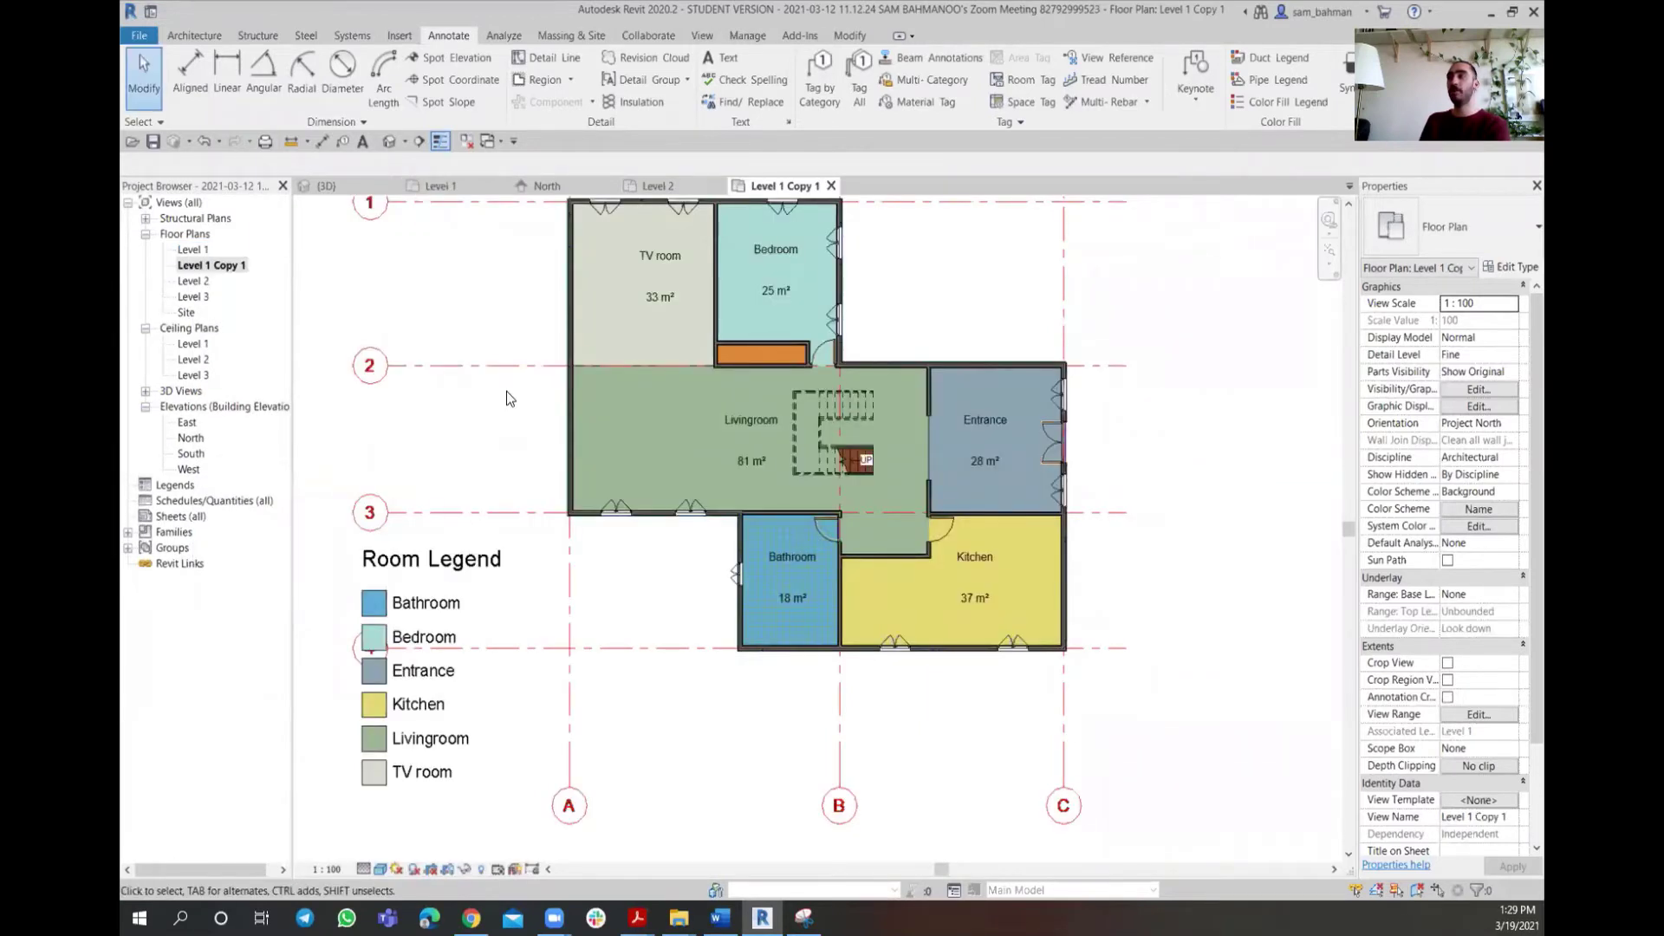
middle_click_drag(504, 398, 540, 424)
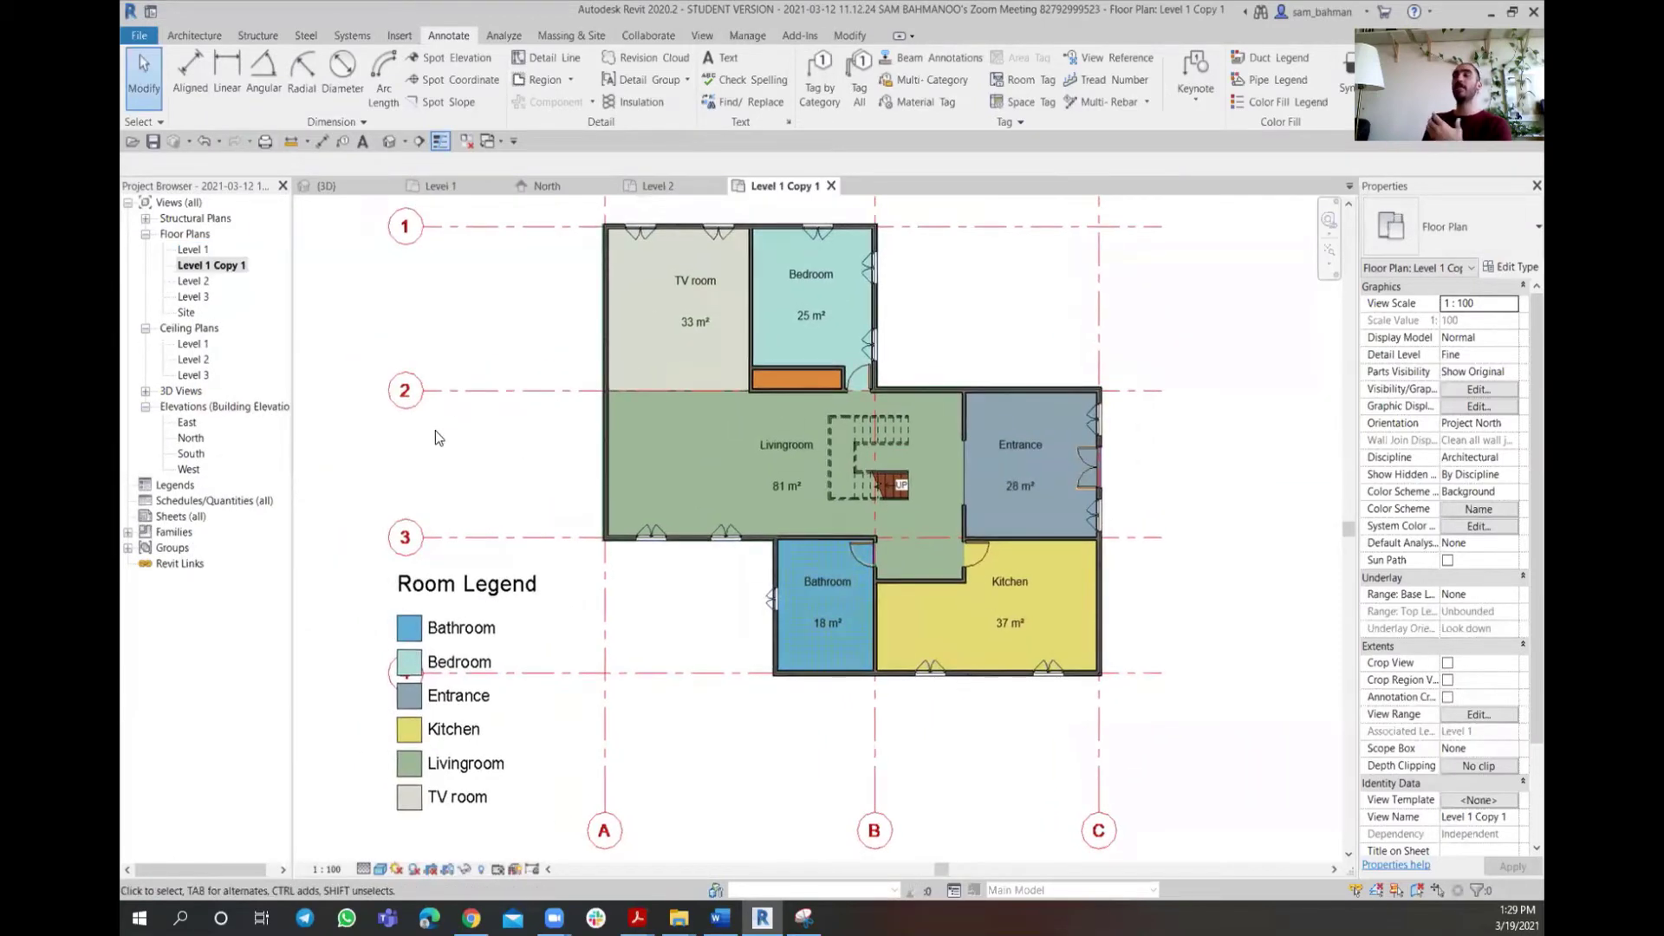
Rename the duplicated floor plan view as Level 1 Area
right_click(208, 267)
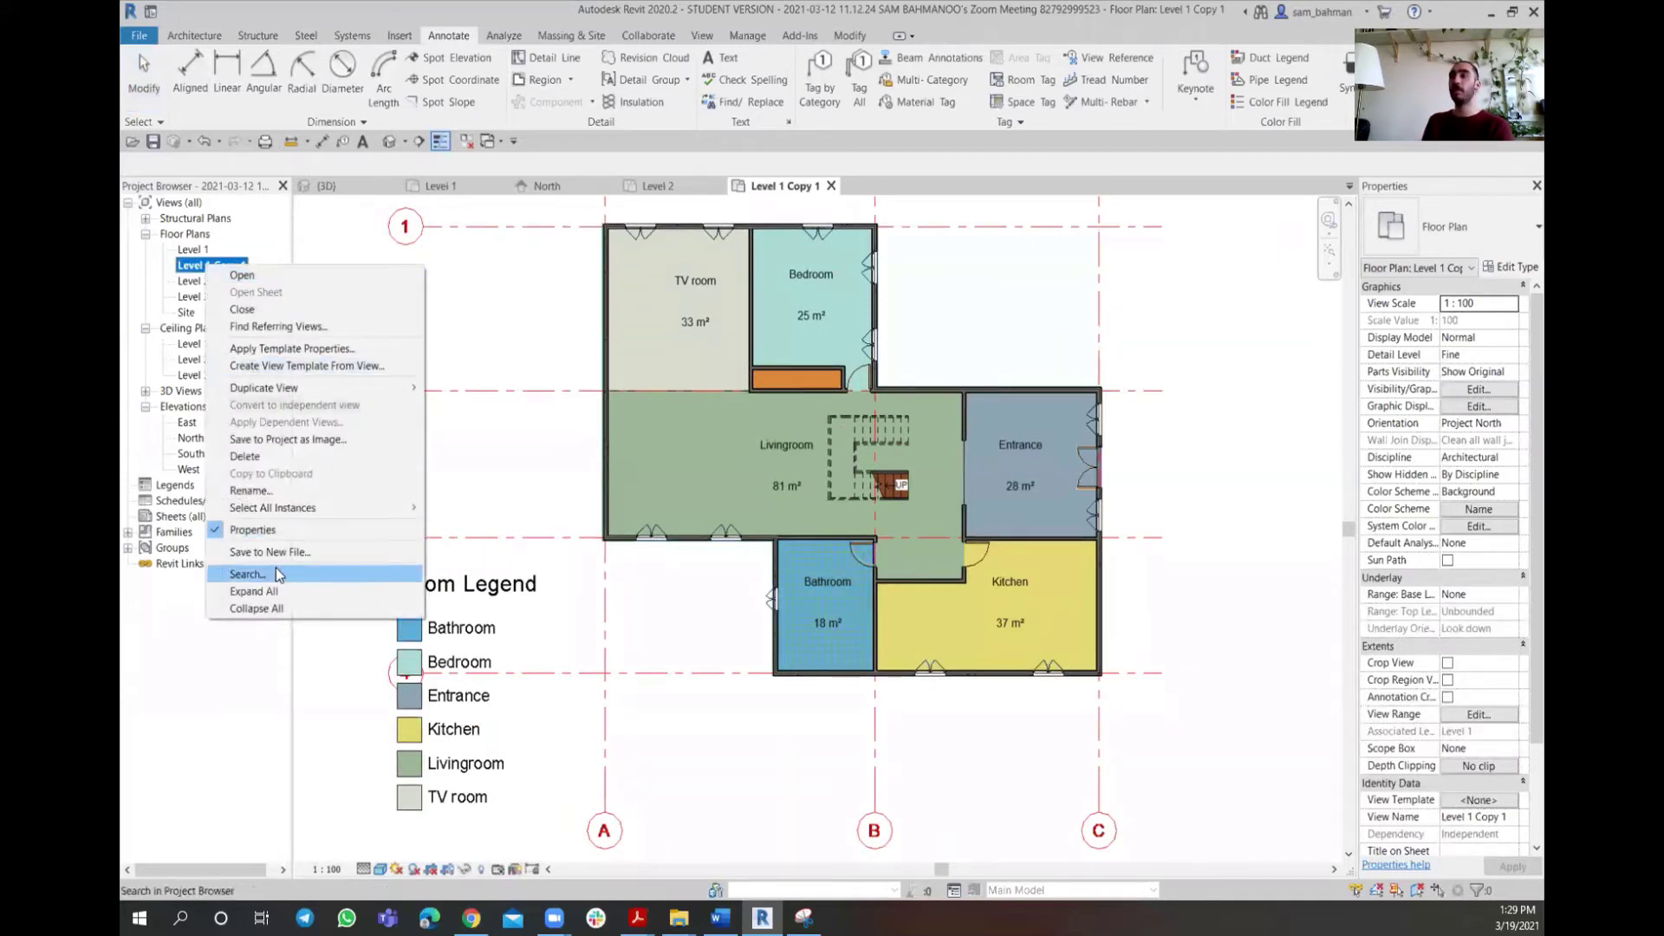
left_click(261, 489)
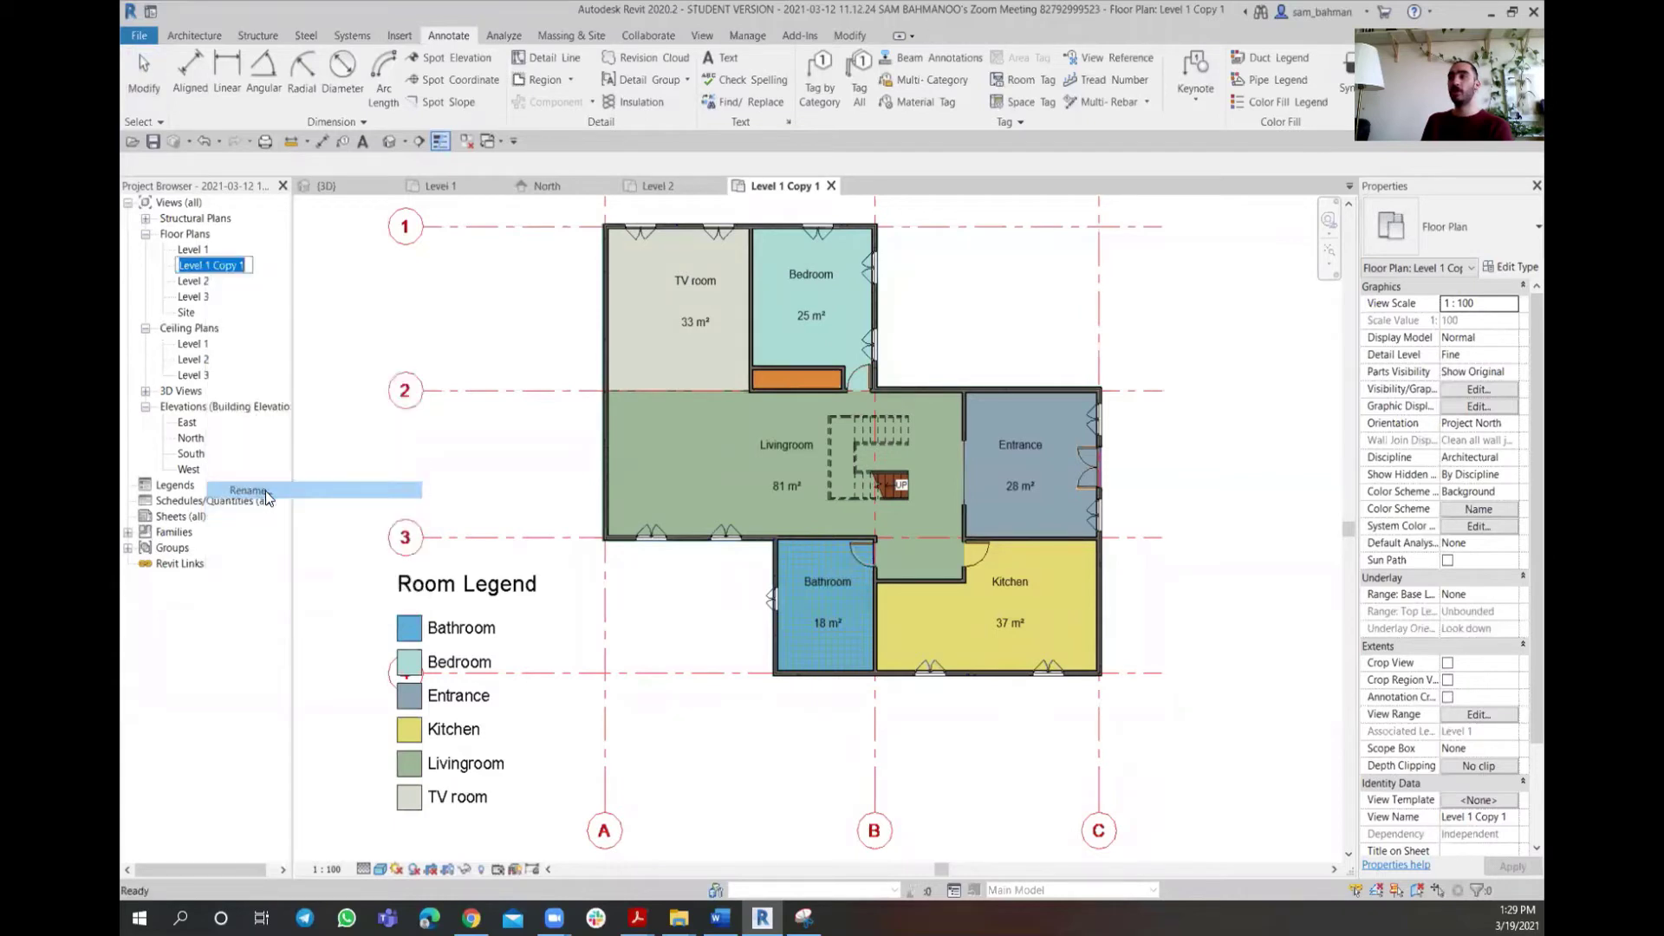
left_click(246, 264)
left_click_drag(246, 264, 215, 266)
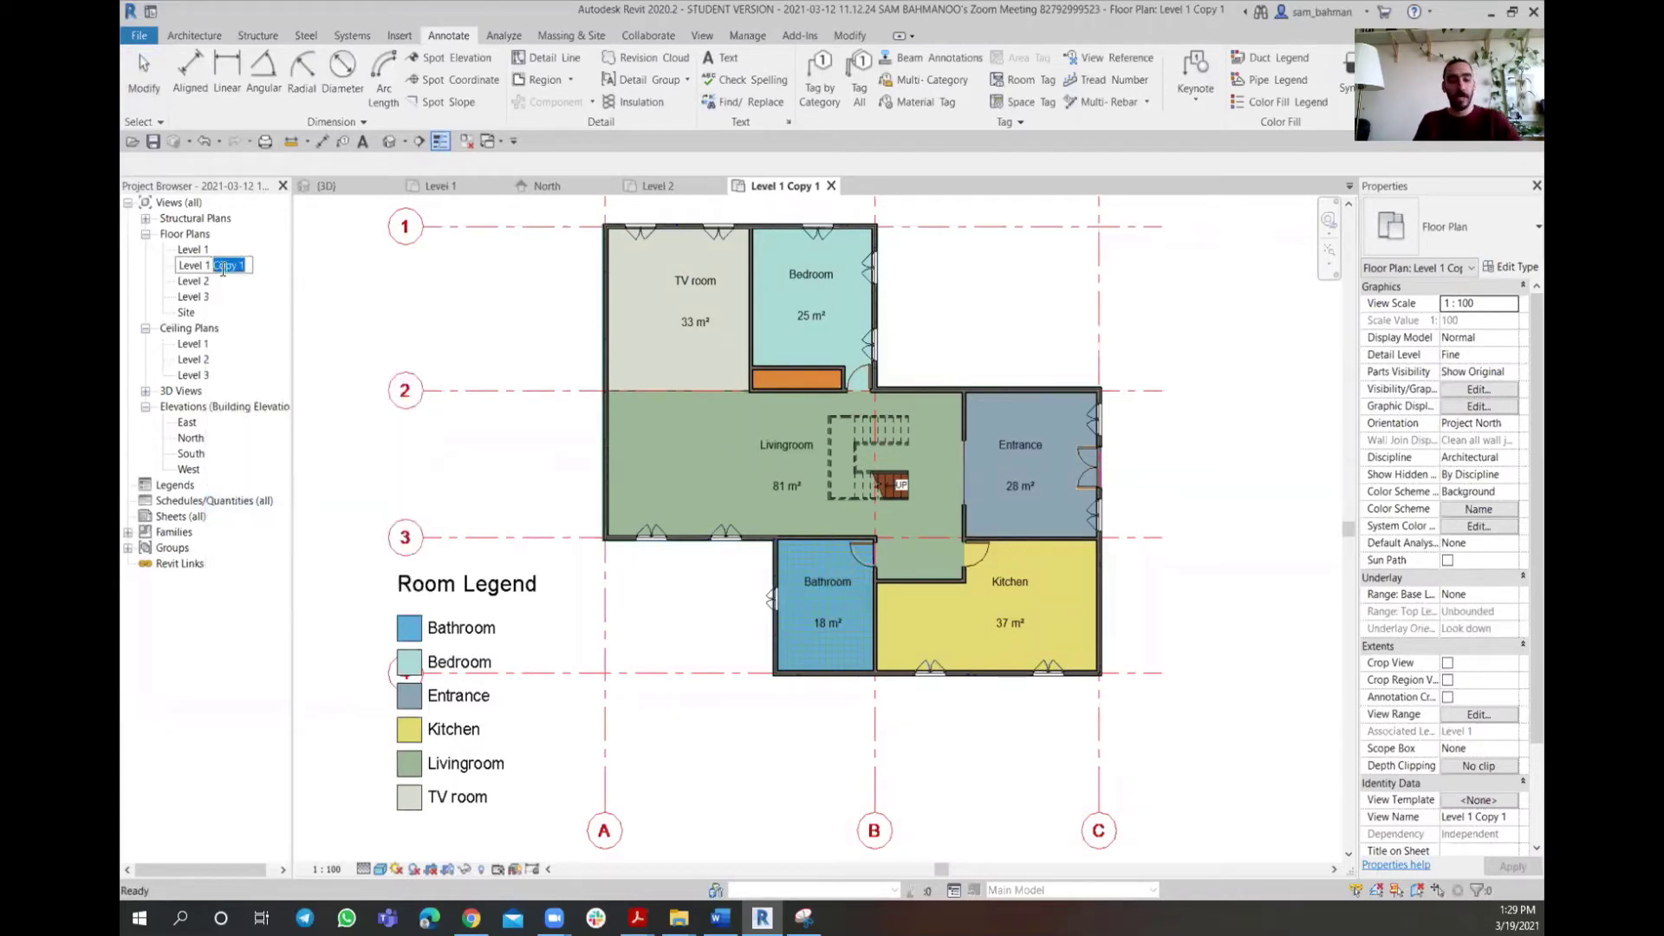
type("Area")
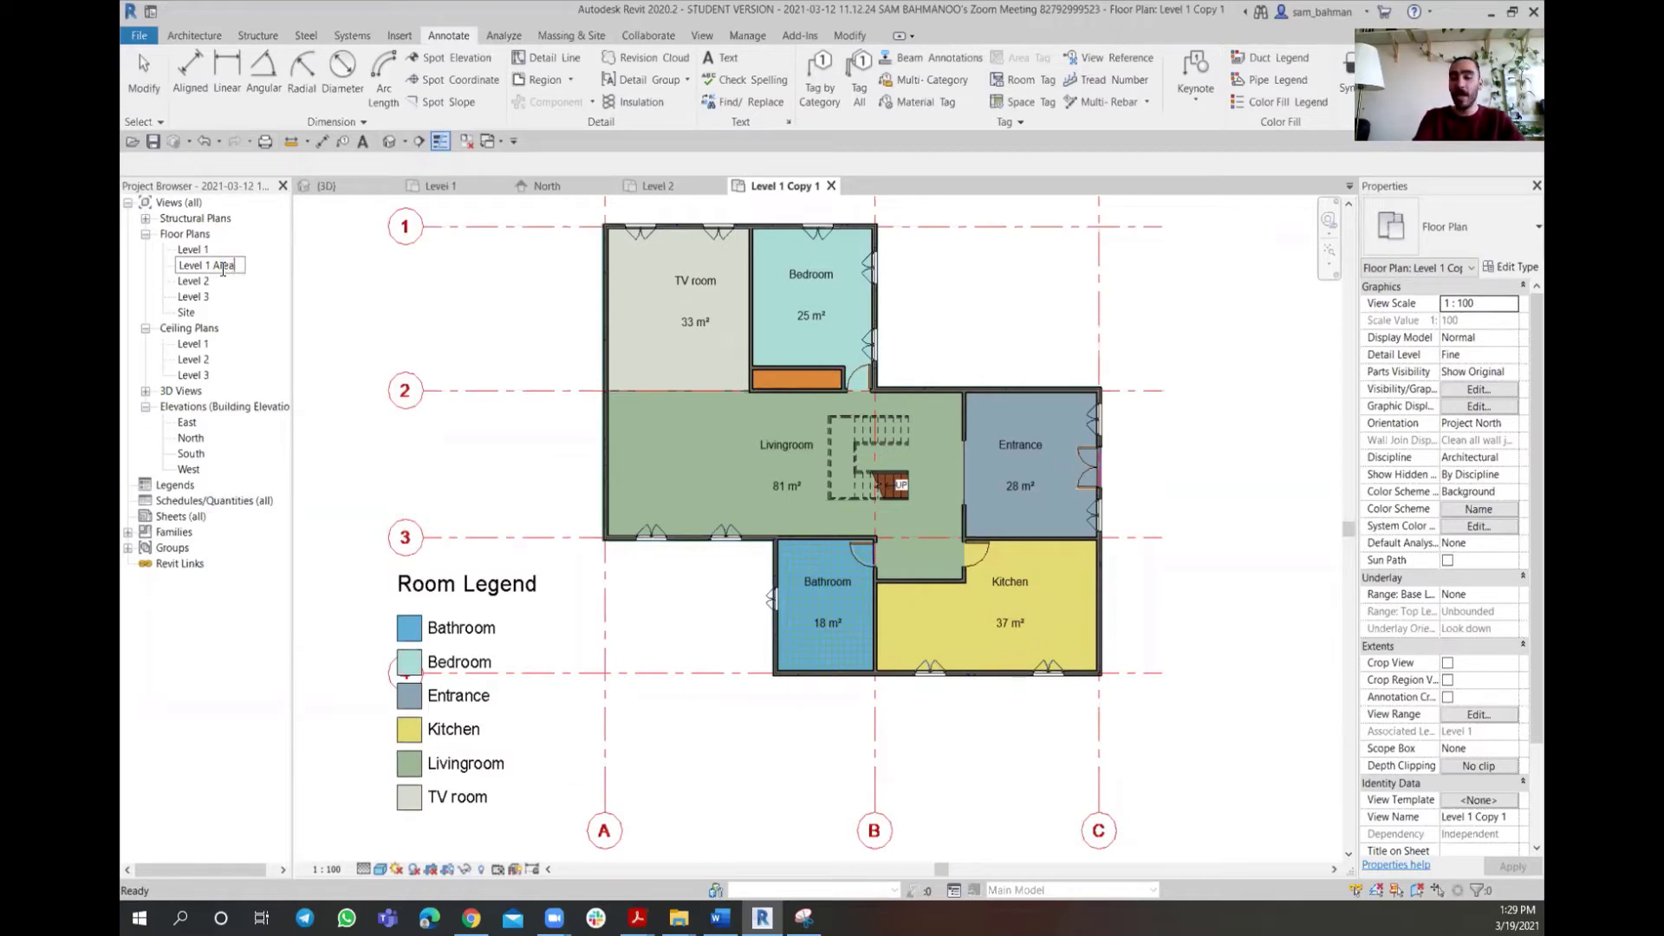
key("Return")
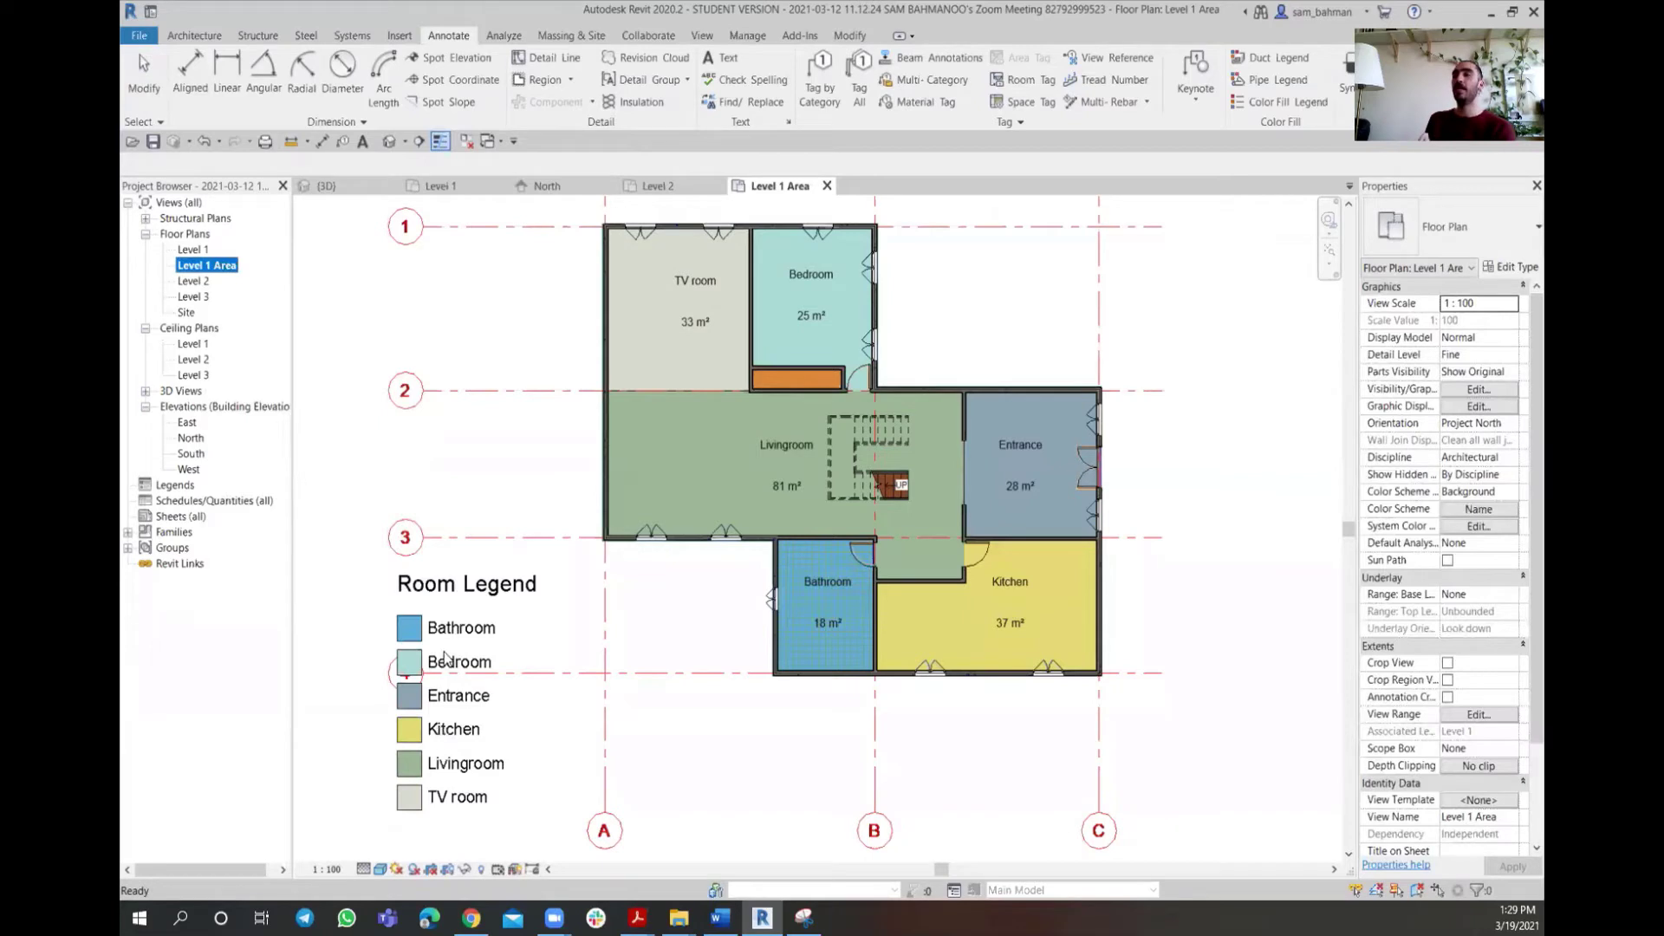
left_click(479, 473)
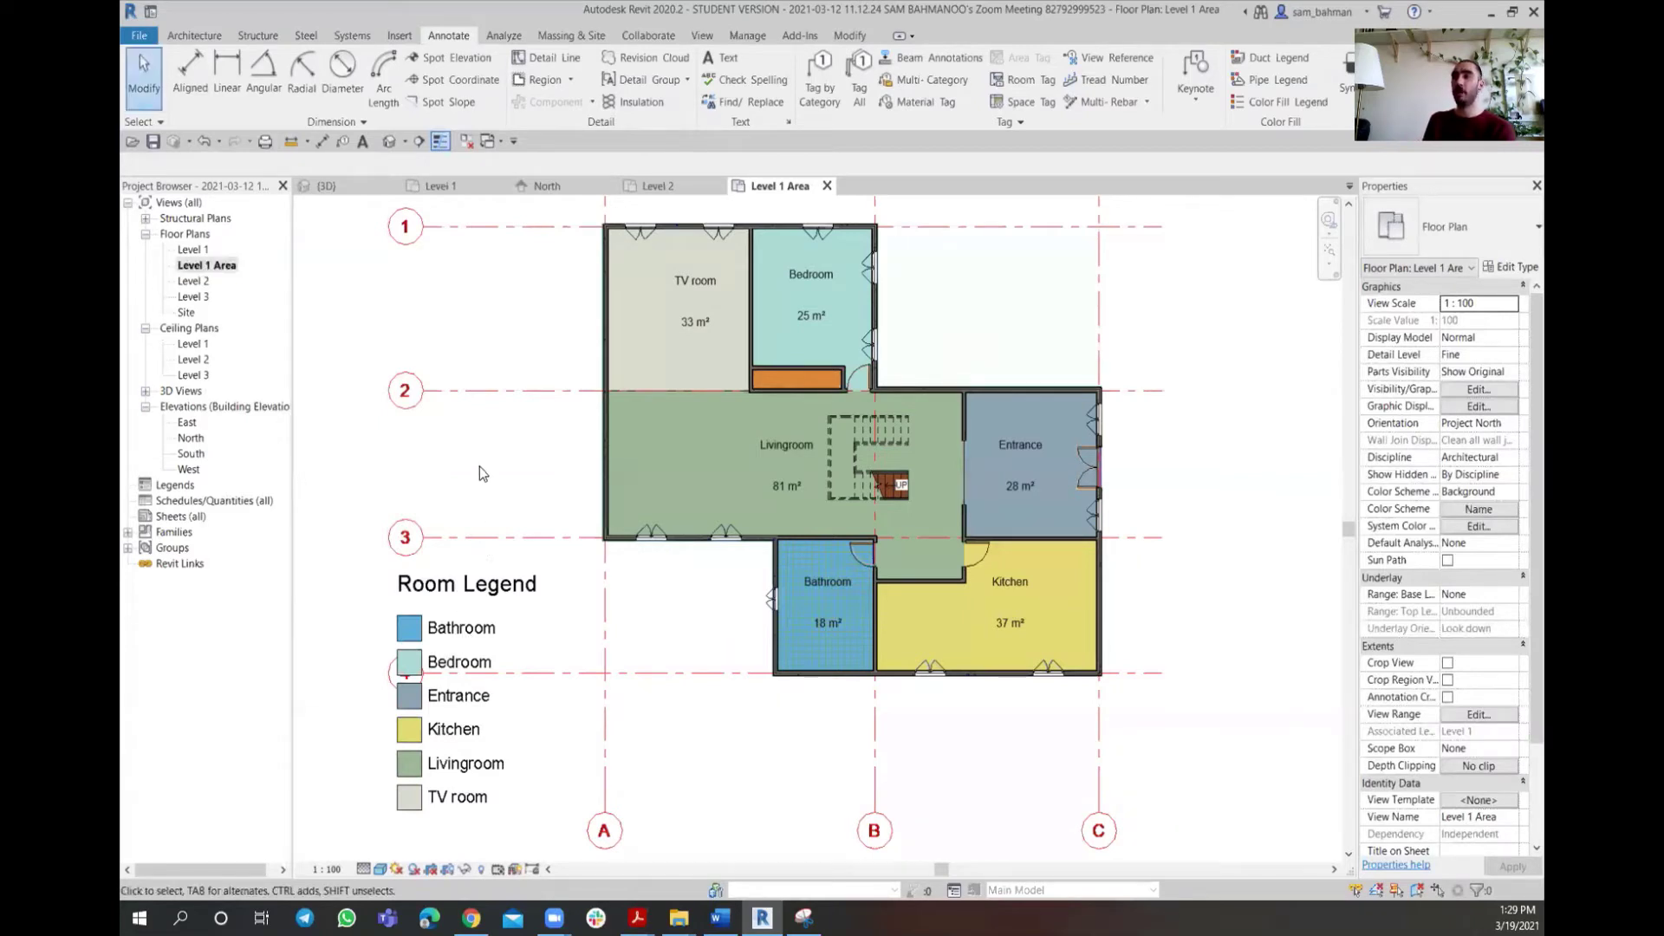
Open the room legend's color scheme for editing and duplicate the Name scheme as a new scheme called Area
scroll(502, 512, "down", 1)
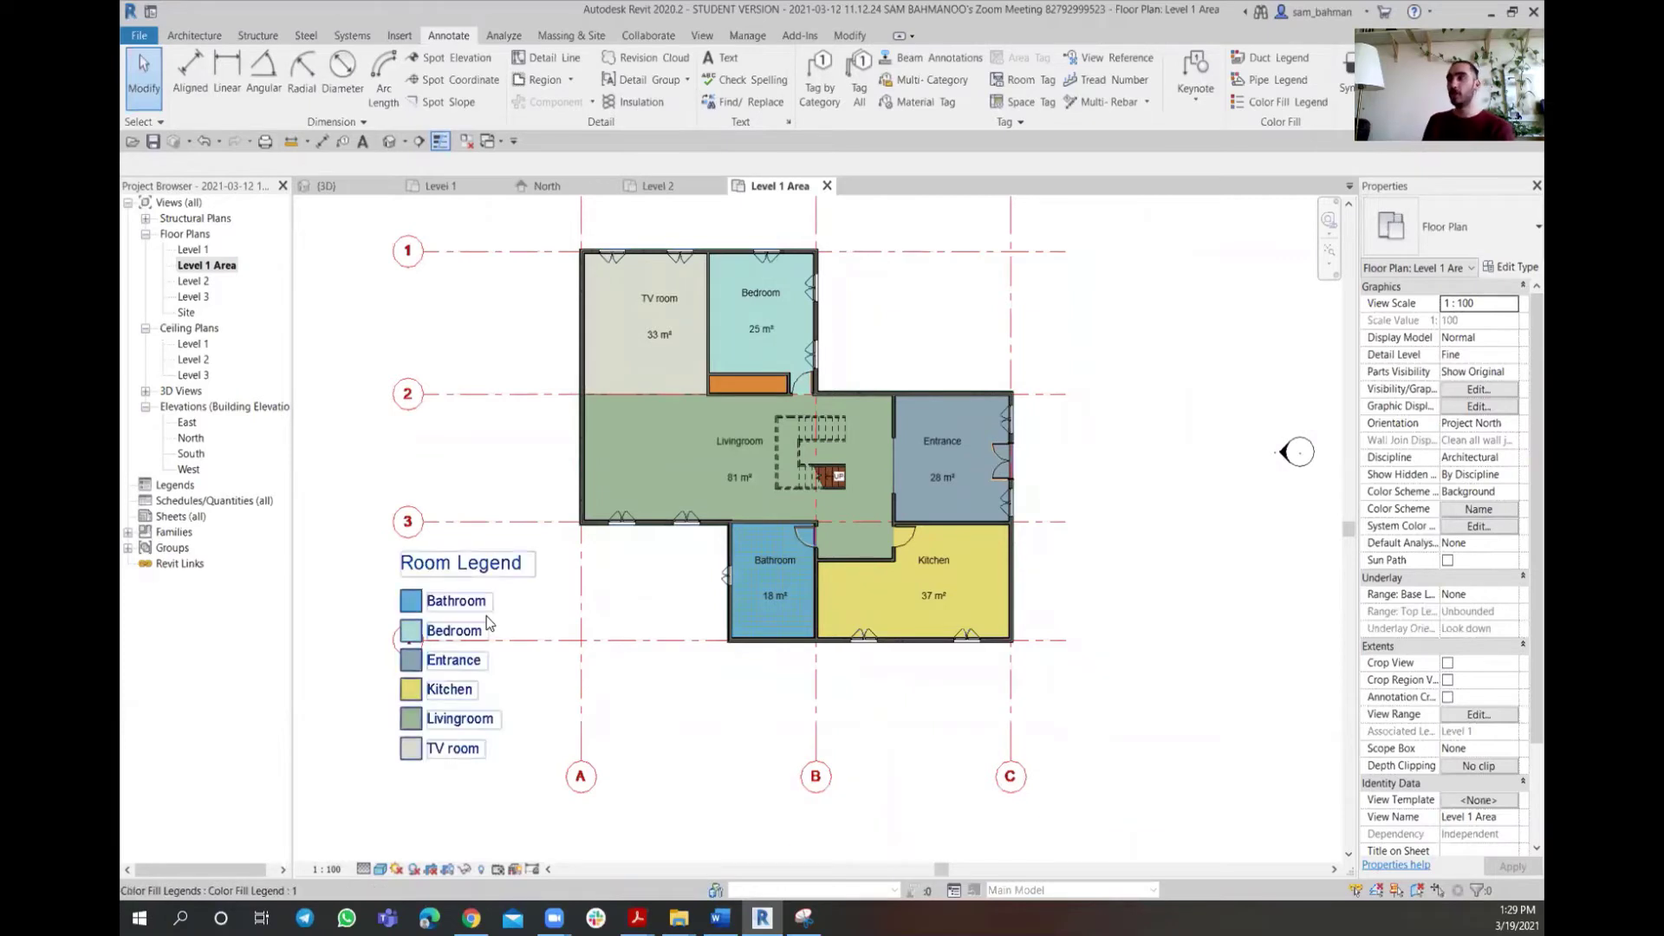
left_click(461, 610)
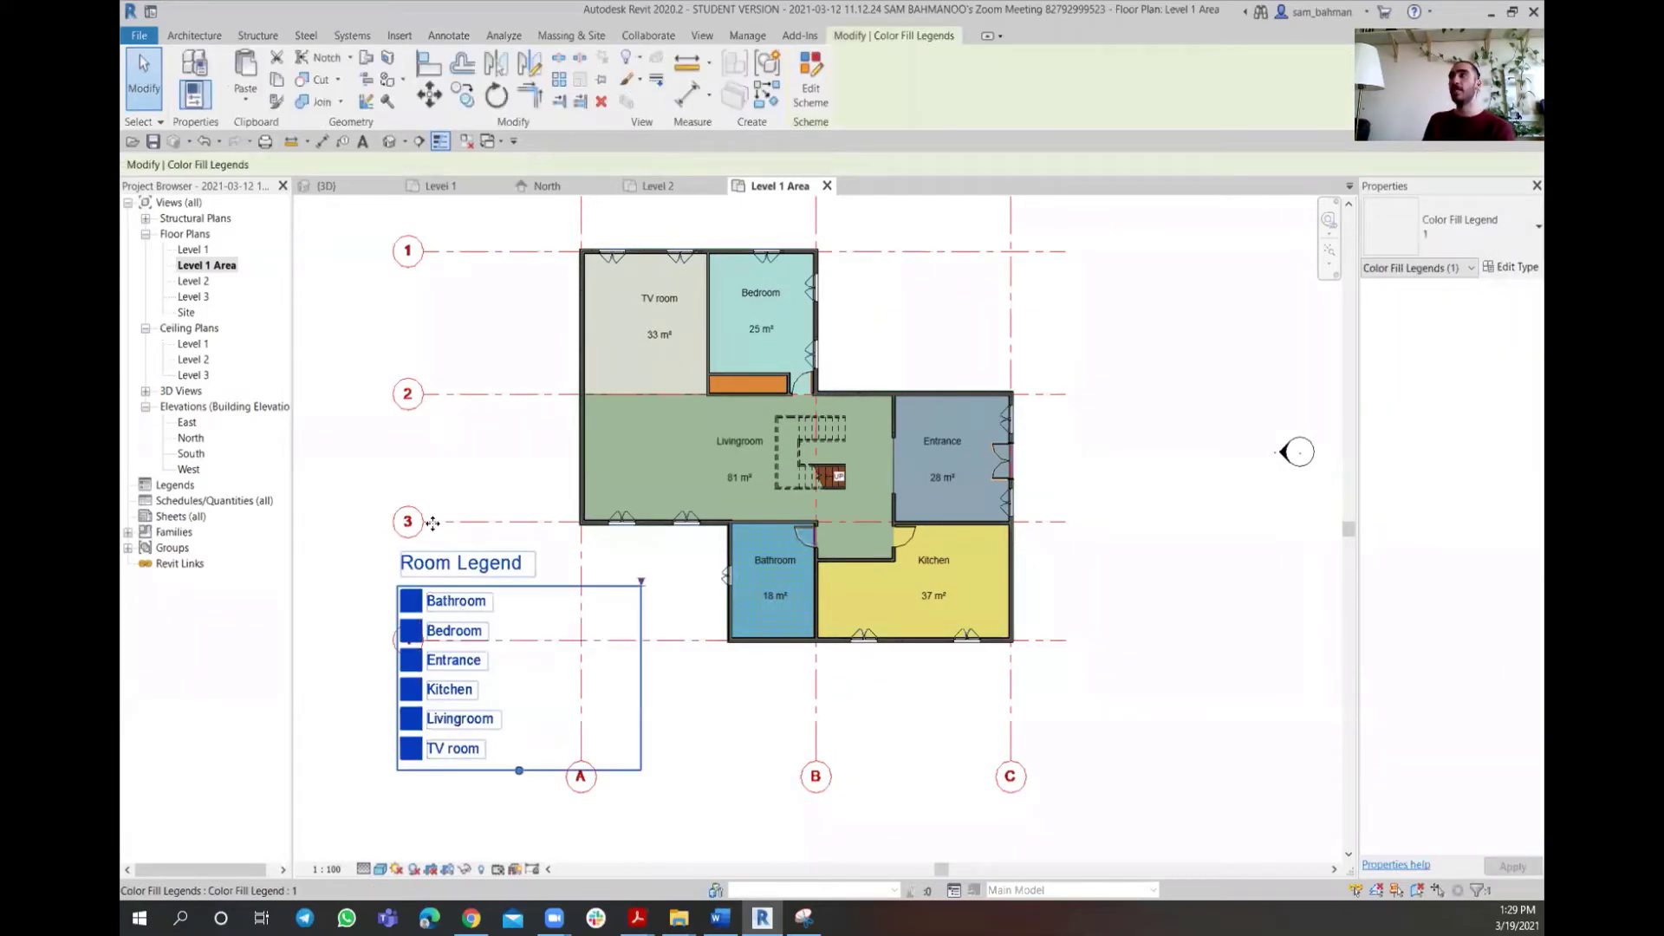
left_click(808, 97)
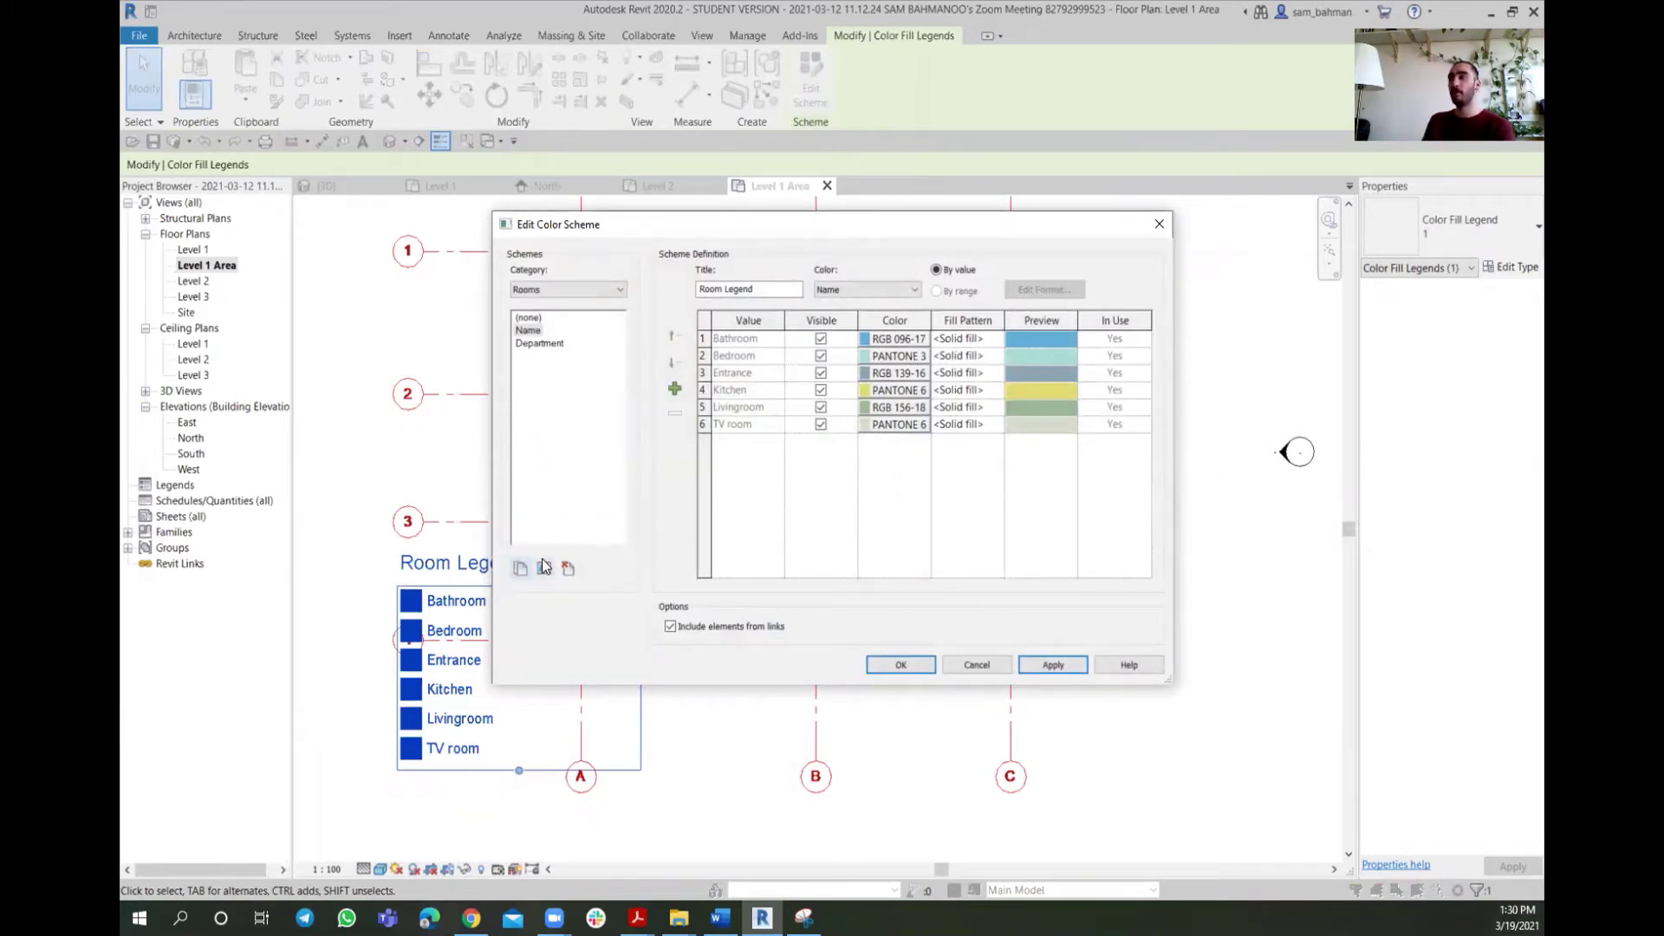
left_click(521, 569)
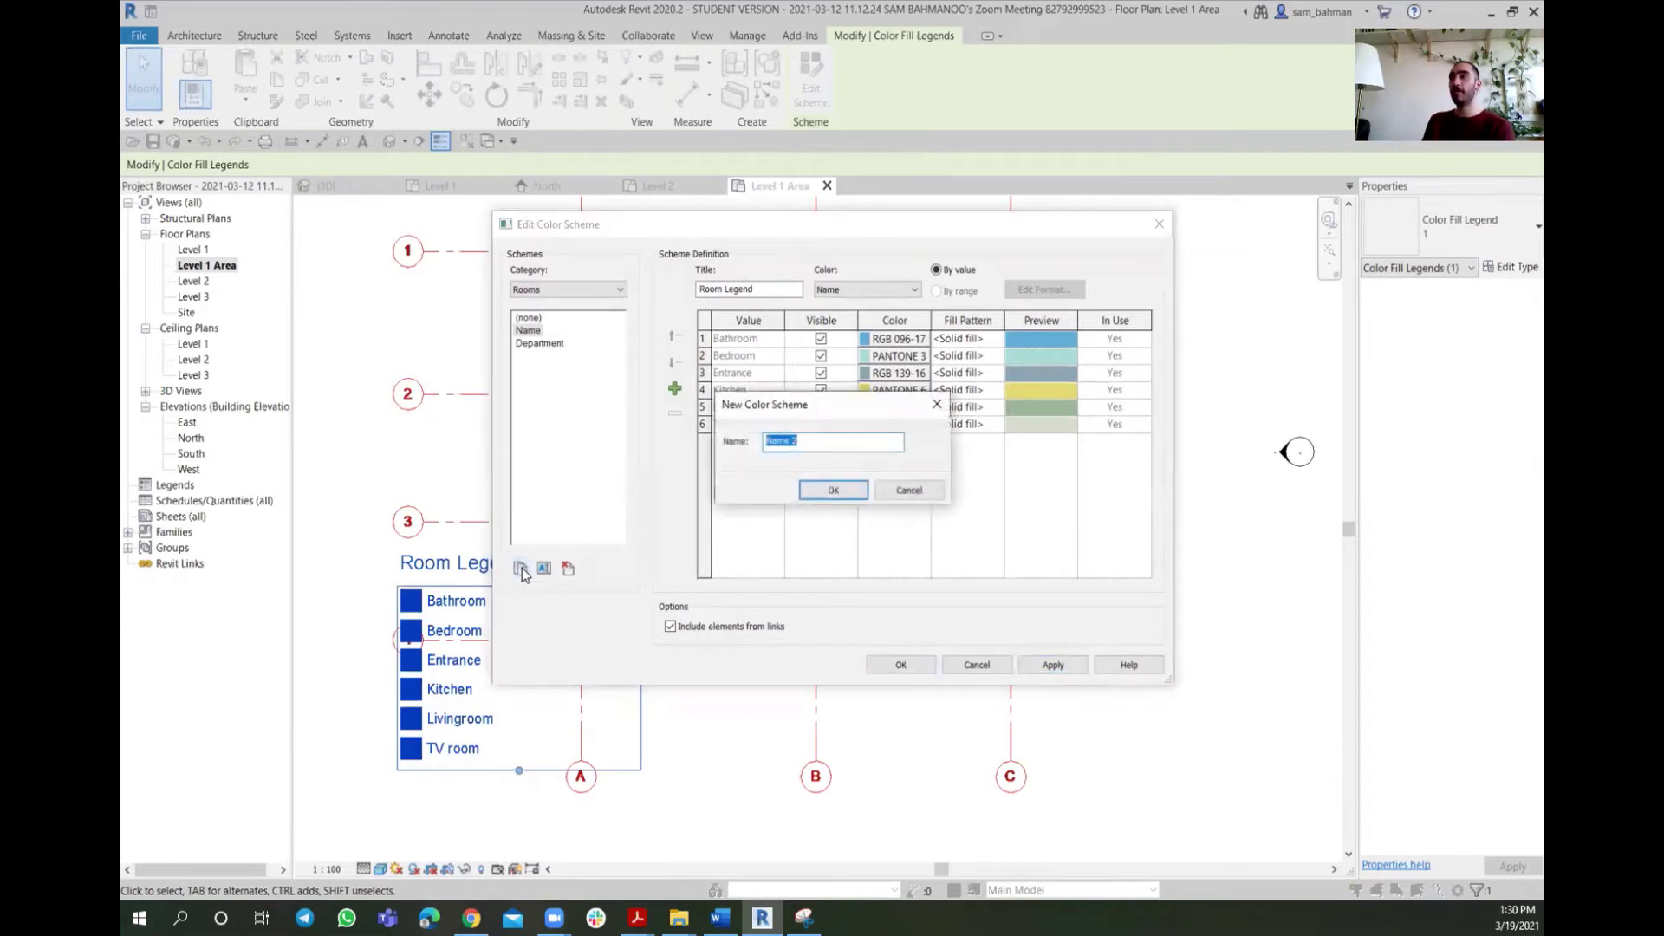
type("Area")
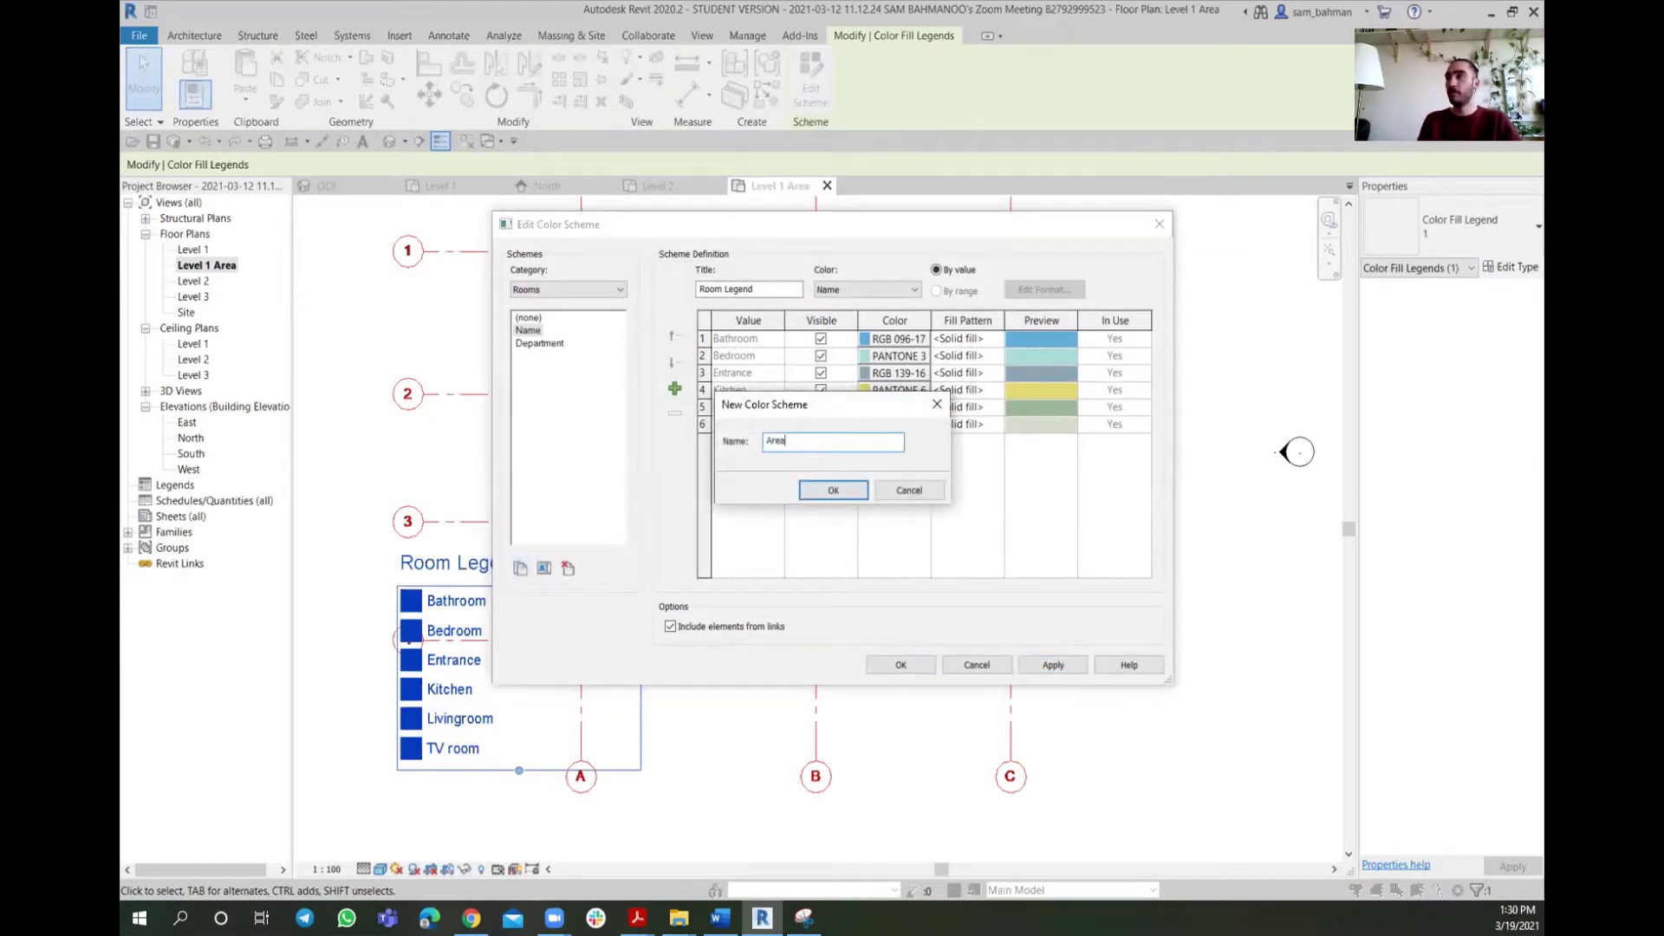
left_click(831, 491)
left_click(526, 357)
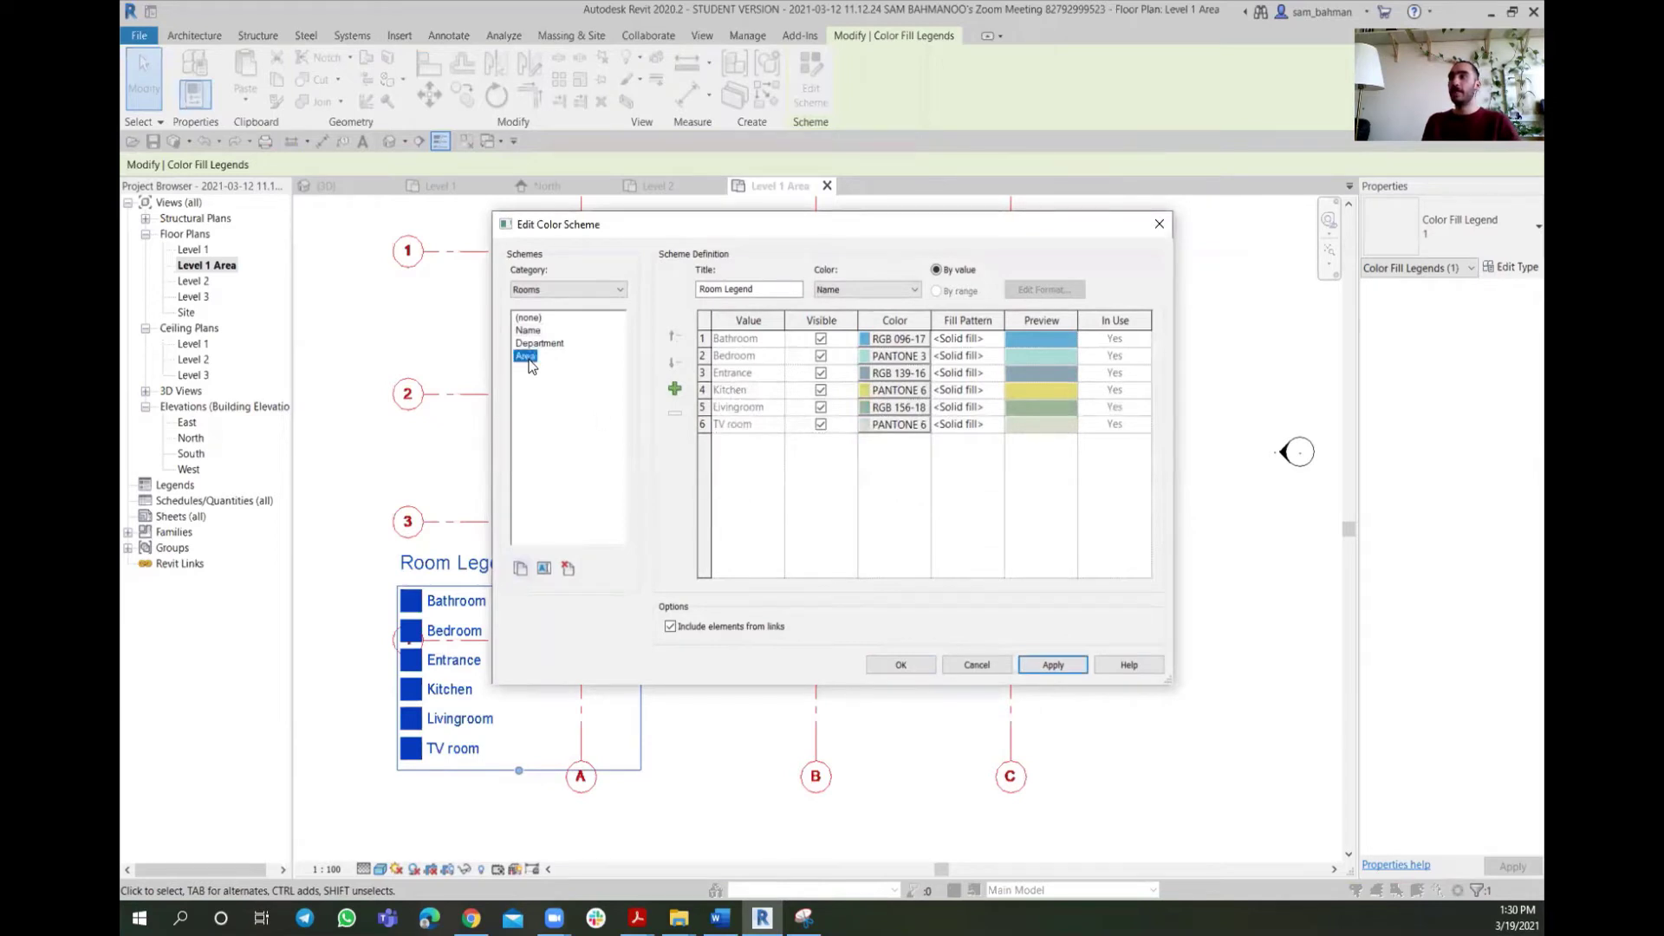
Set the Area scheme of the Rooms category to color by the Area parameter, accepting that the colors are not preserved
left_click(569, 291)
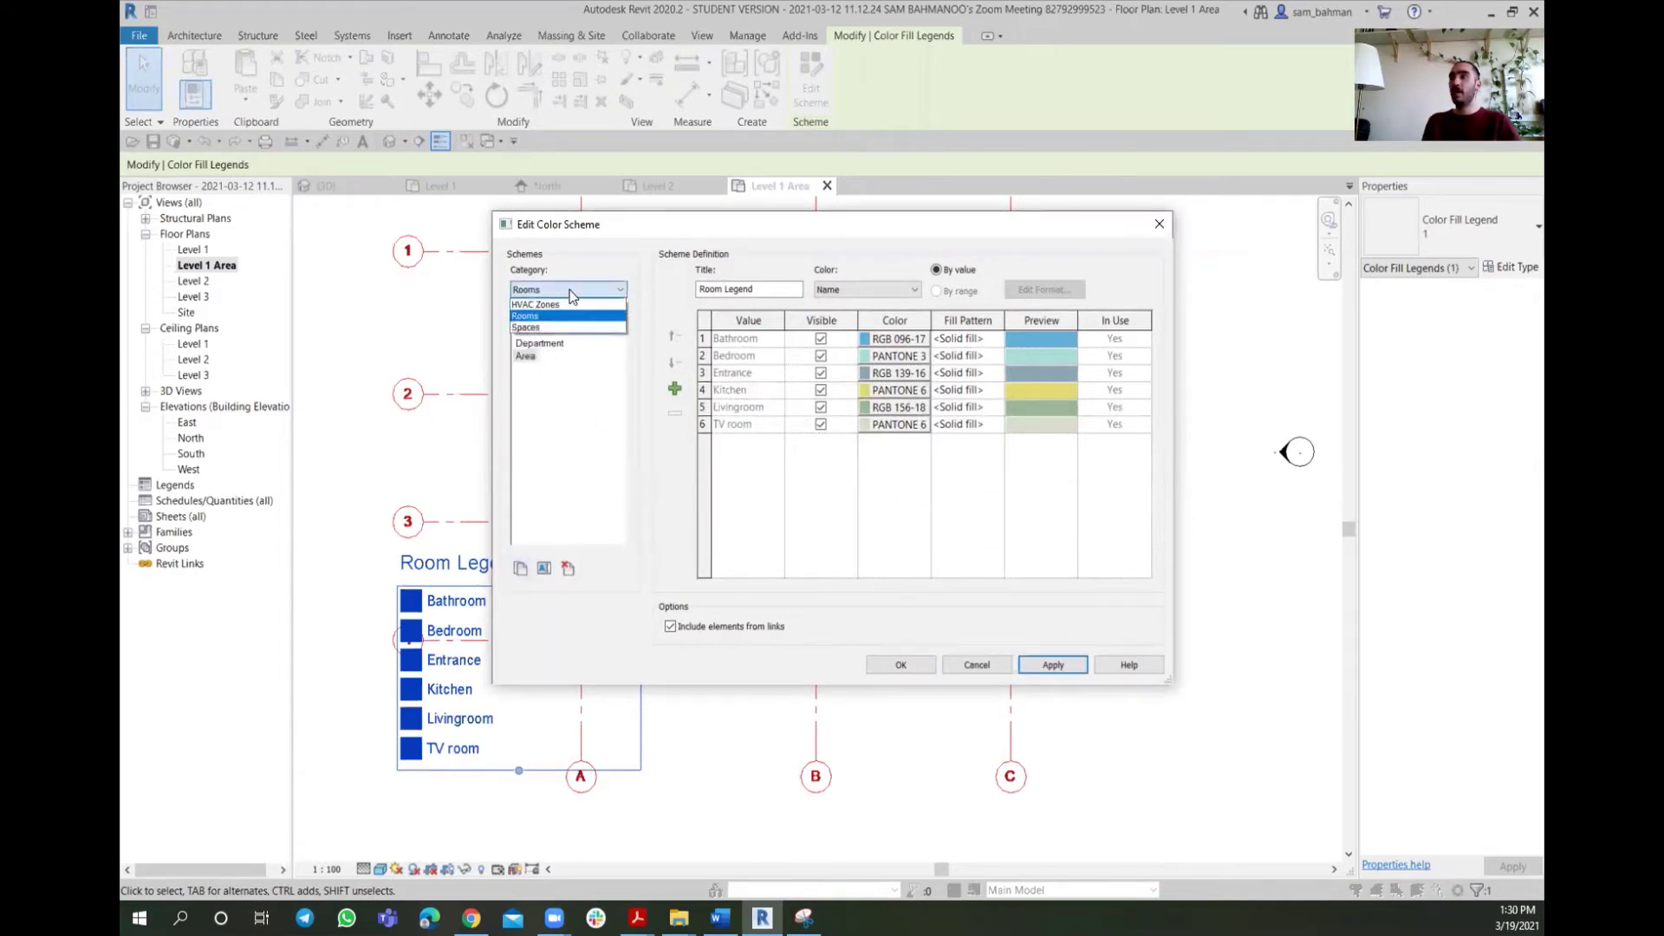
left_click(570, 293)
left_click(526, 356)
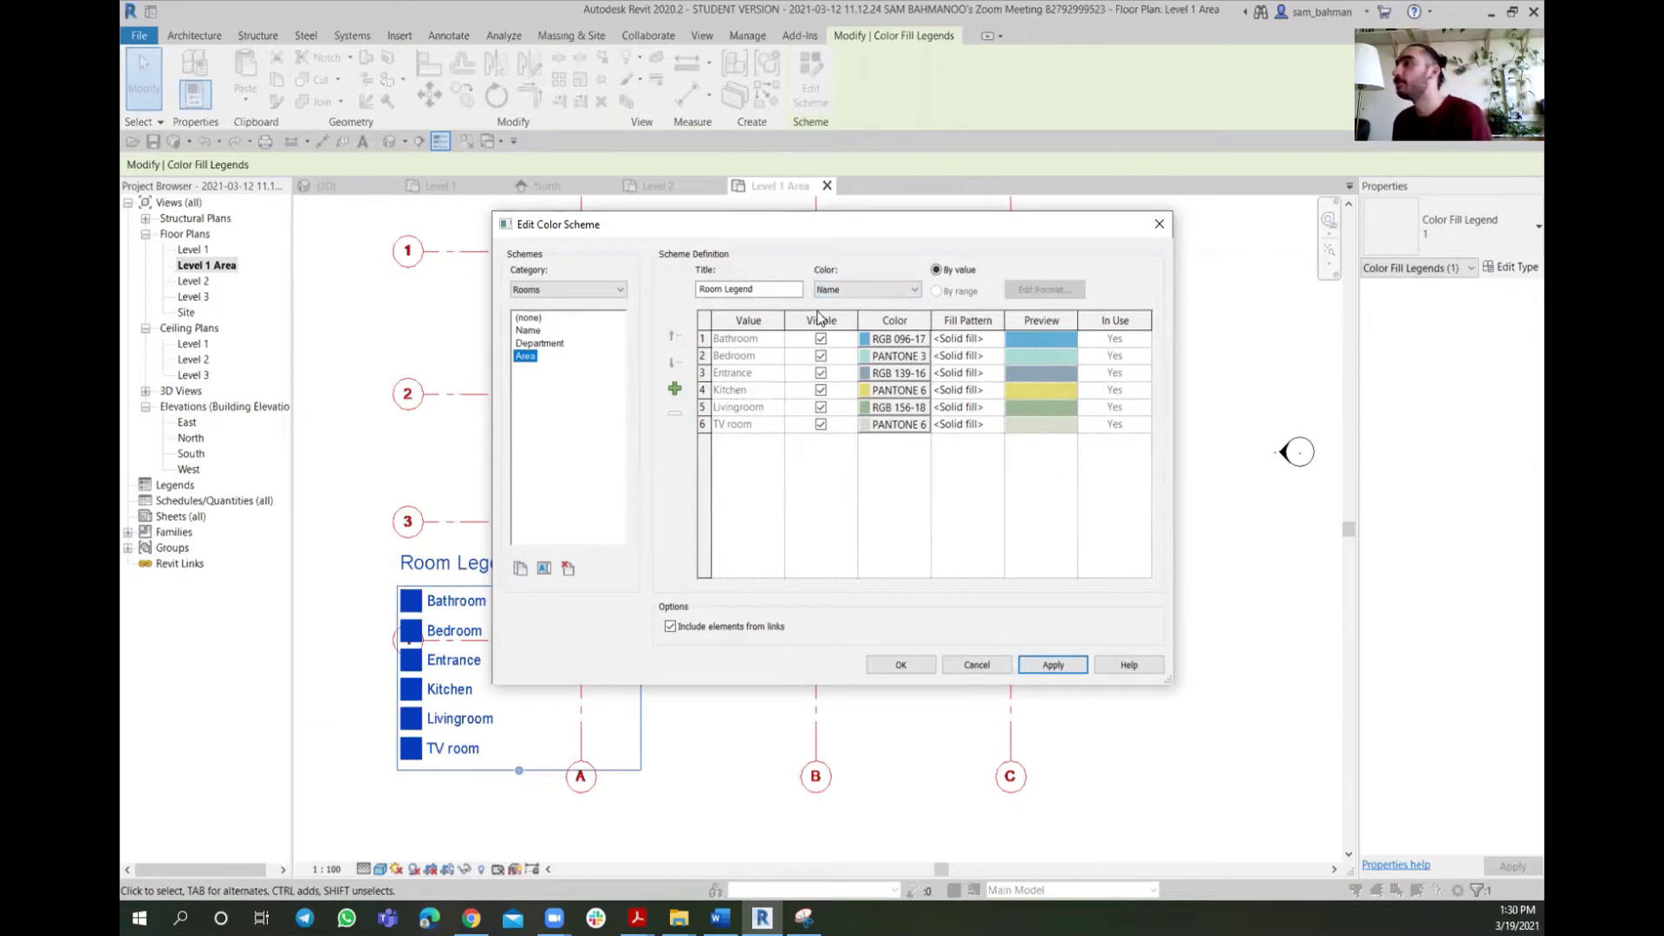
left_click(877, 290)
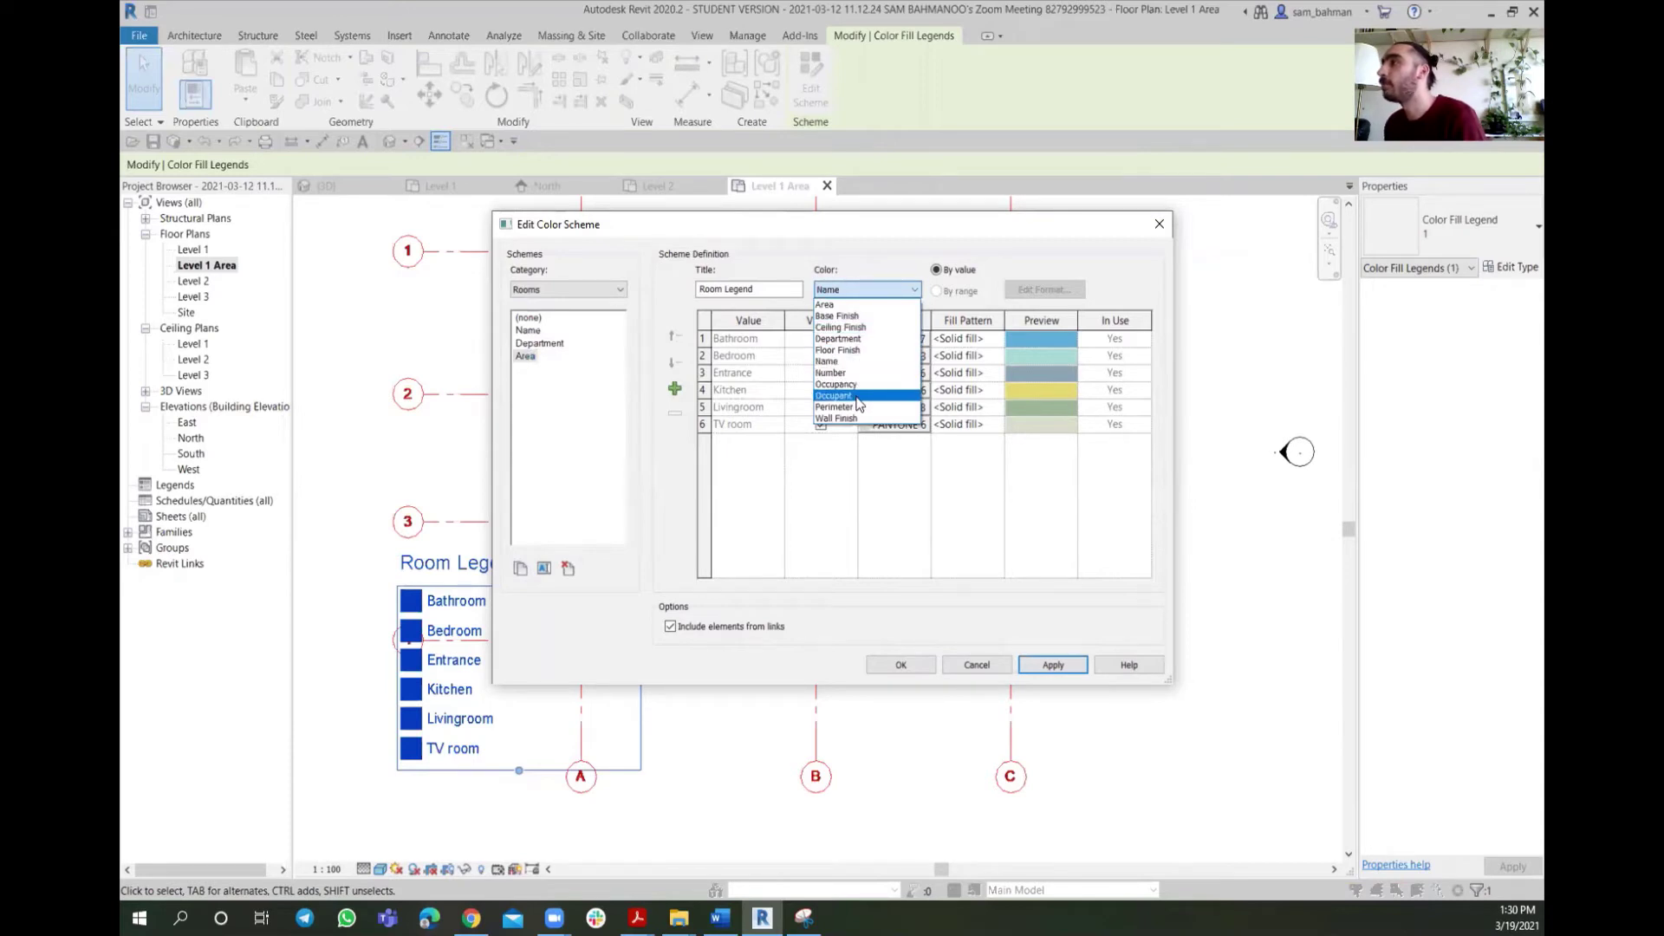
left_click(837, 305)
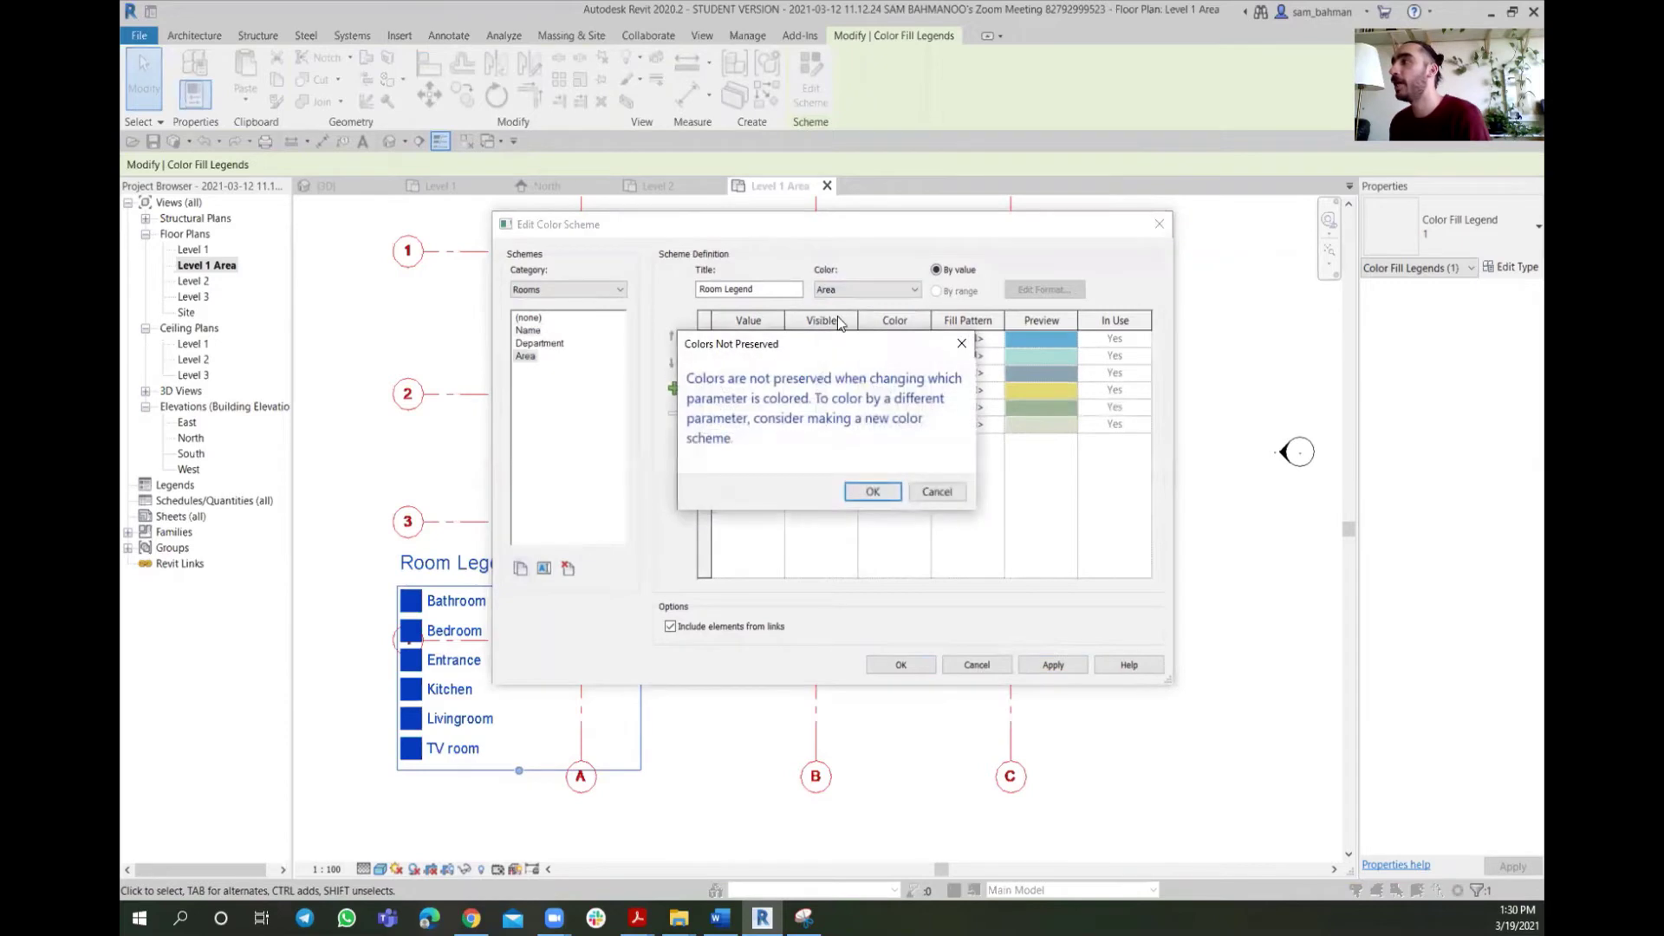
left_click(869, 491)
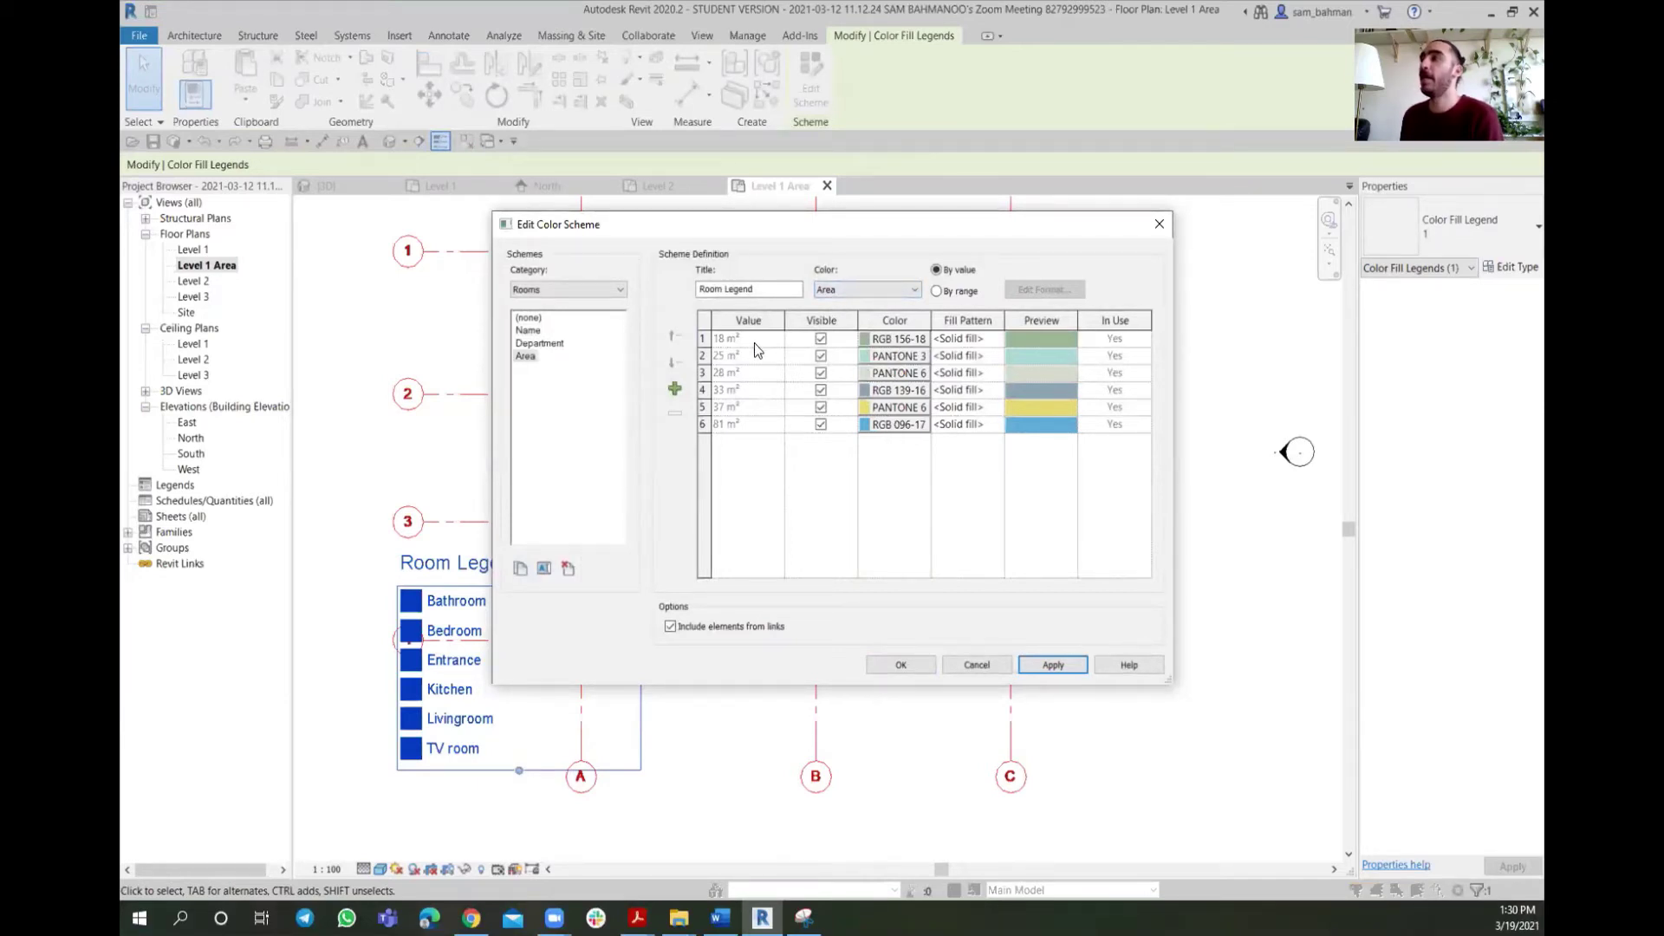
Switch the Area scheme to coloring by range and override the project format with rounding to 2 decimal places
left_click(962, 294)
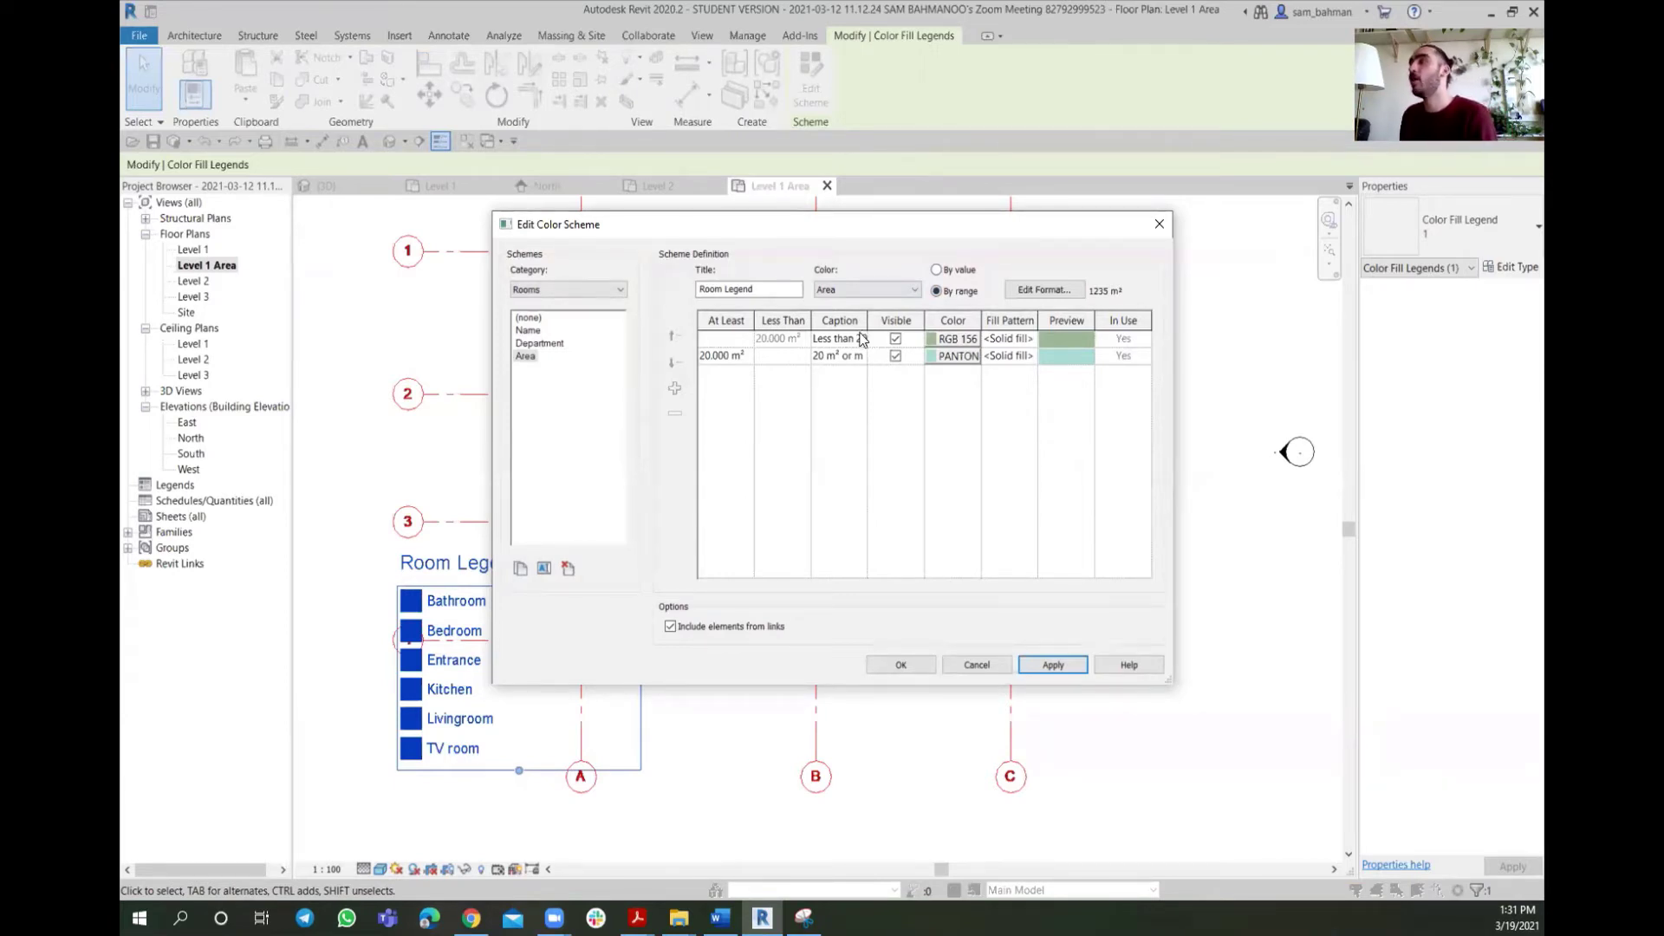
left_click(1044, 291)
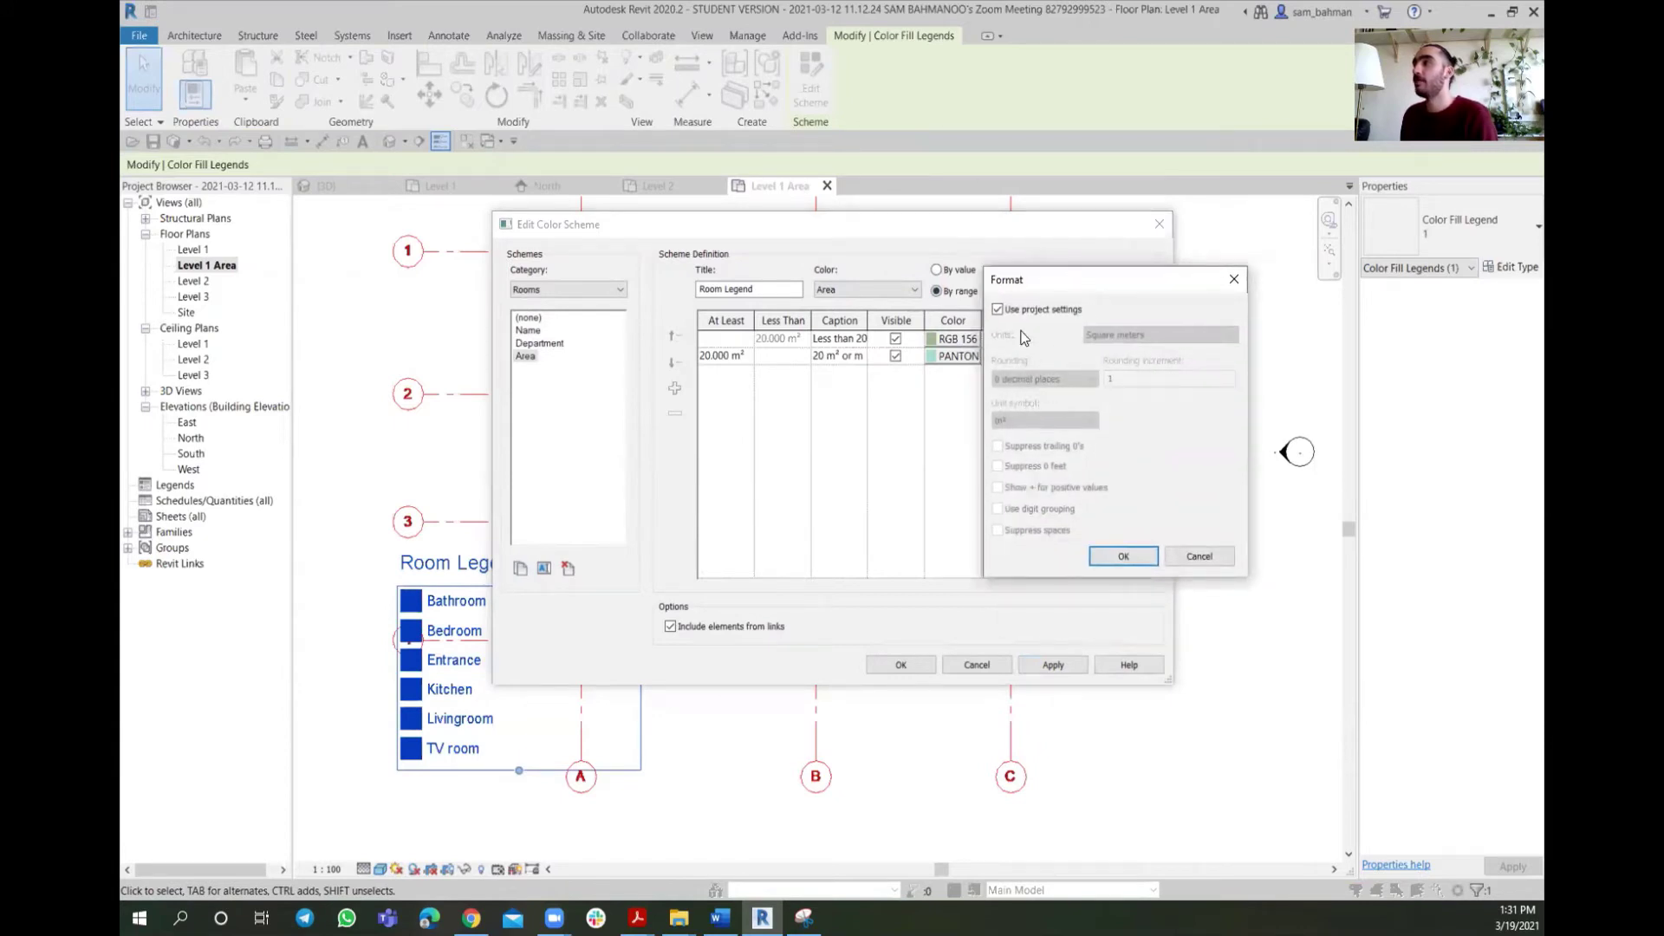
left_click(1007, 310)
left_click(1052, 378)
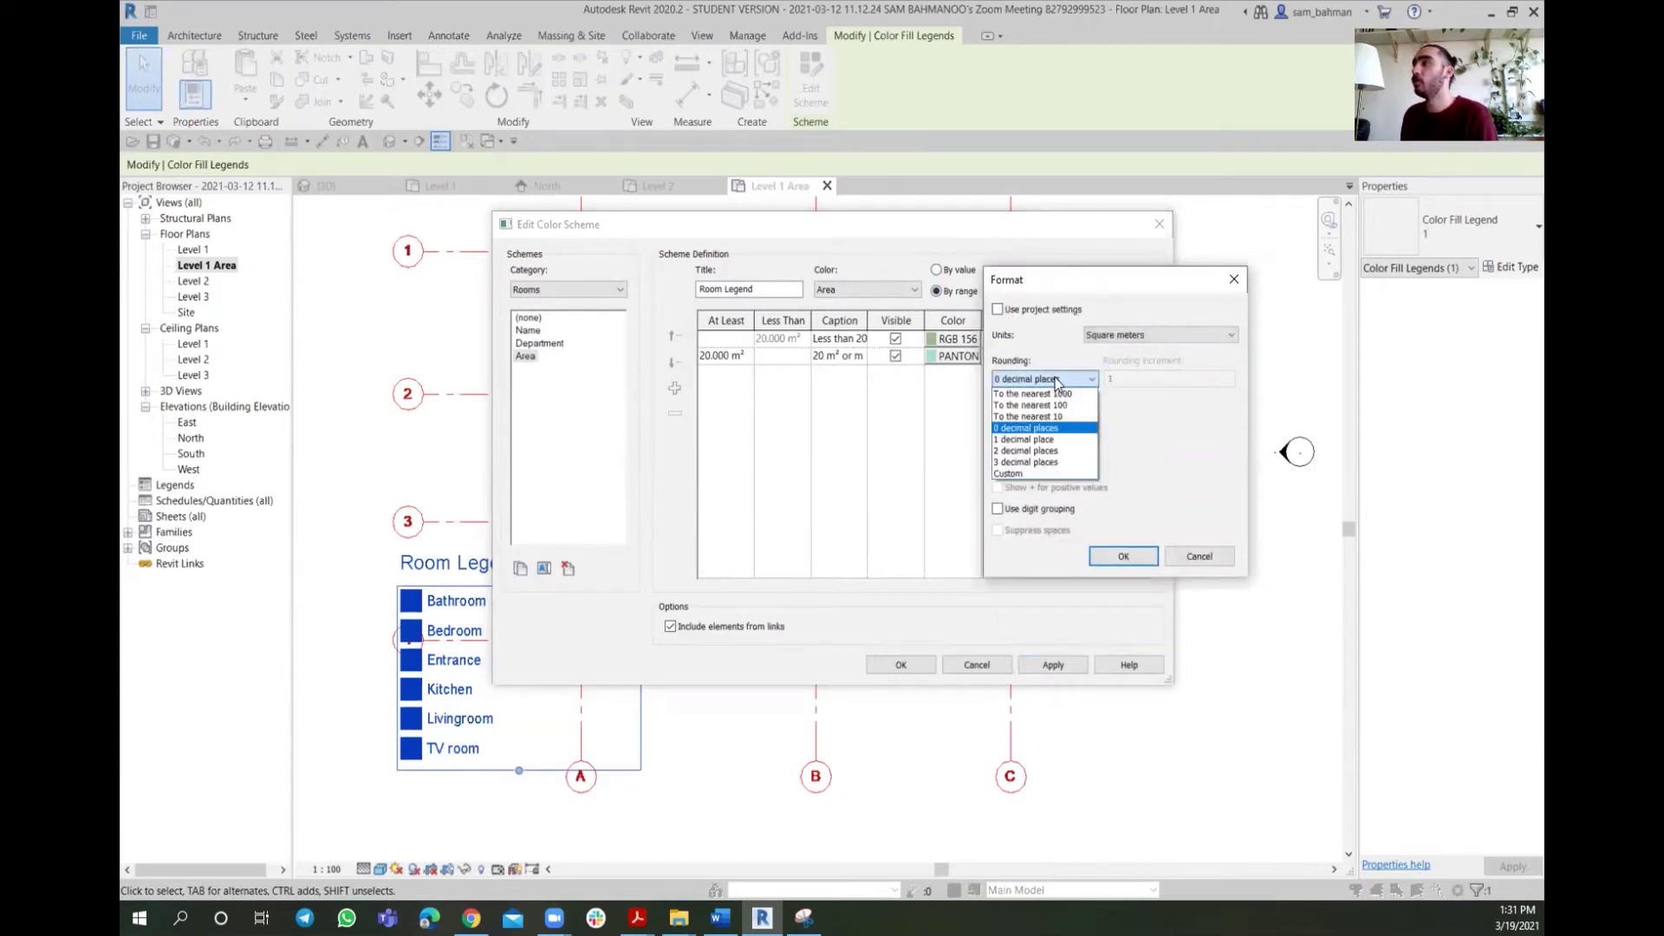
left_click(1038, 451)
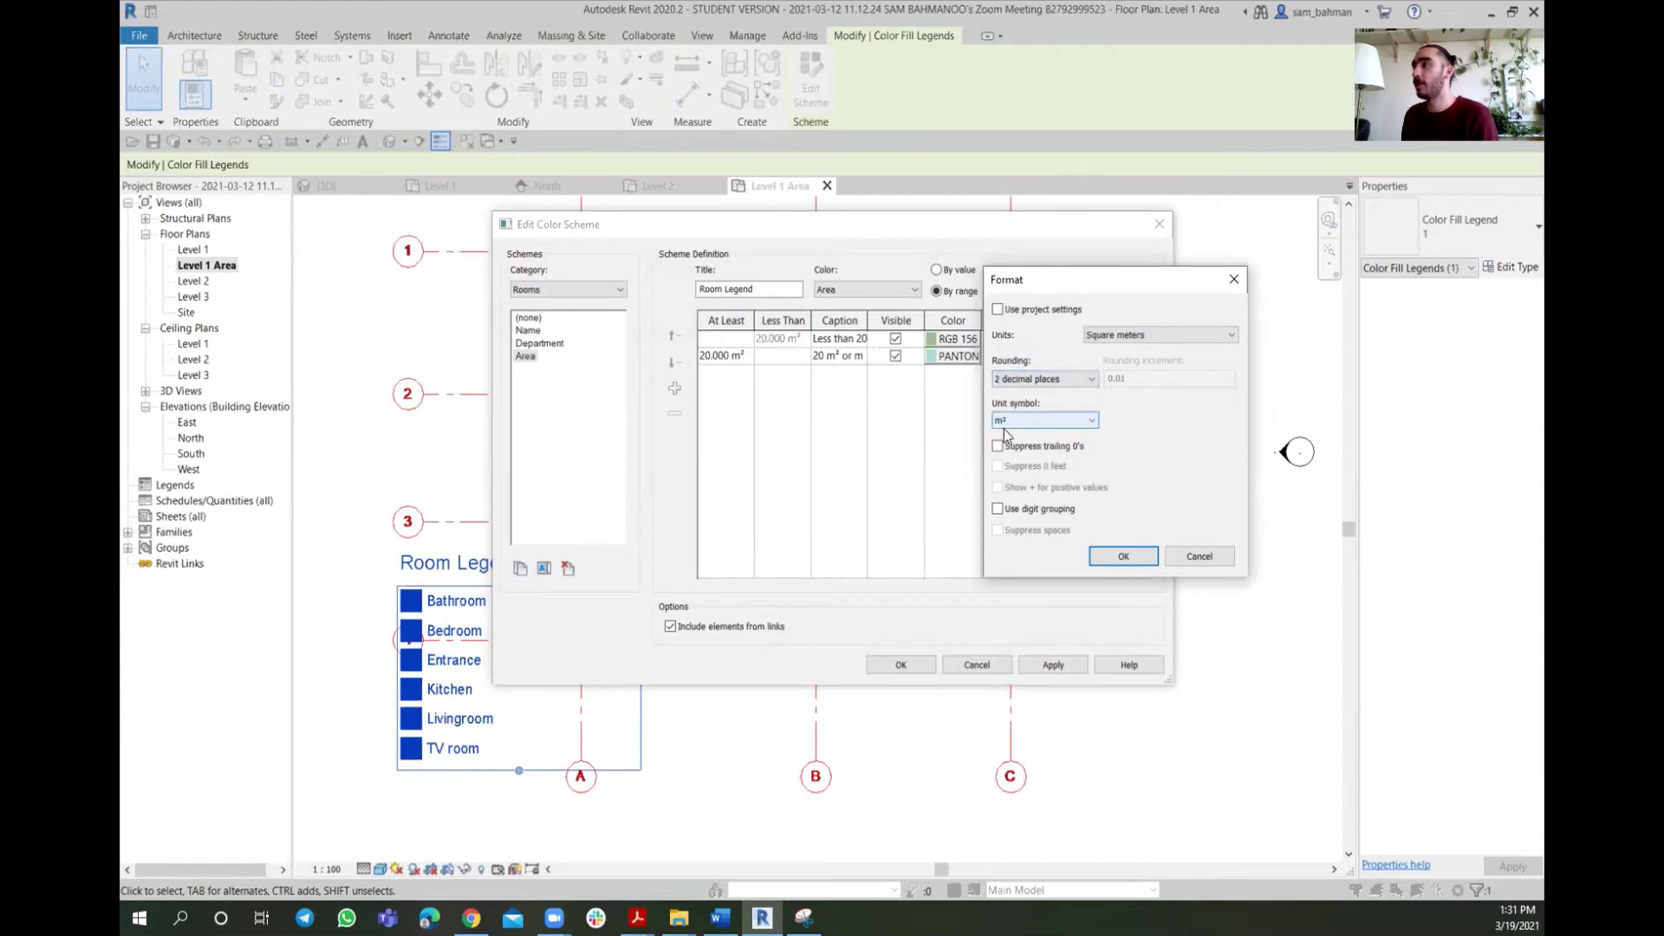
left_click(1118, 556)
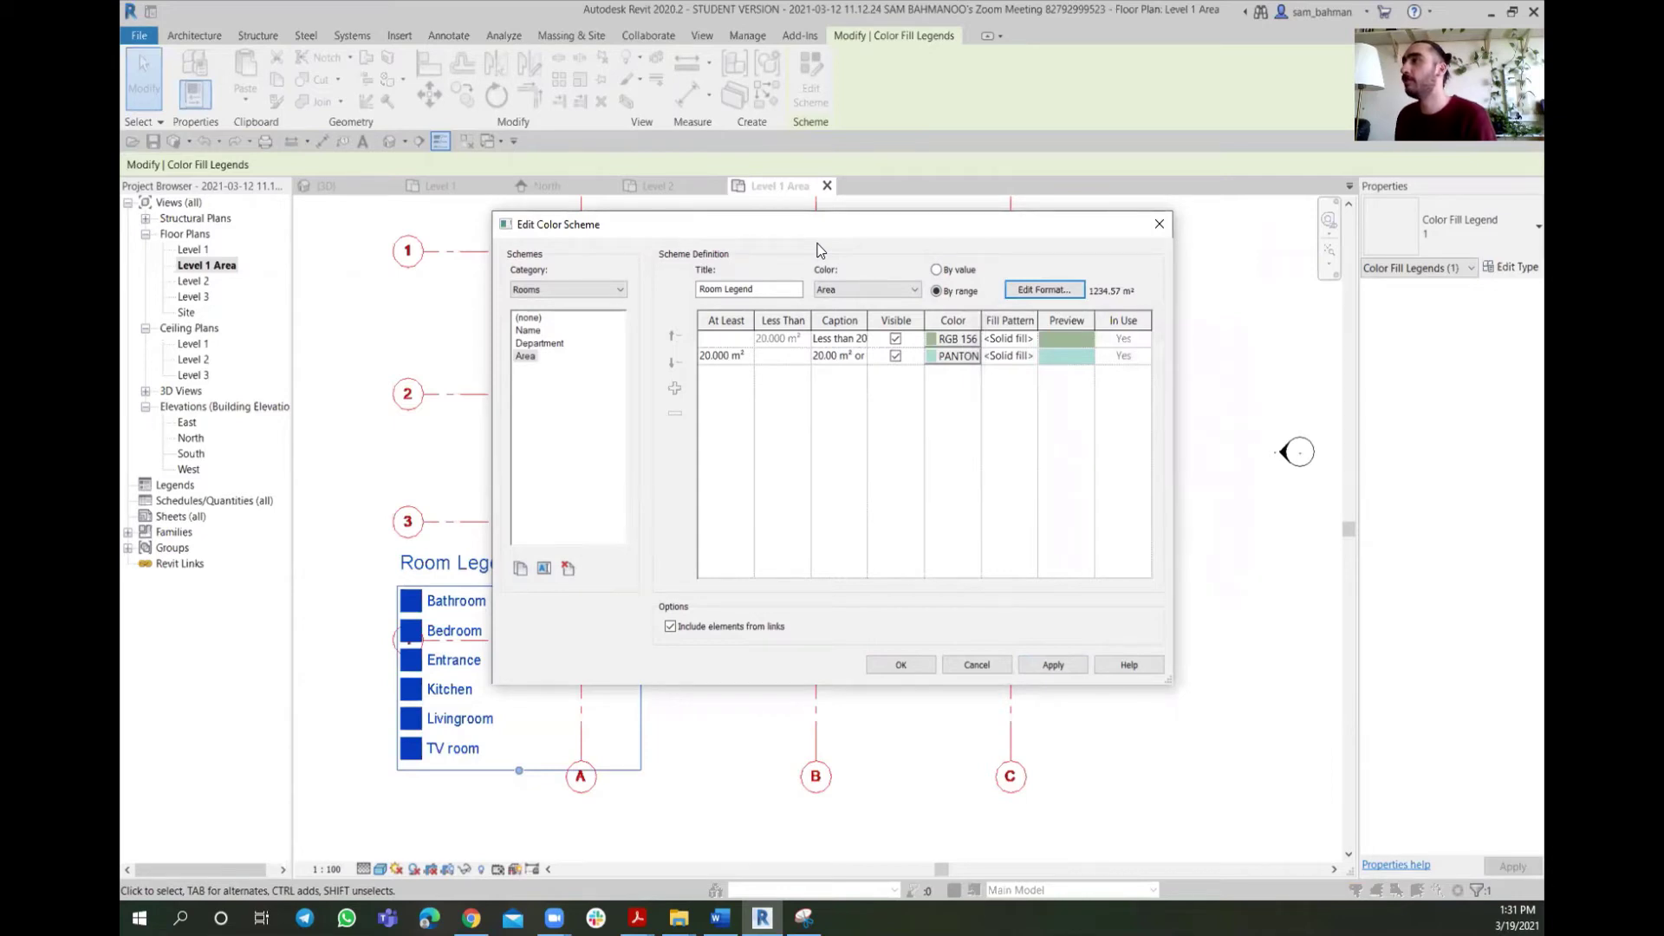
Apply the Area color scheme to the Level 1 Area plan, close the scheme editor and inspect the recolored rooms
left_click_drag(818, 224, 870, 200)
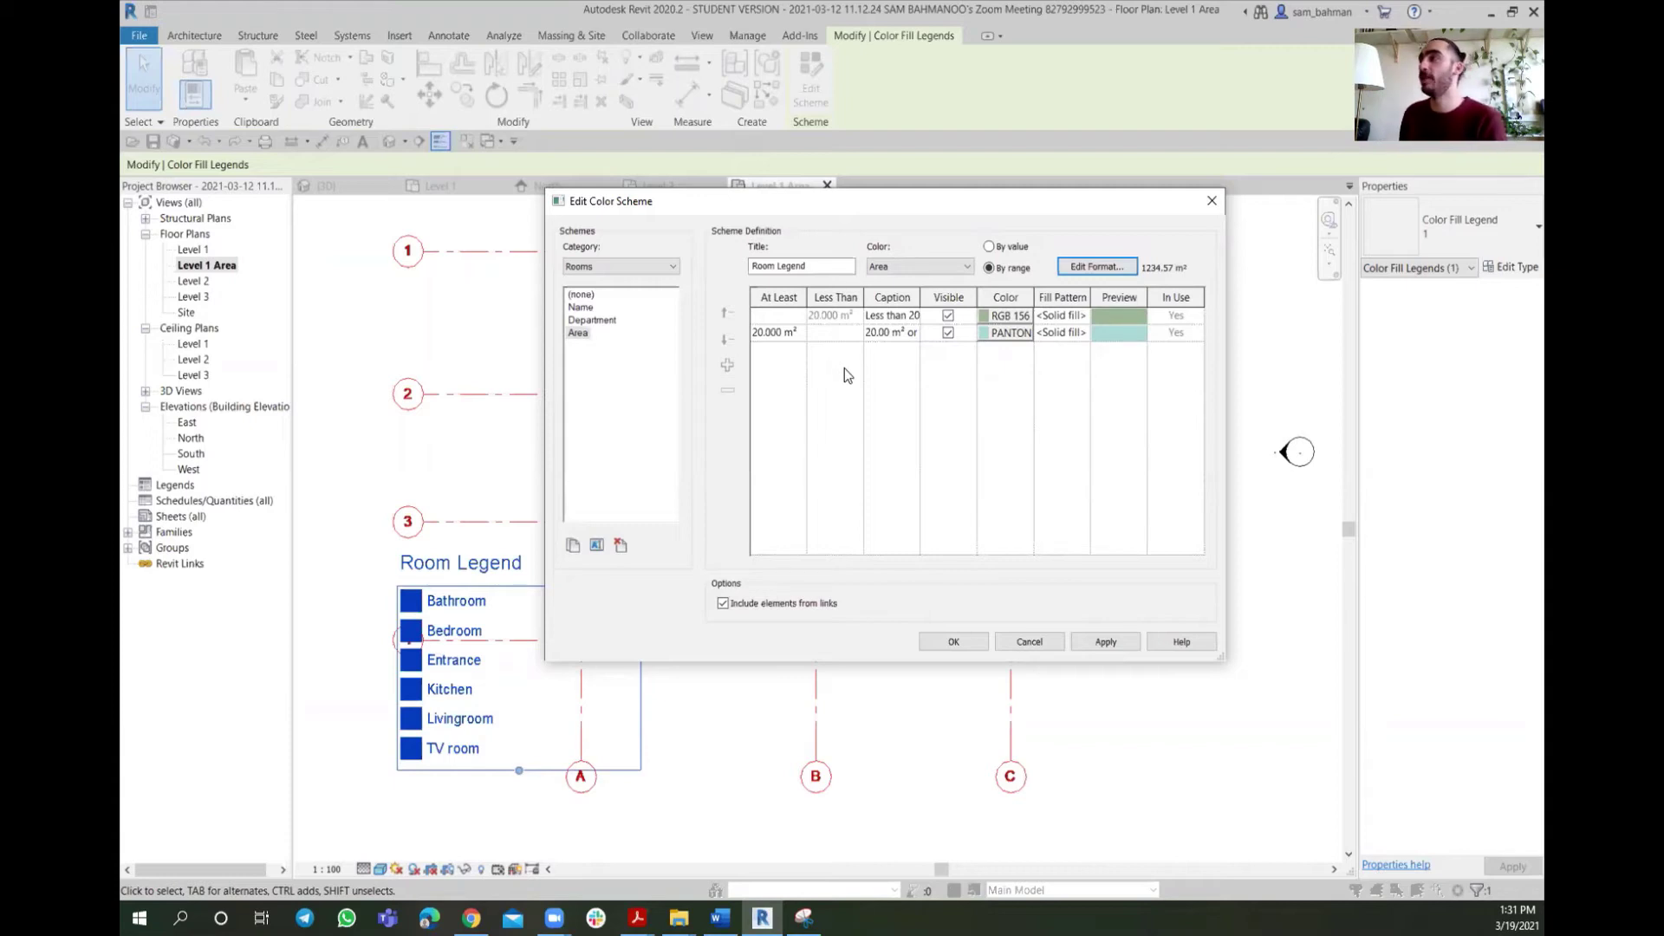
left_click(1108, 643)
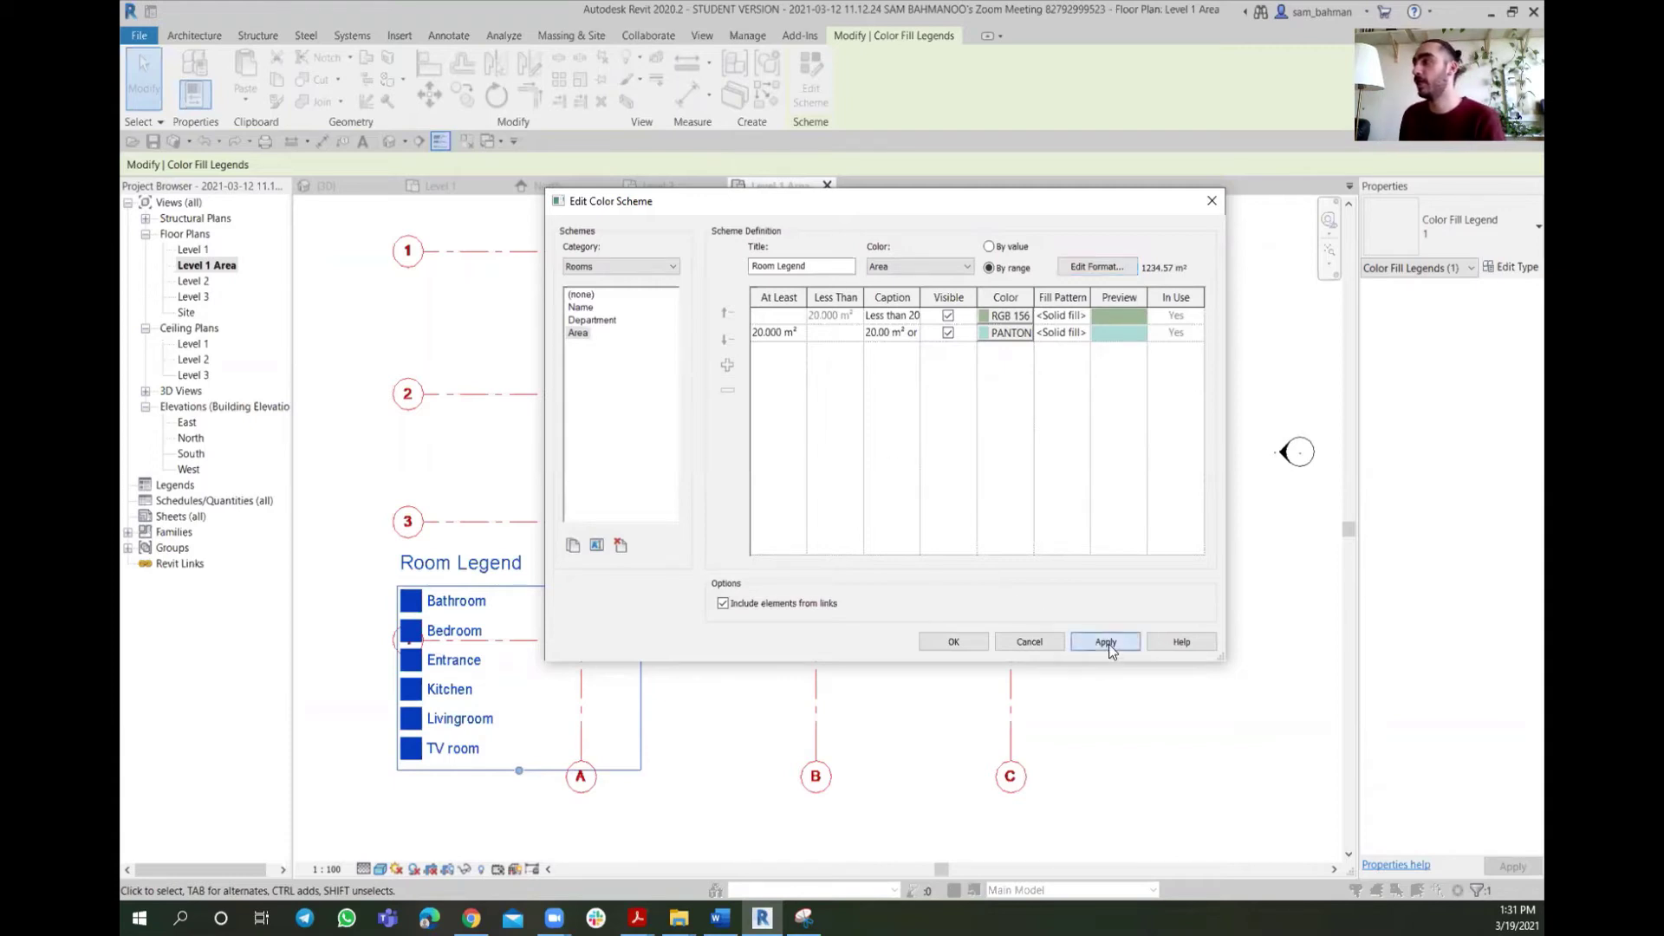
left_click(951, 642)
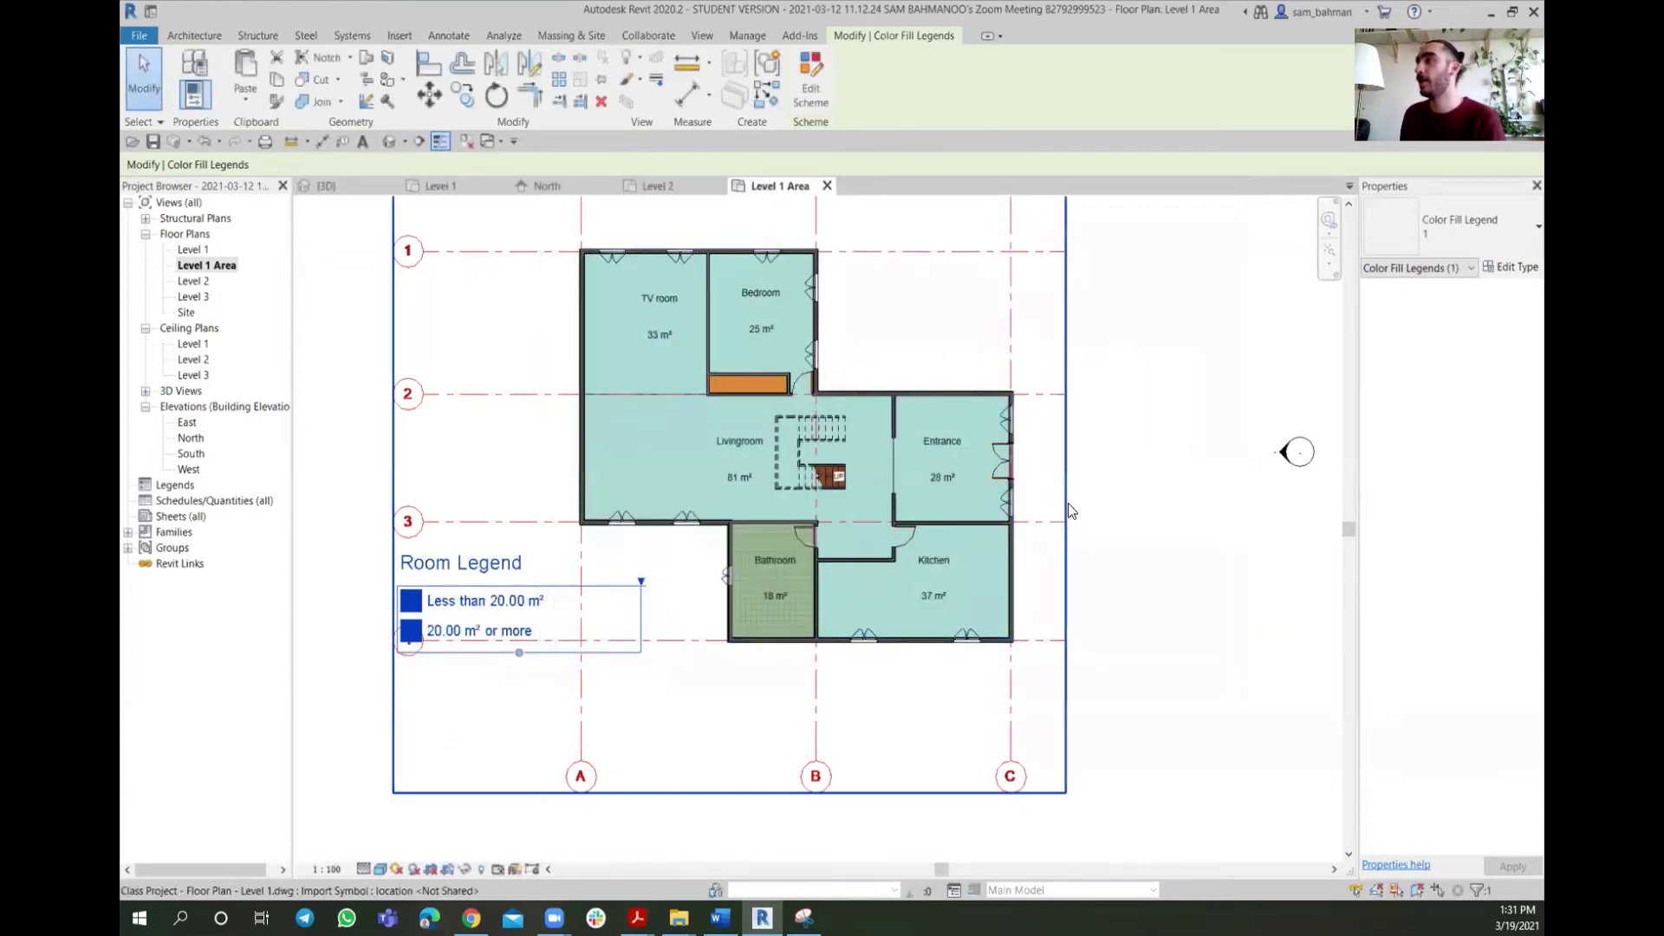
left_click(870, 561)
scroll(765, 558, "up", 2)
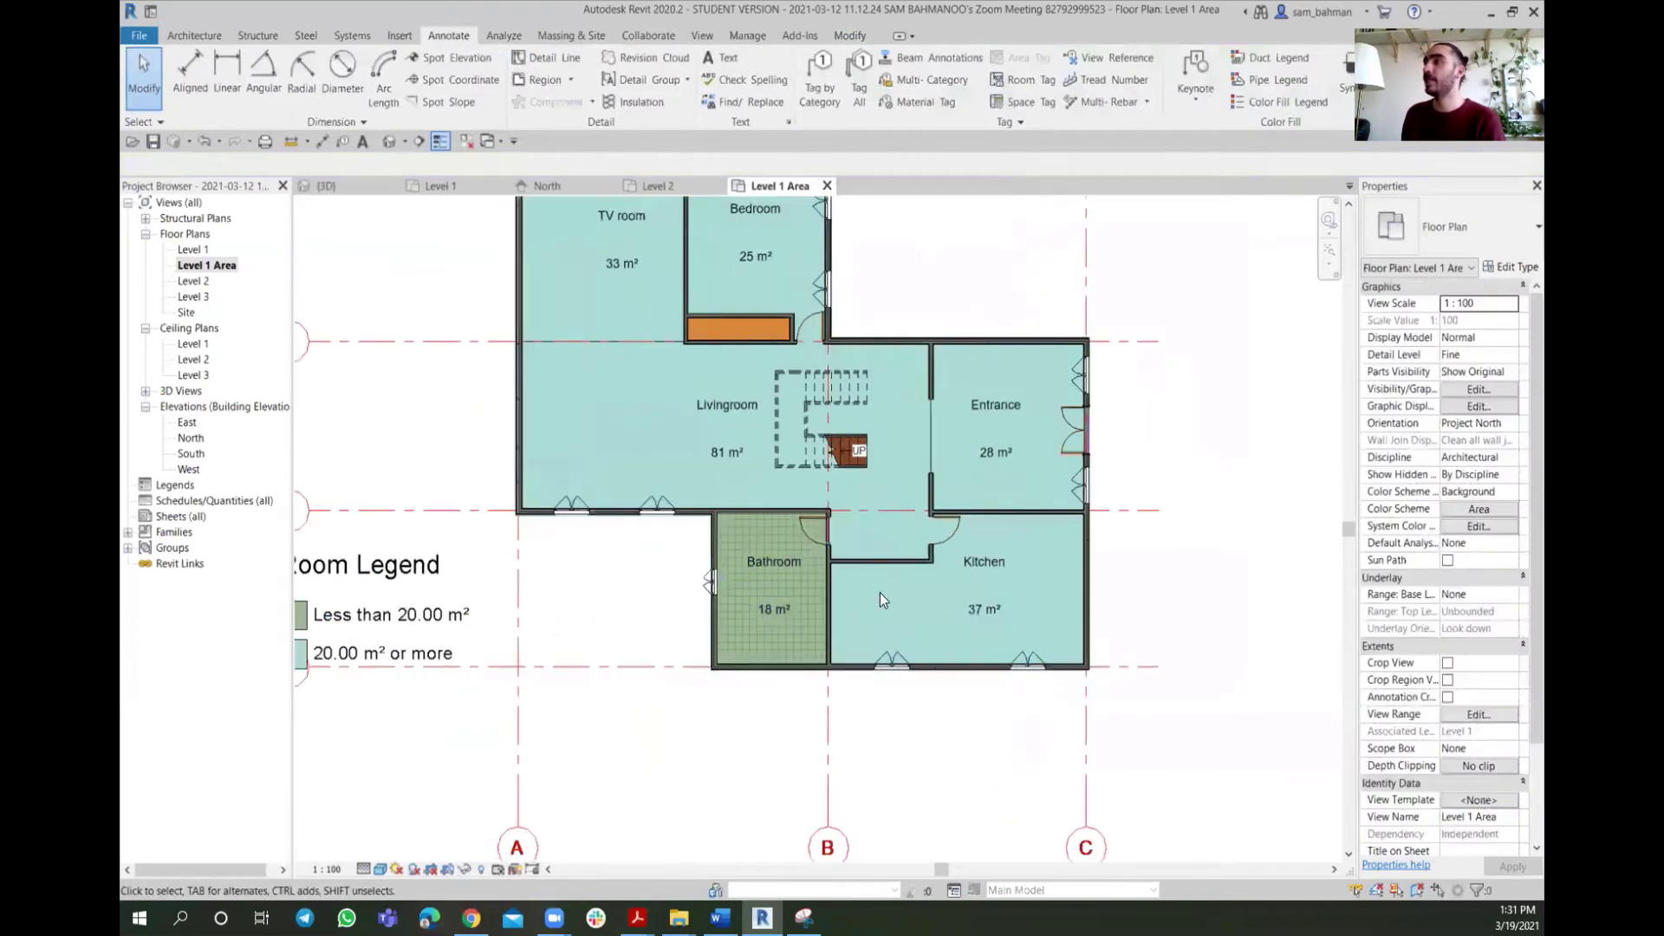
Compare the room coloring of the Level 1 Area plan with that of the Level 1 plan
middle_click_drag(804, 461, 689, 524)
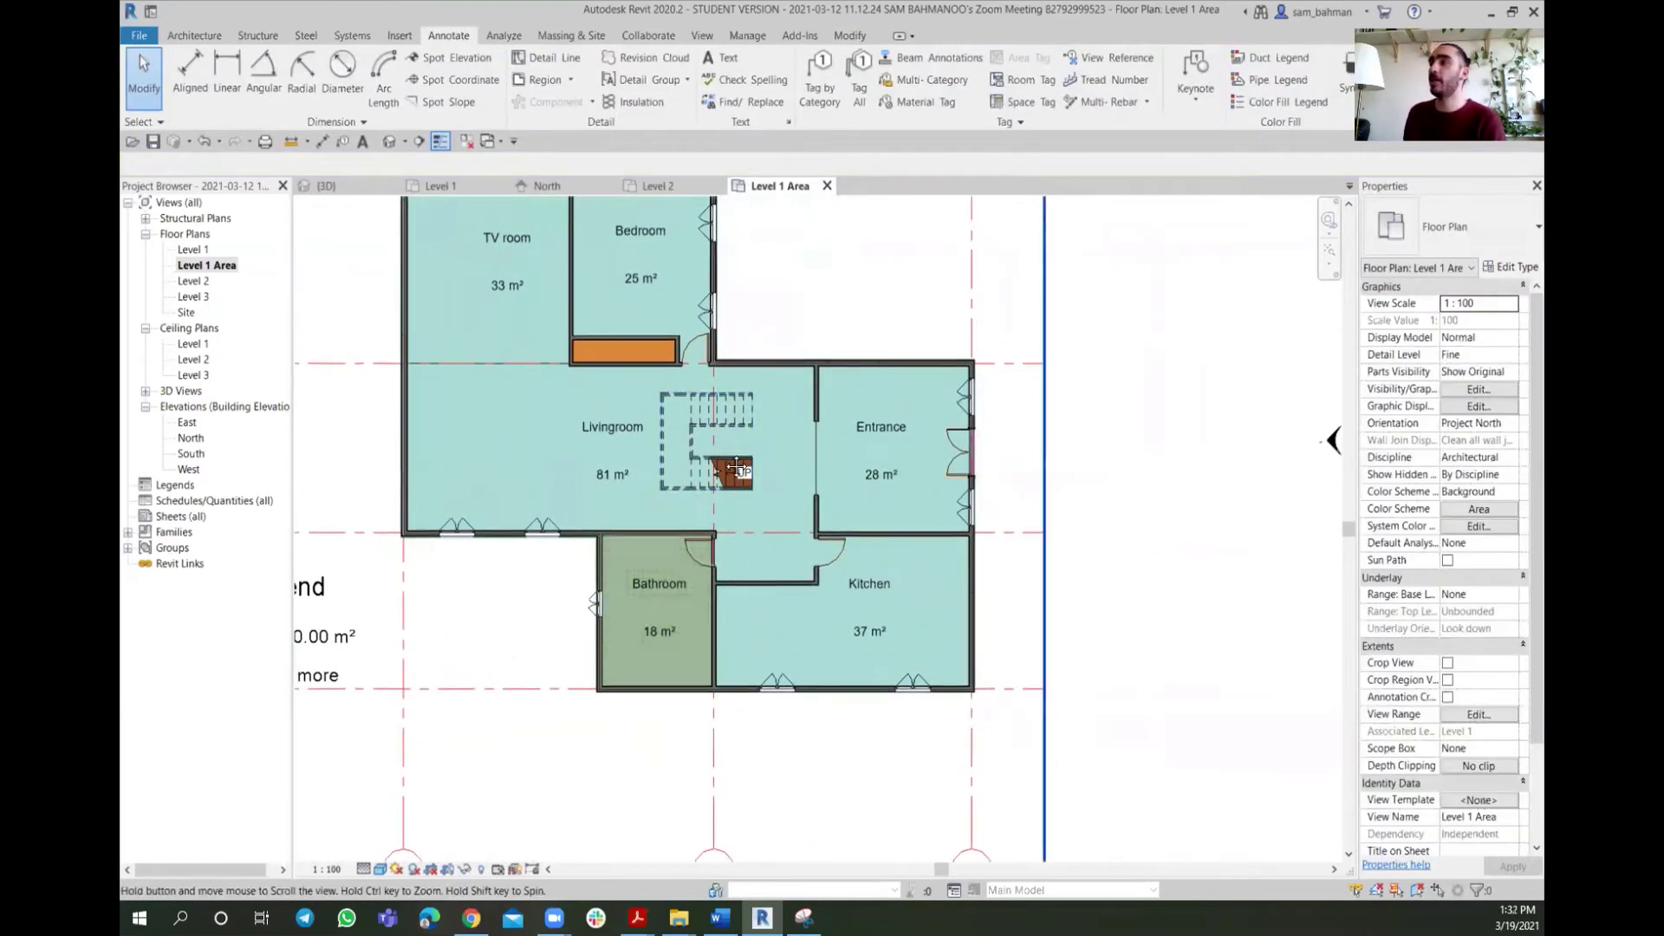
middle_click_drag(781, 383, 831, 421)
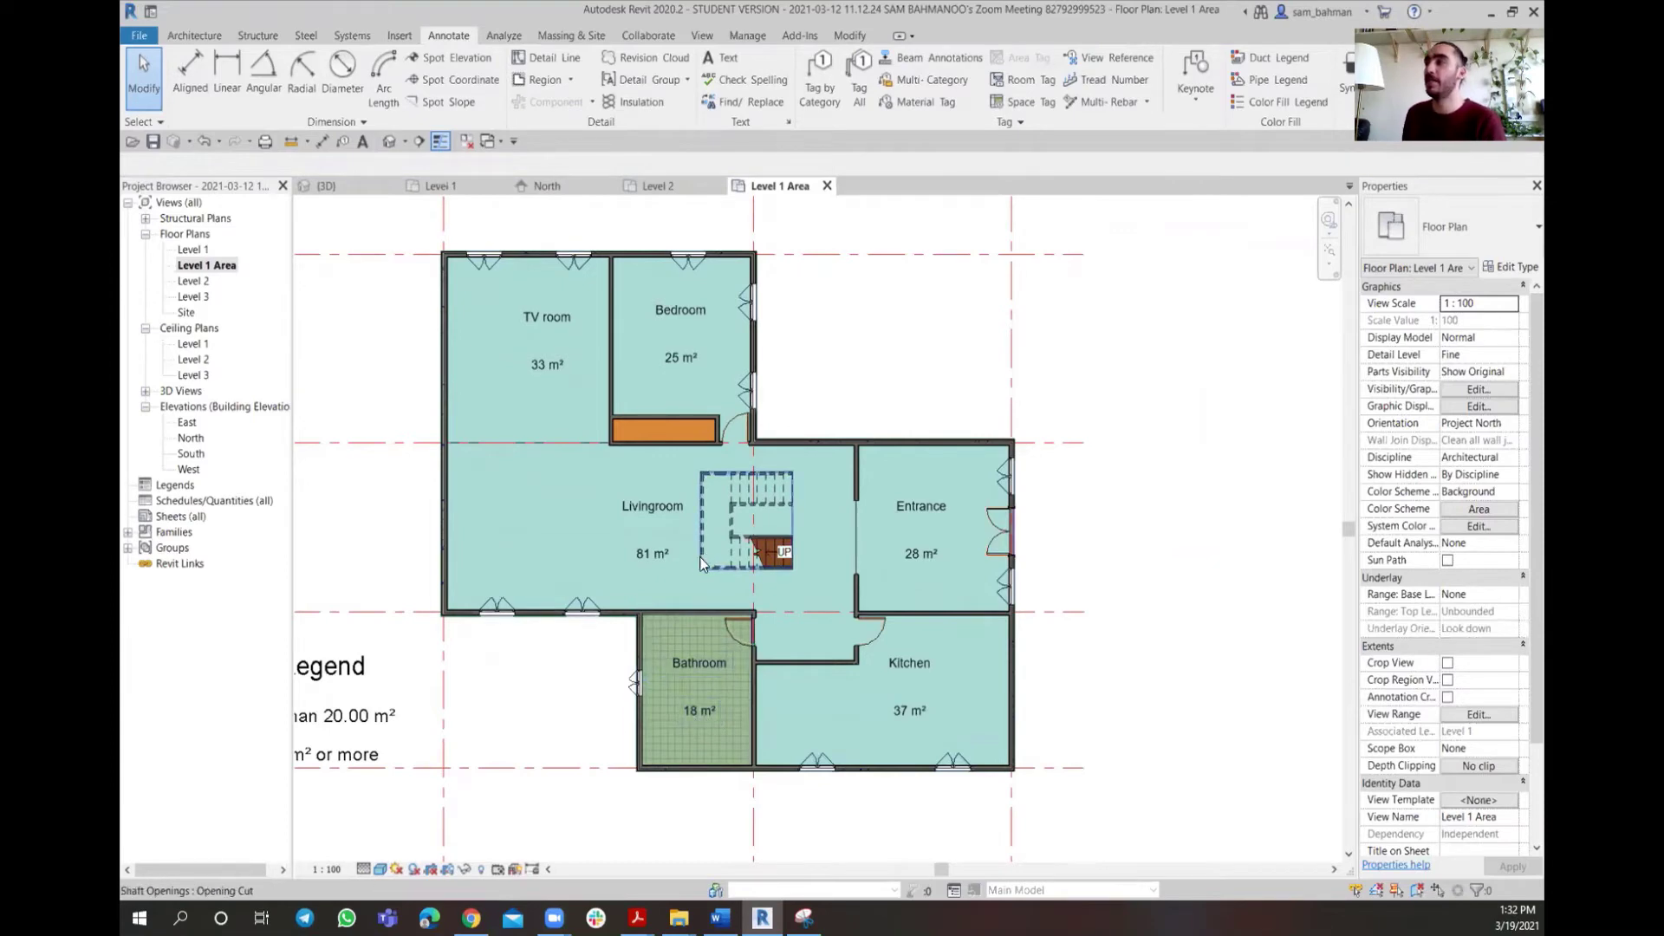
middle_click_drag(656, 552, 940, 489)
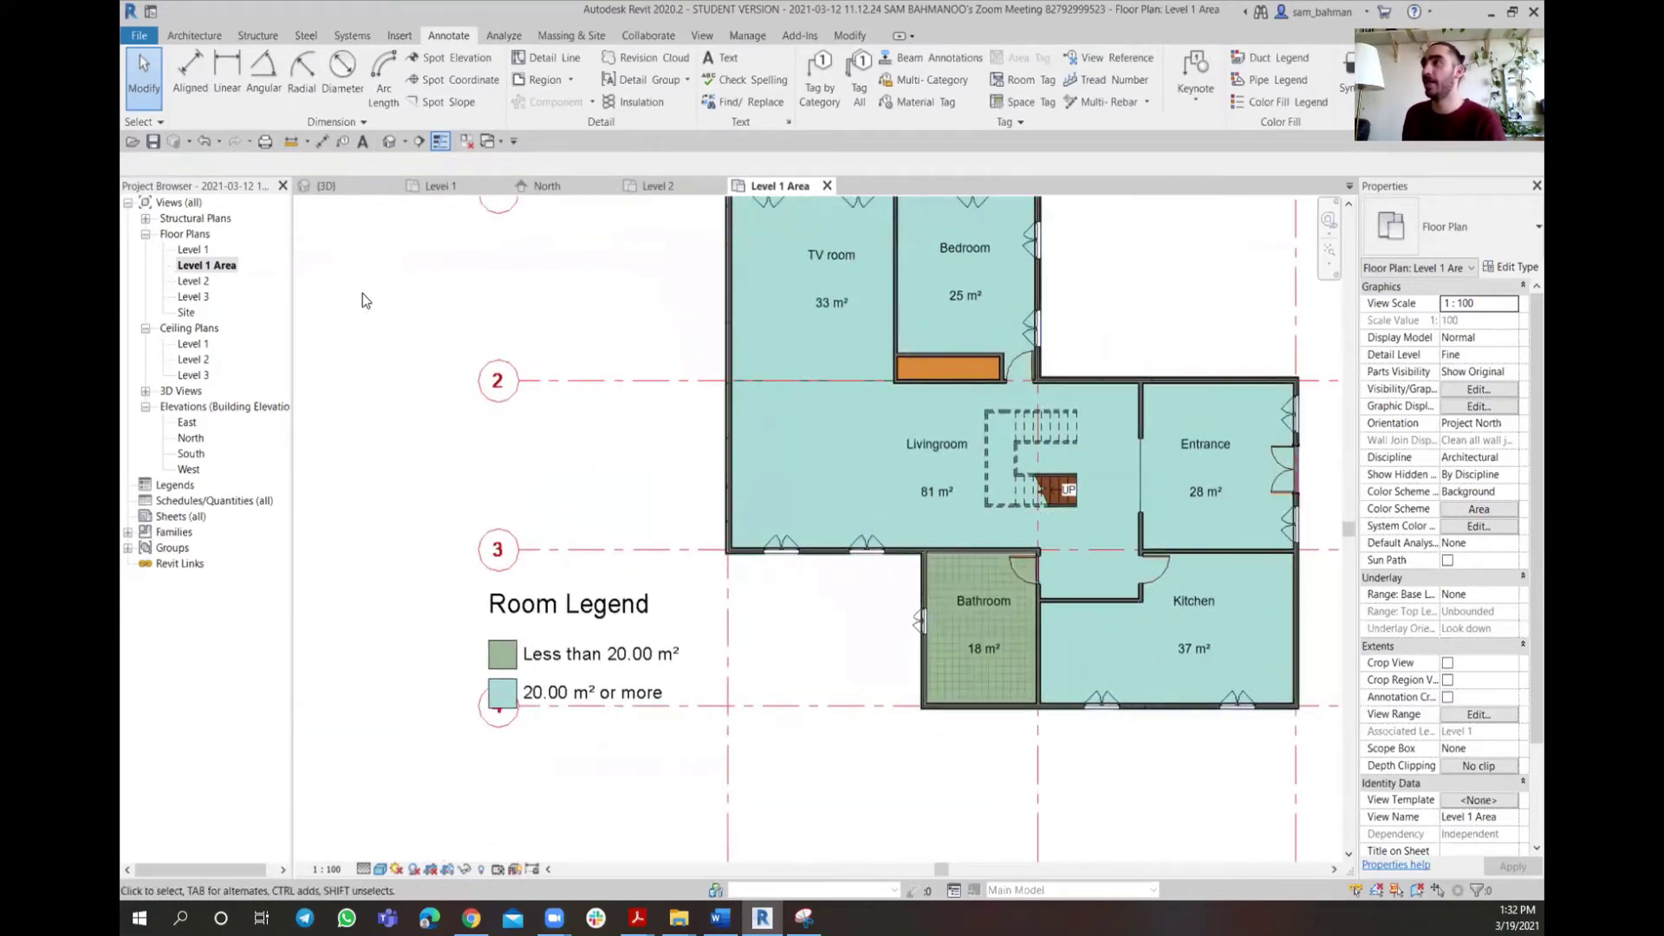
double_click(194, 251)
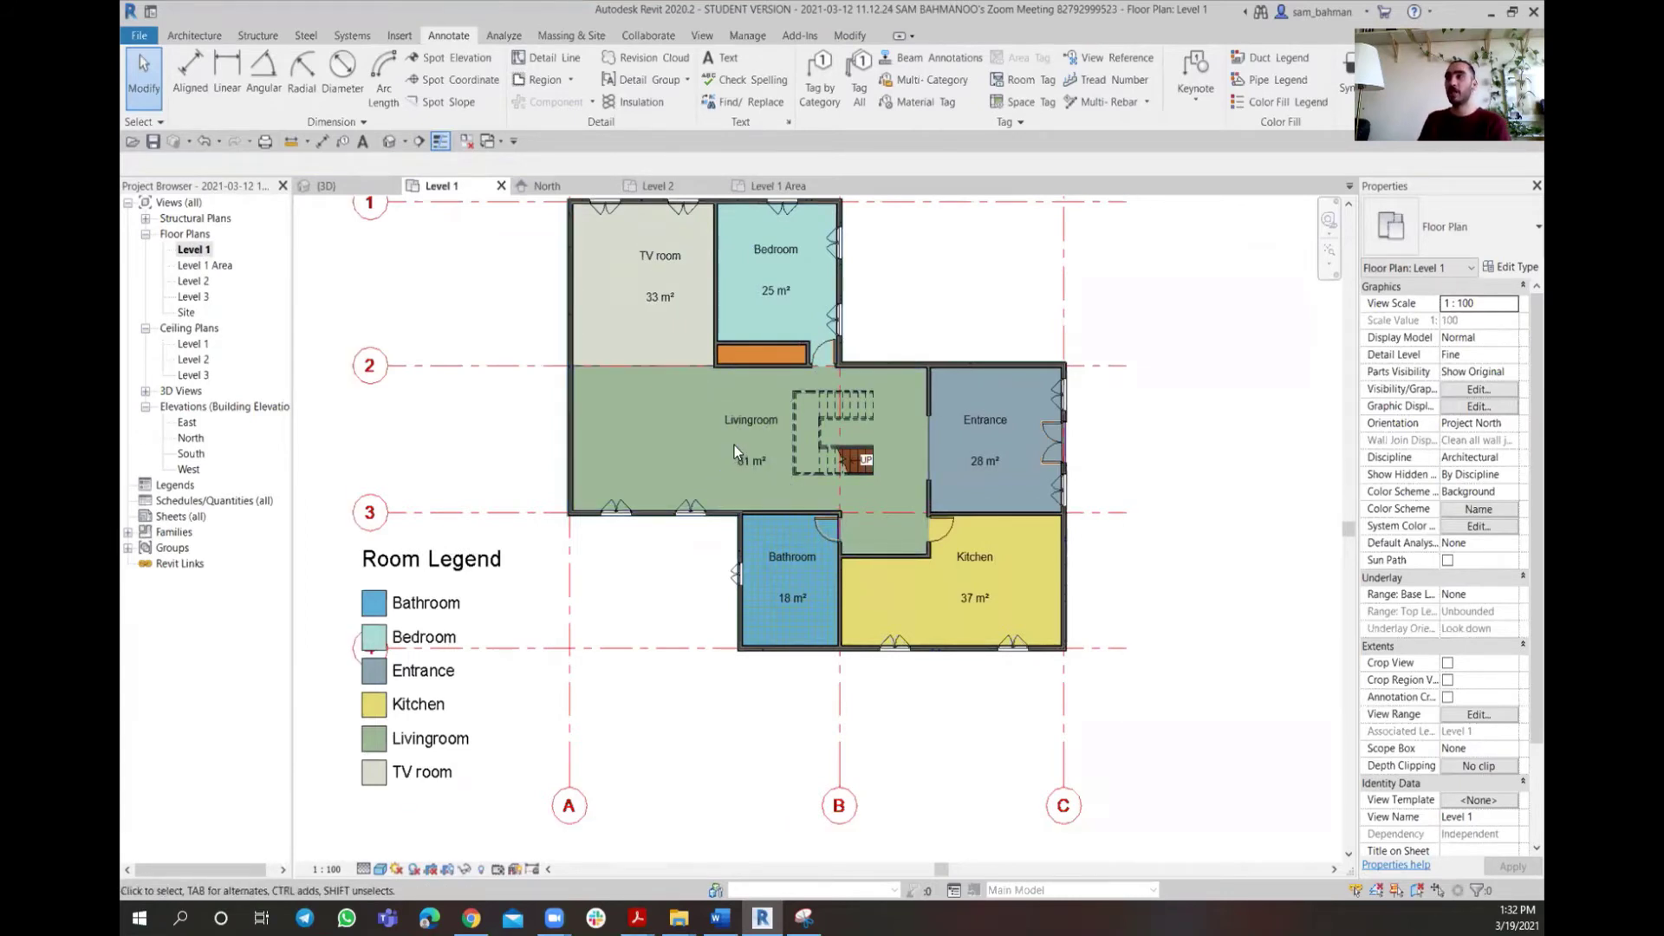
left_click(205, 266)
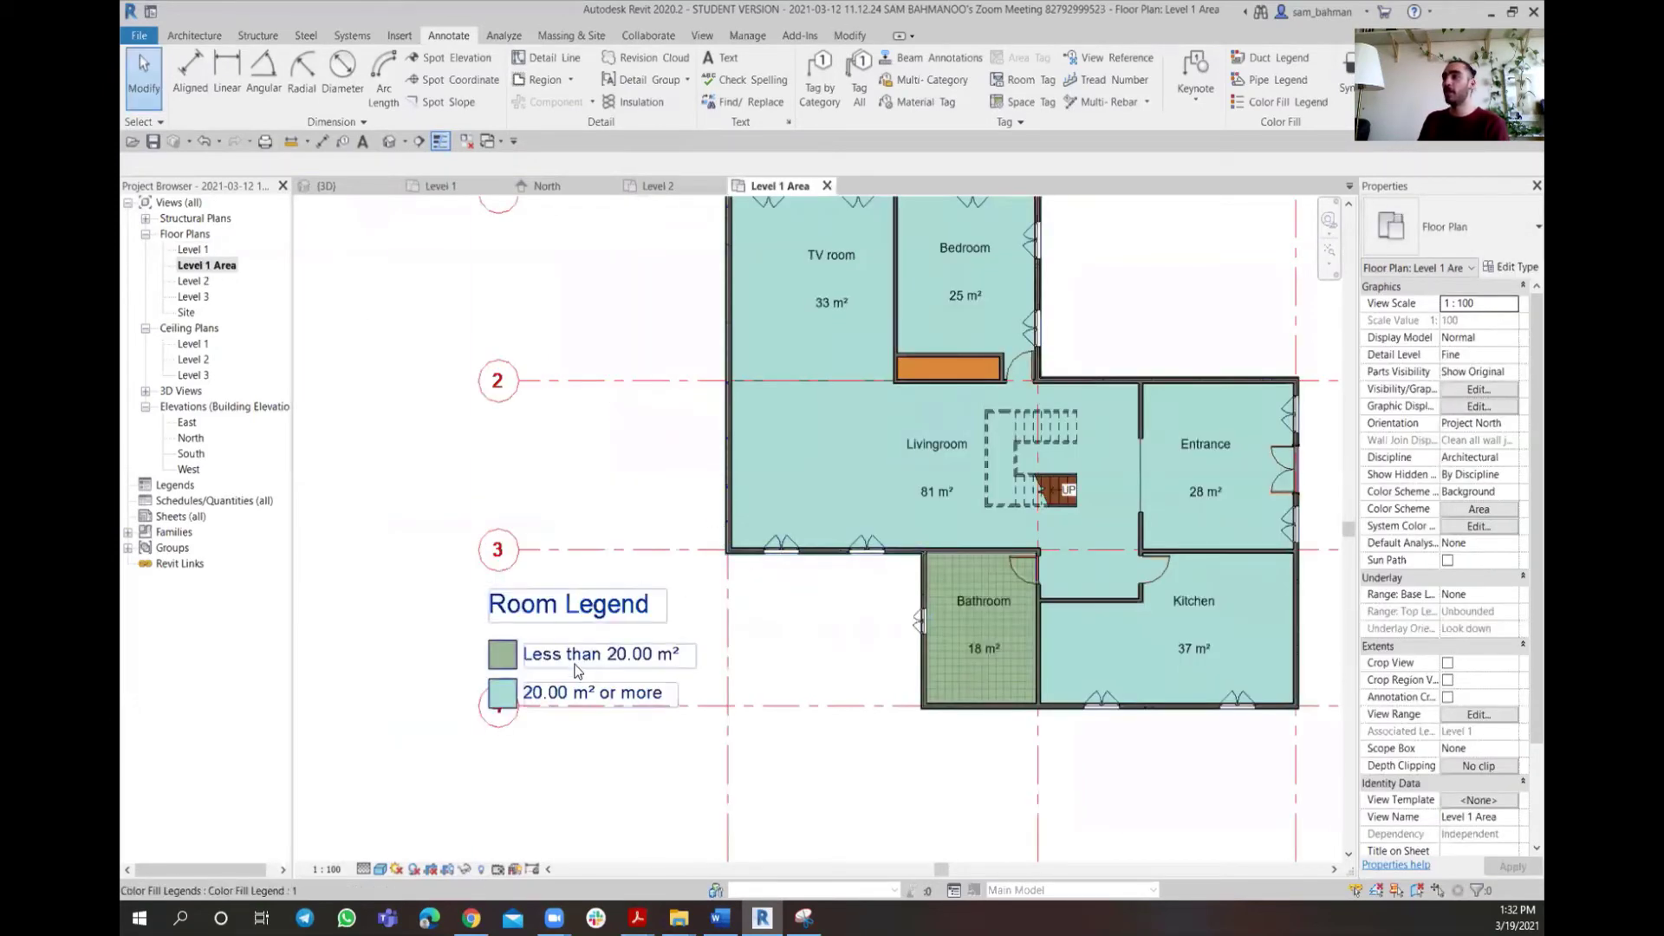
Switch the Area color scheme of the Level 1 Area plan's room legend to coloring by value and apply it
left_click(577, 669)
left_click(812, 87)
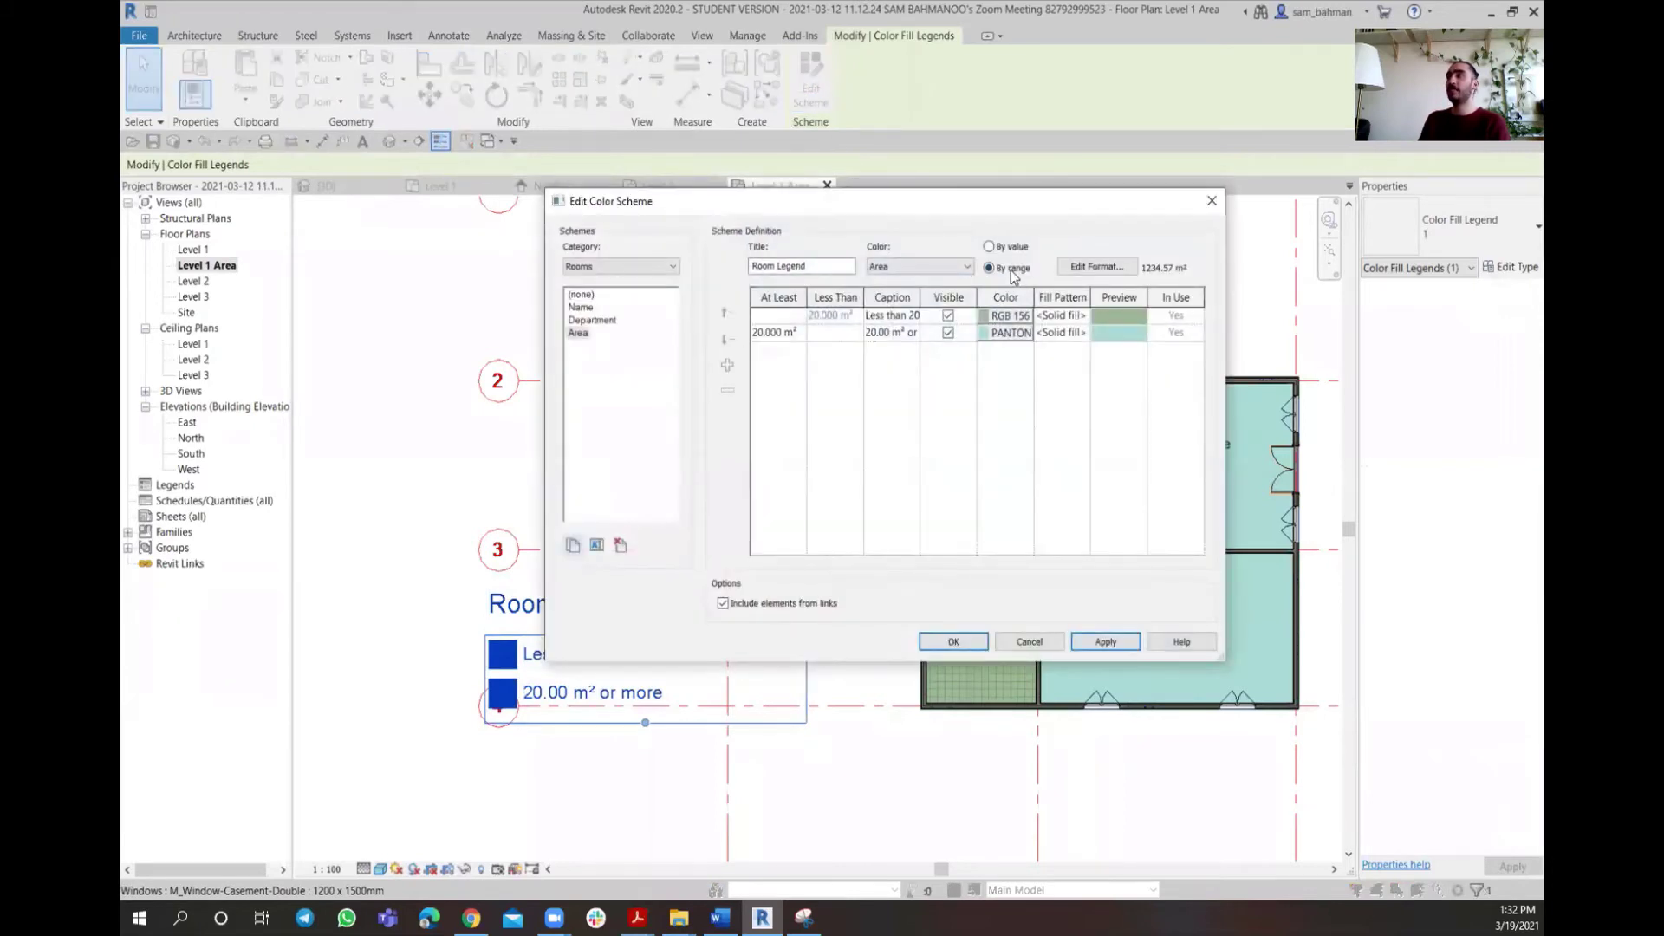
left_click(1014, 251)
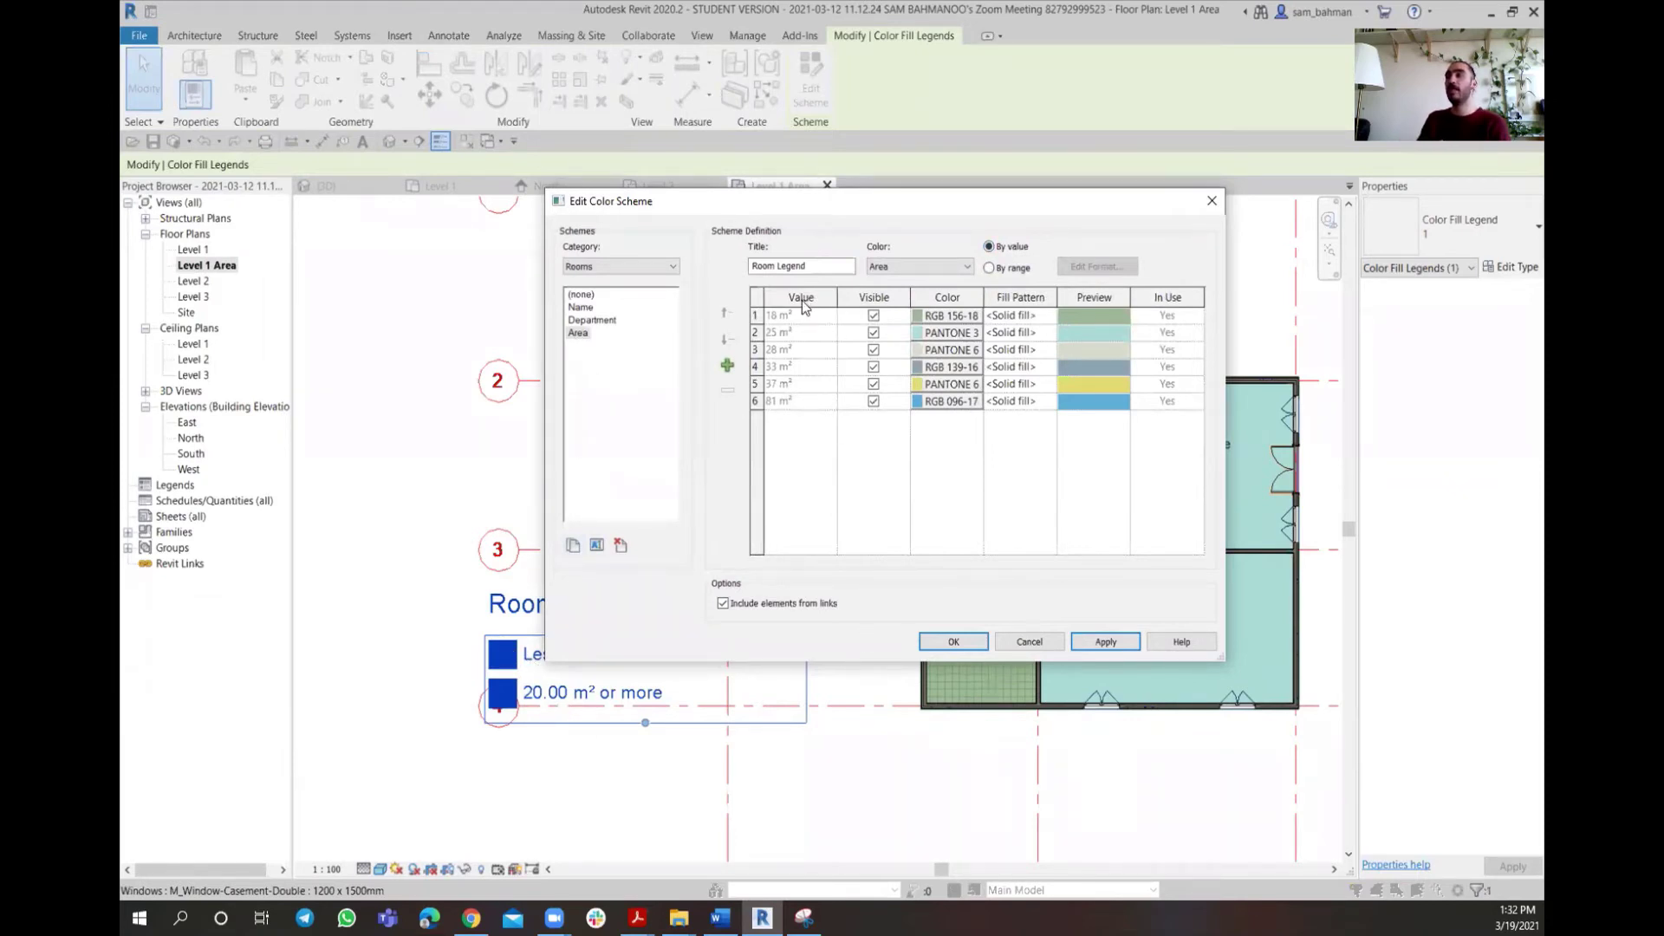
left_click(1115, 637)
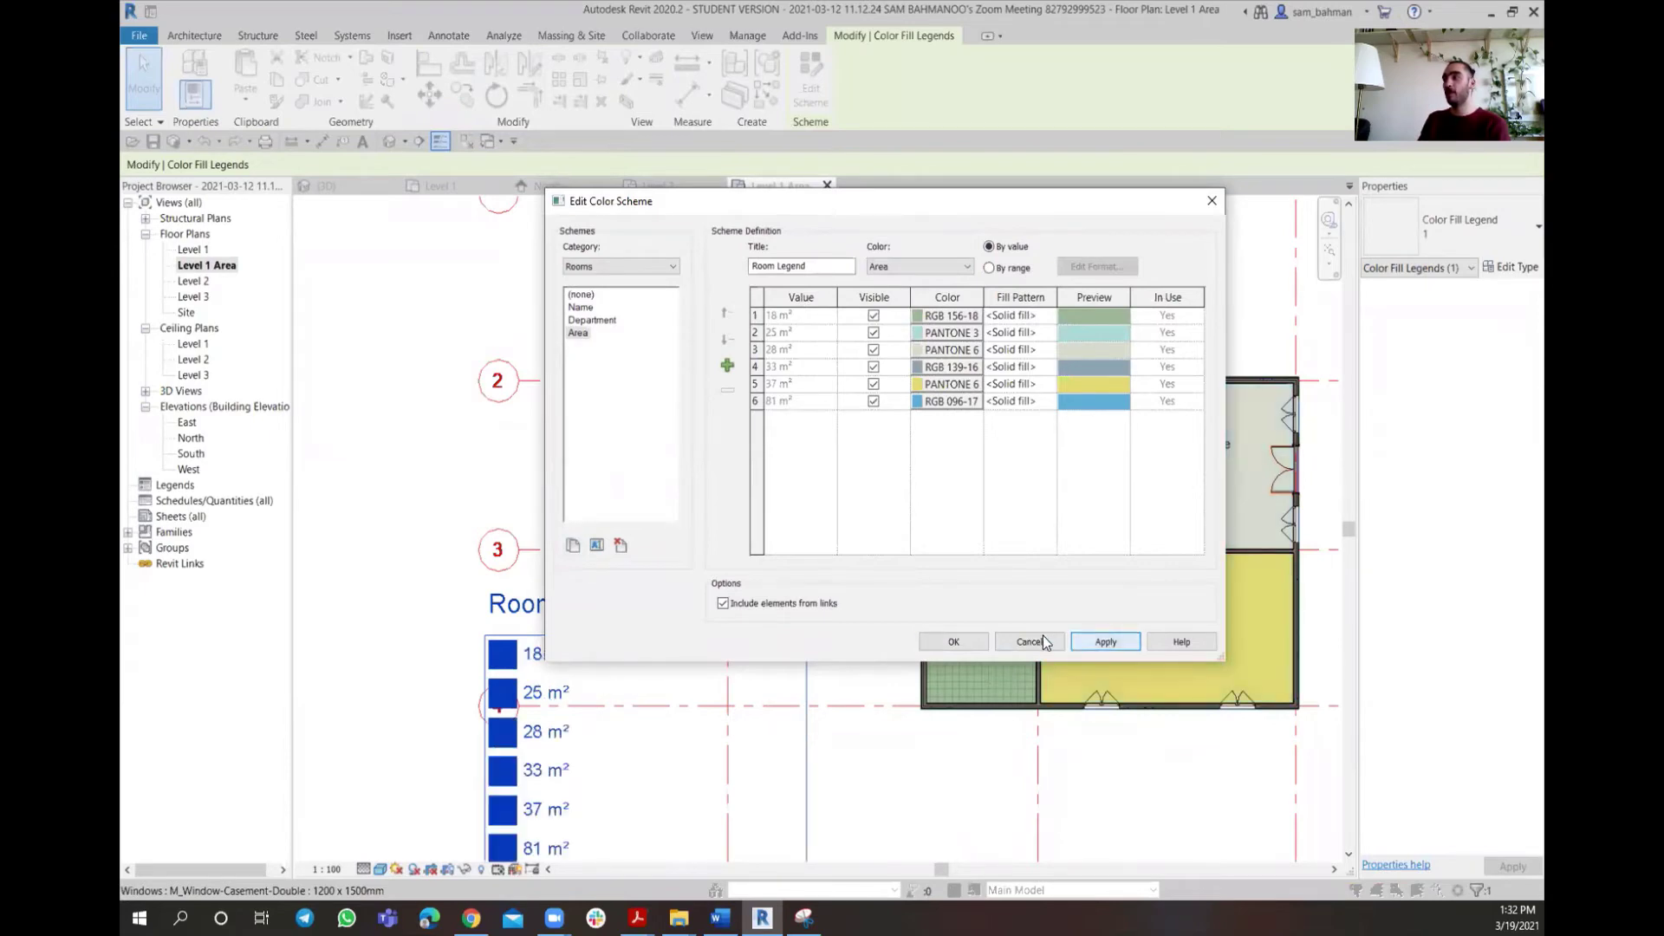
left_click(966, 636)
left_click(360, 553)
scroll(386, 542, "down", 2)
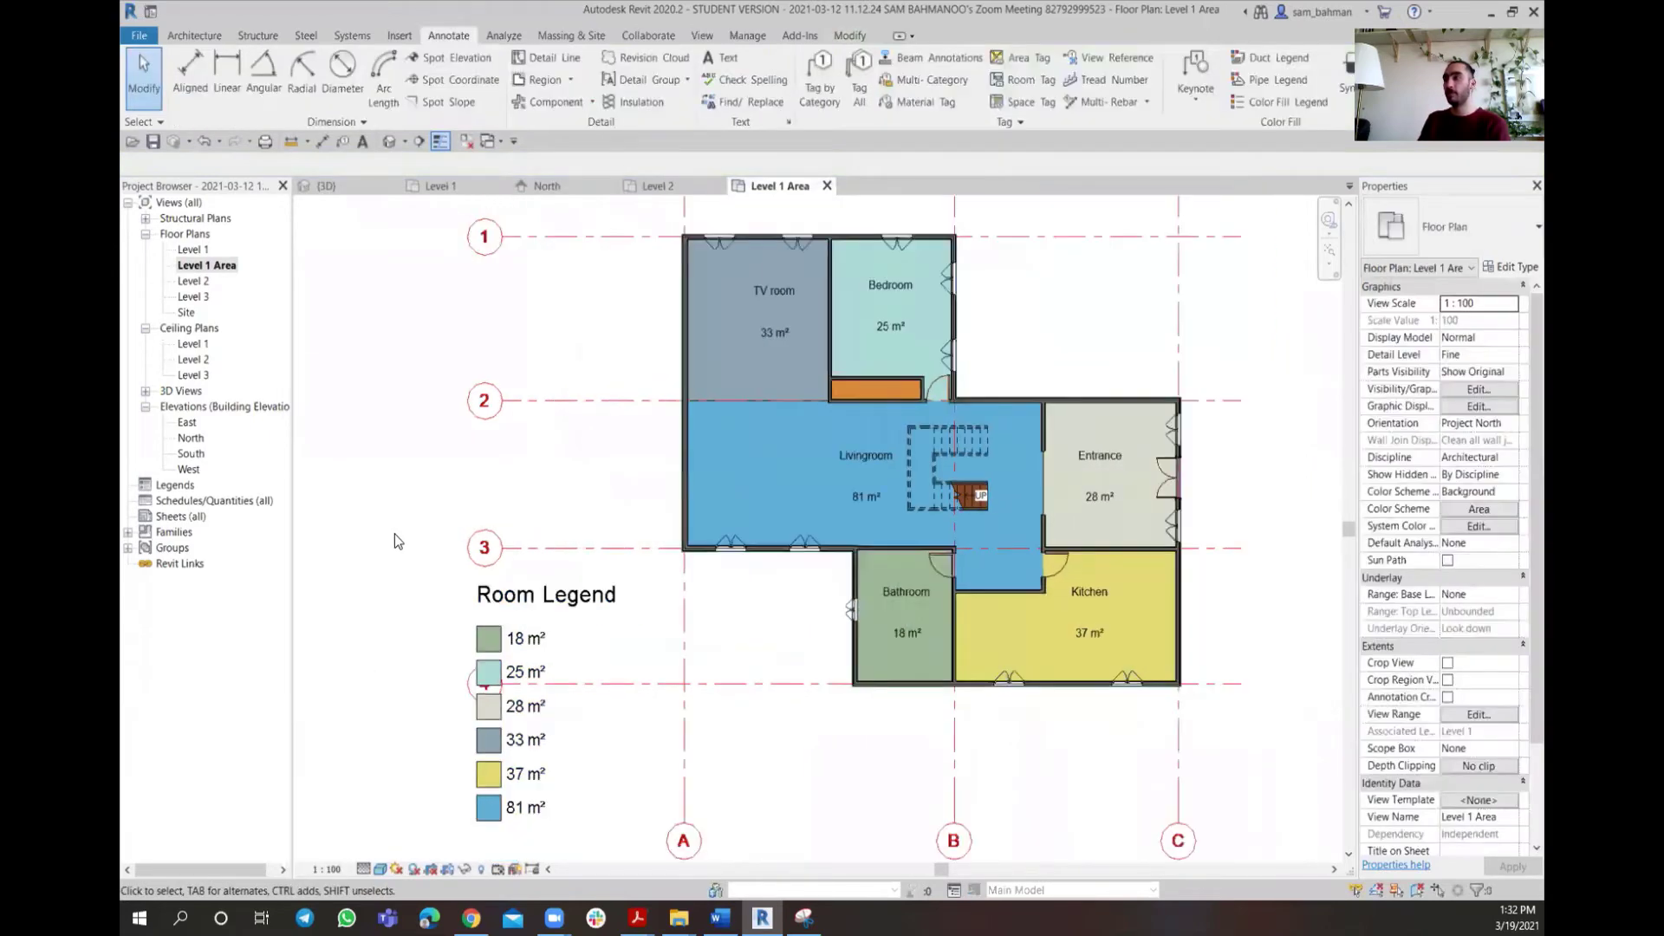
Examine the recolored rooms and legend on the Level 1 Area plan, and check the Level 2 floor plan
scroll(464, 680, "up", 4)
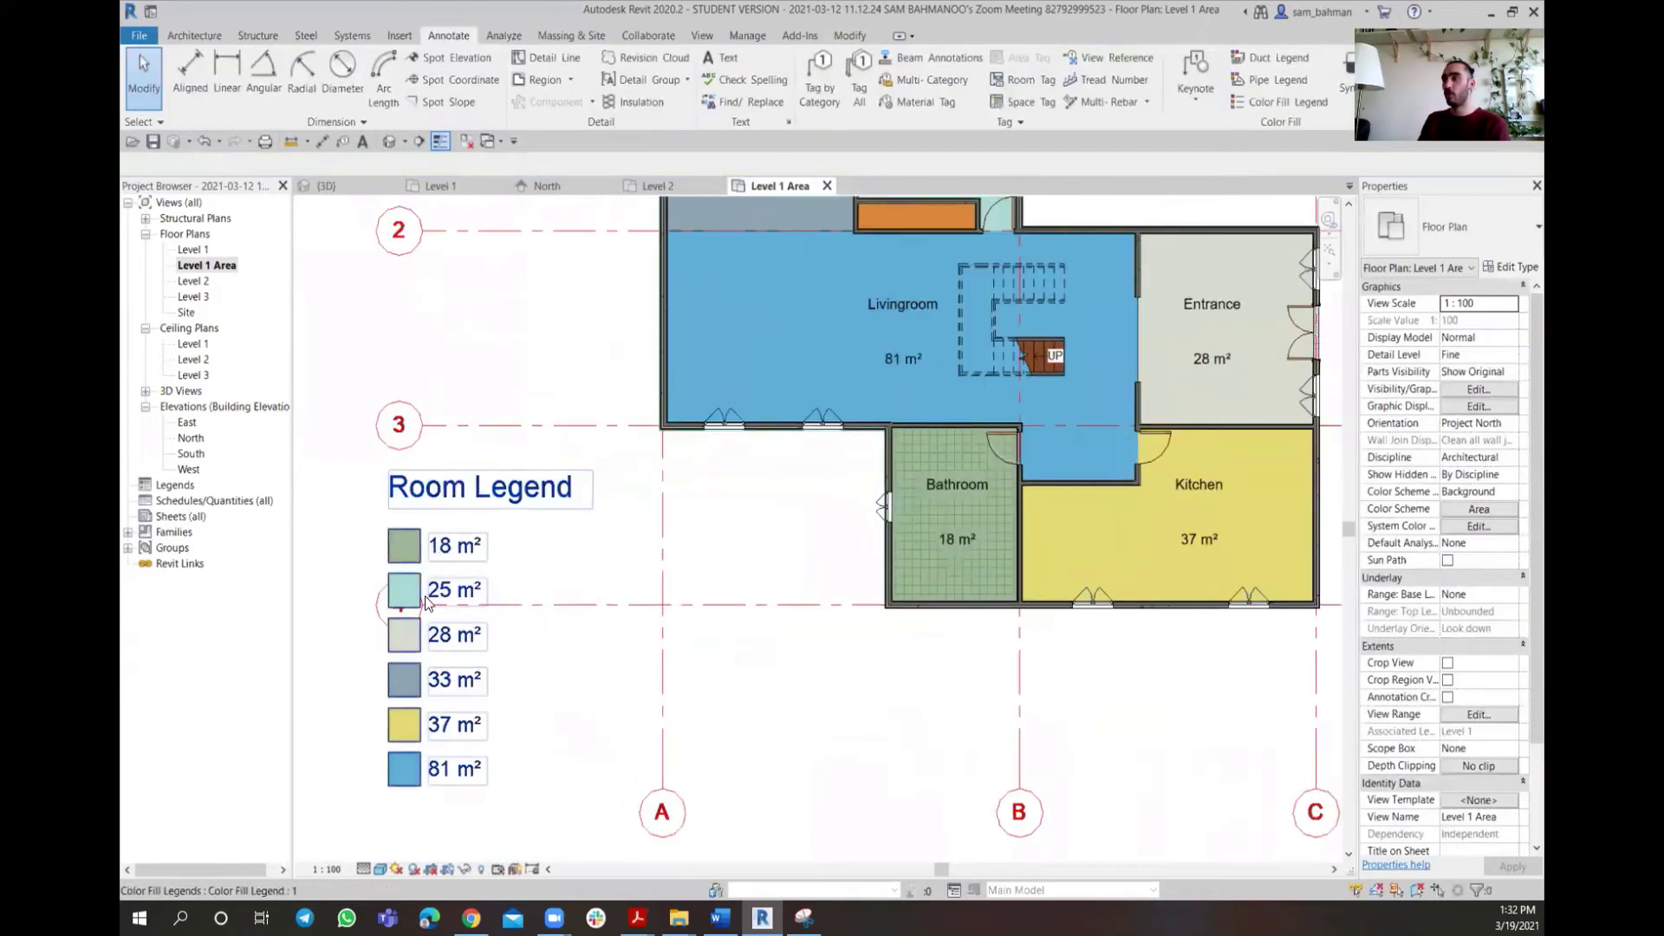
scroll(546, 702, "down", 2)
scroll(830, 496, "up", 2)
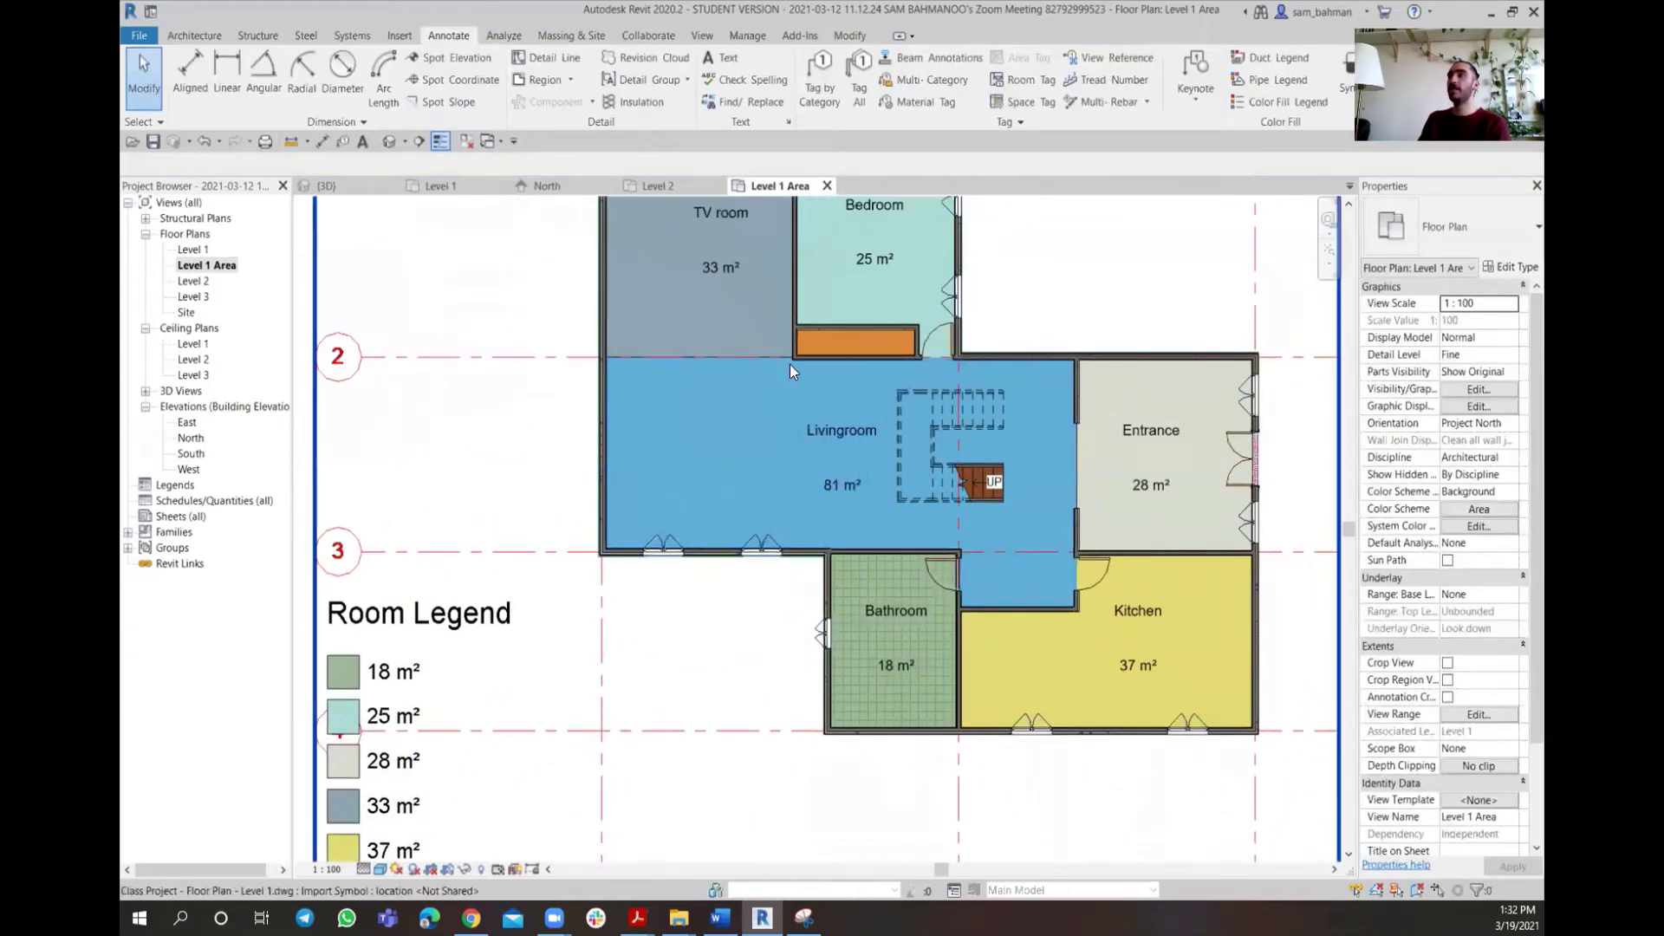
middle_click_drag(742, 335, 732, 449)
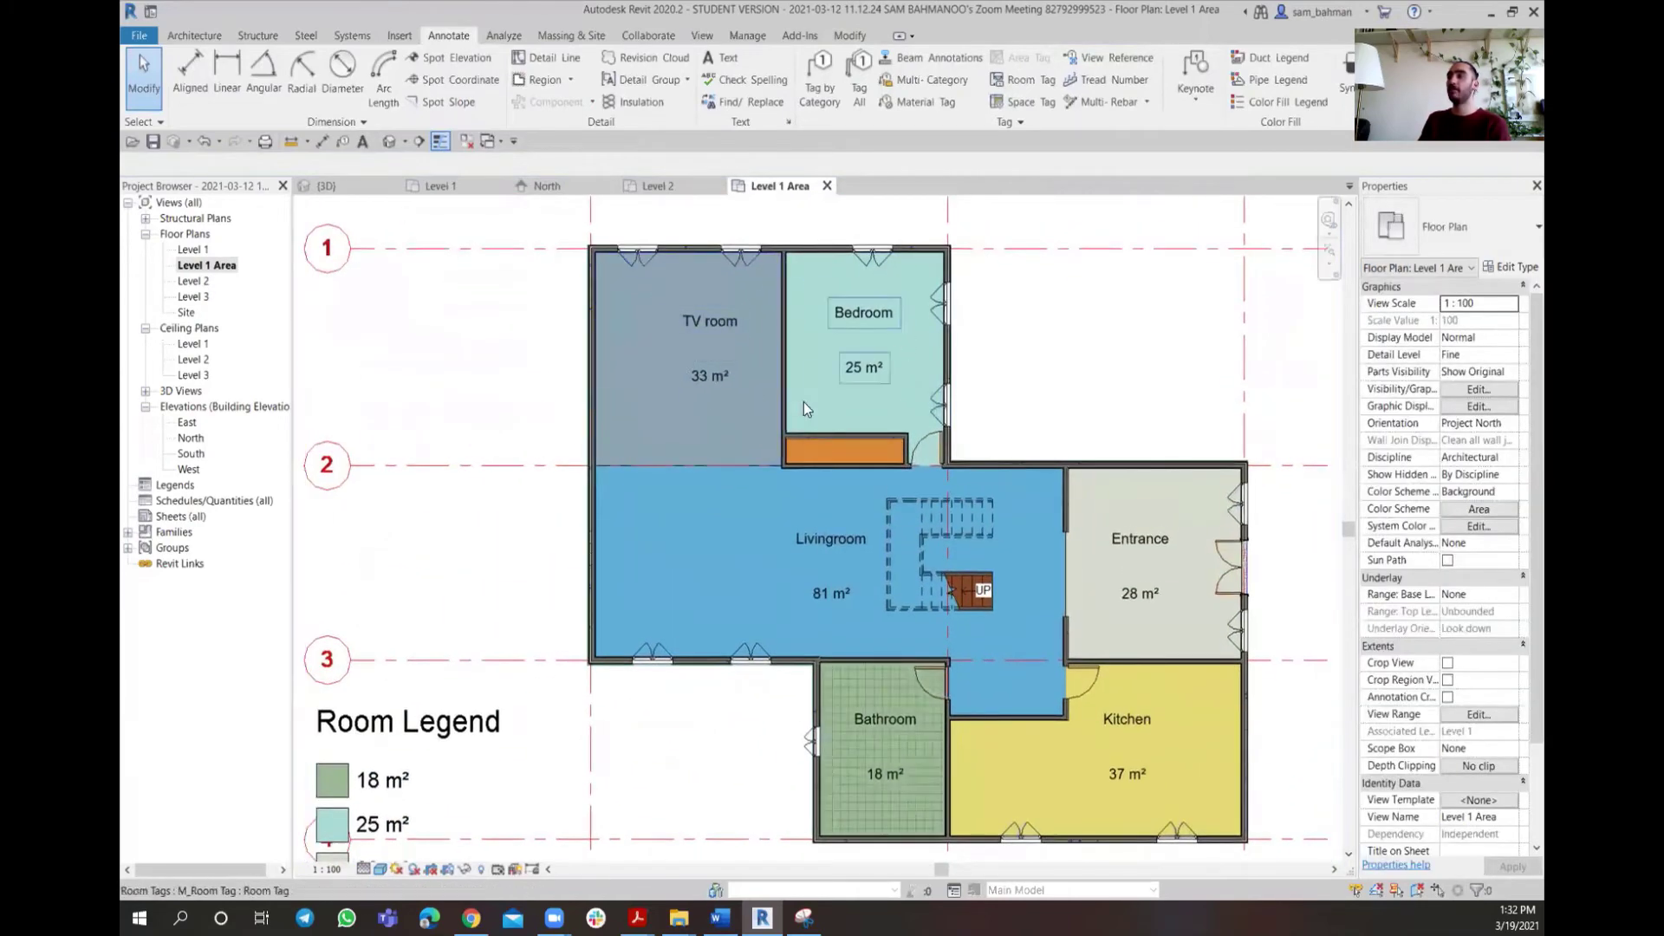
scroll(803, 443, "down", 2)
middle_click_drag(656, 617, 713, 583)
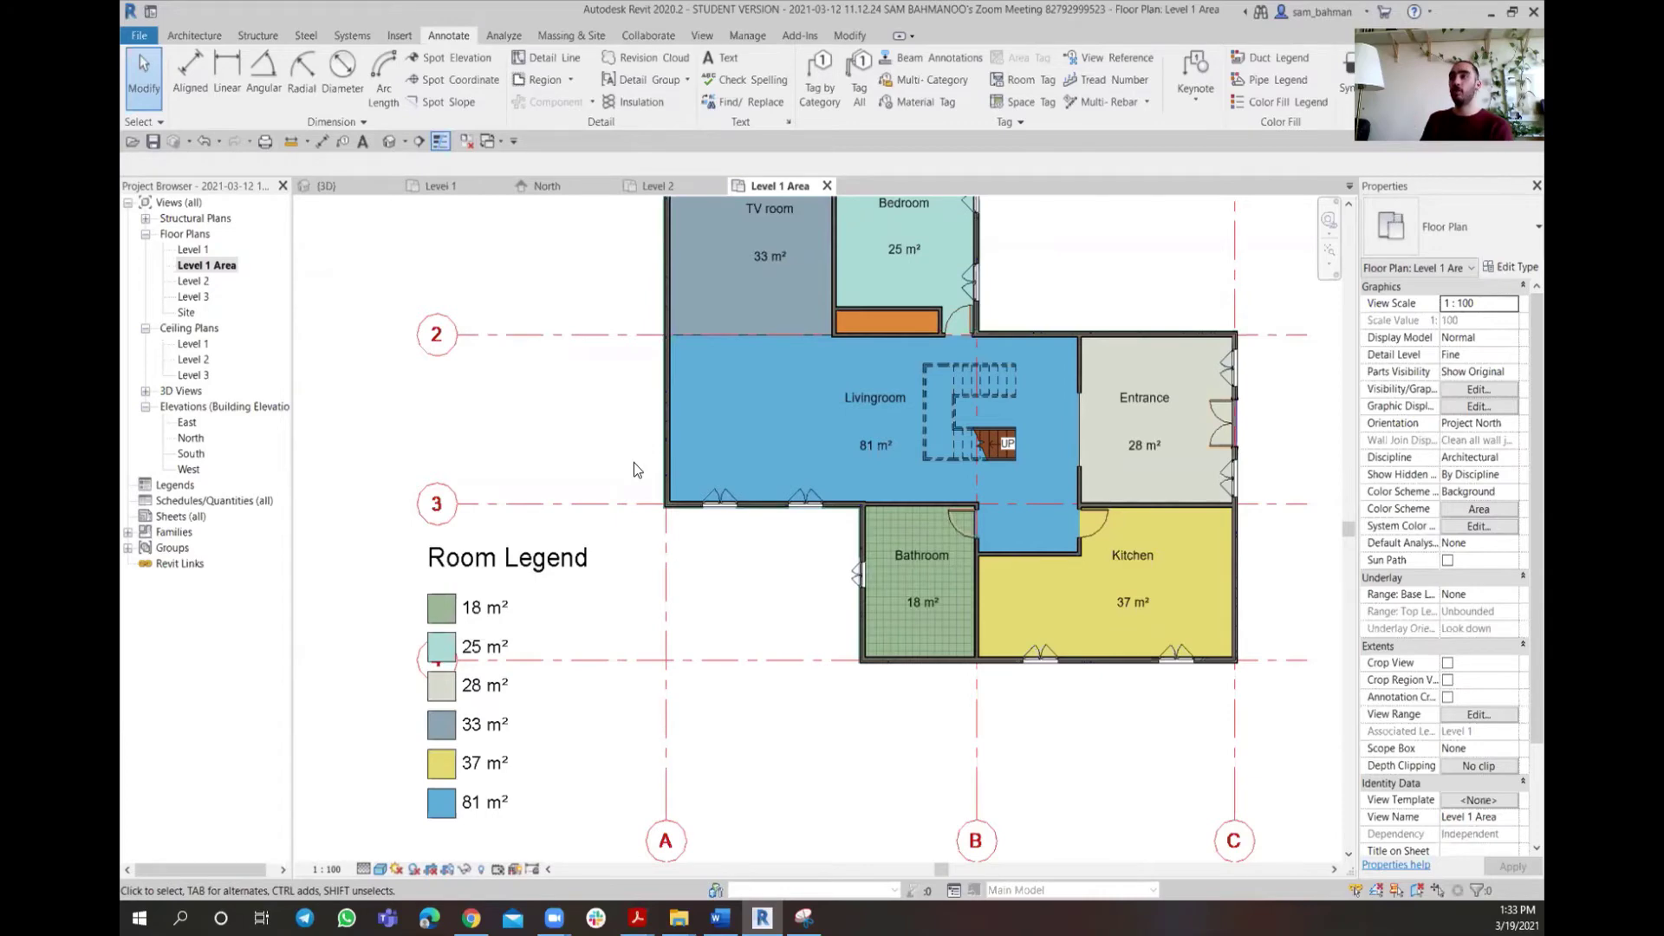
double_click(193, 281)
scroll(871, 479, "up", 4)
scroll(858, 483, "down", 6)
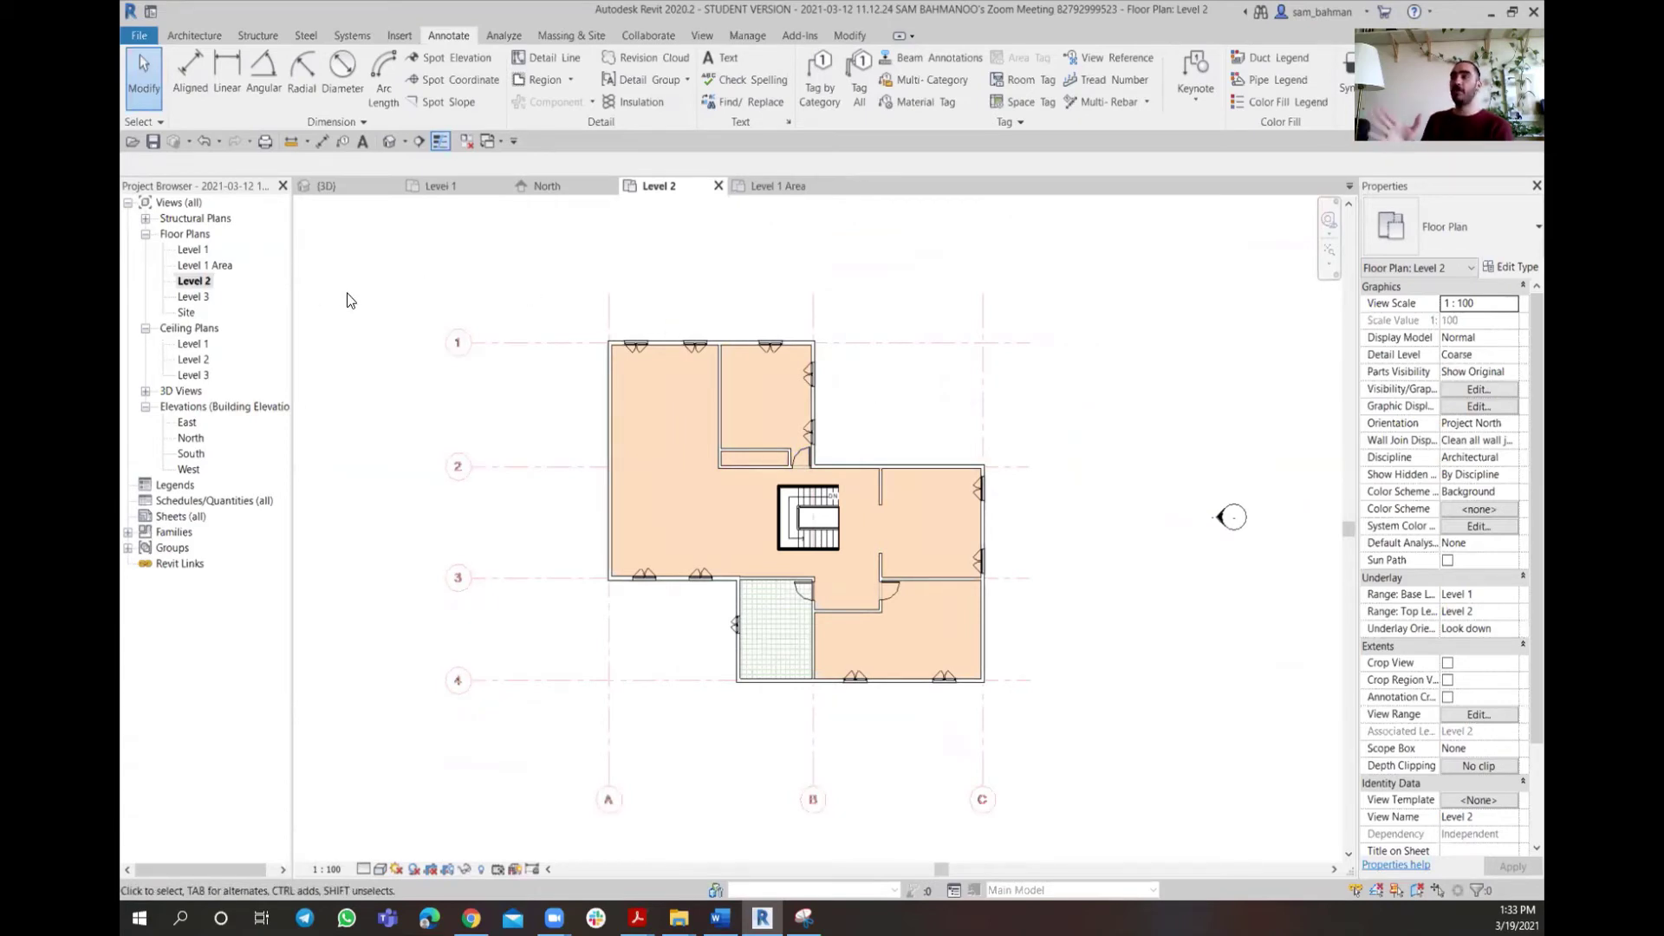
On the Level 1 plan, select the whole building and filter the selection to room separation lines, room tags and rooms
double_click(192, 249)
scroll(750, 455, "down", 2)
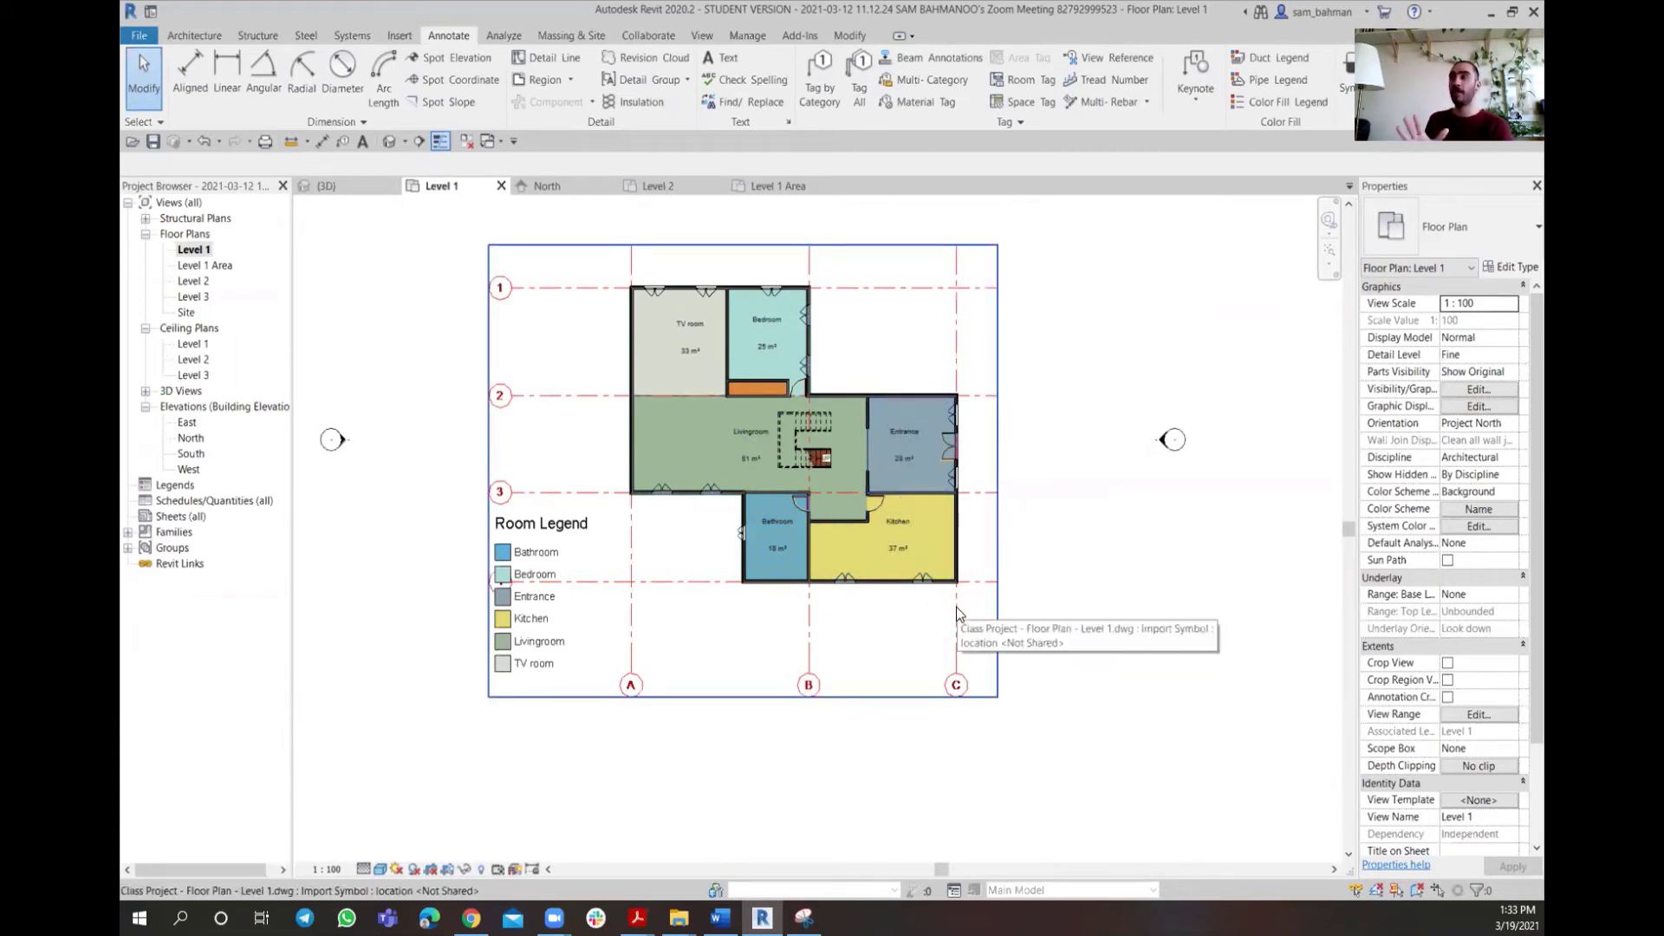
left_click_drag(1056, 613, 617, 284)
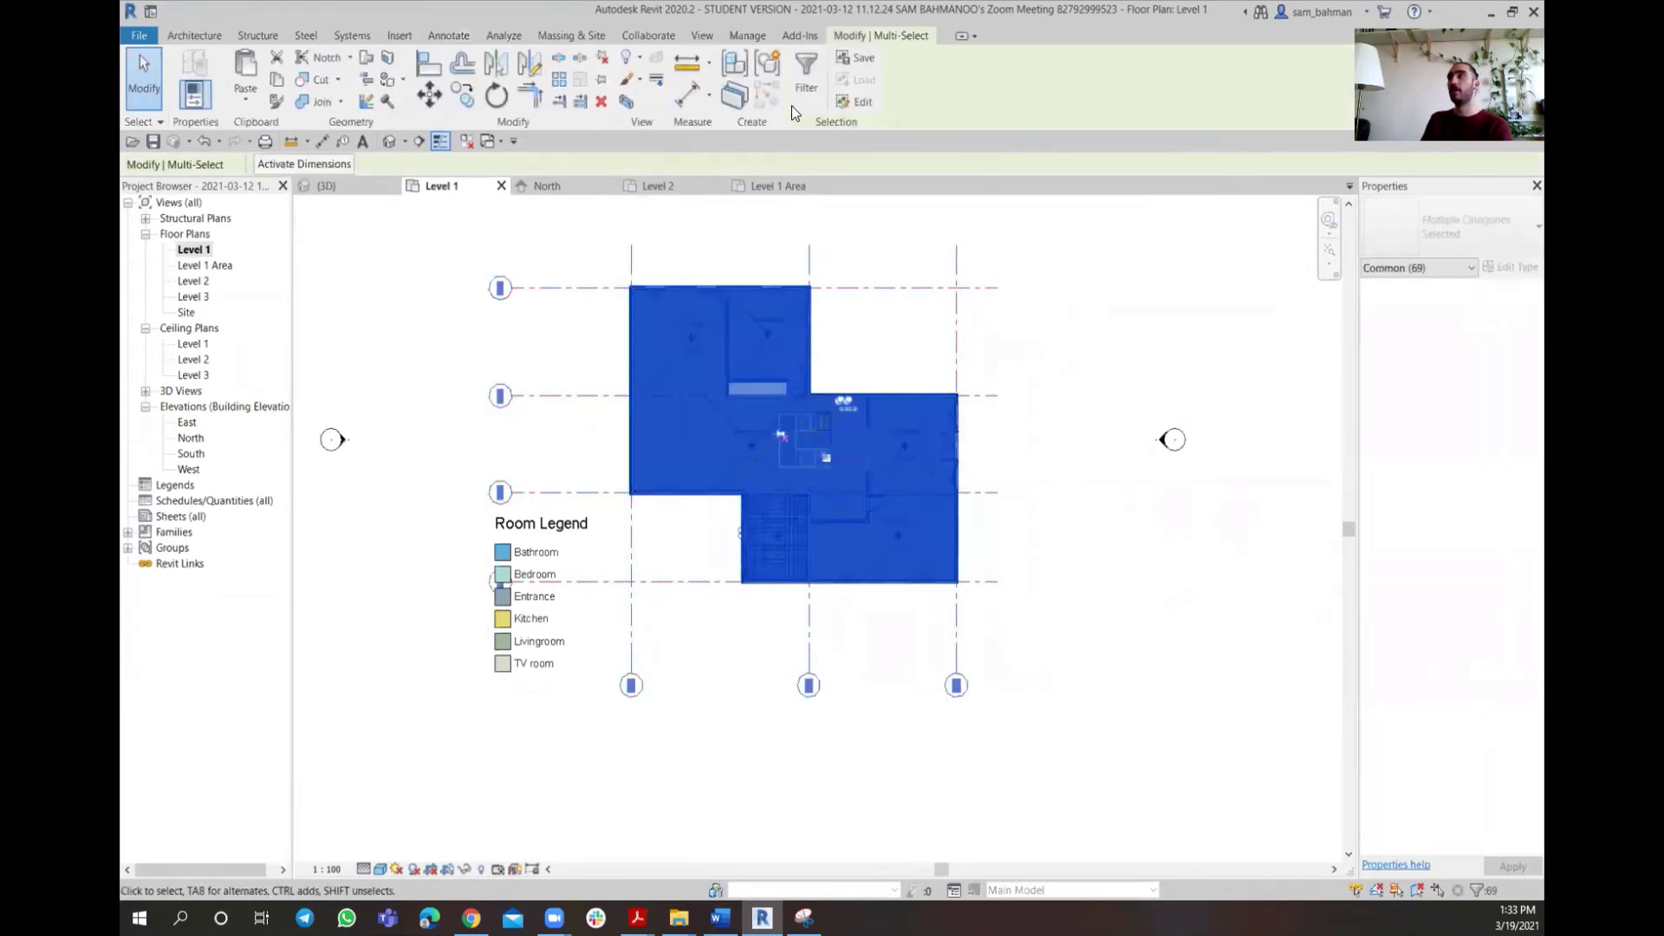
left_click(804, 90)
left_click(919, 373)
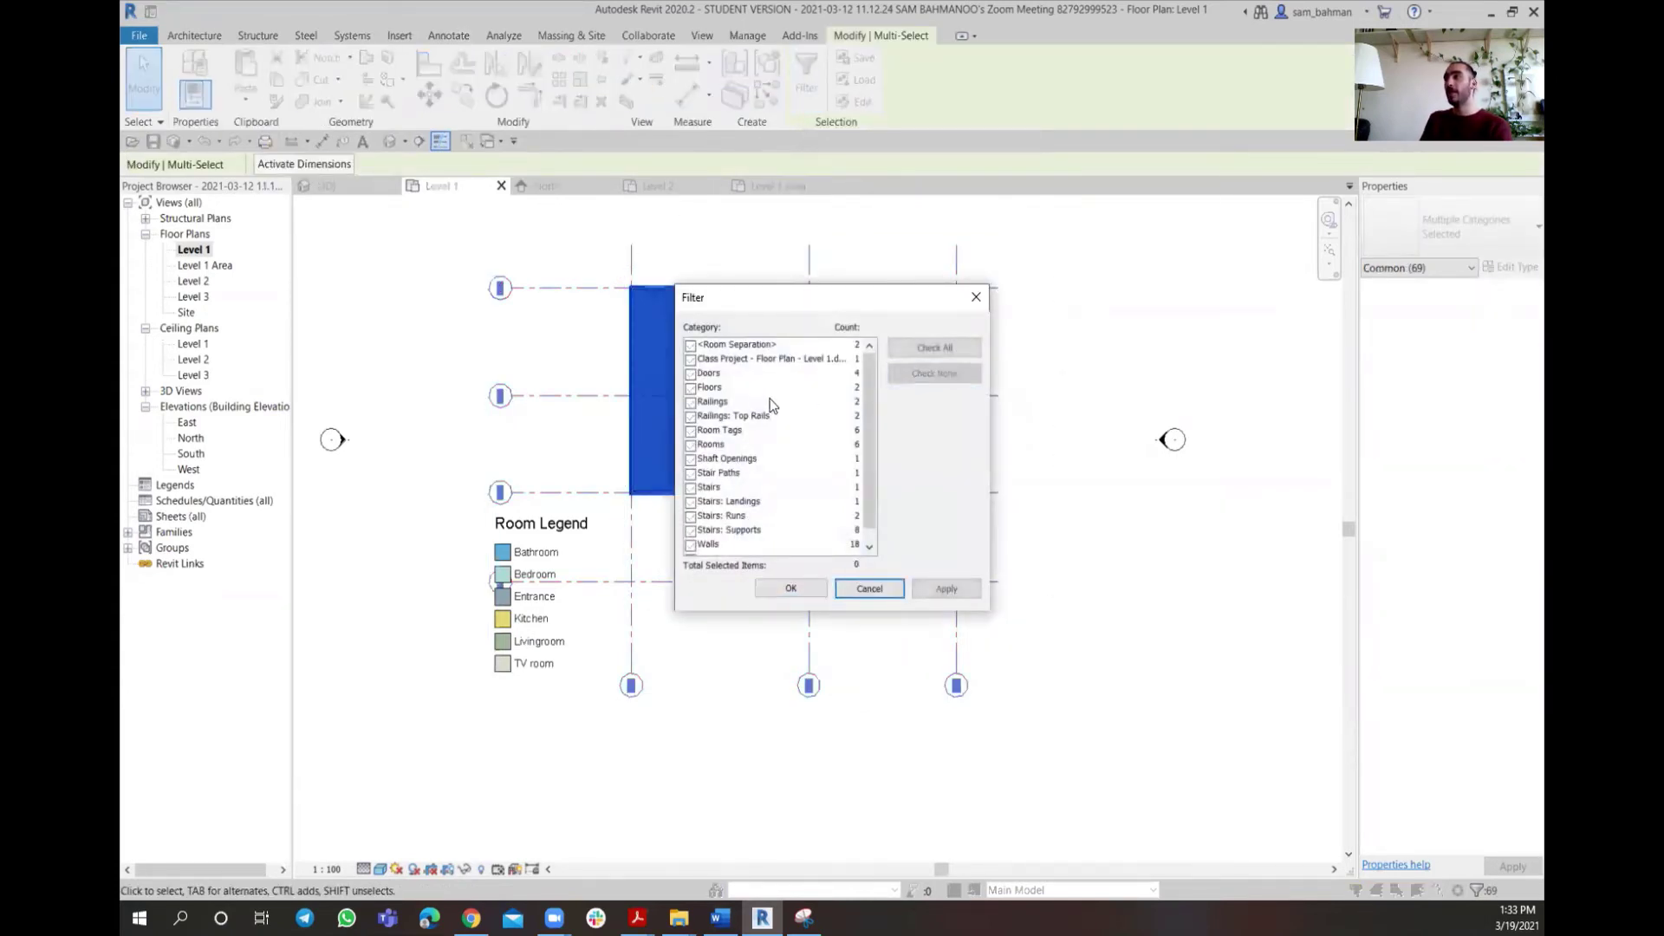
left_click(691, 345)
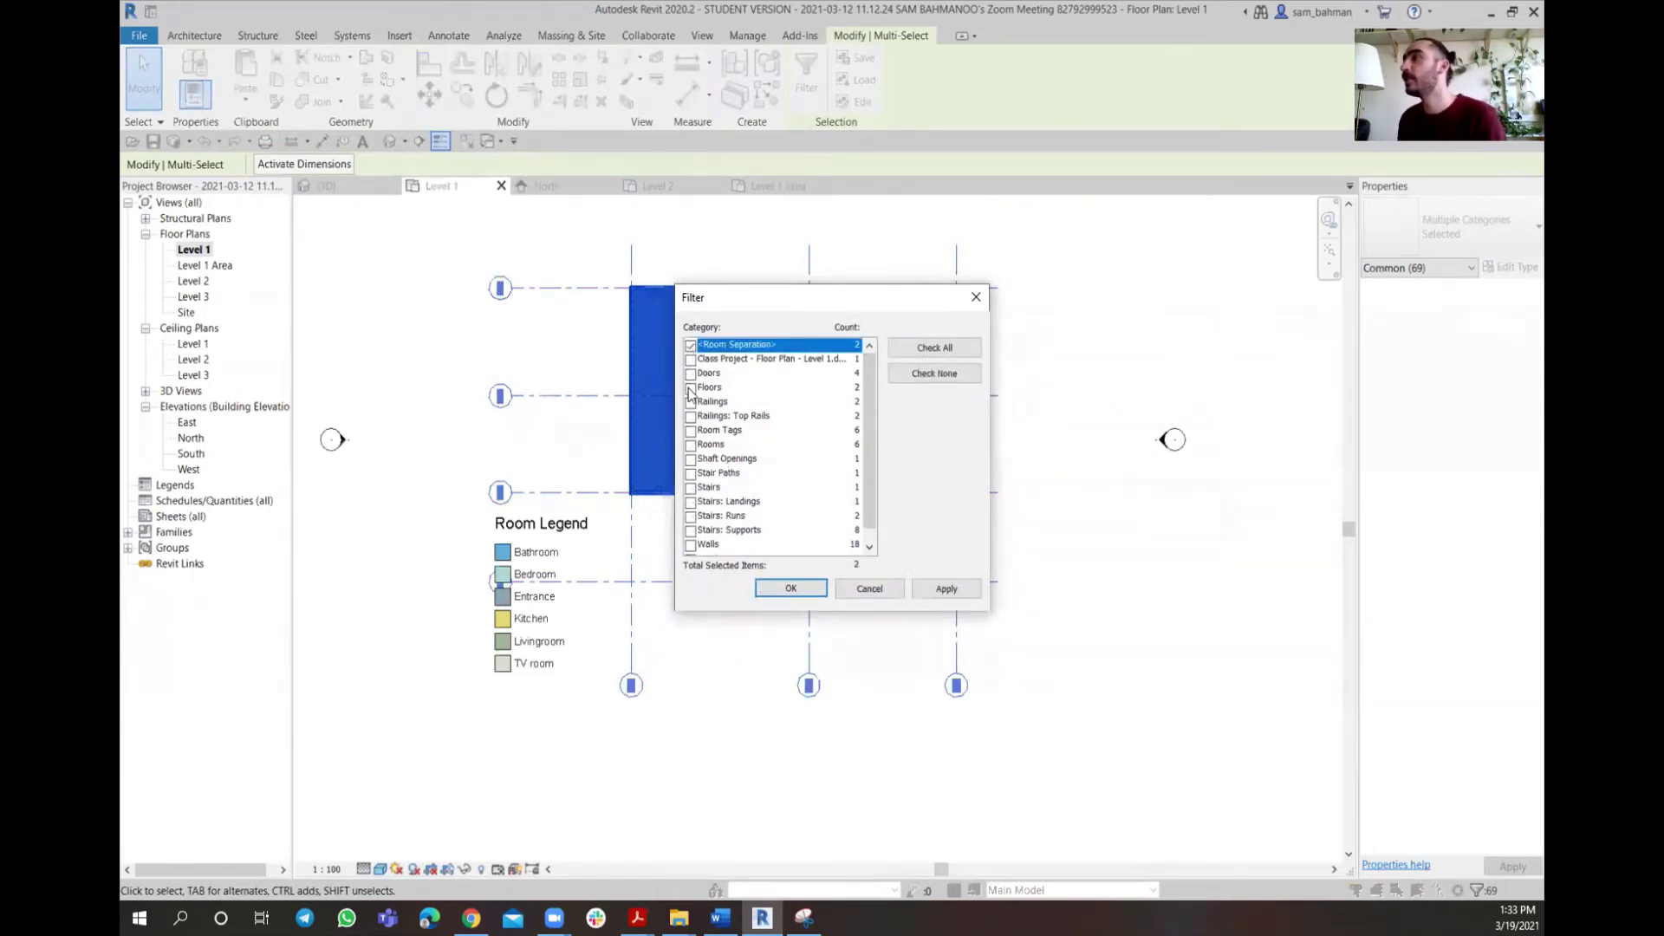
left_click(690, 445)
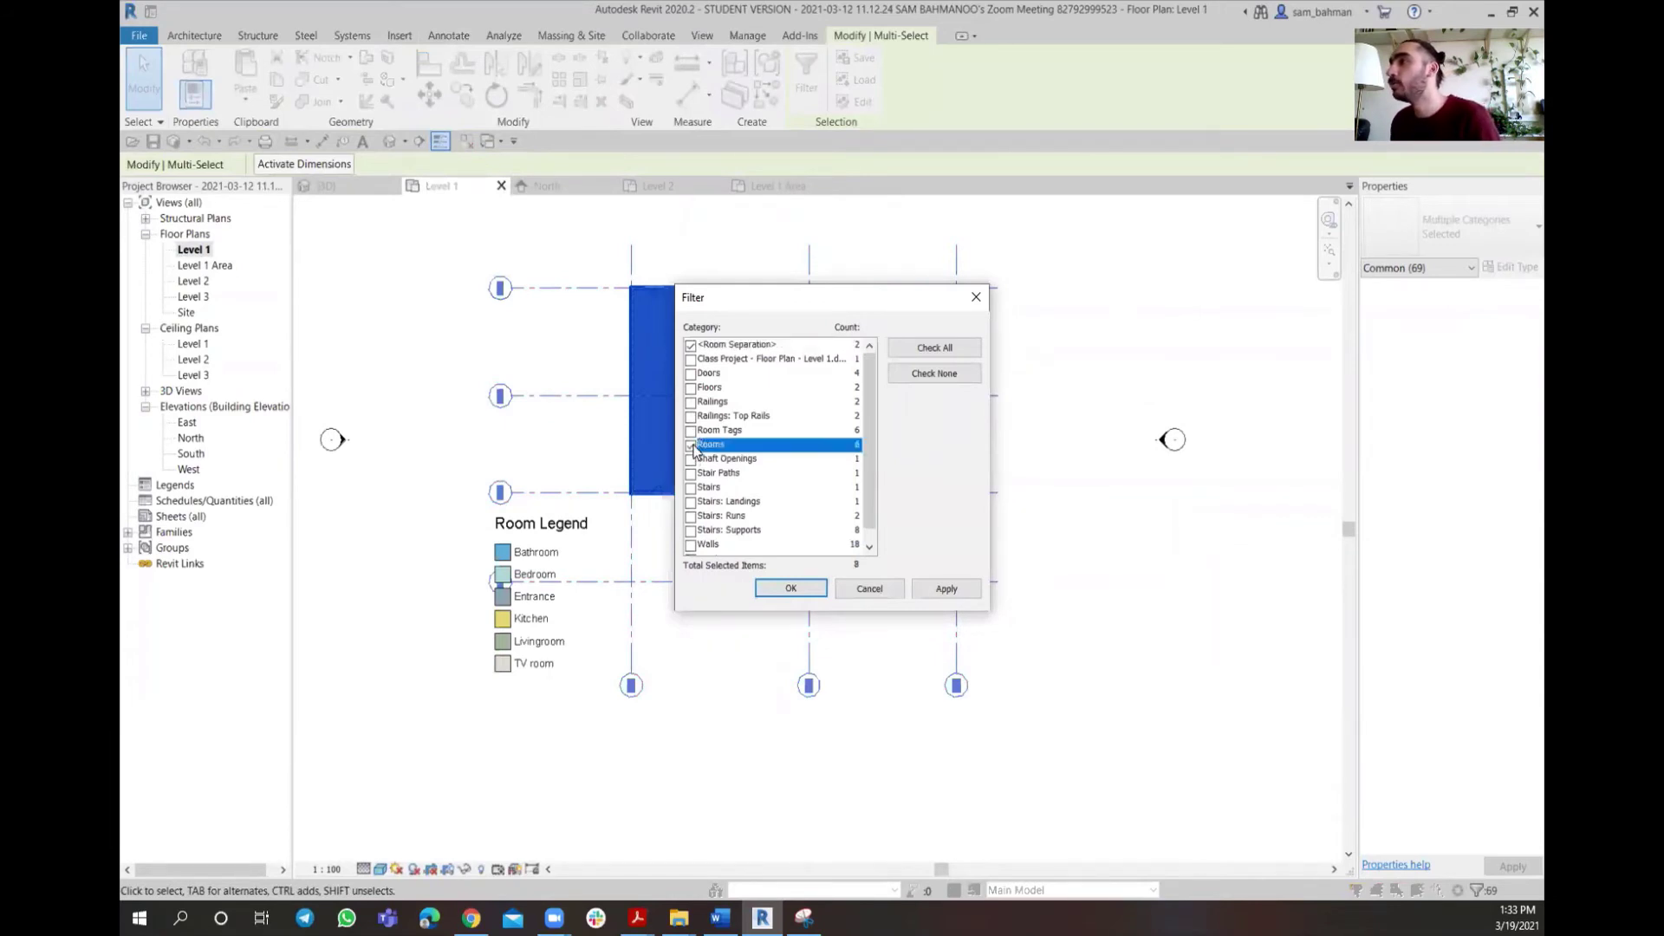
left_click(690, 431)
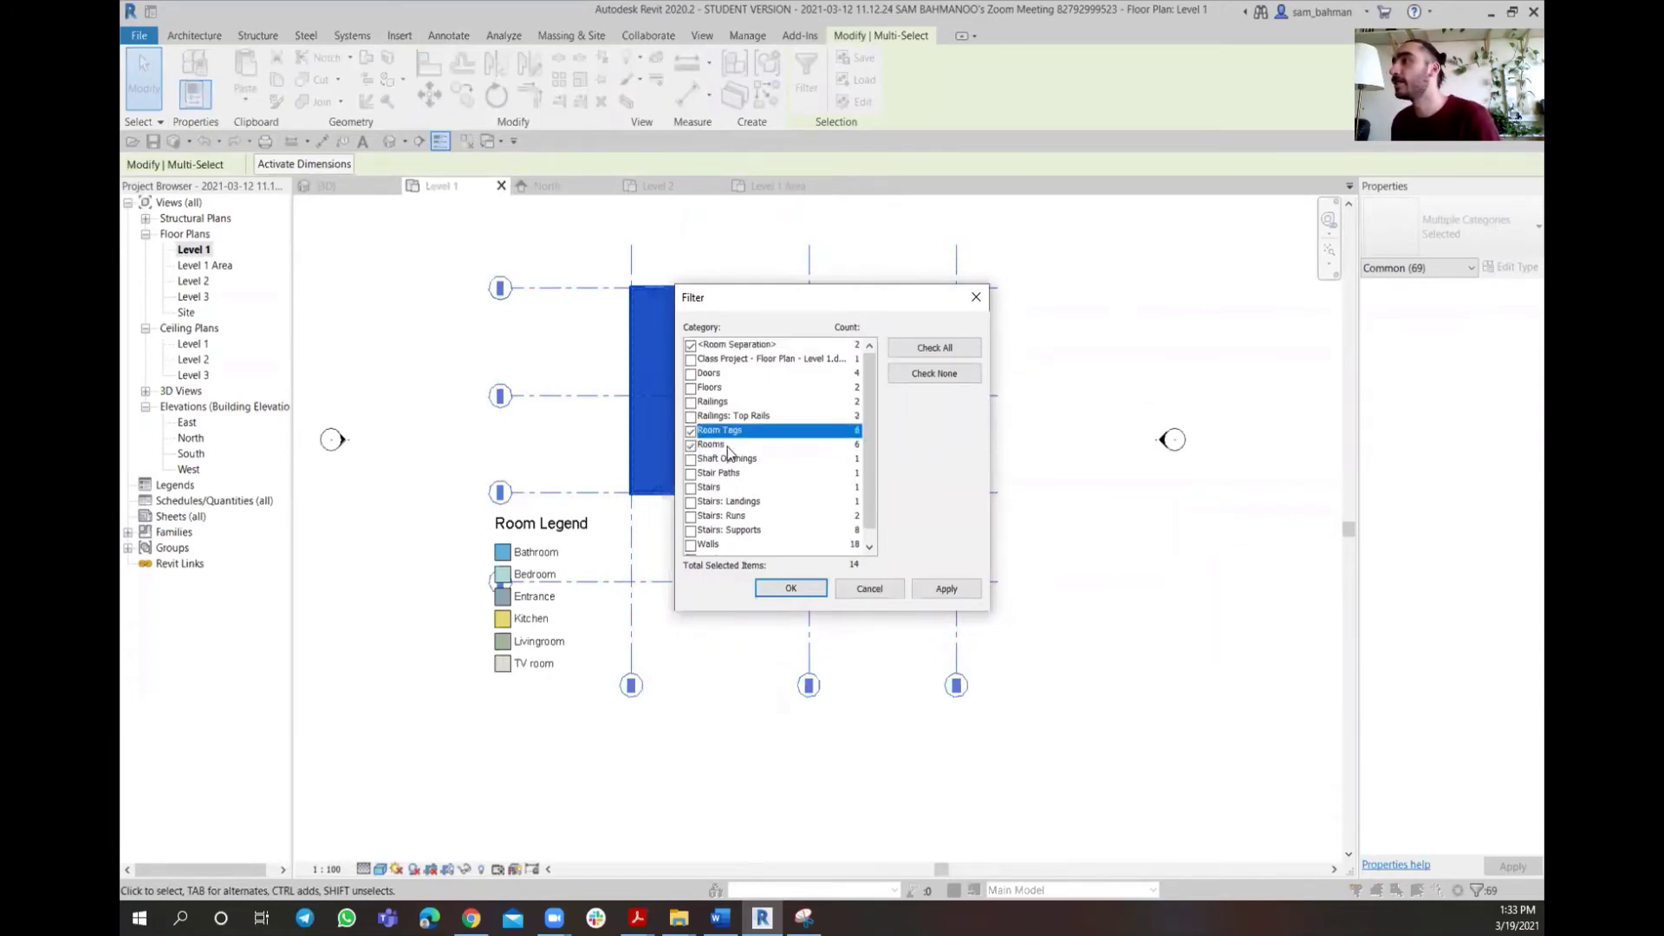
scroll(741, 489, "down", 2)
scroll(724, 490, "up", 2)
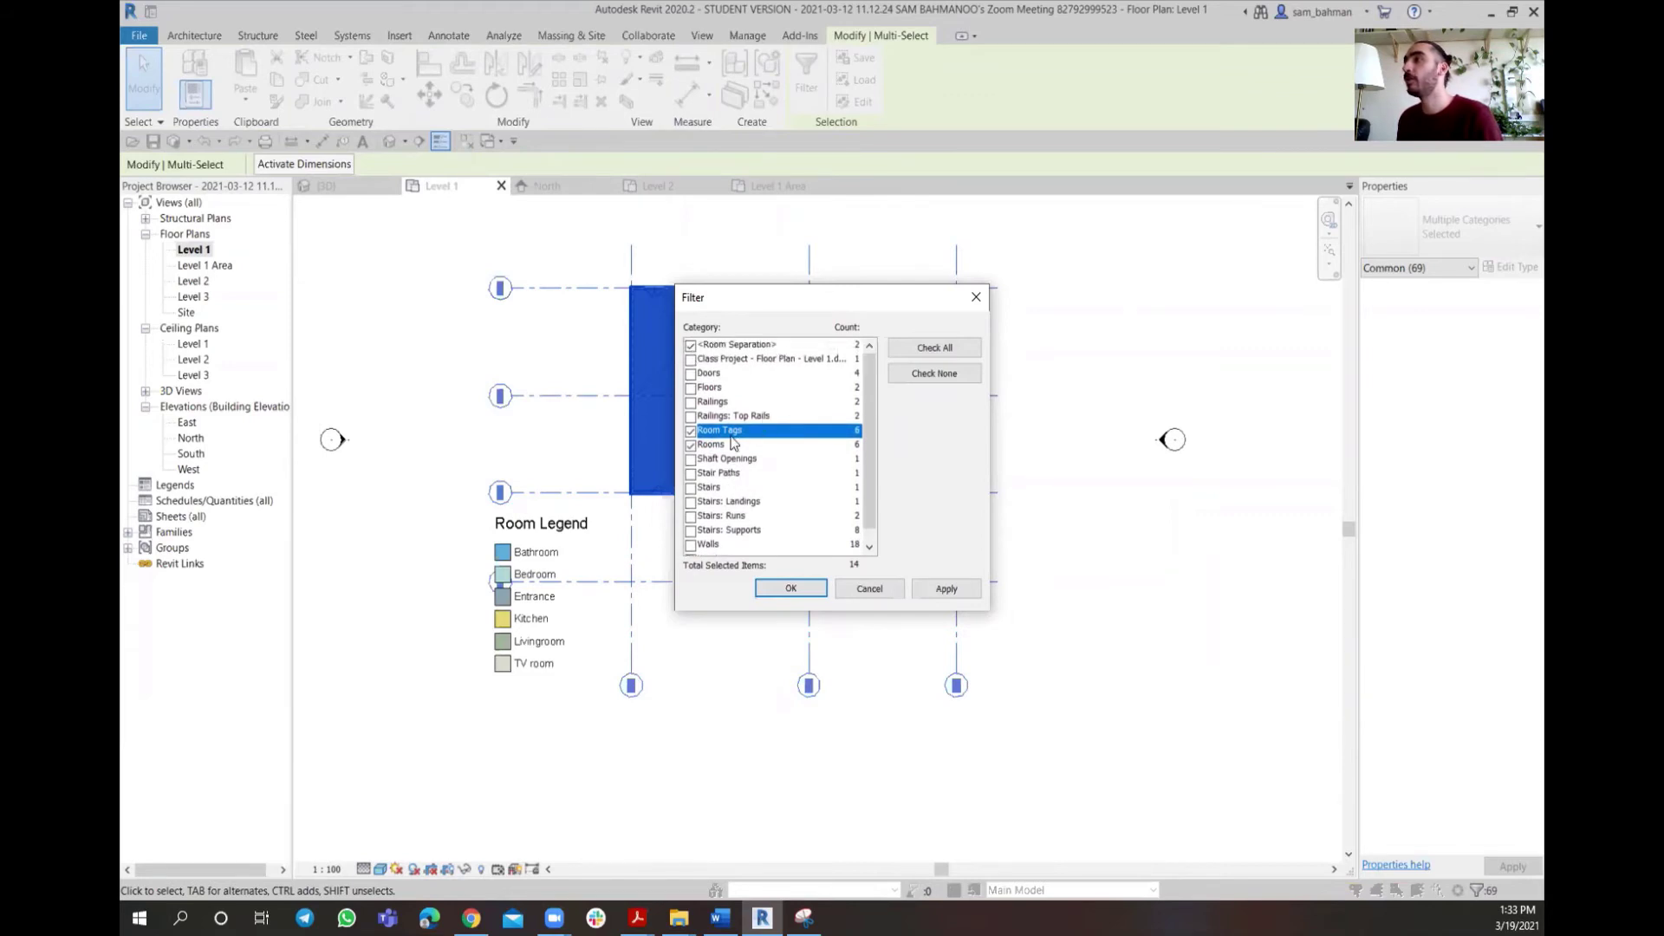
left_click(789, 588)
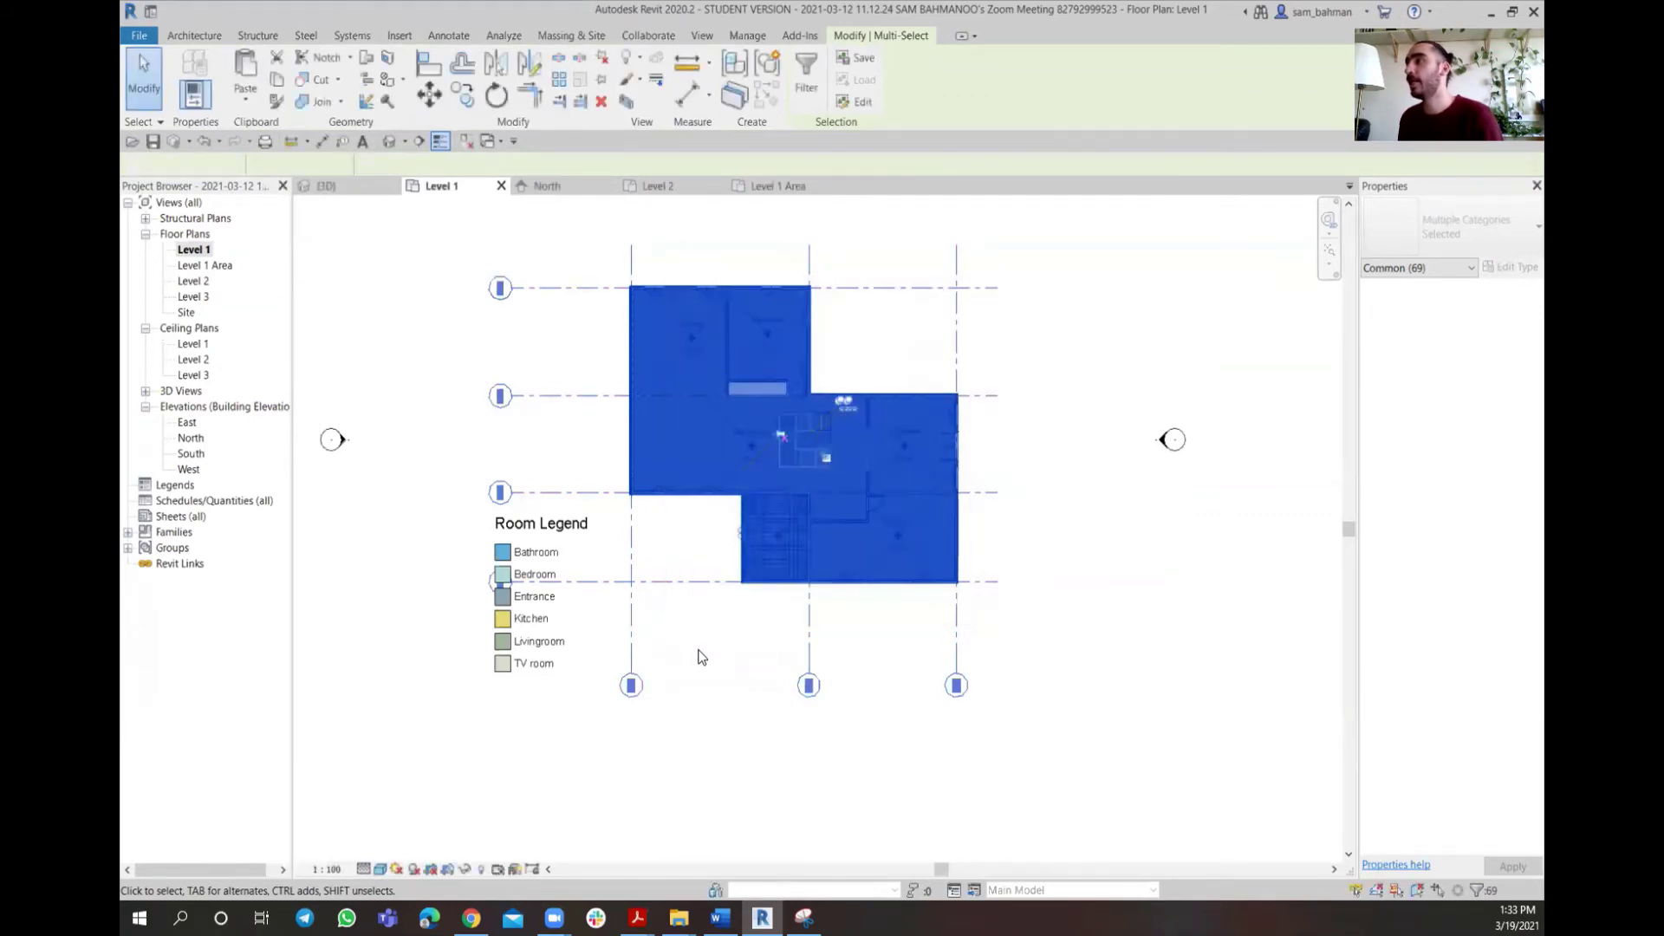
Copy the selected rooms, room tags and separation lines to the clipboard and clear the selection
left_click(277, 84)
left_click(255, 103)
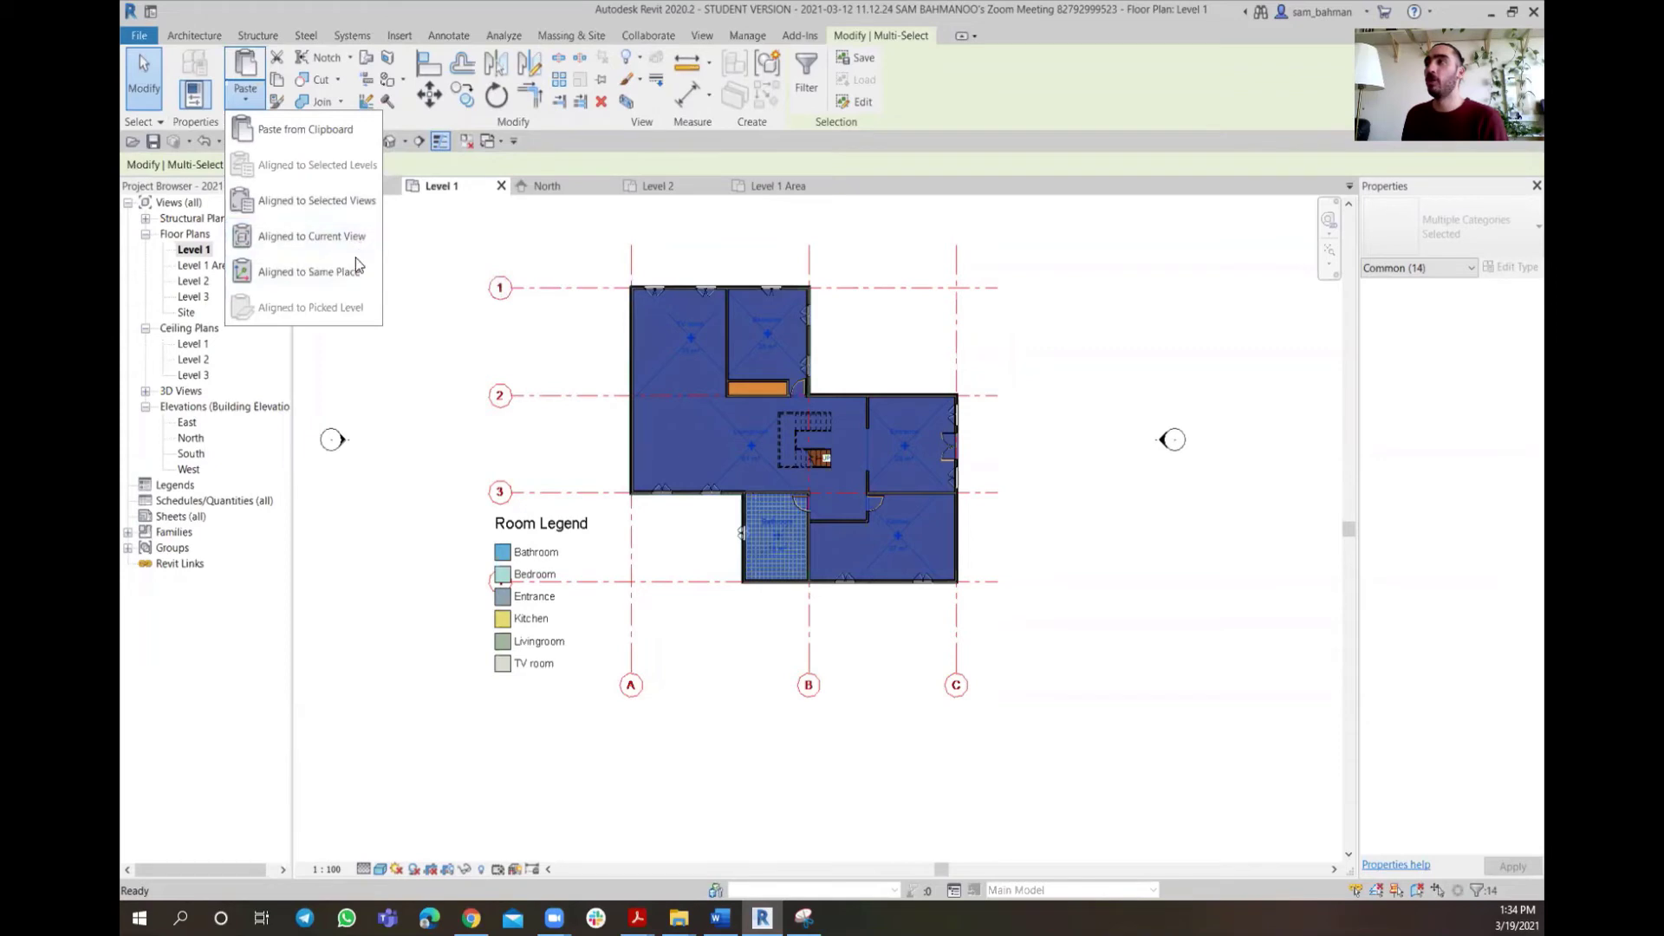
left_click(148, 76)
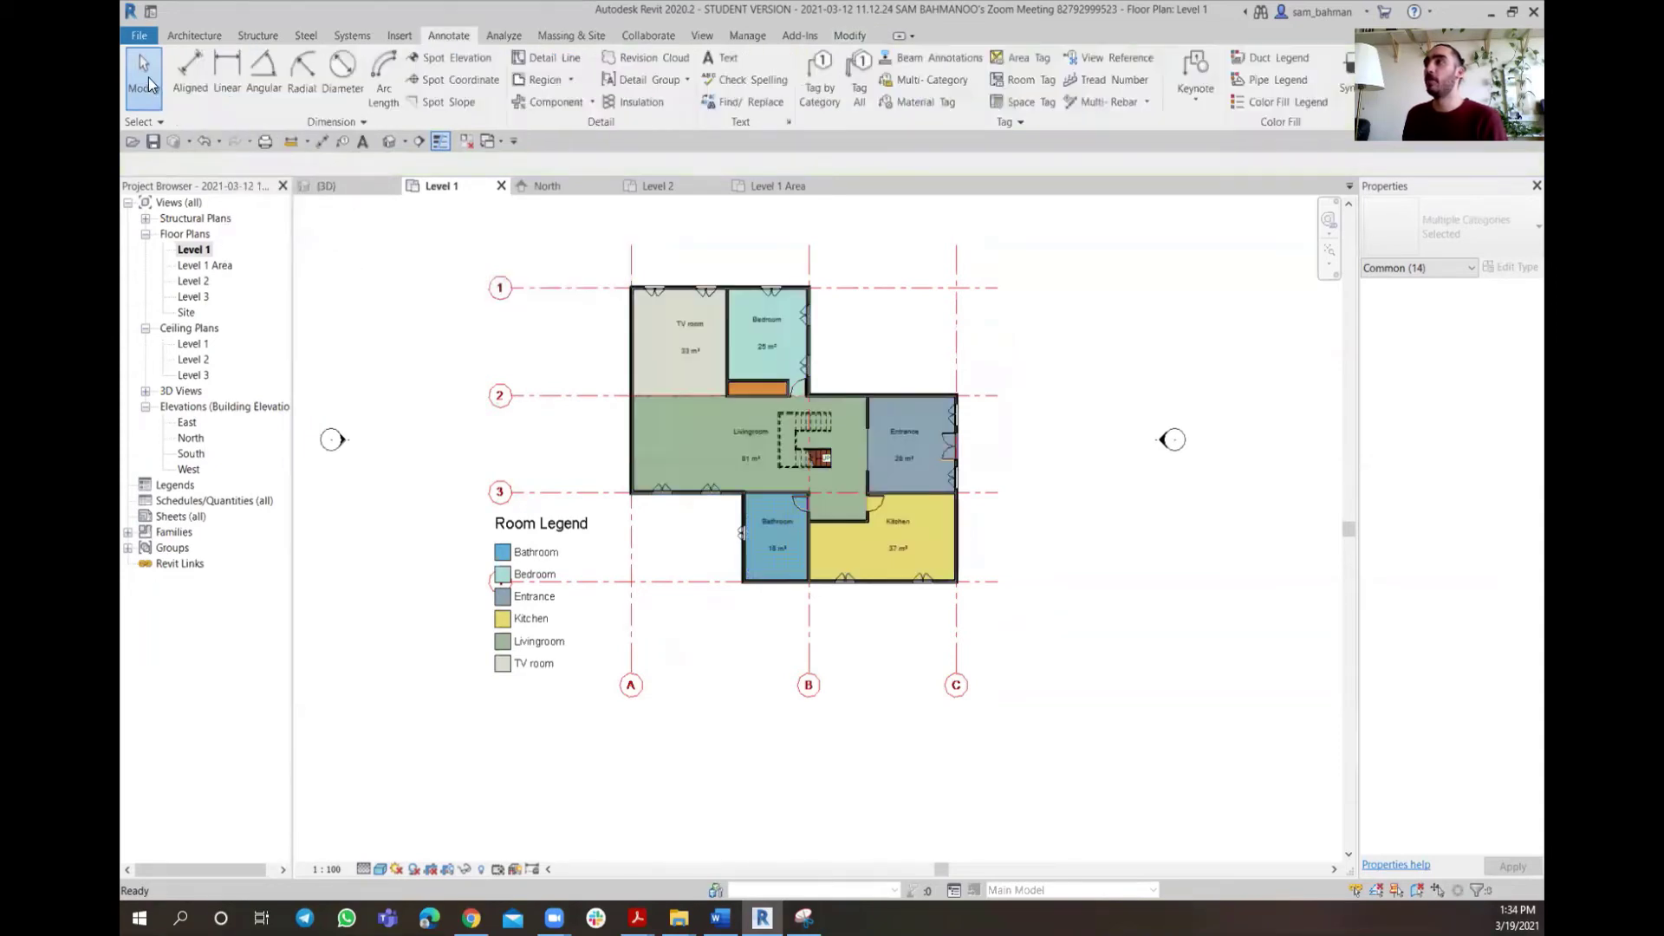
Paste the copied rooms, tags and separation lines onto the Level 2 floor plan, aligned to the selected view
double_click(194, 281)
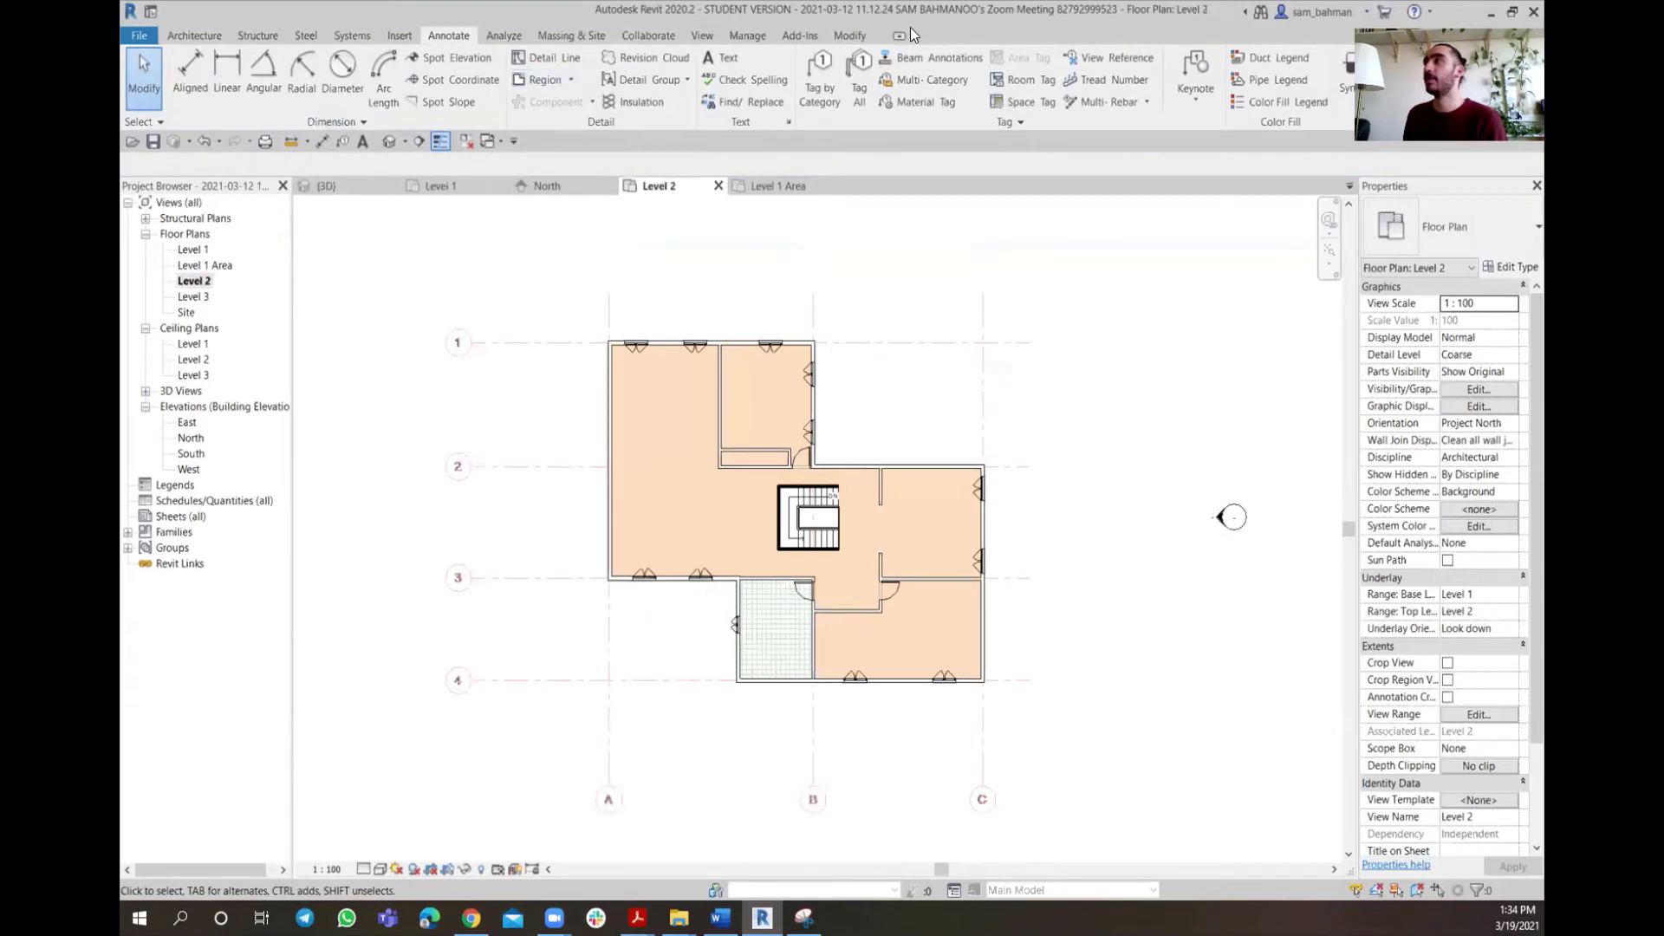
left_click(845, 35)
left_click(244, 102)
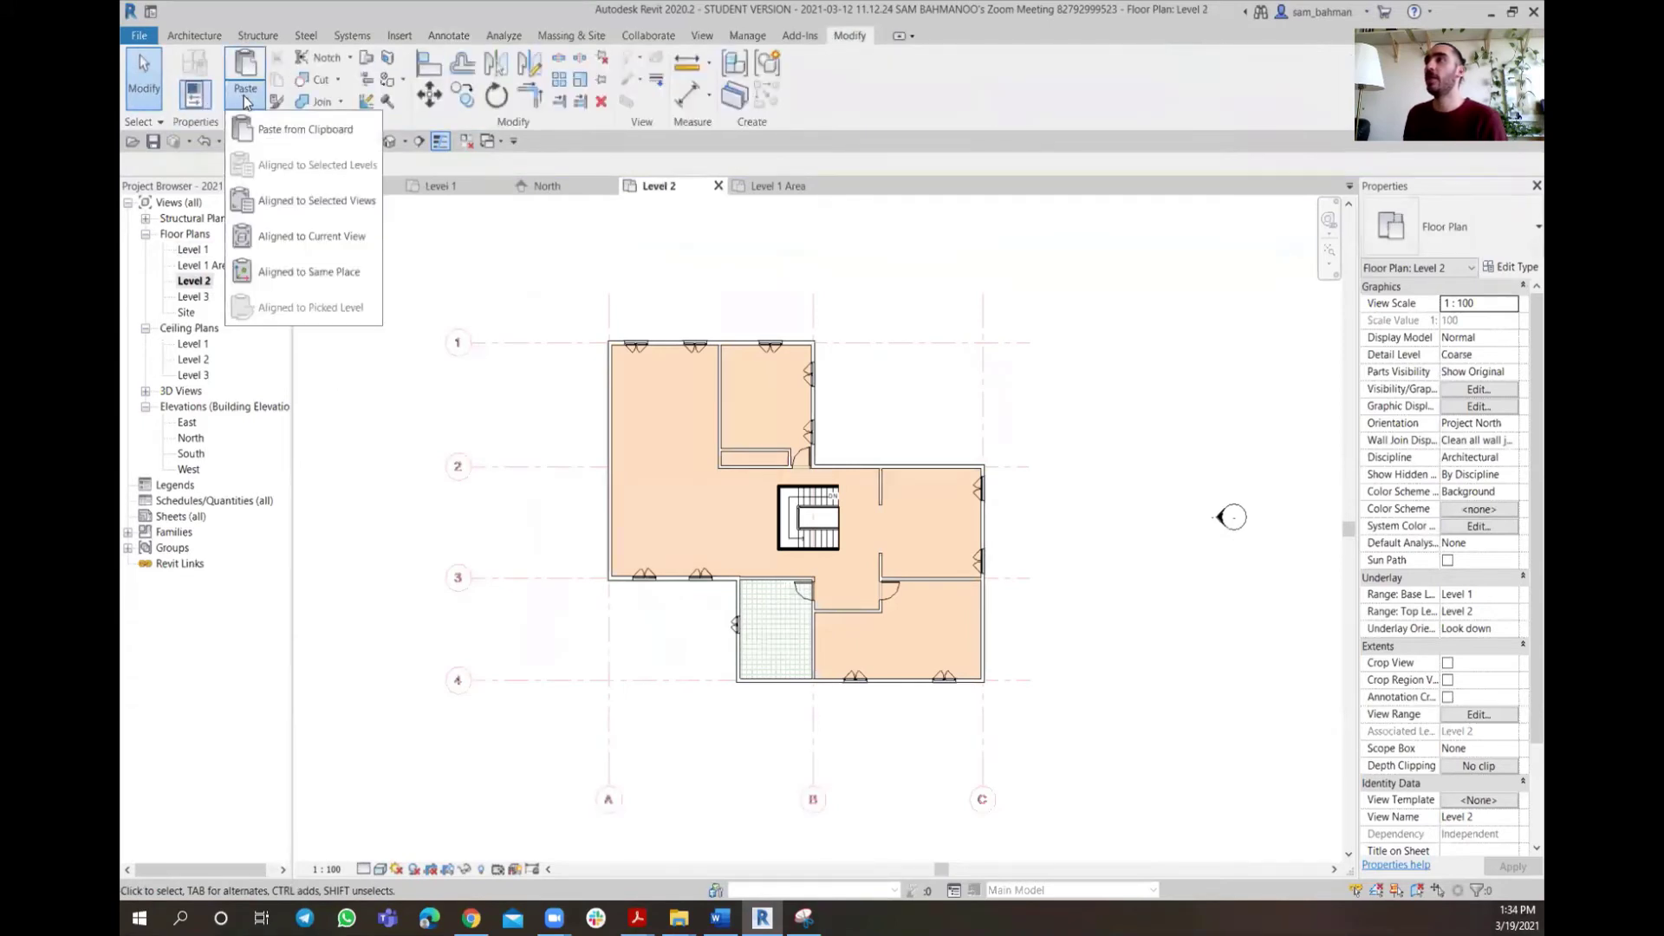
left_click(343, 204)
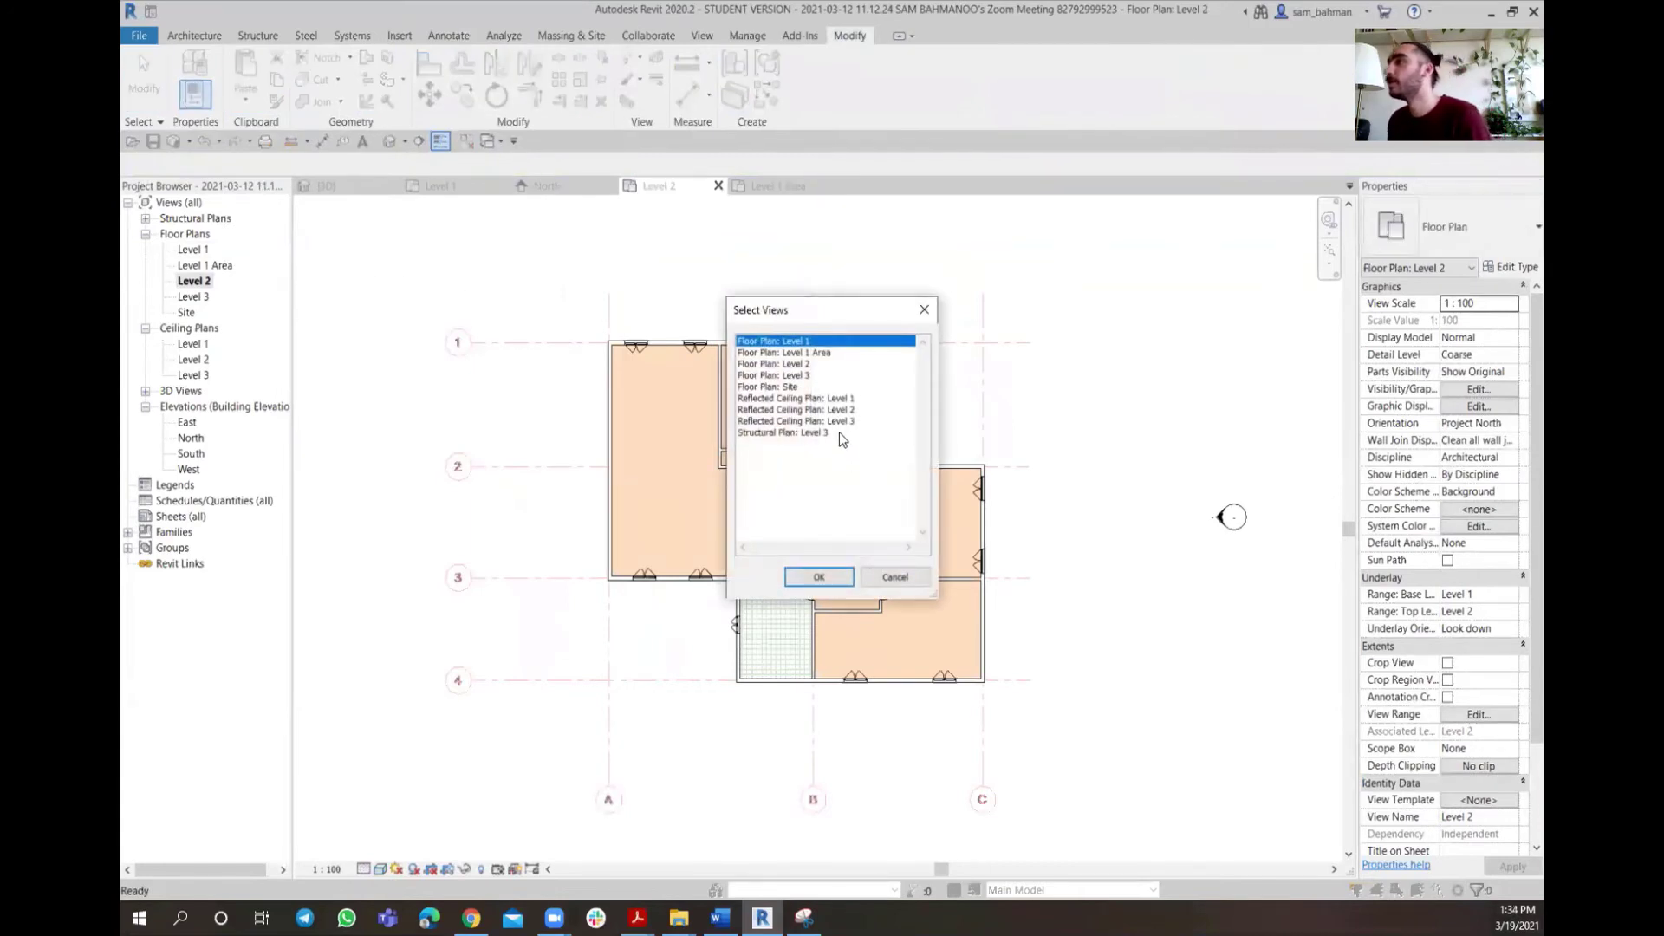
left_click(802, 364)
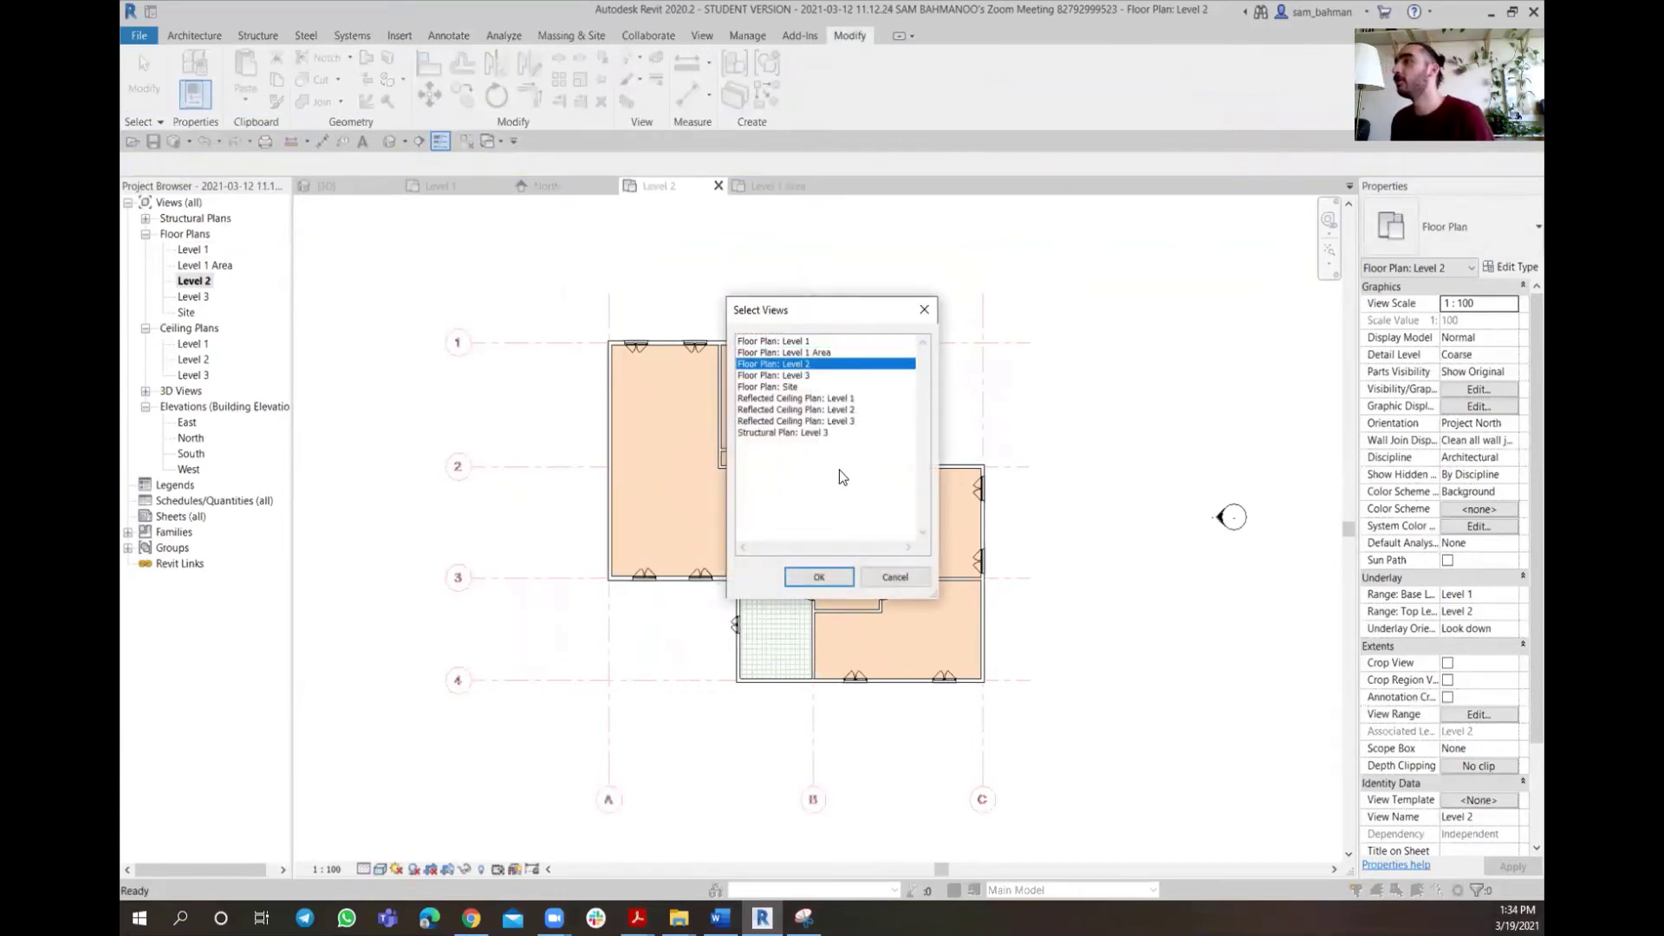
left_click(819, 578)
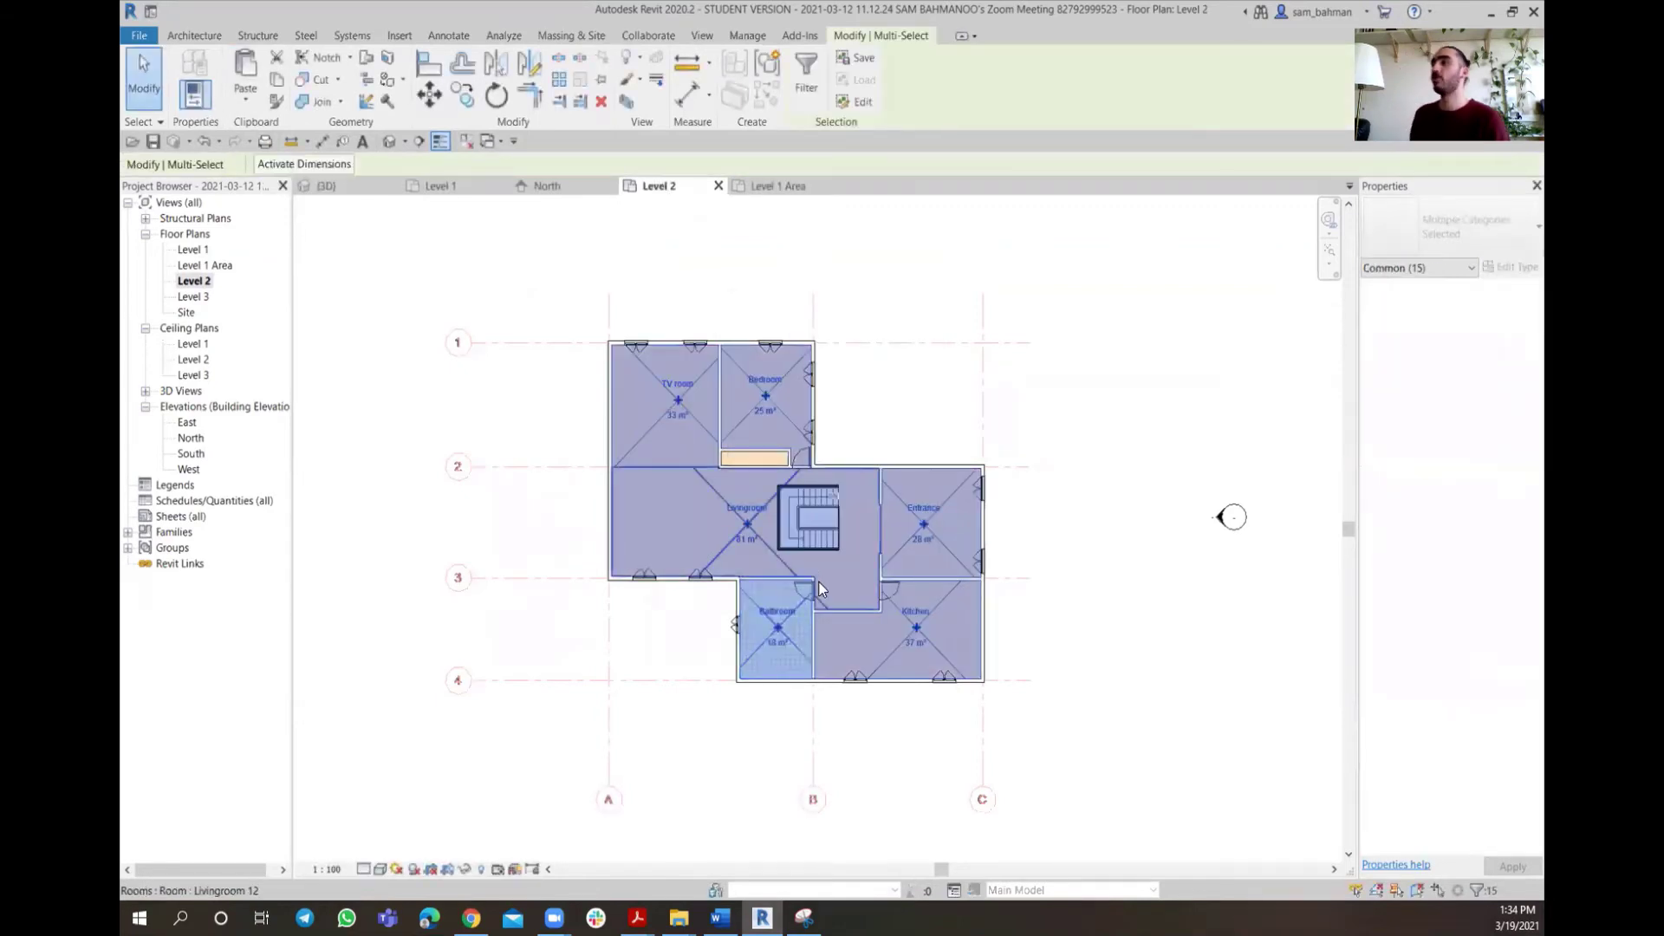
left_click(953, 359)
Set the Level 2 floor plan's detail level to Fine and its visual style to Consistent Colors
scroll(787, 518, "up", 2)
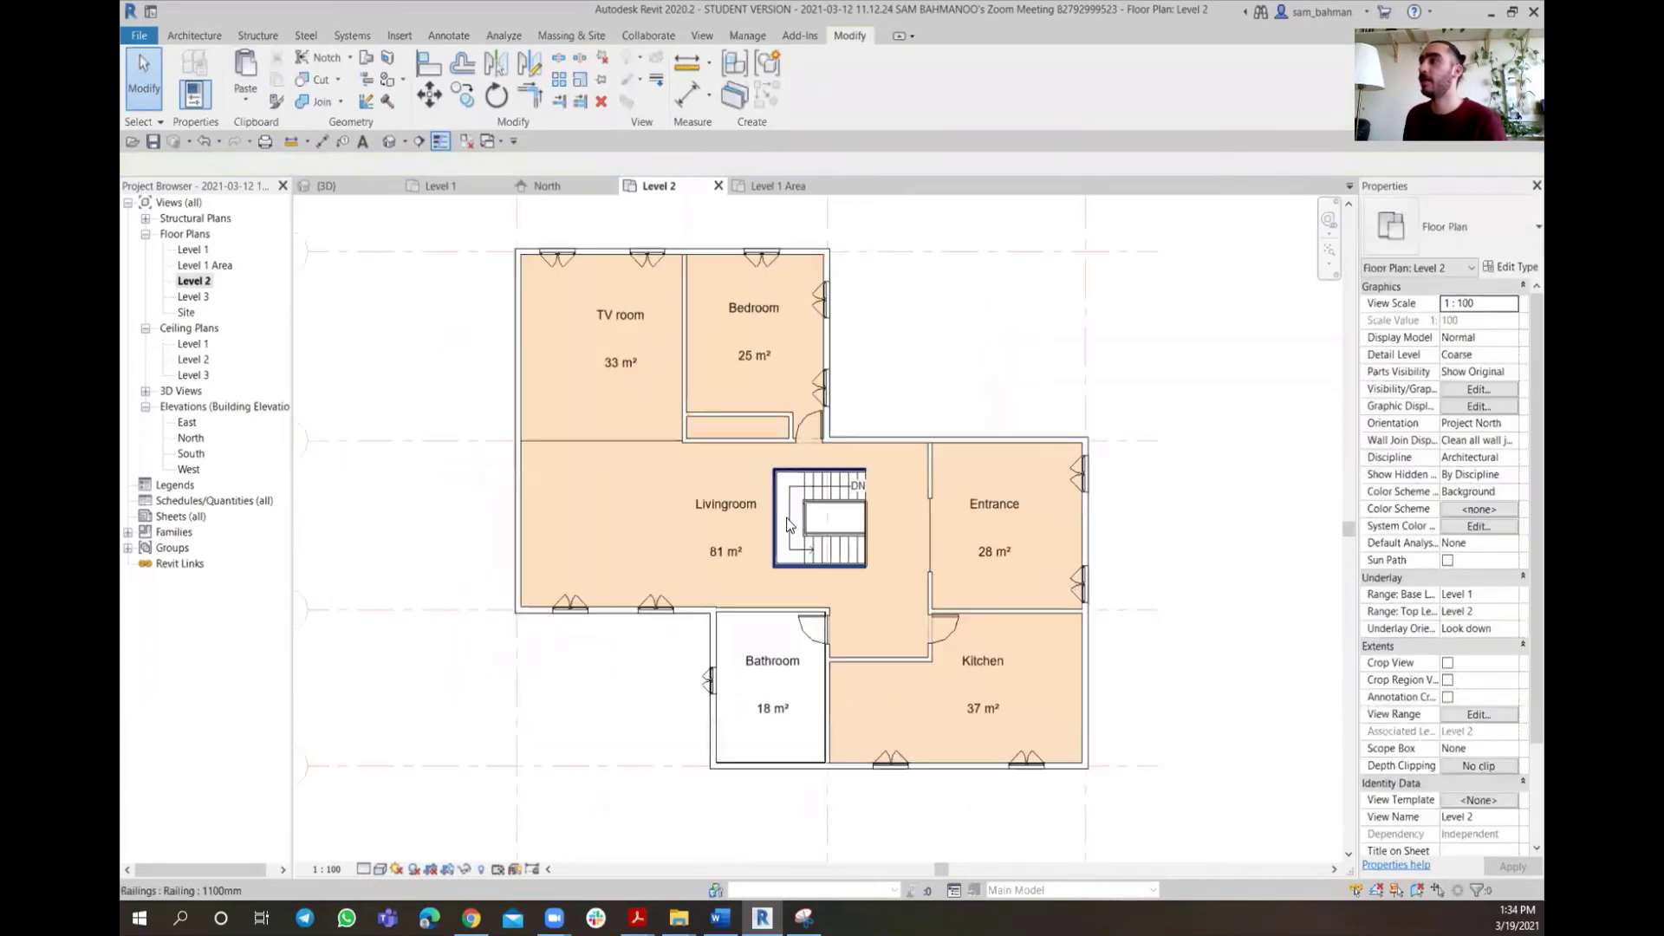
middle_click_drag(888, 438, 849, 450)
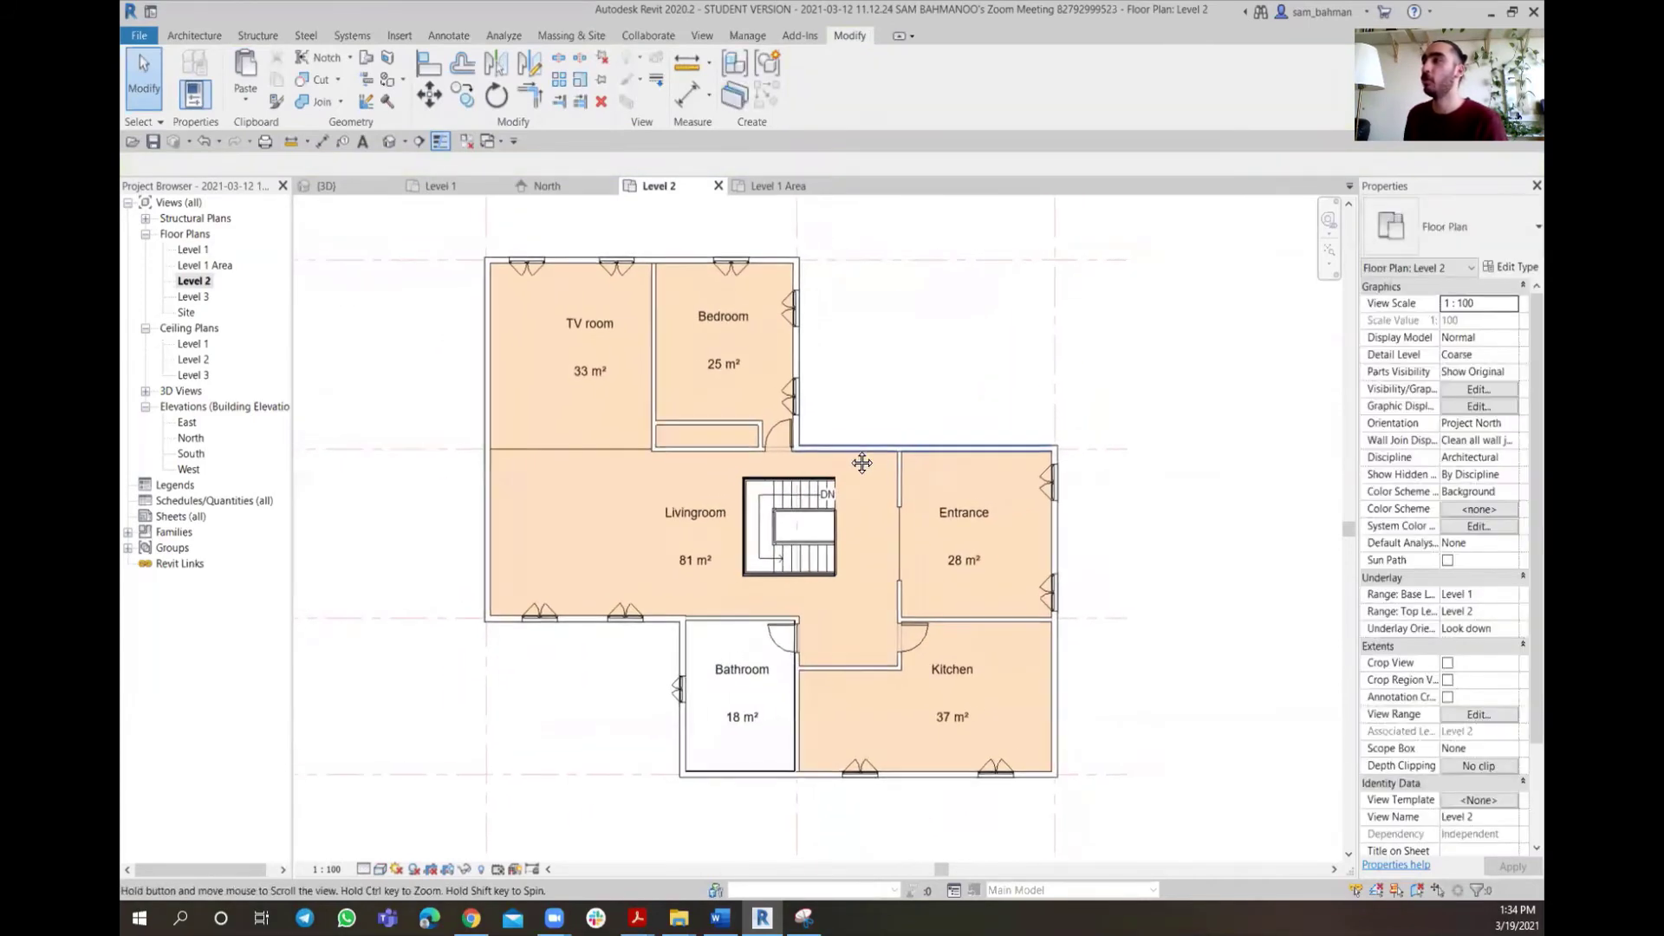
left_click(362, 868)
left_click(378, 858)
left_click(378, 868)
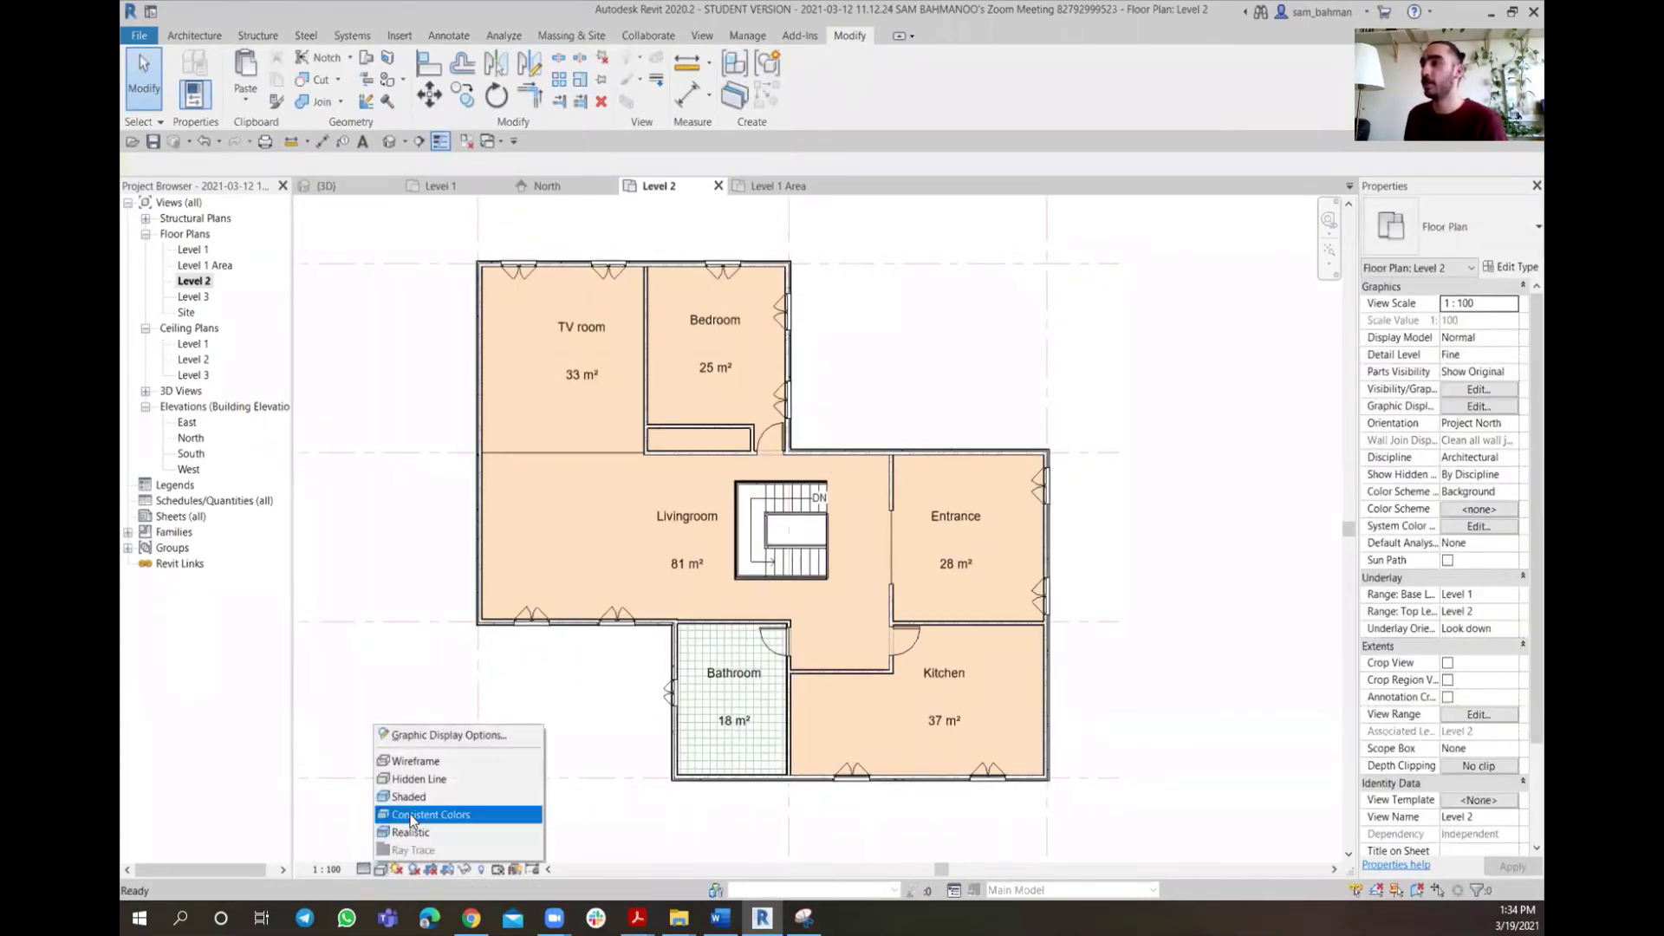
left_click(416, 814)
scroll(576, 624, "down", 2)
middle_click_drag(576, 624, 584, 602)
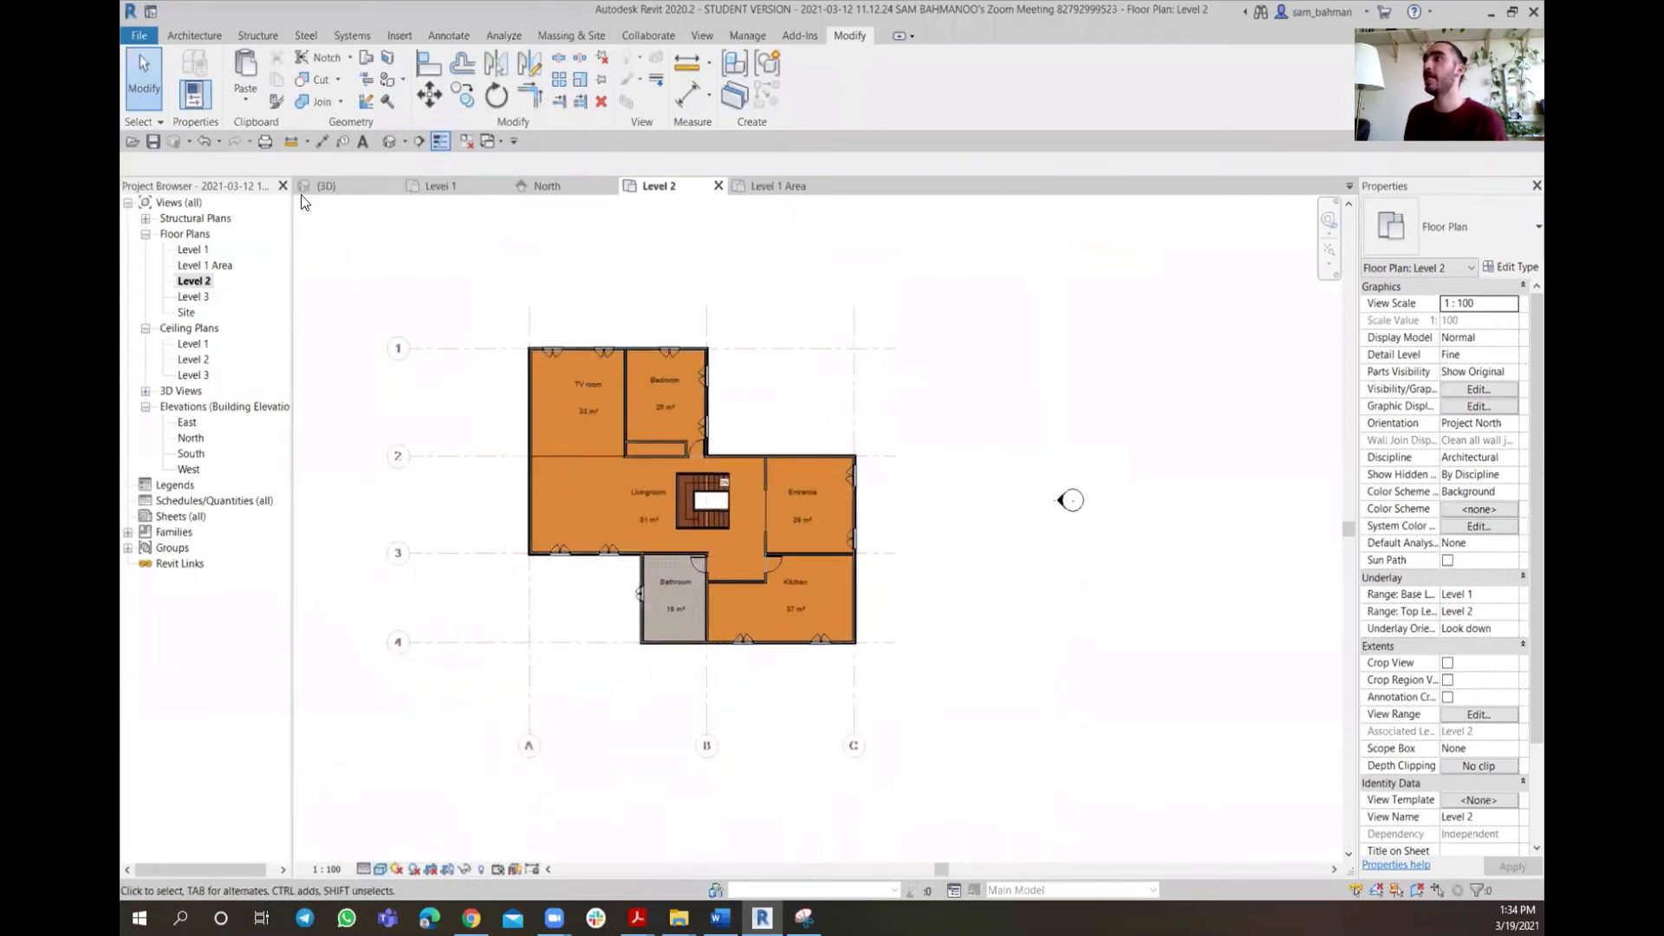
Place a color fill legend beside the Level 2 floor plan, using space type Rooms and the Name color scheme
left_click(448, 34)
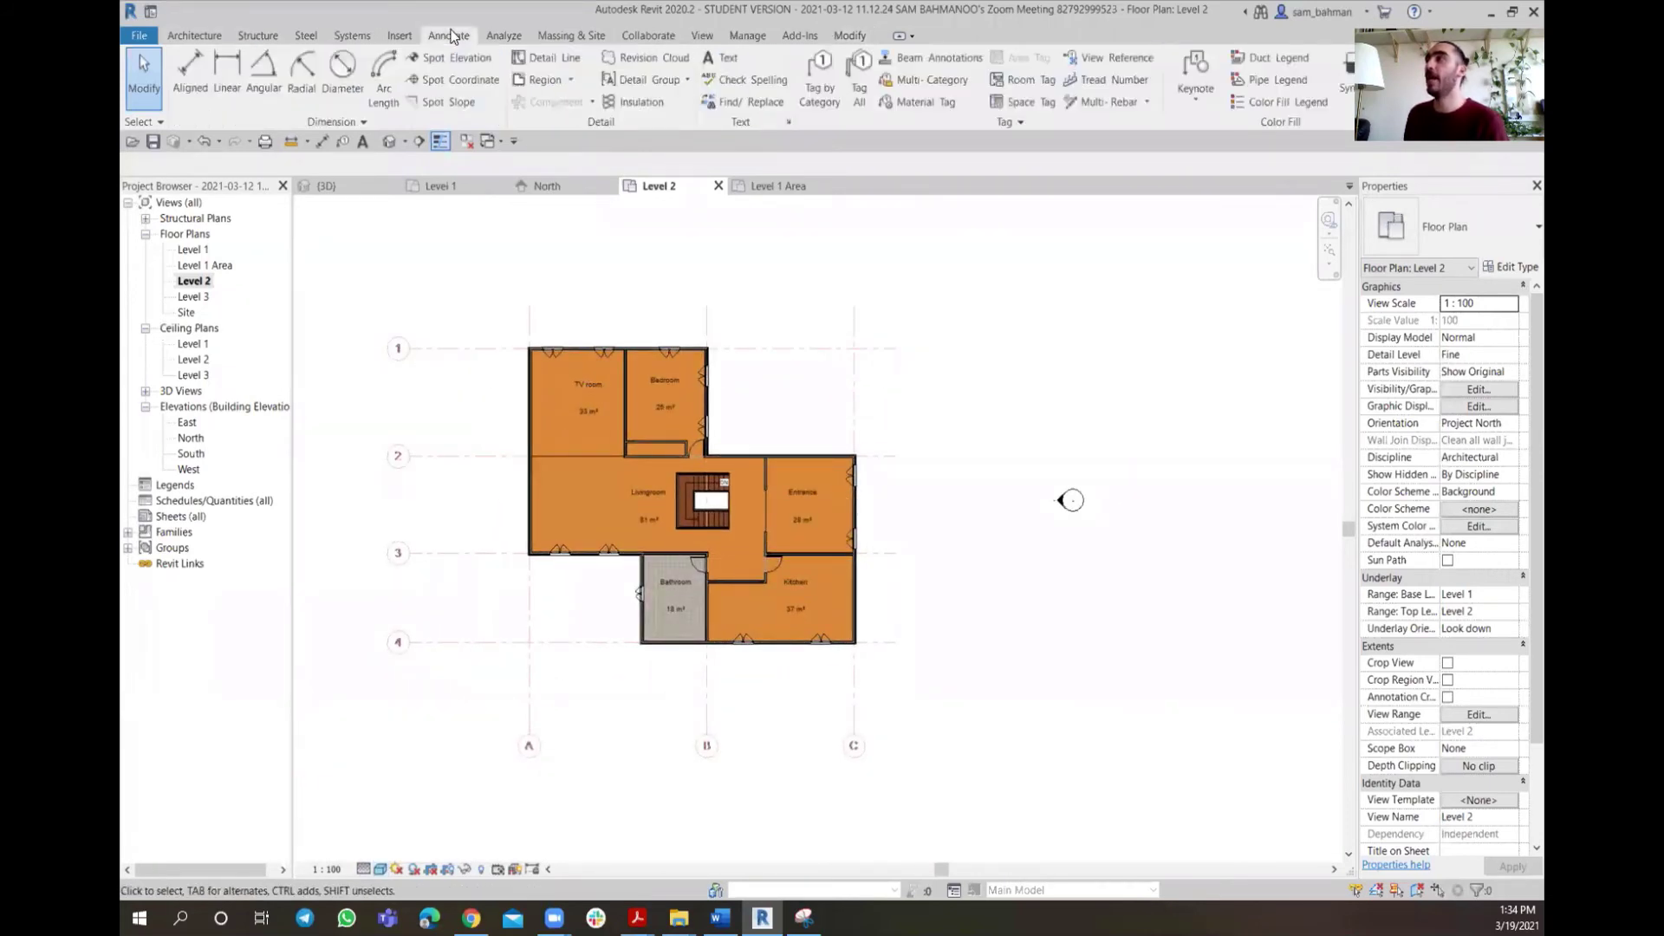
left_click(1281, 104)
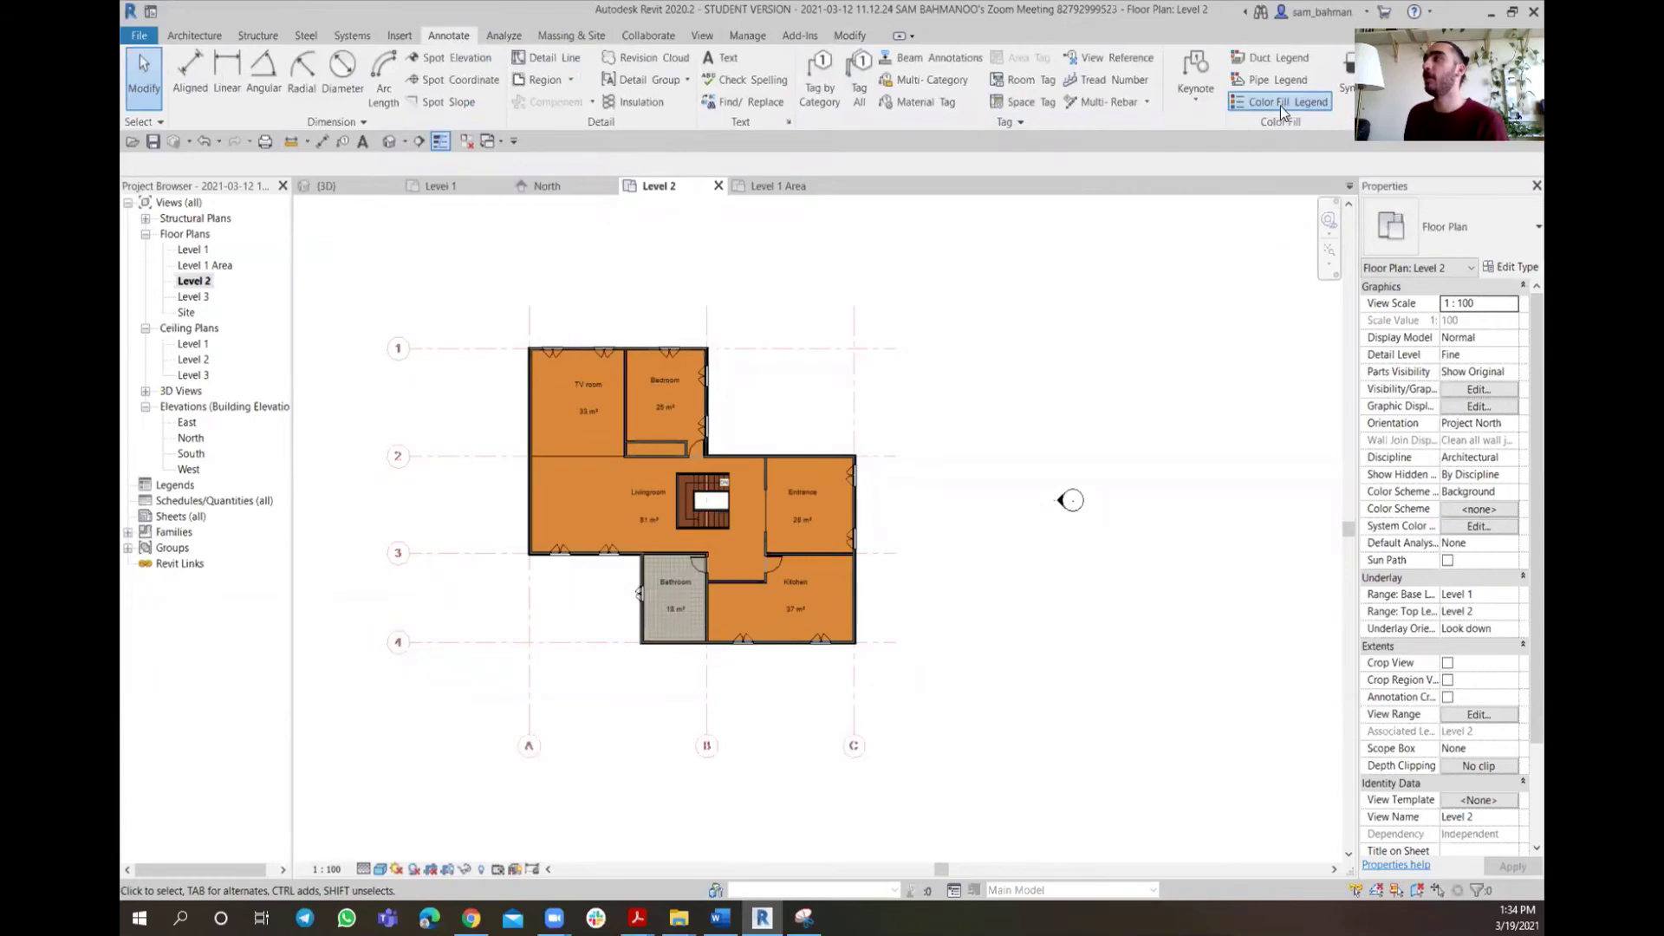
left_click(342, 683)
left_click(821, 455)
left_click(813, 477)
left_click(815, 480)
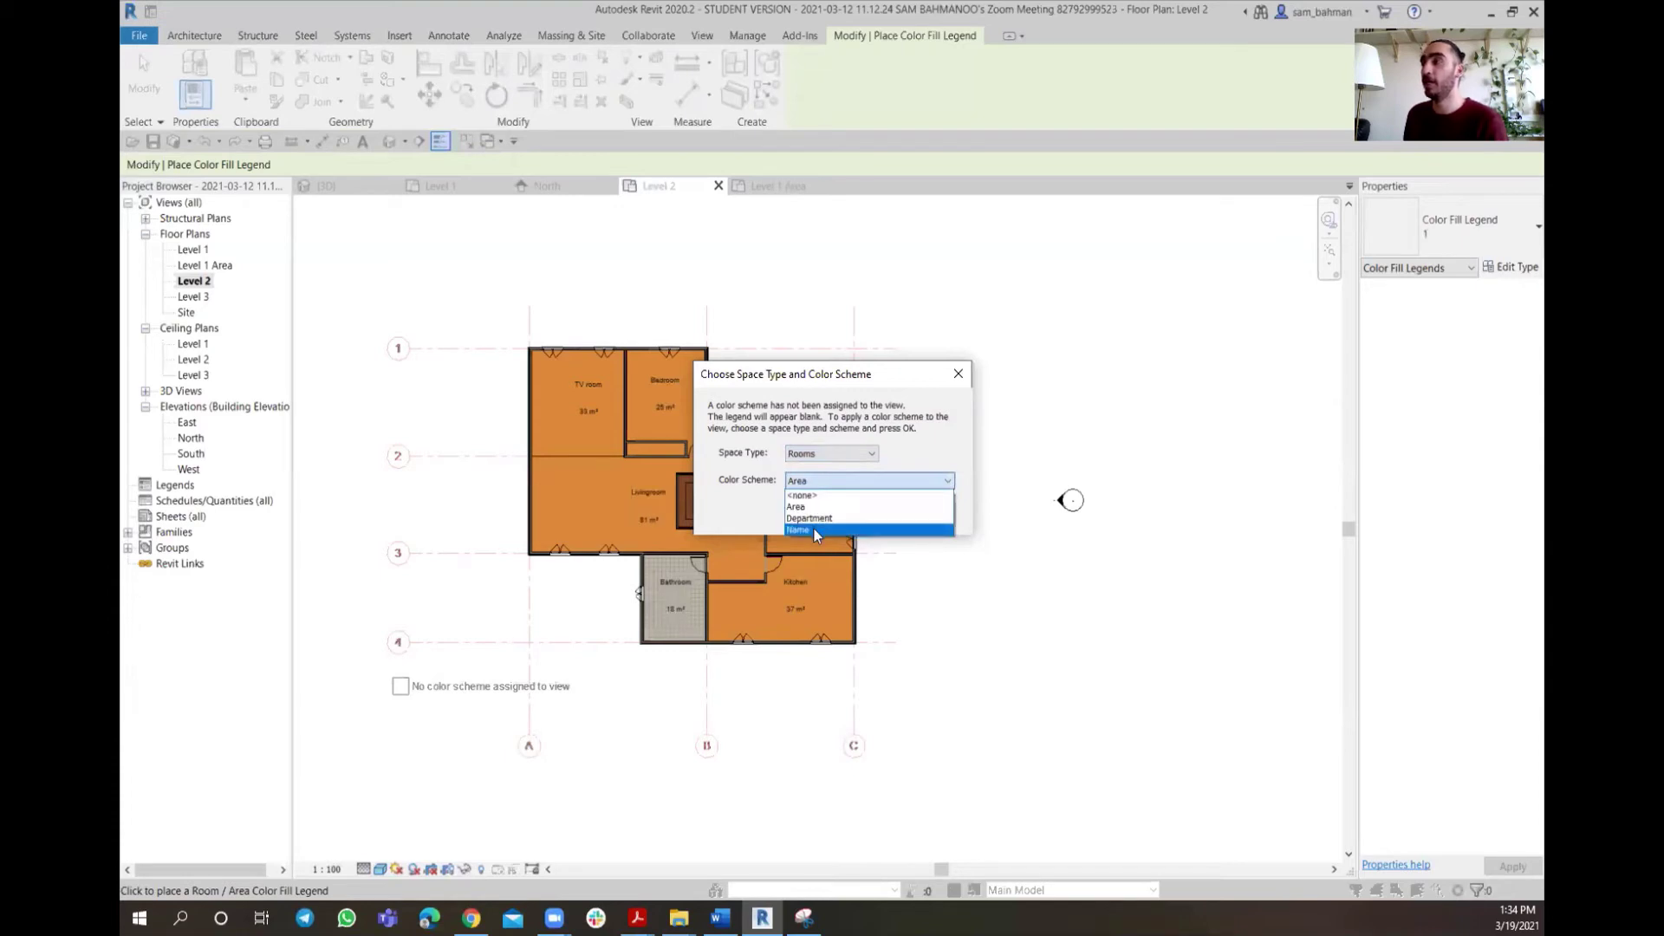
left_click(814, 527)
left_click(848, 513)
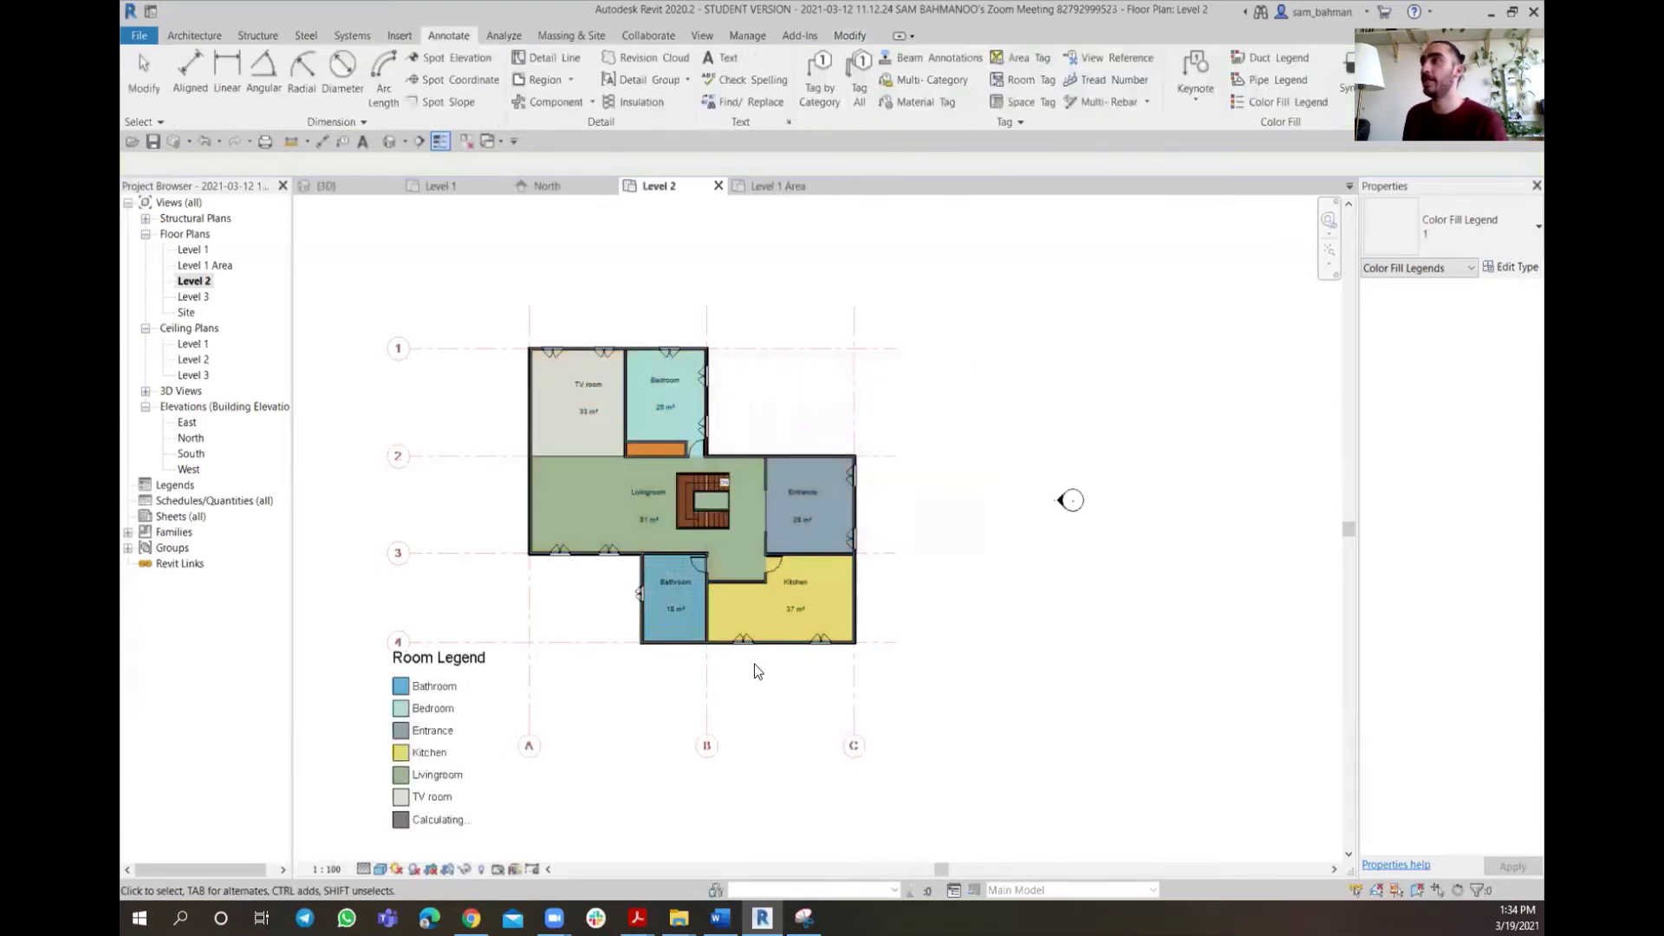
scroll(535, 617, "up", 2)
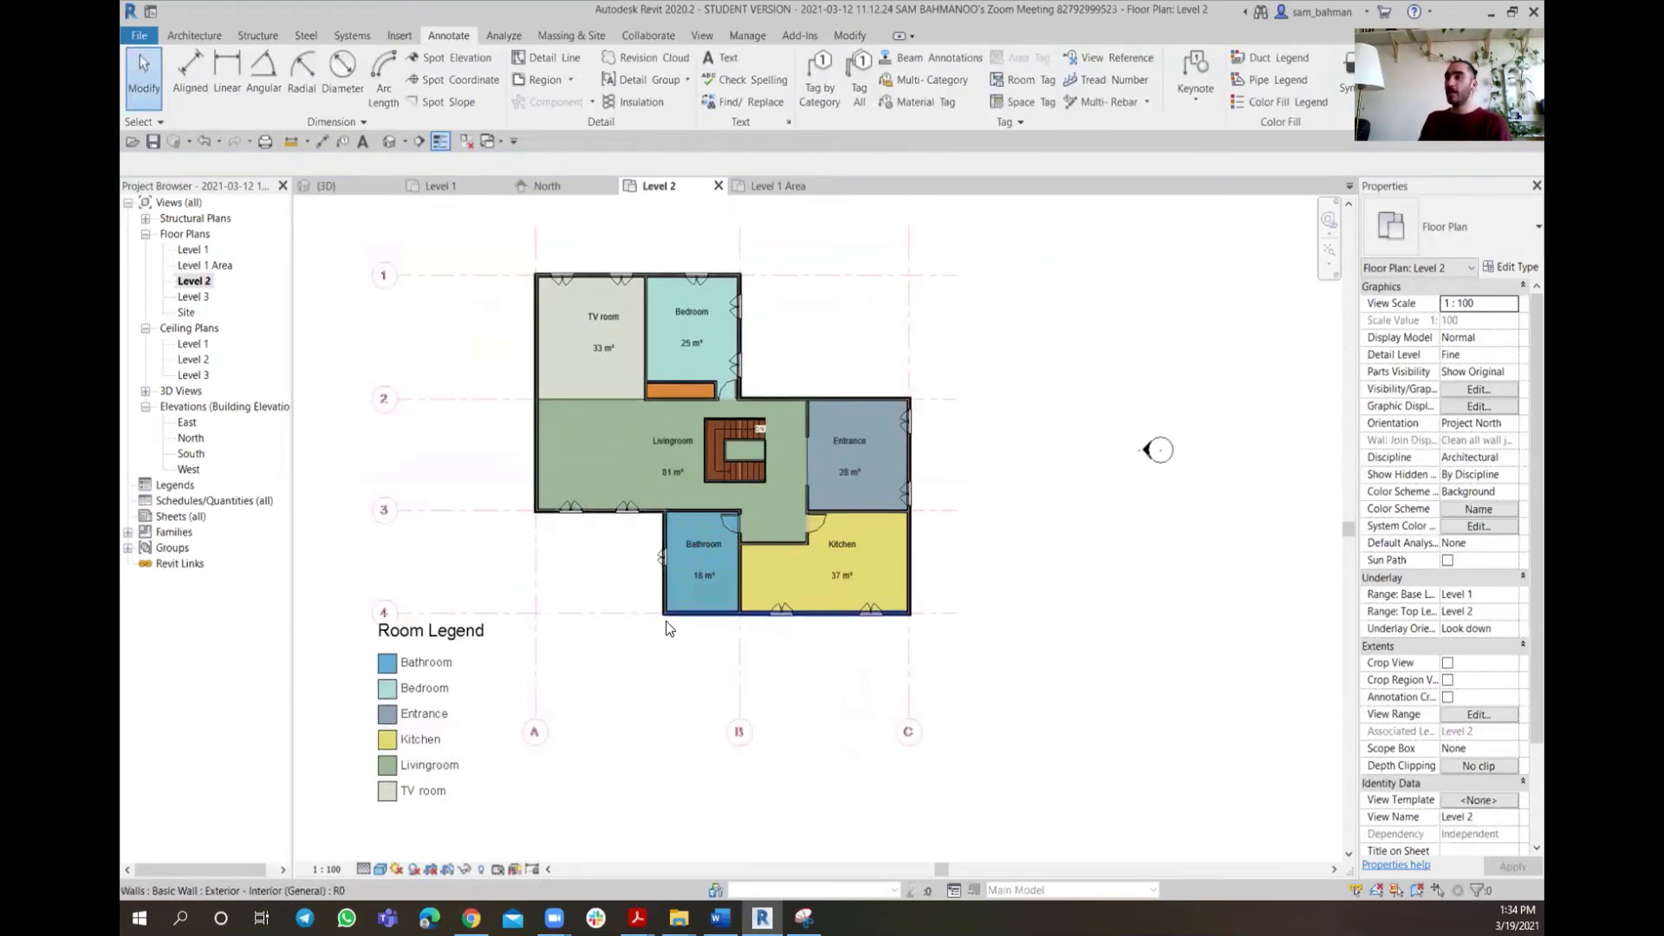
Compare the room names, areas and colors on the Level 1 and Level 2 floor plans, starting with the TV room
left_click(486, 184)
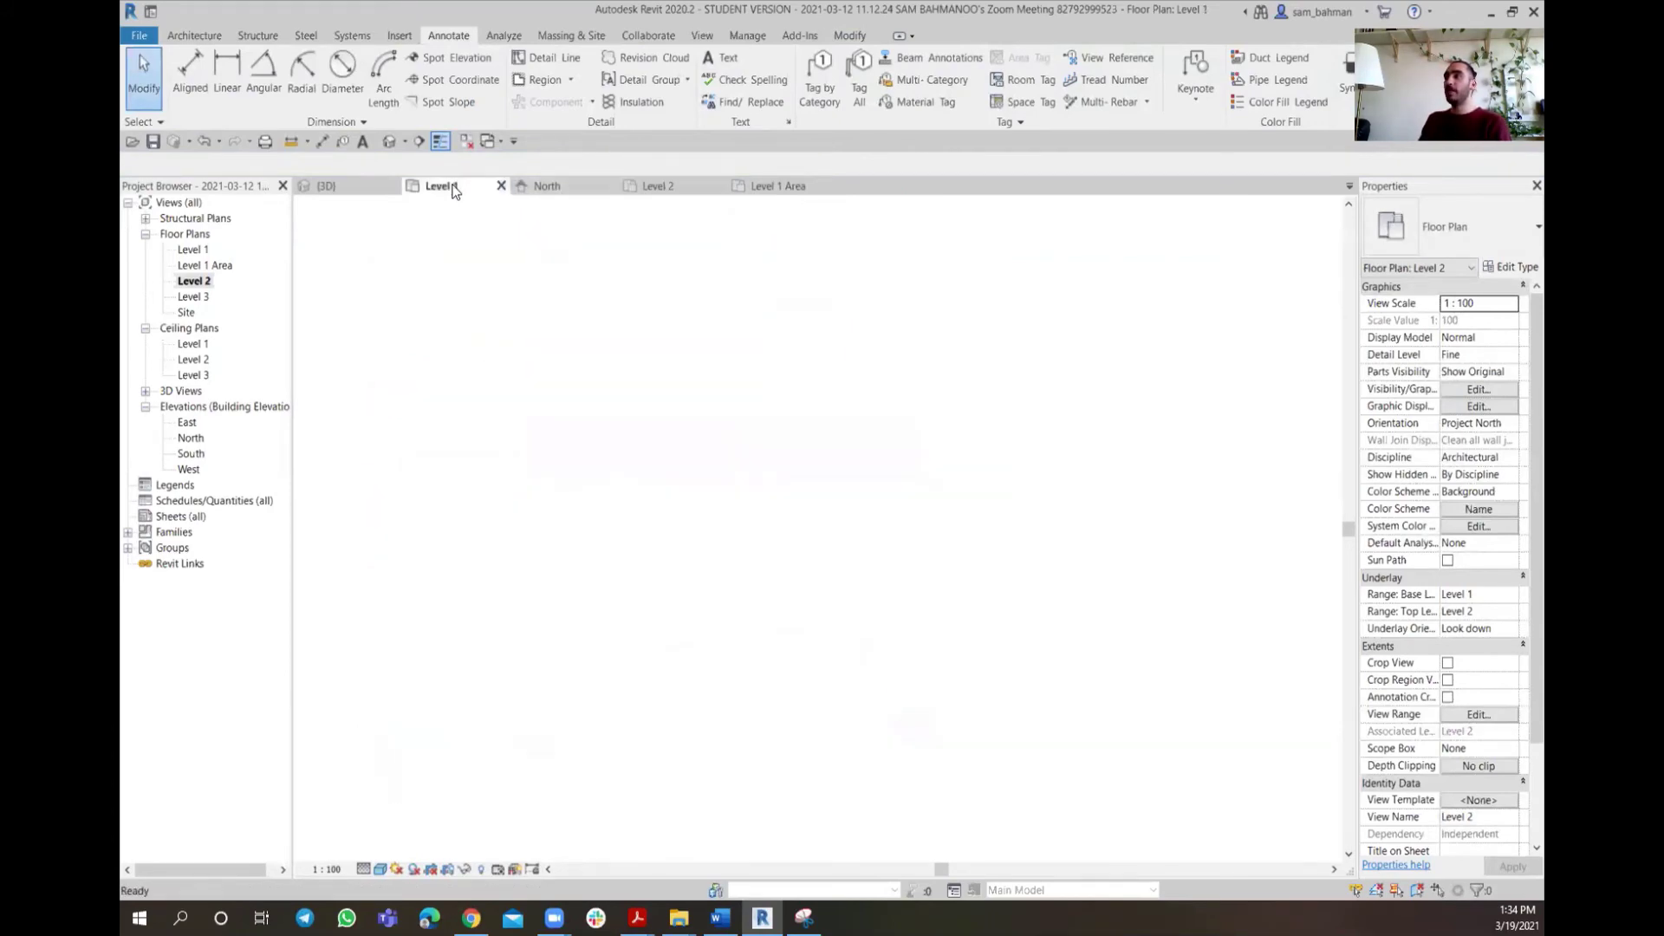
scroll(680, 326, "up", 3)
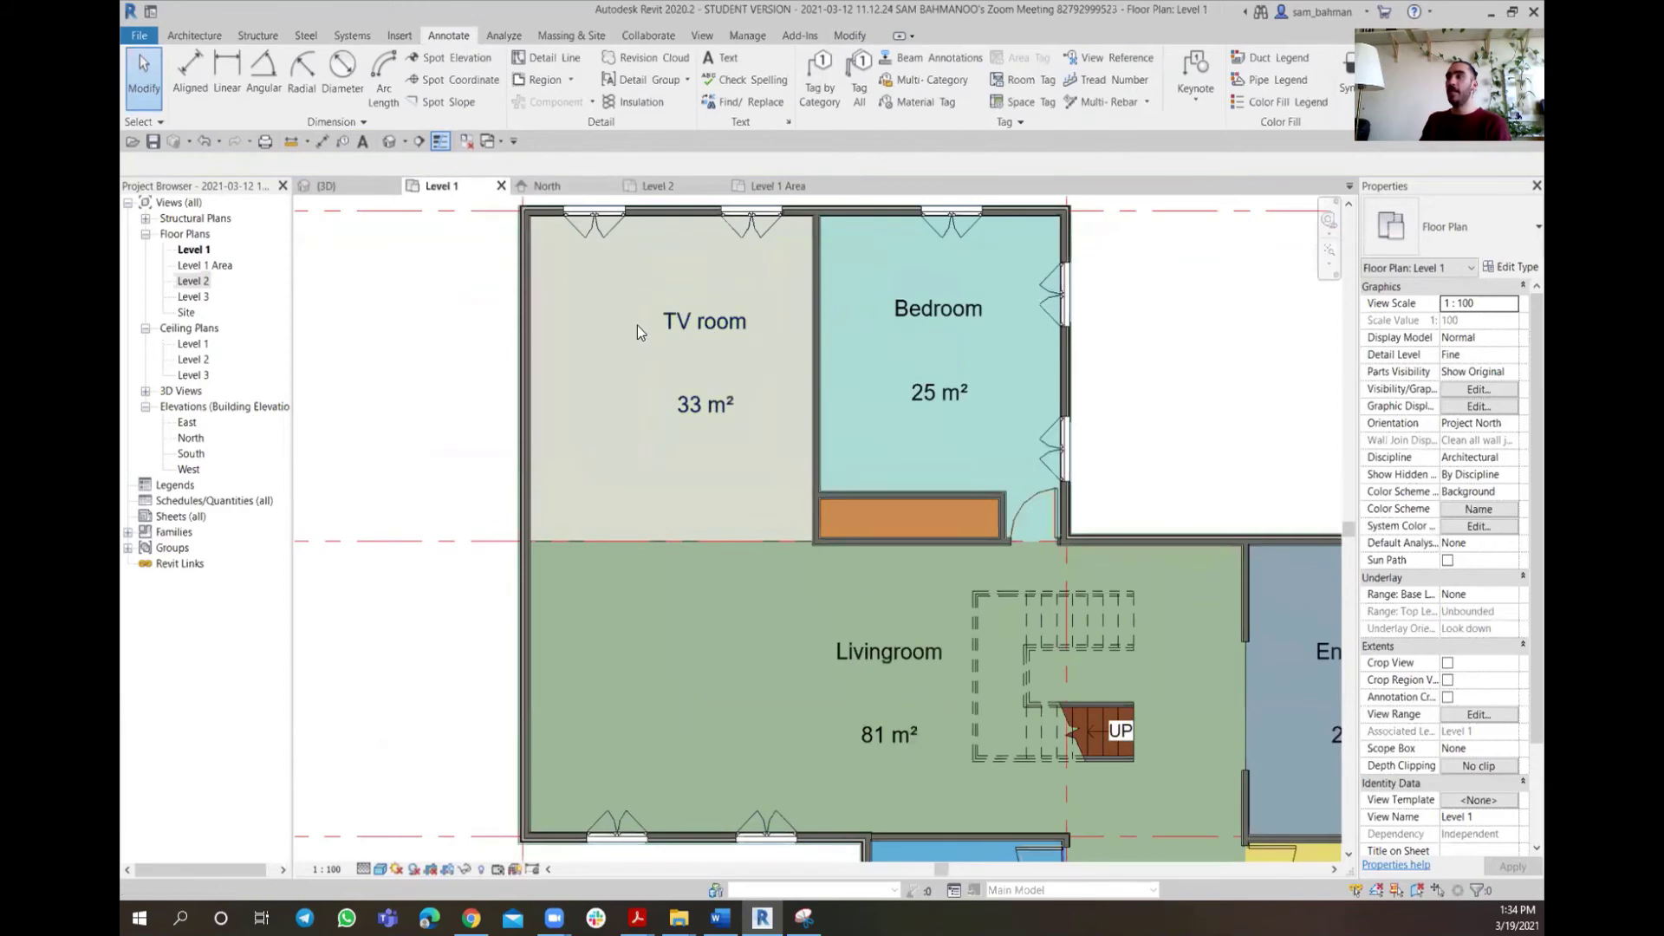
scroll(707, 322, "down", 2)
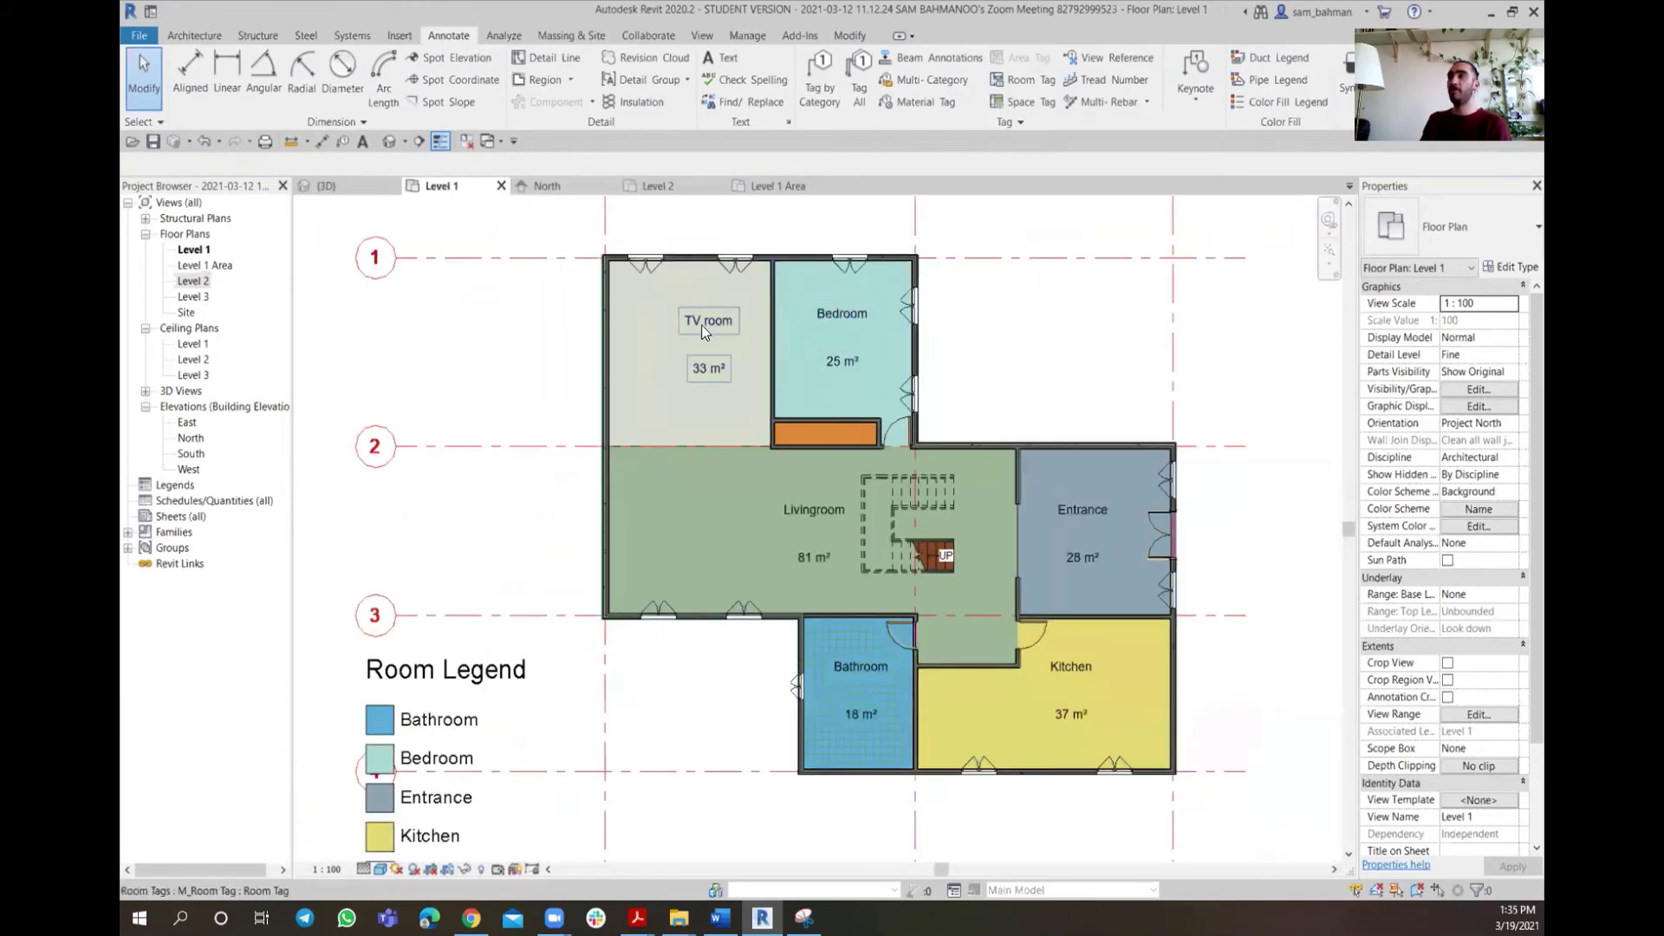
left_click(666, 184)
scroll(622, 298, "up", 3)
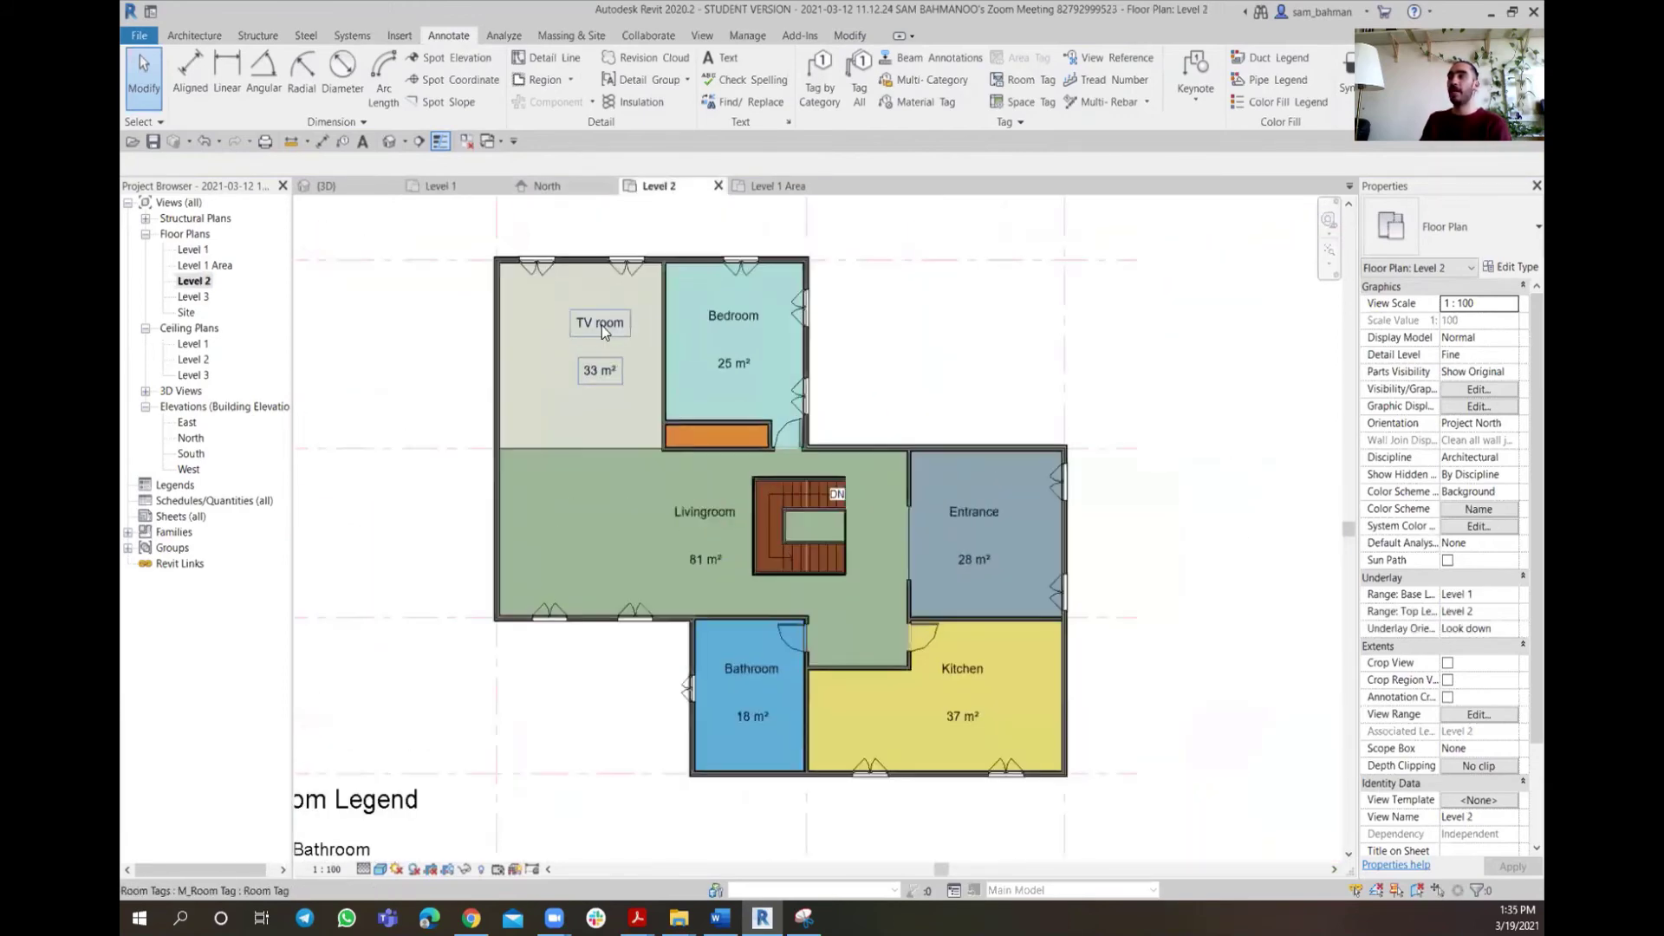
scroll(591, 366, "down", 2)
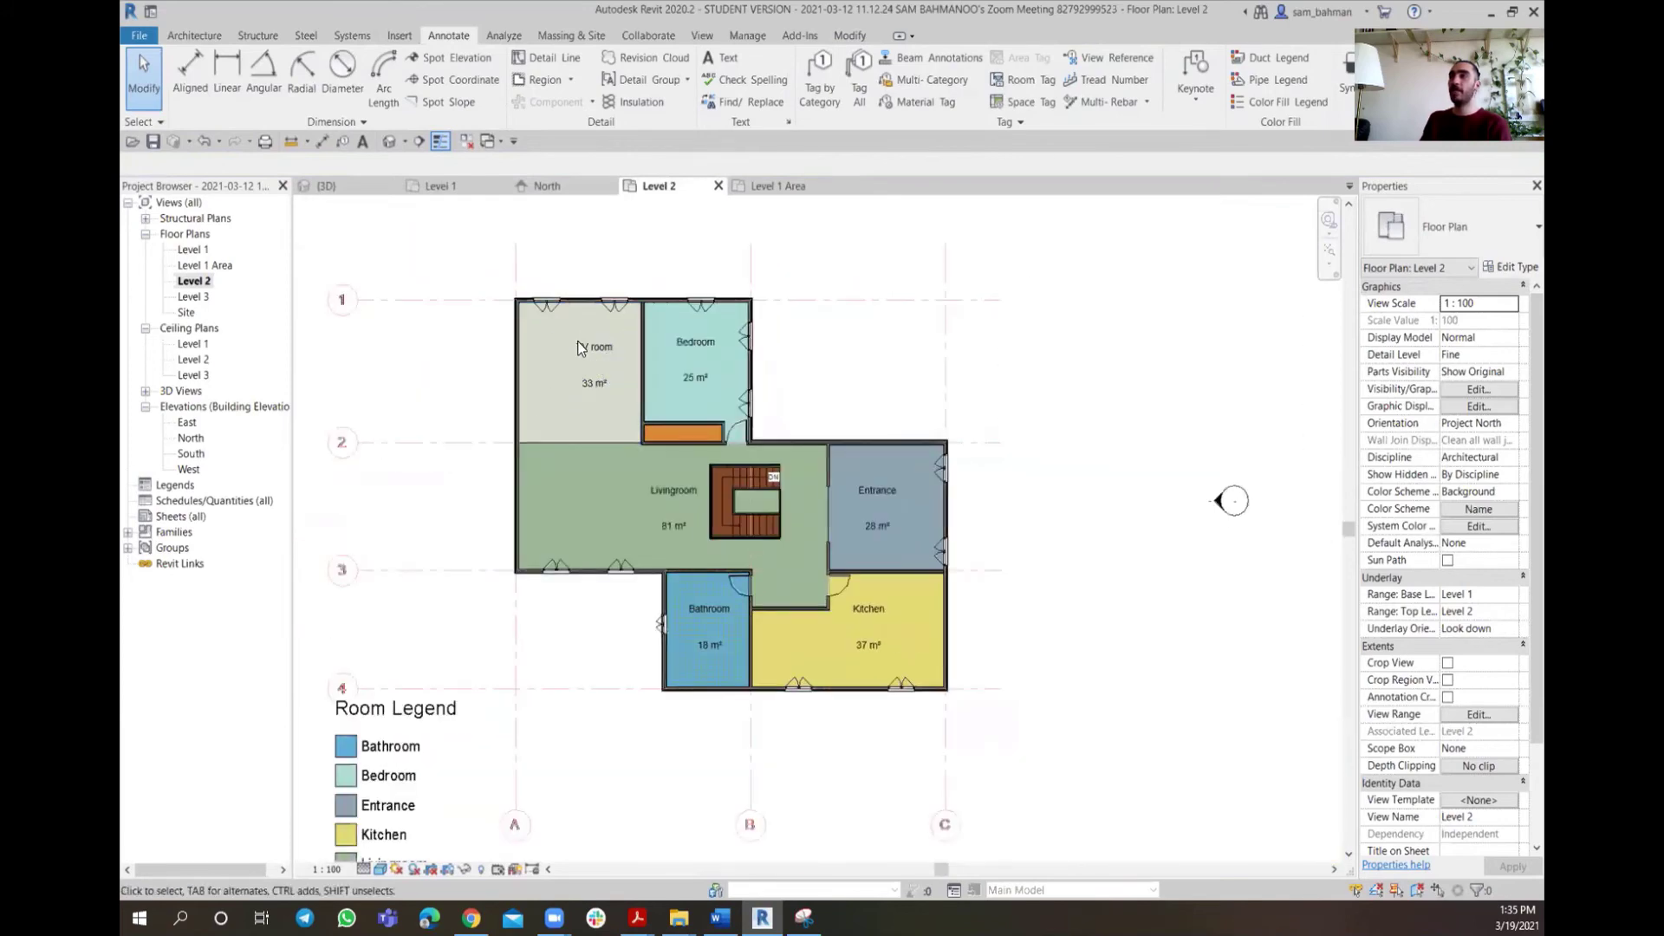
left_click(450, 187)
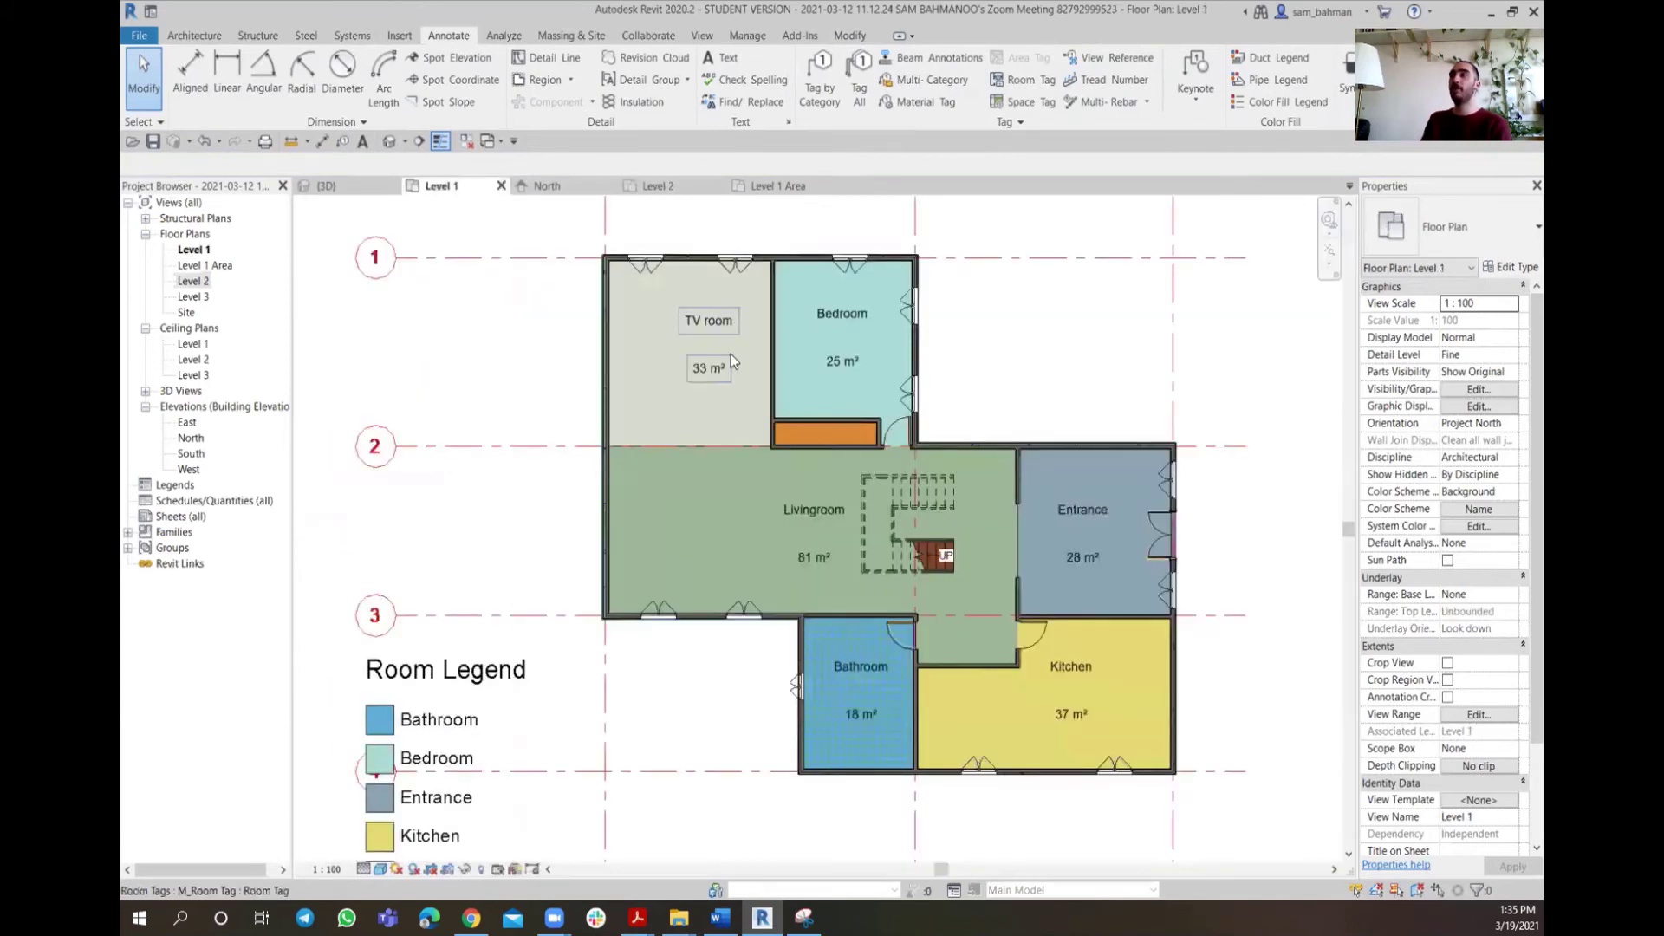
On the Level 2 floor plan, rename the Bedroom to "Bedroom 2" through its room tag
left_click(660, 186)
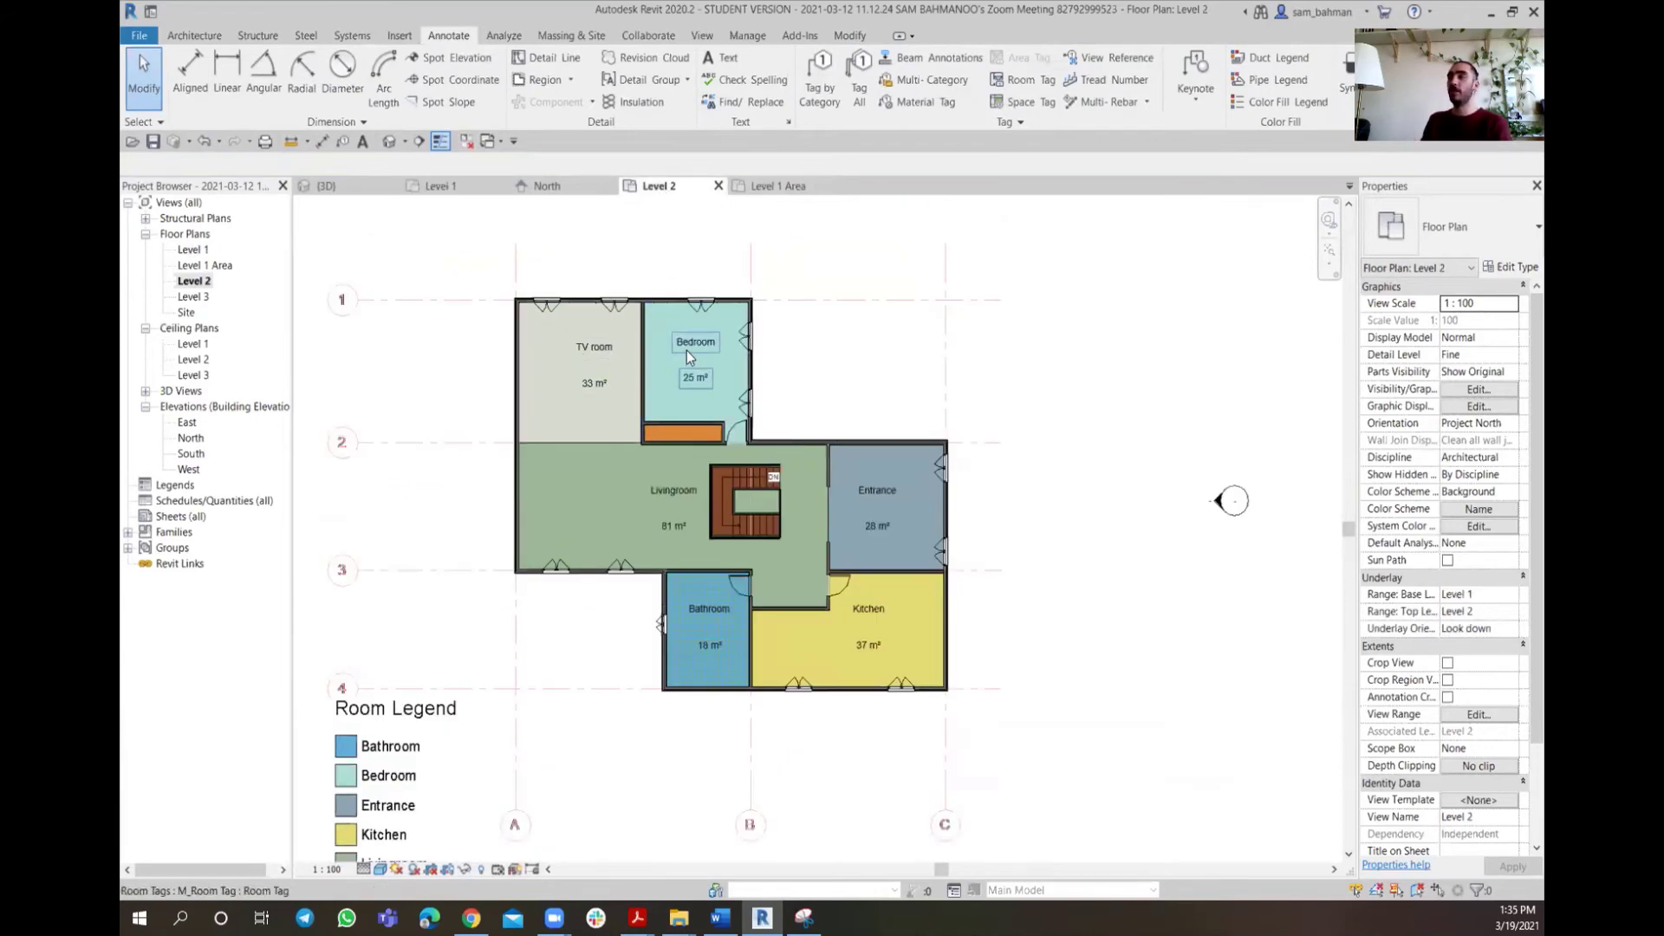
scroll(699, 346, "up", 4)
scroll(704, 347, "up", 2)
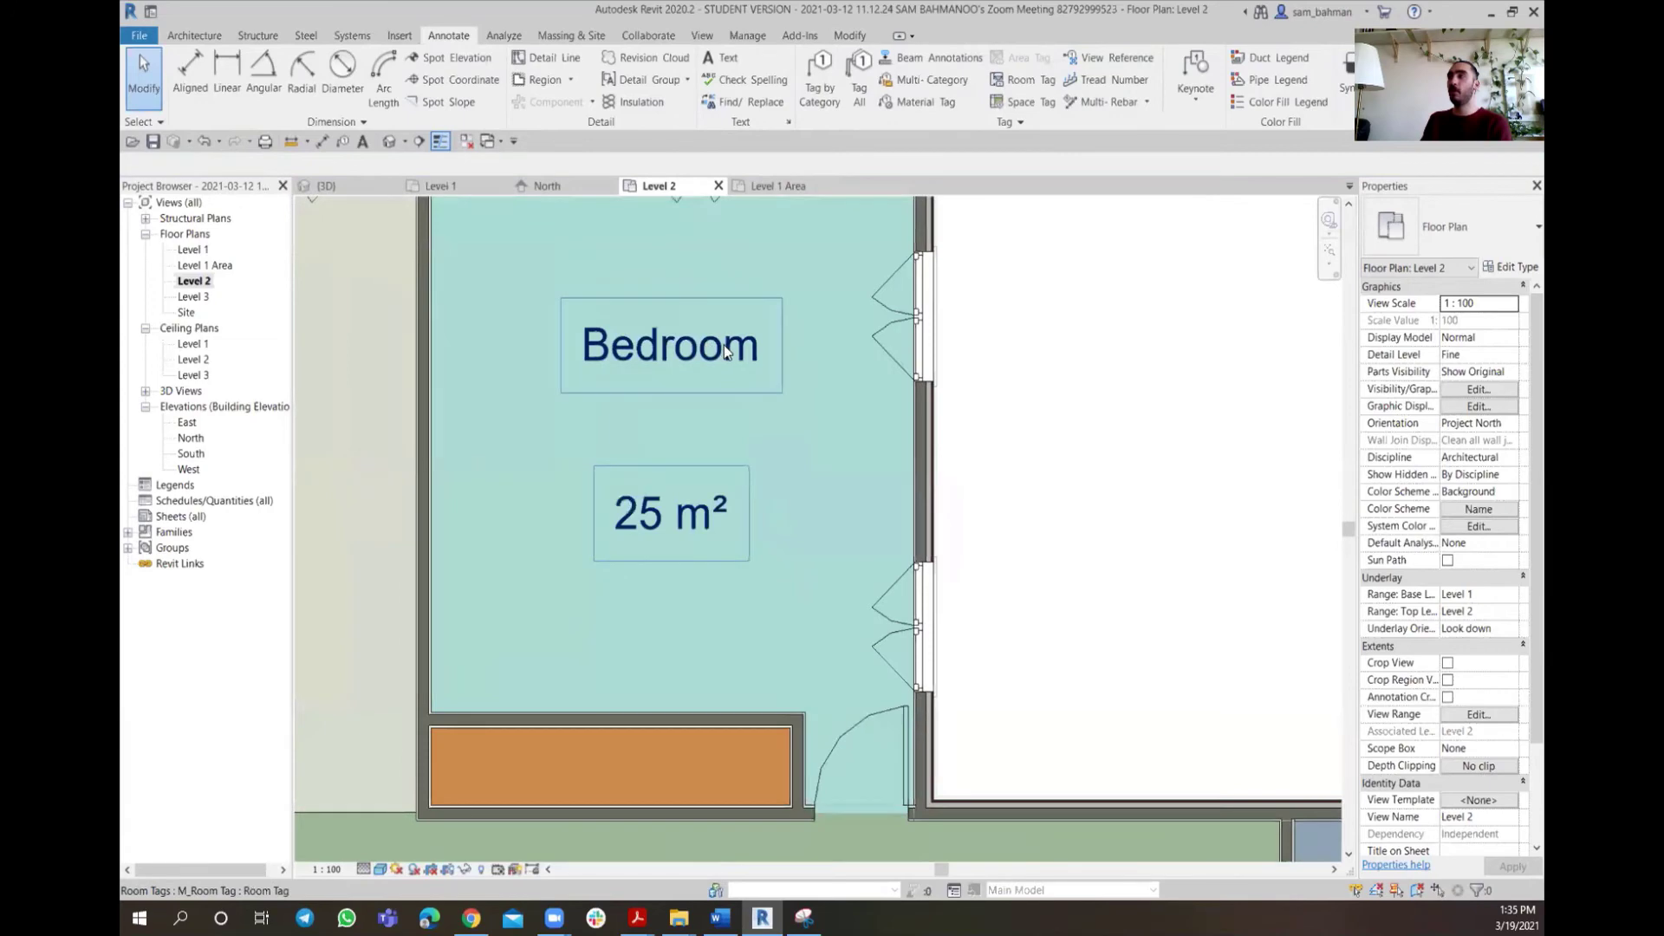
double_click(751, 355)
left_click(698, 363)
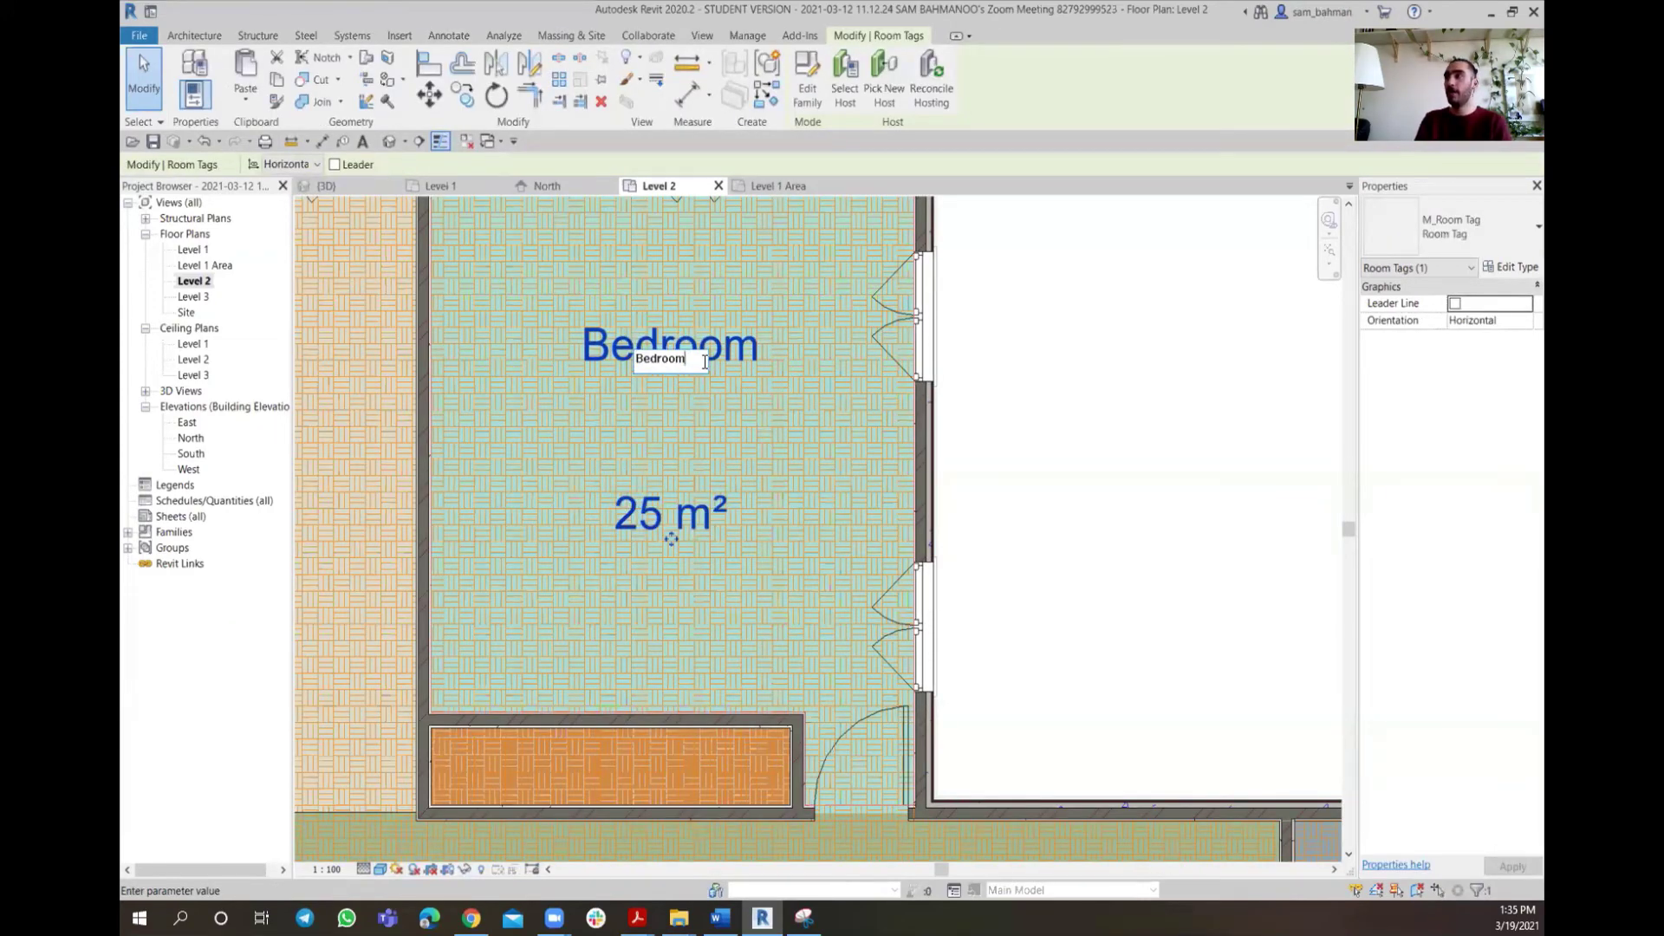
key("Return")
key("Escape")
scroll(995, 412, "down", 3)
scroll(995, 413, "down", 4)
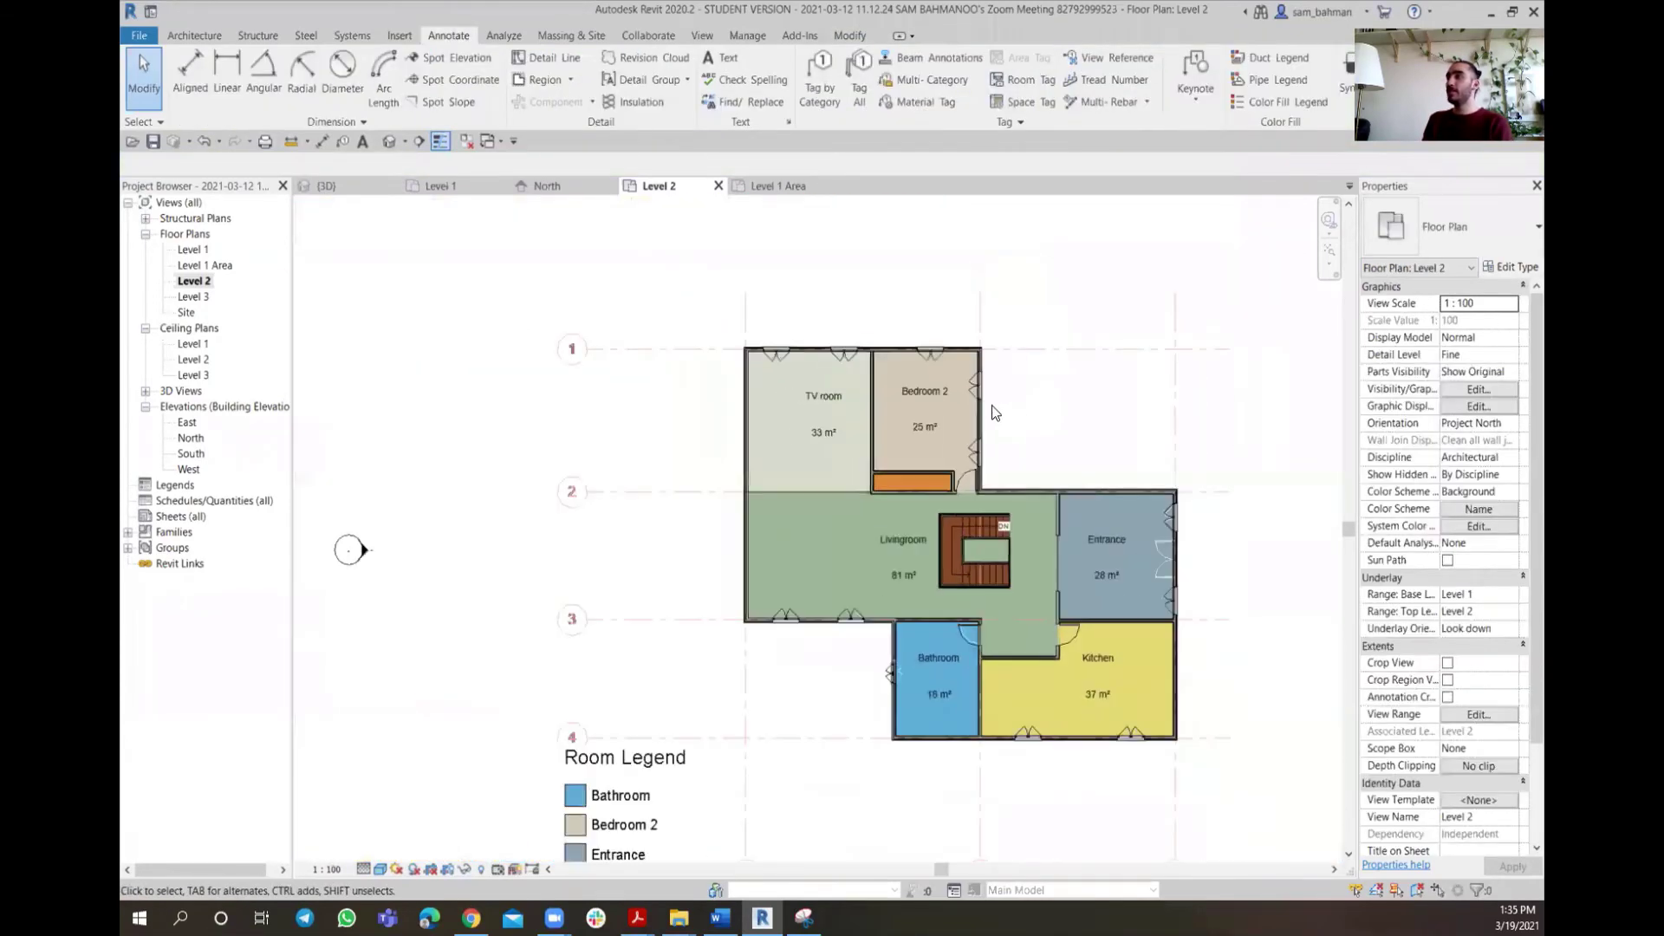
scroll(960, 398, "up", 2)
scroll(944, 469, "up", 1)
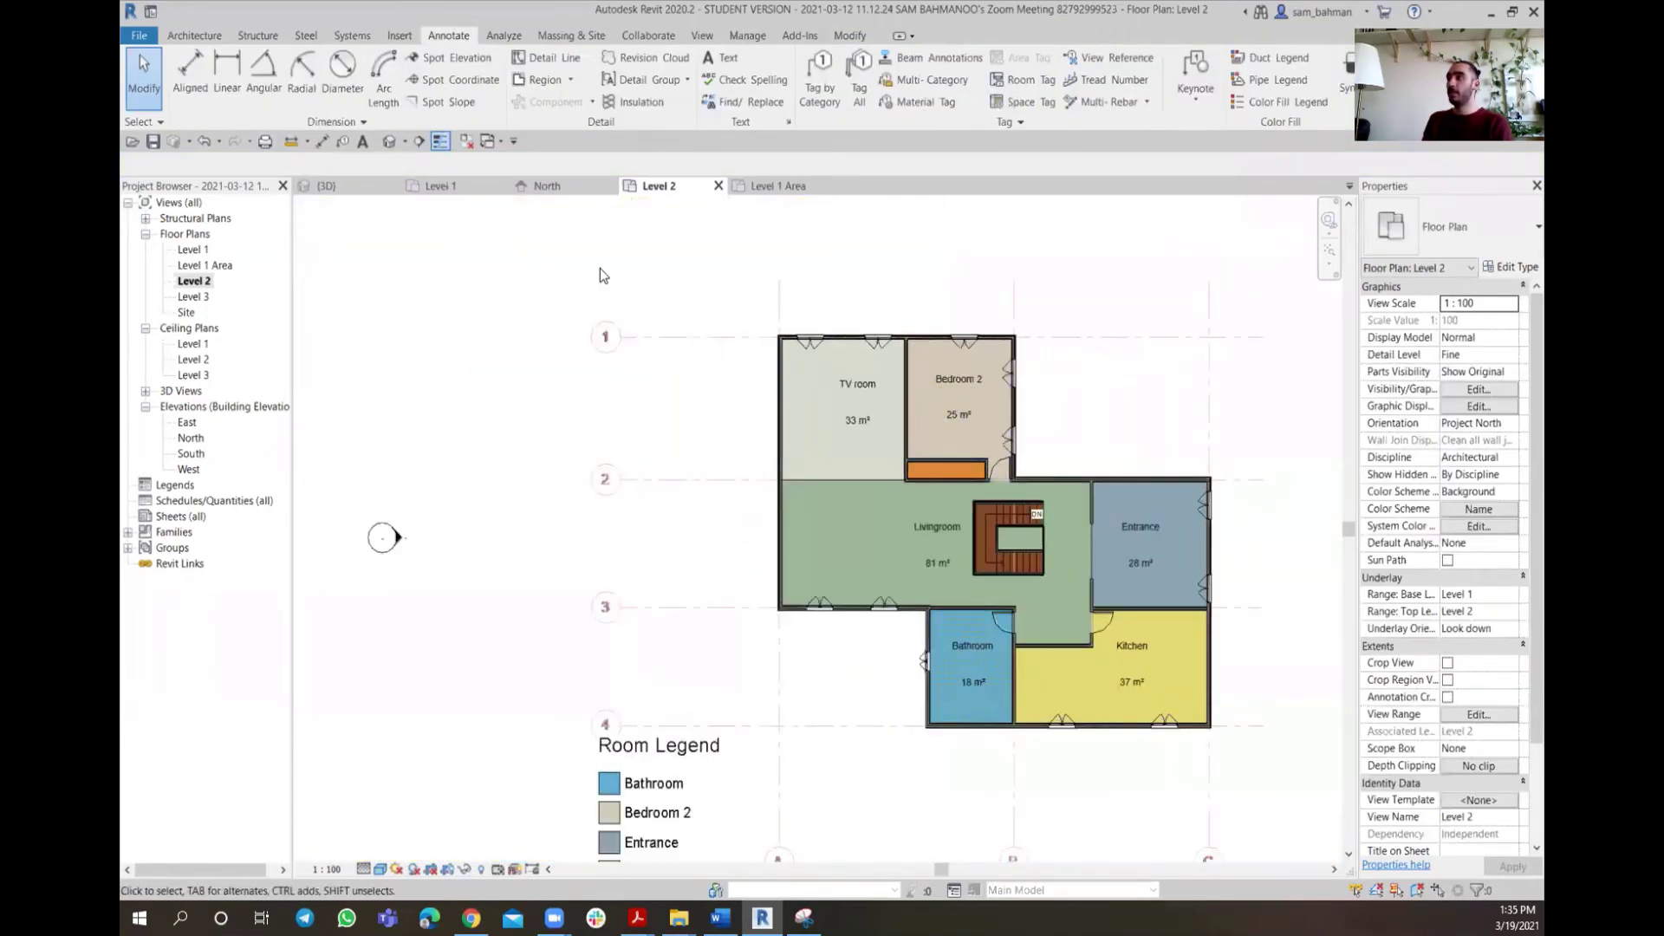
On the Level 1 plan, draw a vertical building section through the Bedroom, Livingroom and Bathroom, and reduce its far clip offset to about 12.39 m
left_click(438, 188)
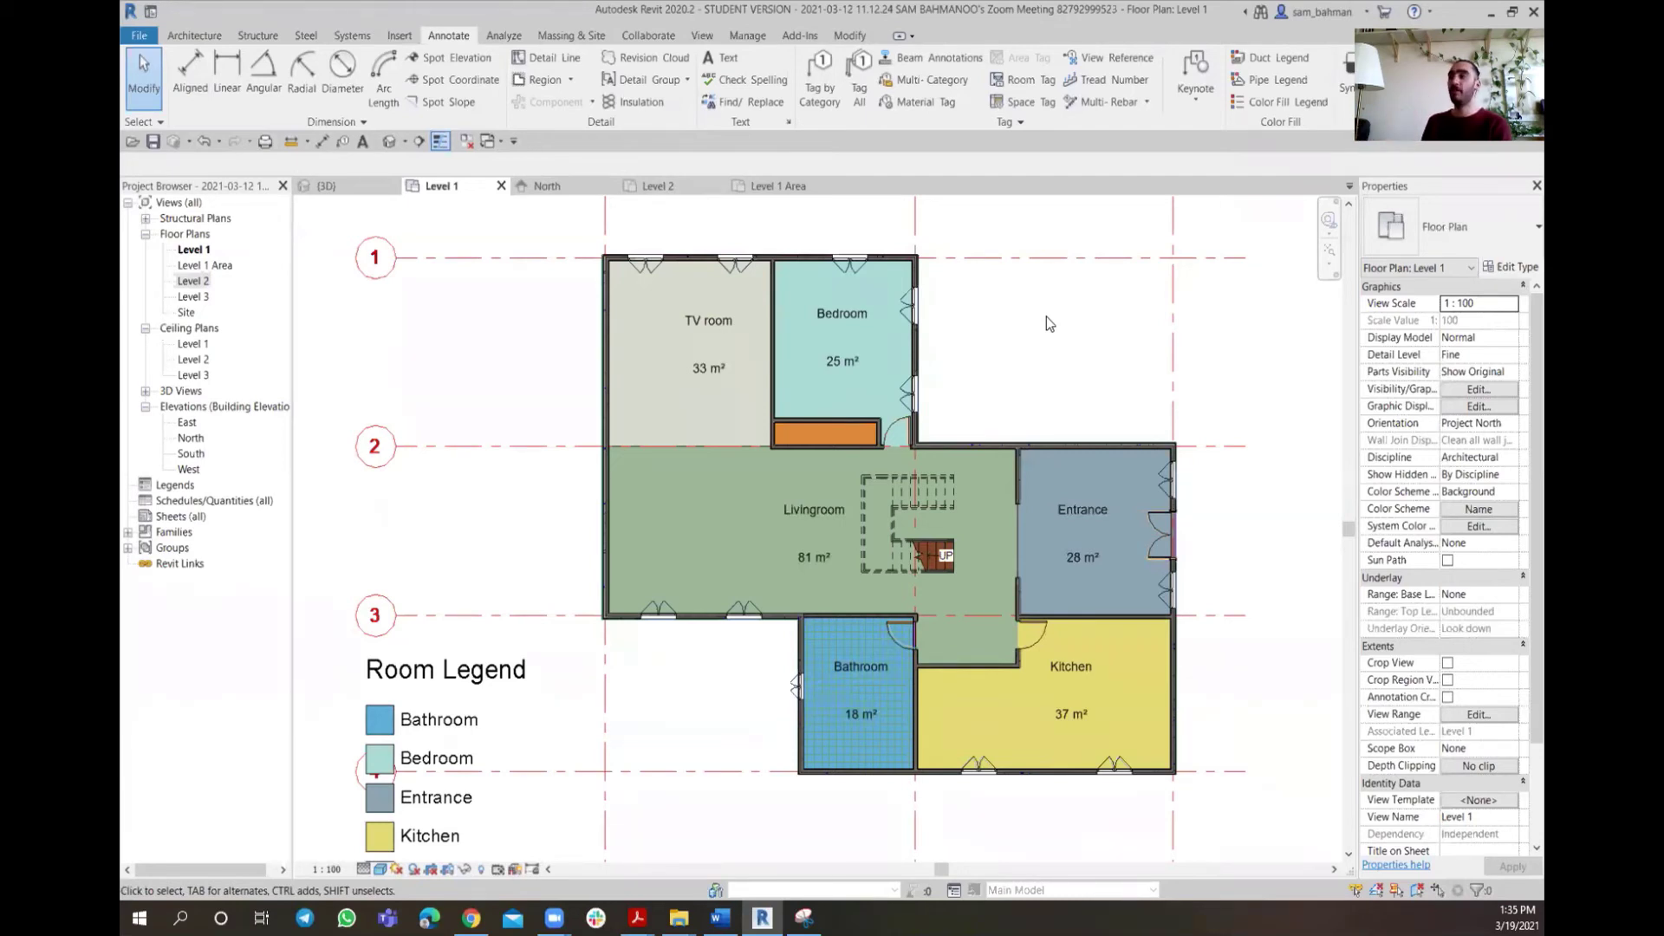
scroll(1050, 323, "down", 3)
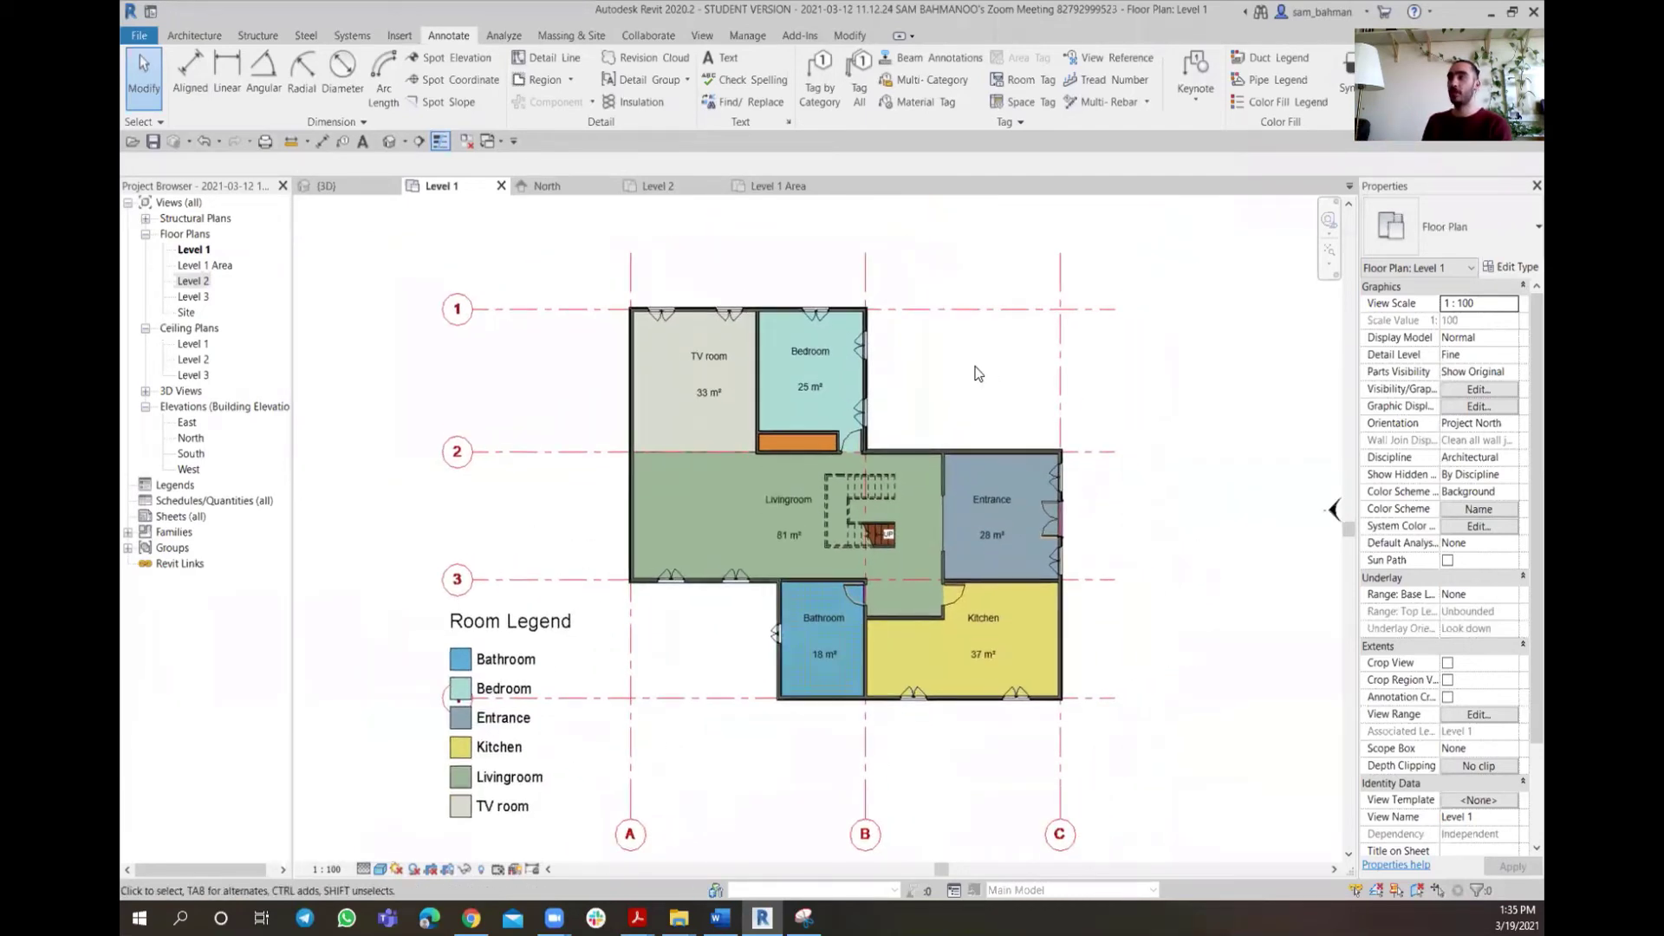
middle_click_drag(983, 394, 966, 383)
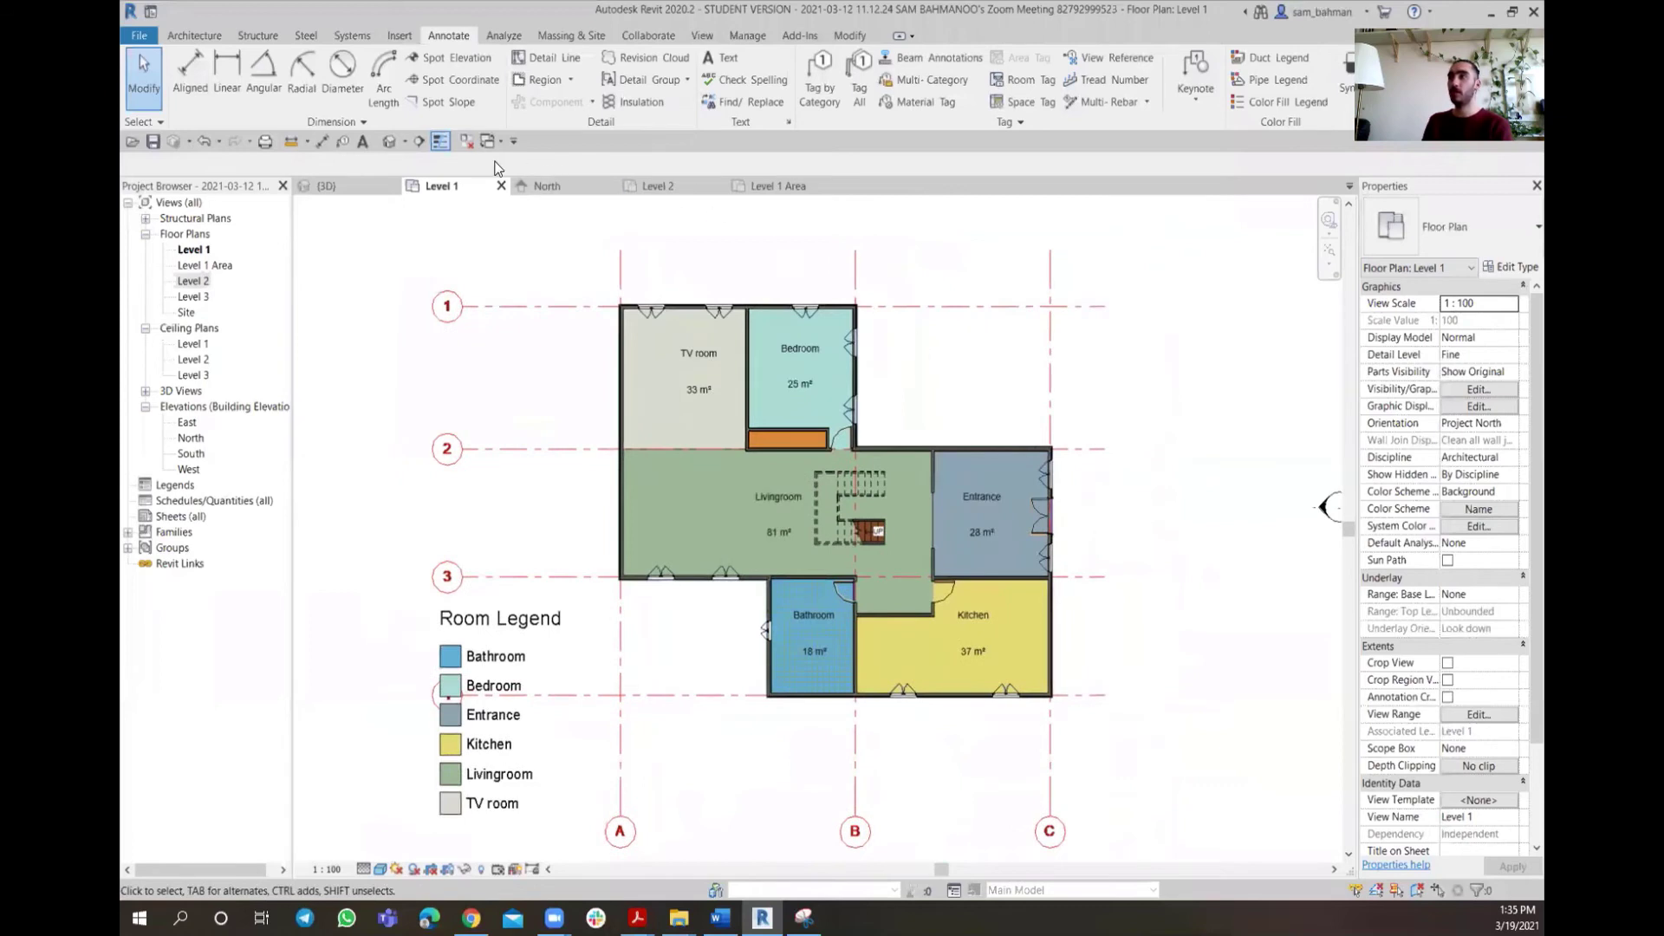
left_click(419, 141)
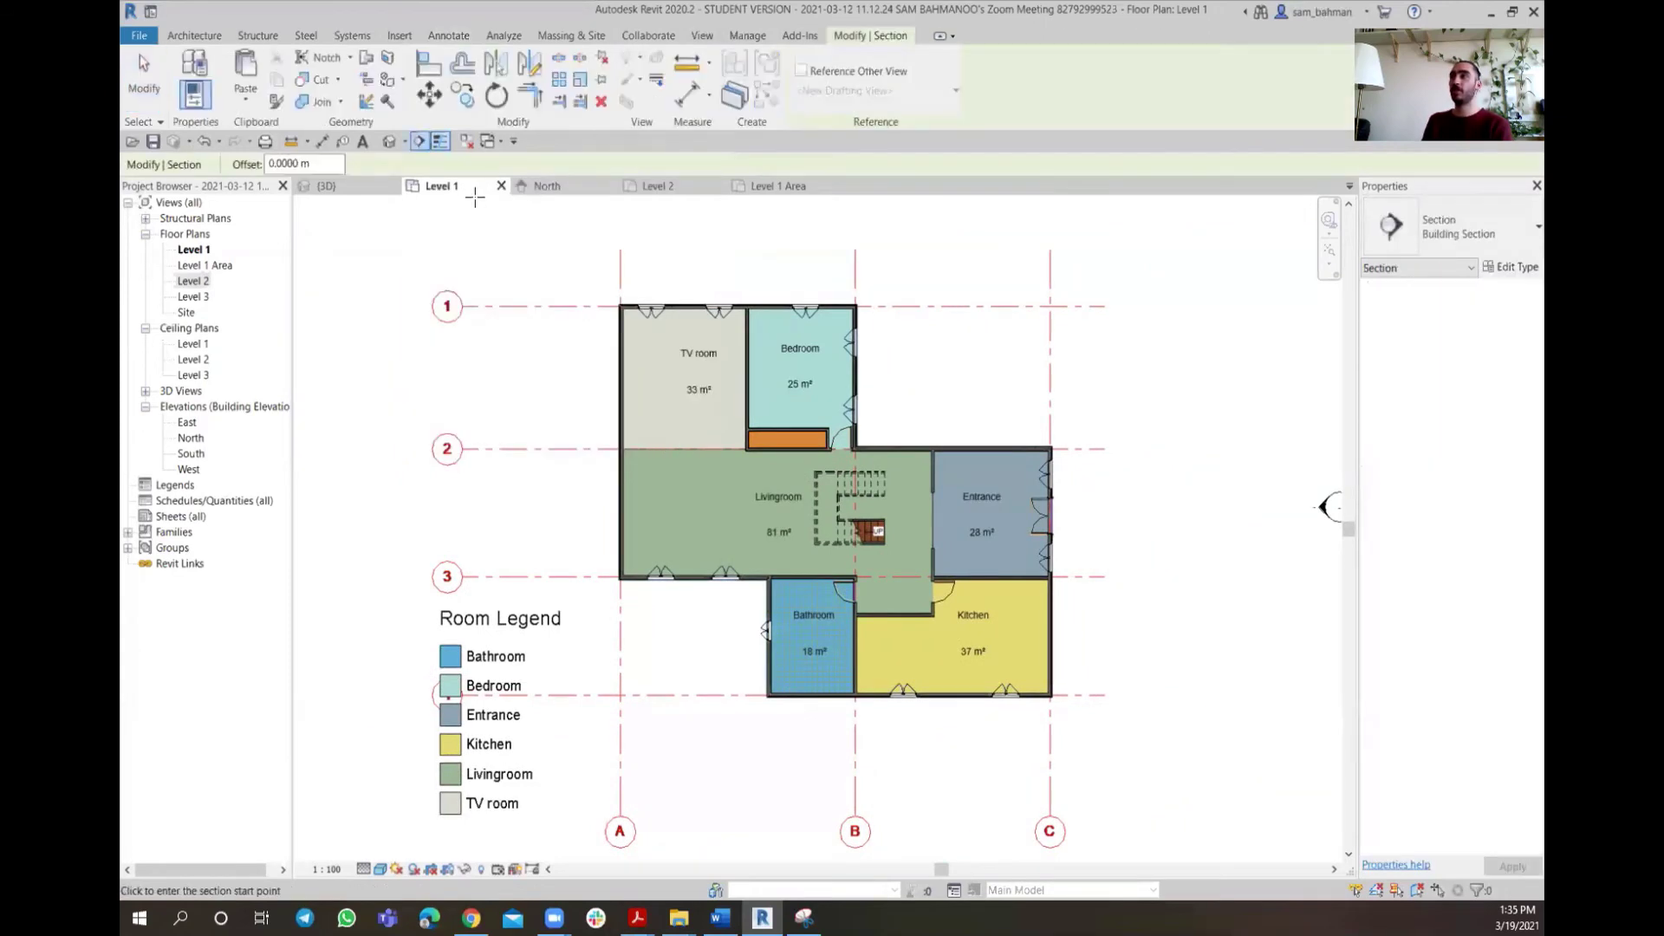
left_click(802, 230)
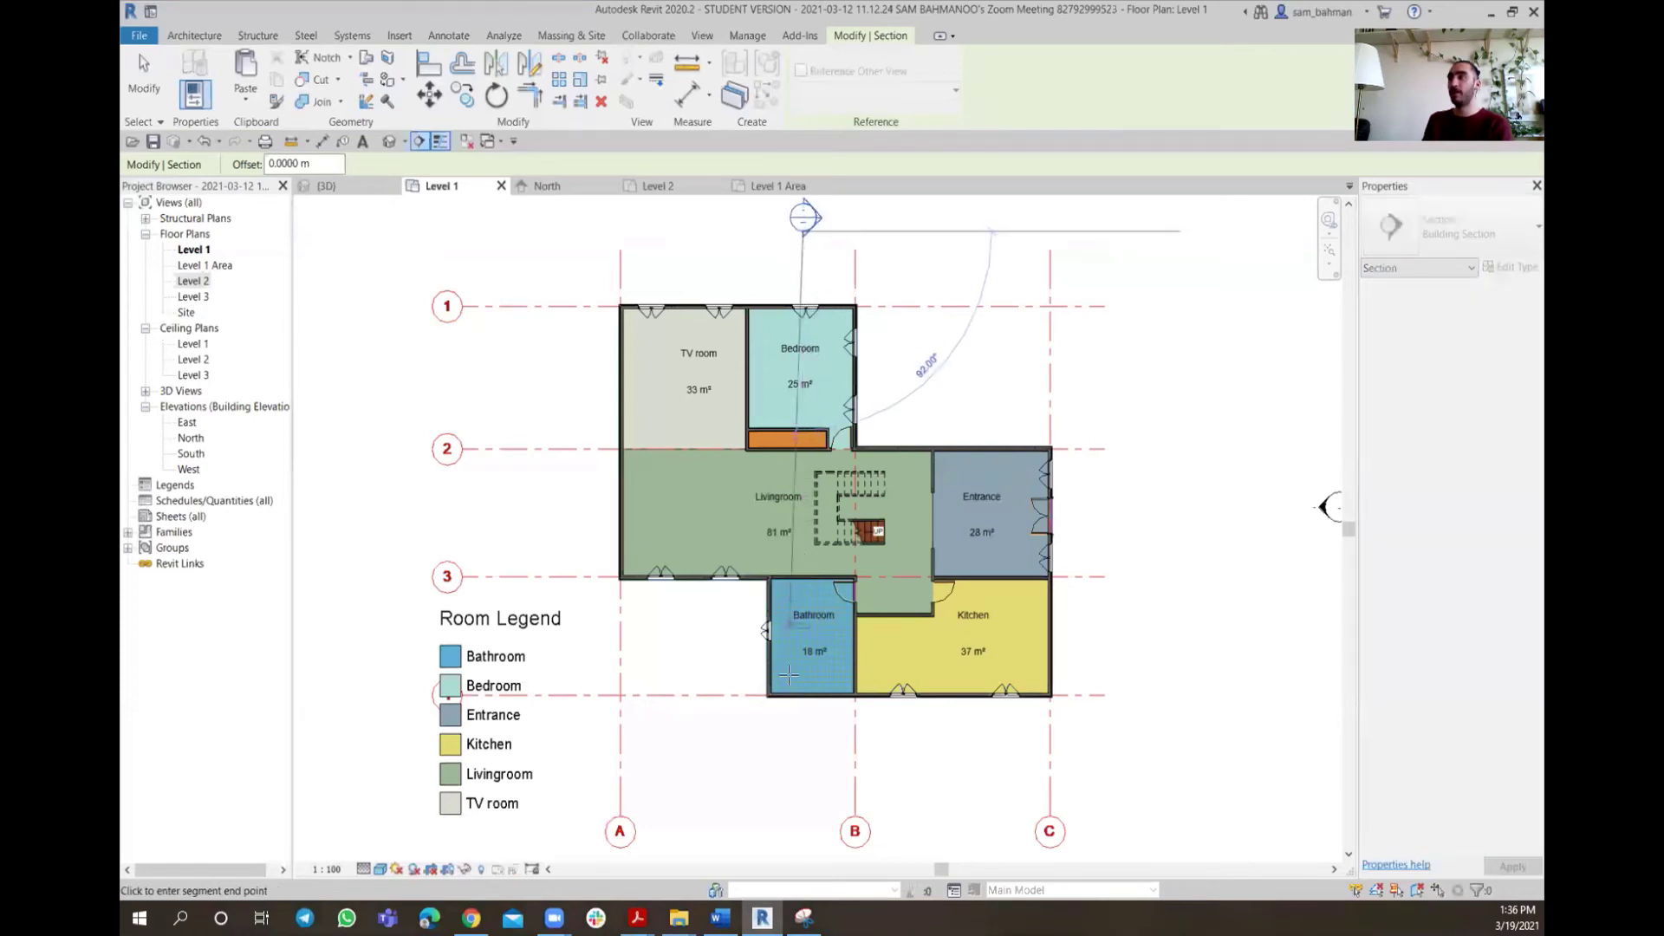
left_click(801, 763)
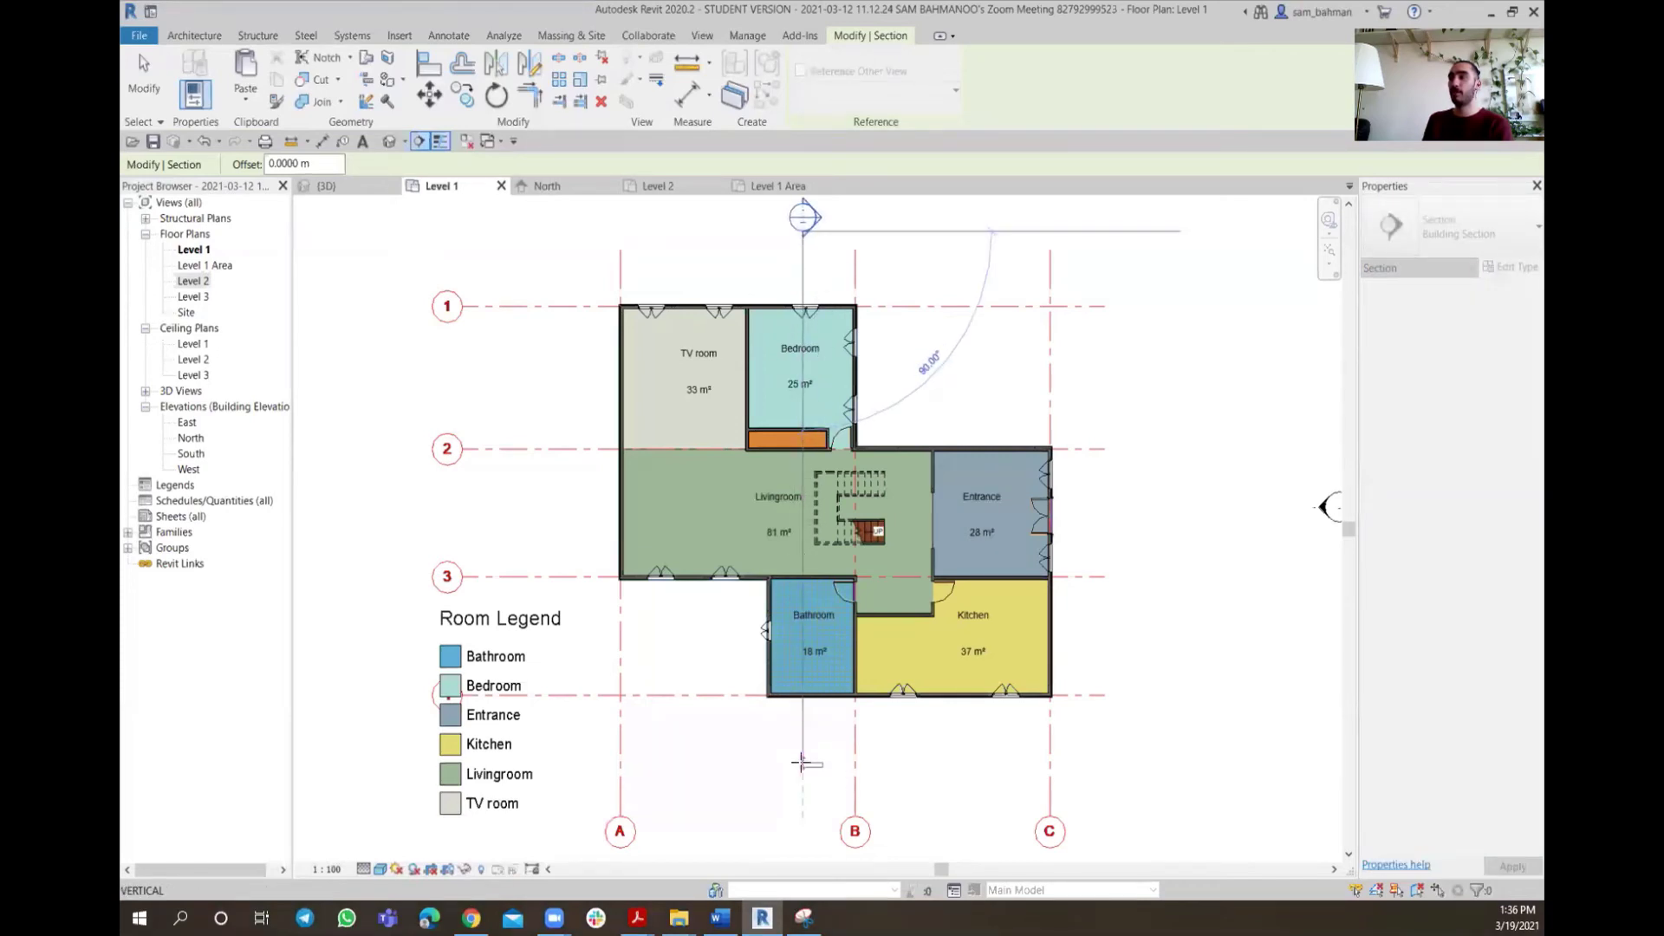
key("Escape")
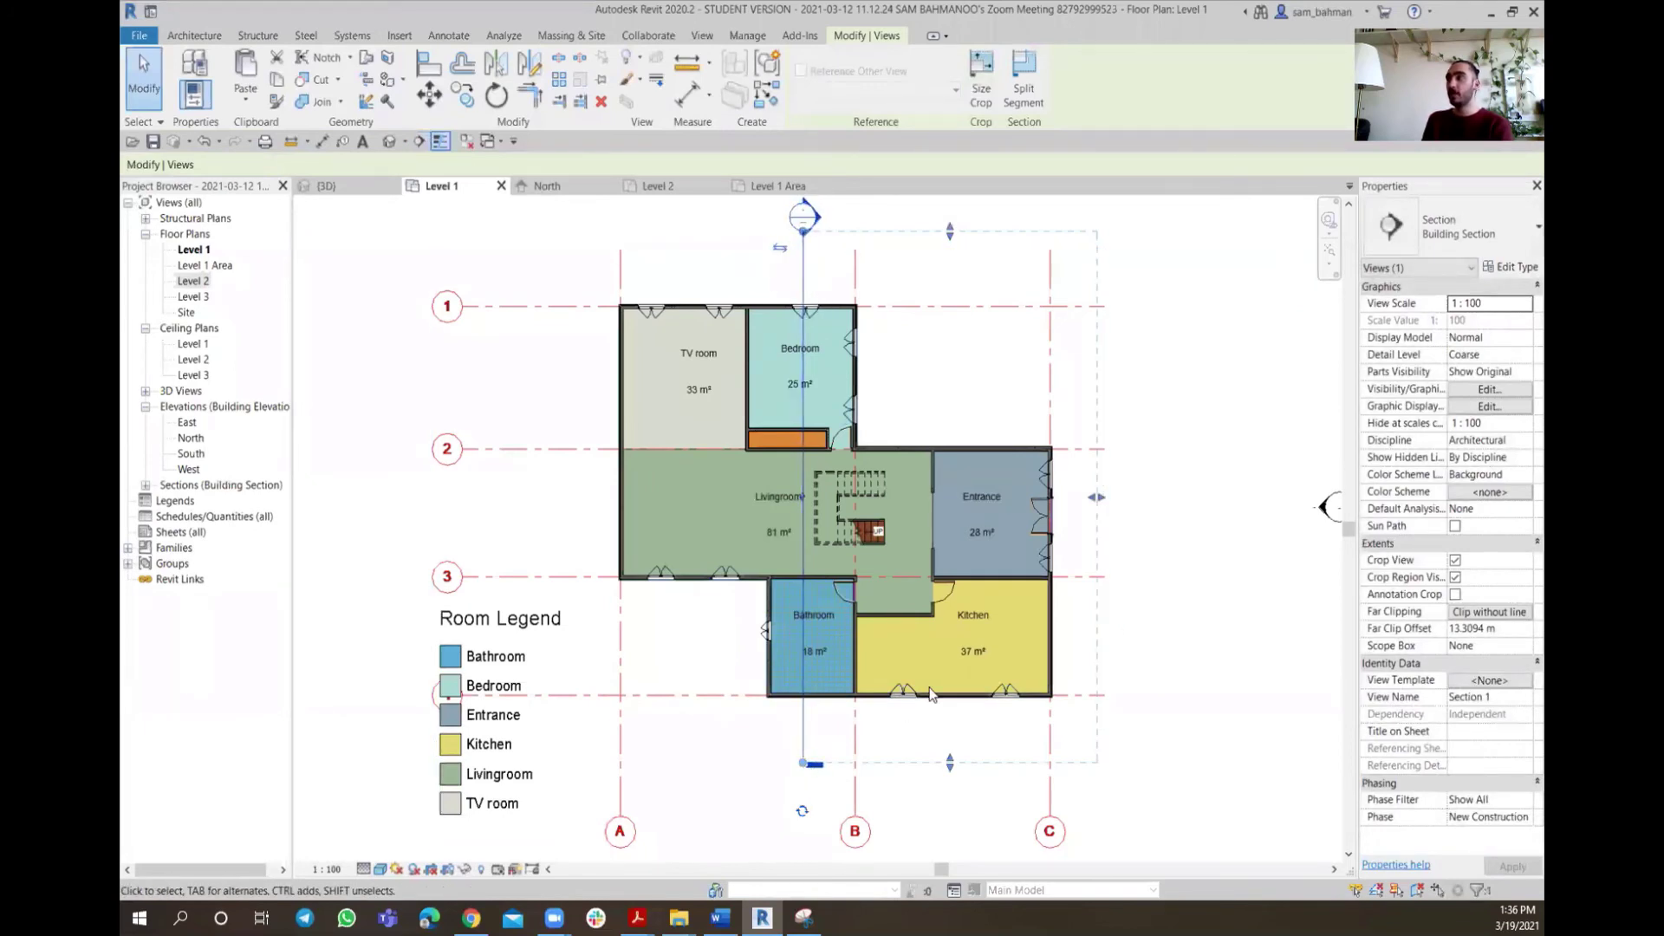
left_click_drag(1097, 498, 1078, 498)
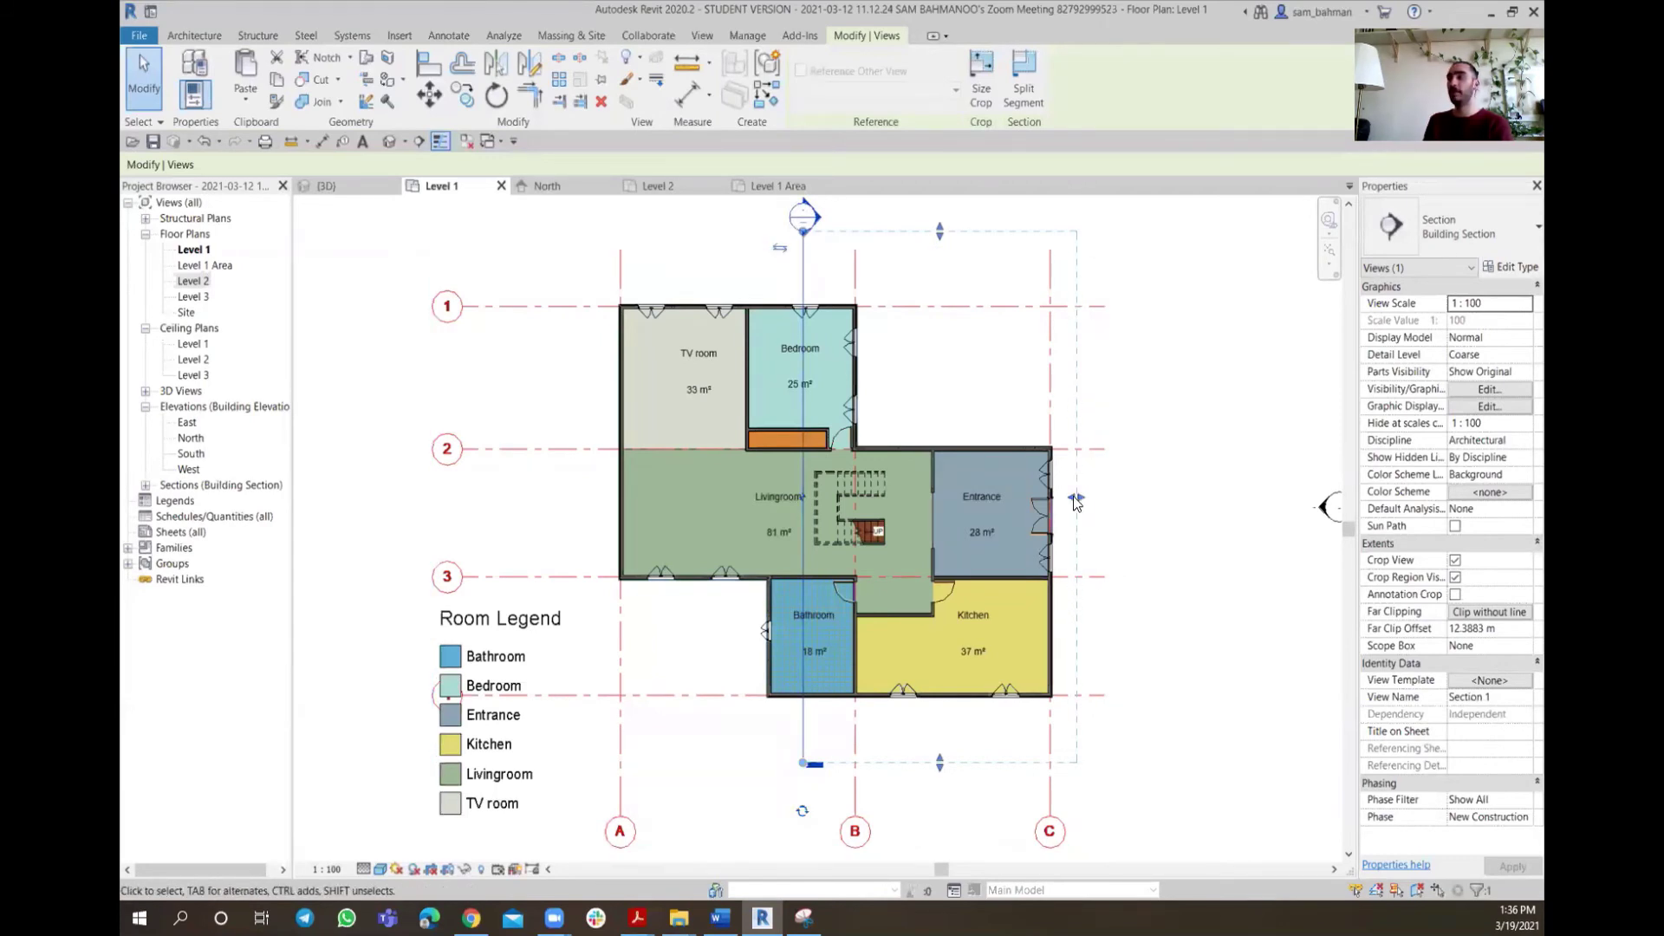
left_click(1154, 414)
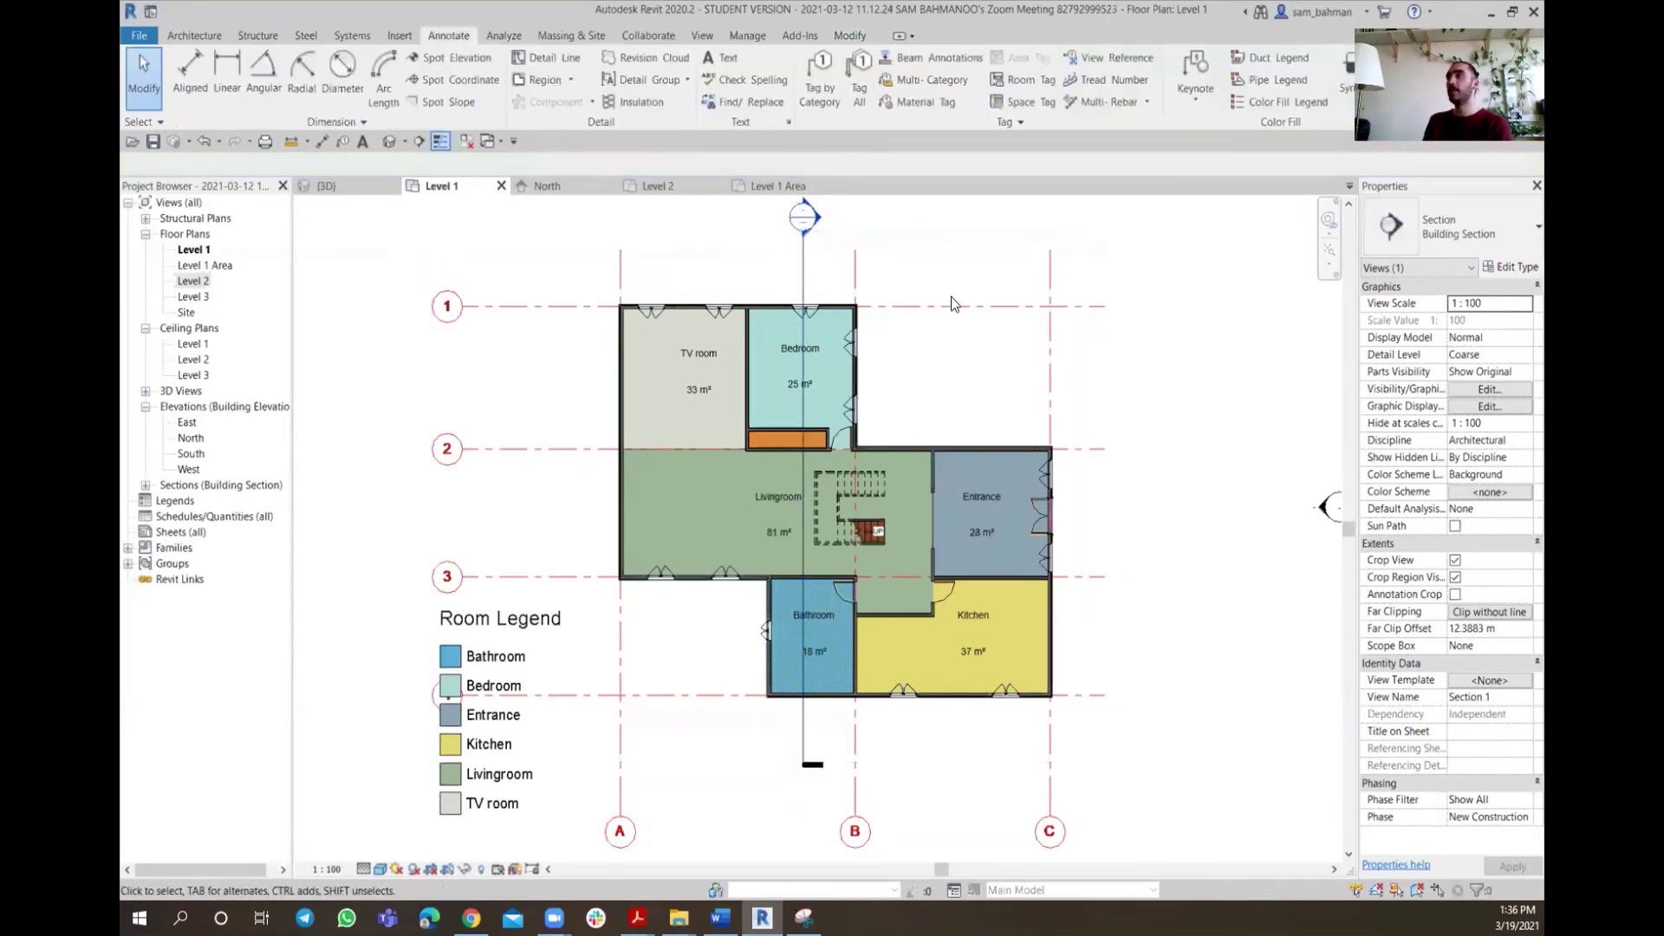
Open the new section's view and set its detail level to Fine and visual style to Consistent Colors
double_click(805, 216)
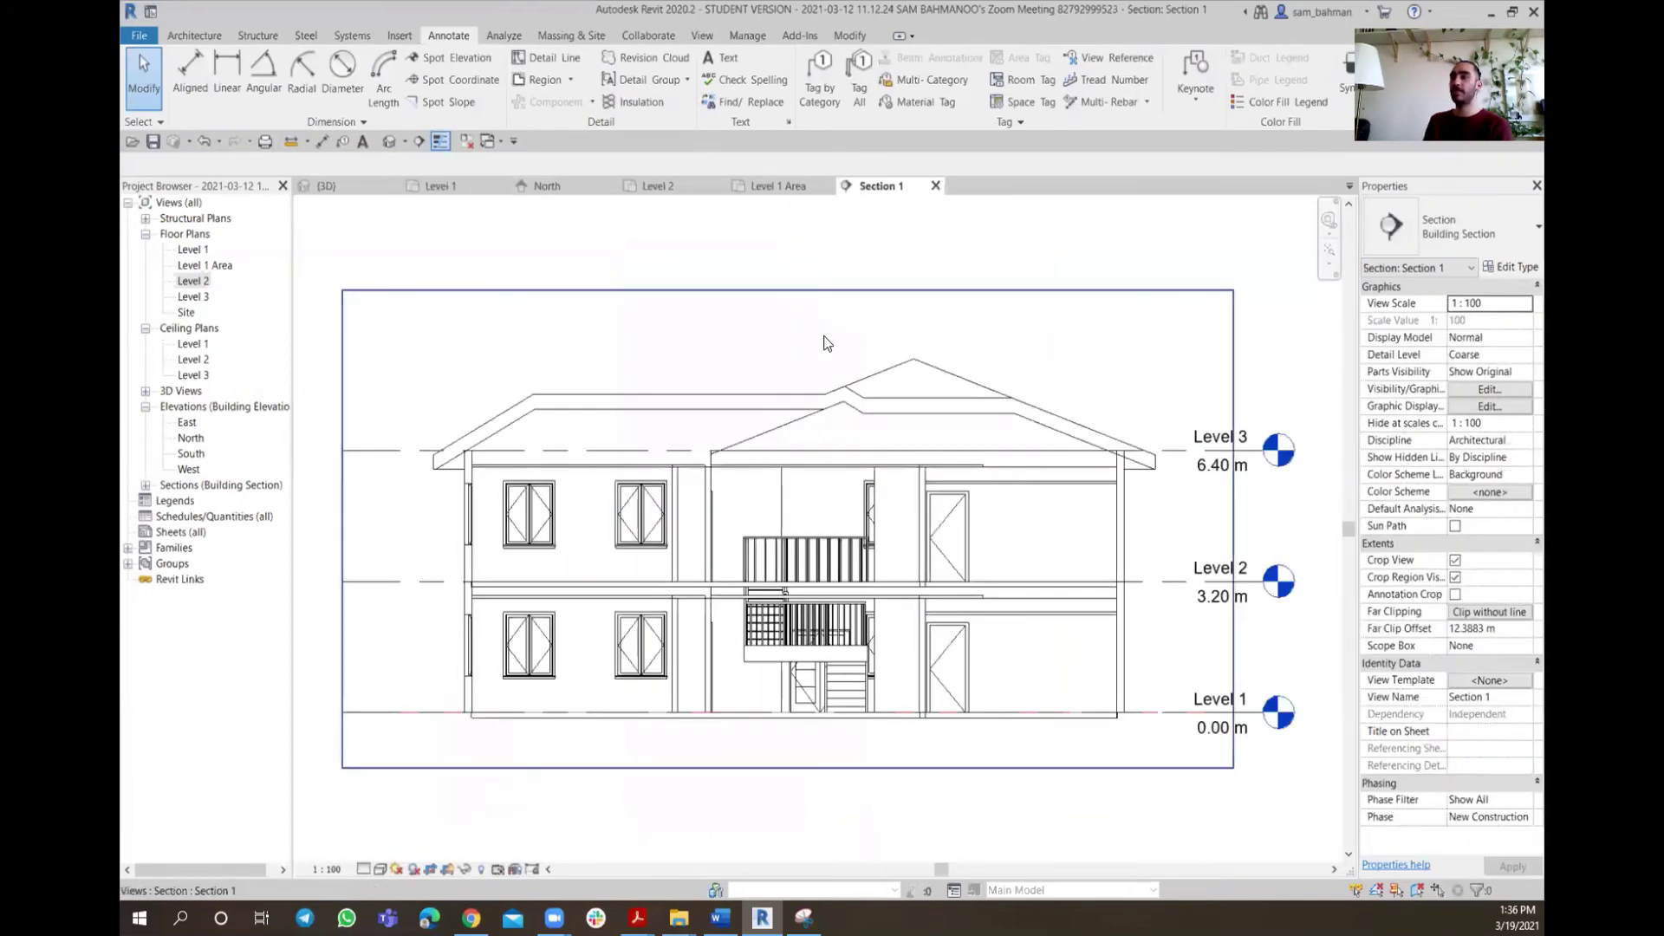
left_click(363, 869)
left_click(385, 858)
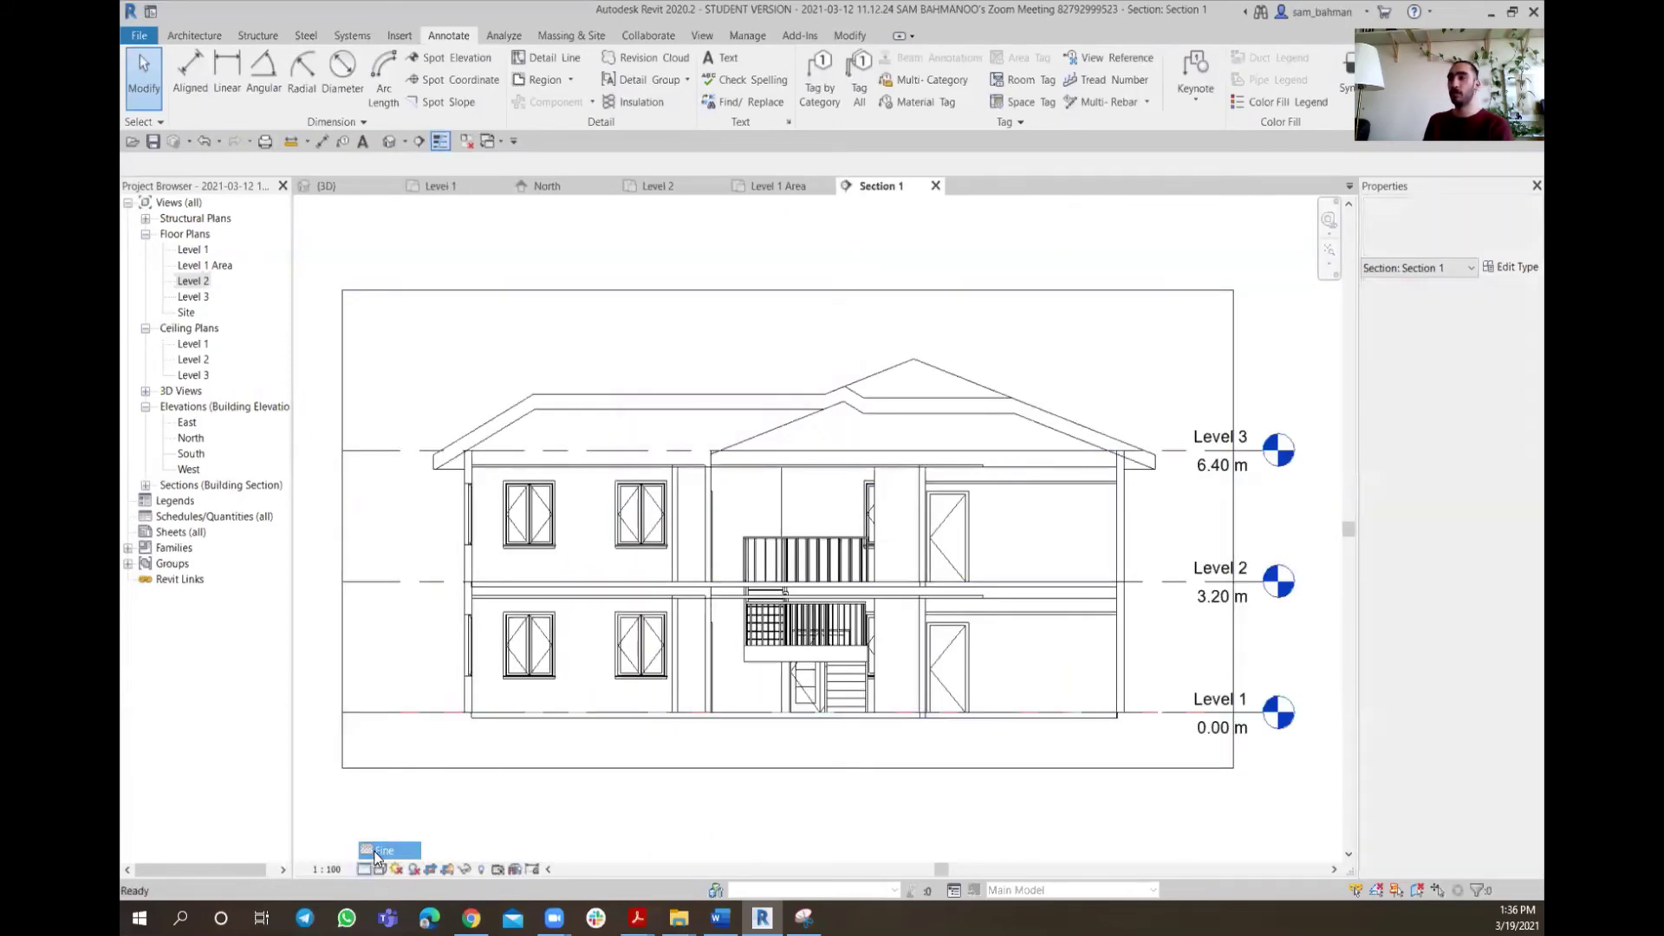
left_click(380, 869)
left_click(426, 817)
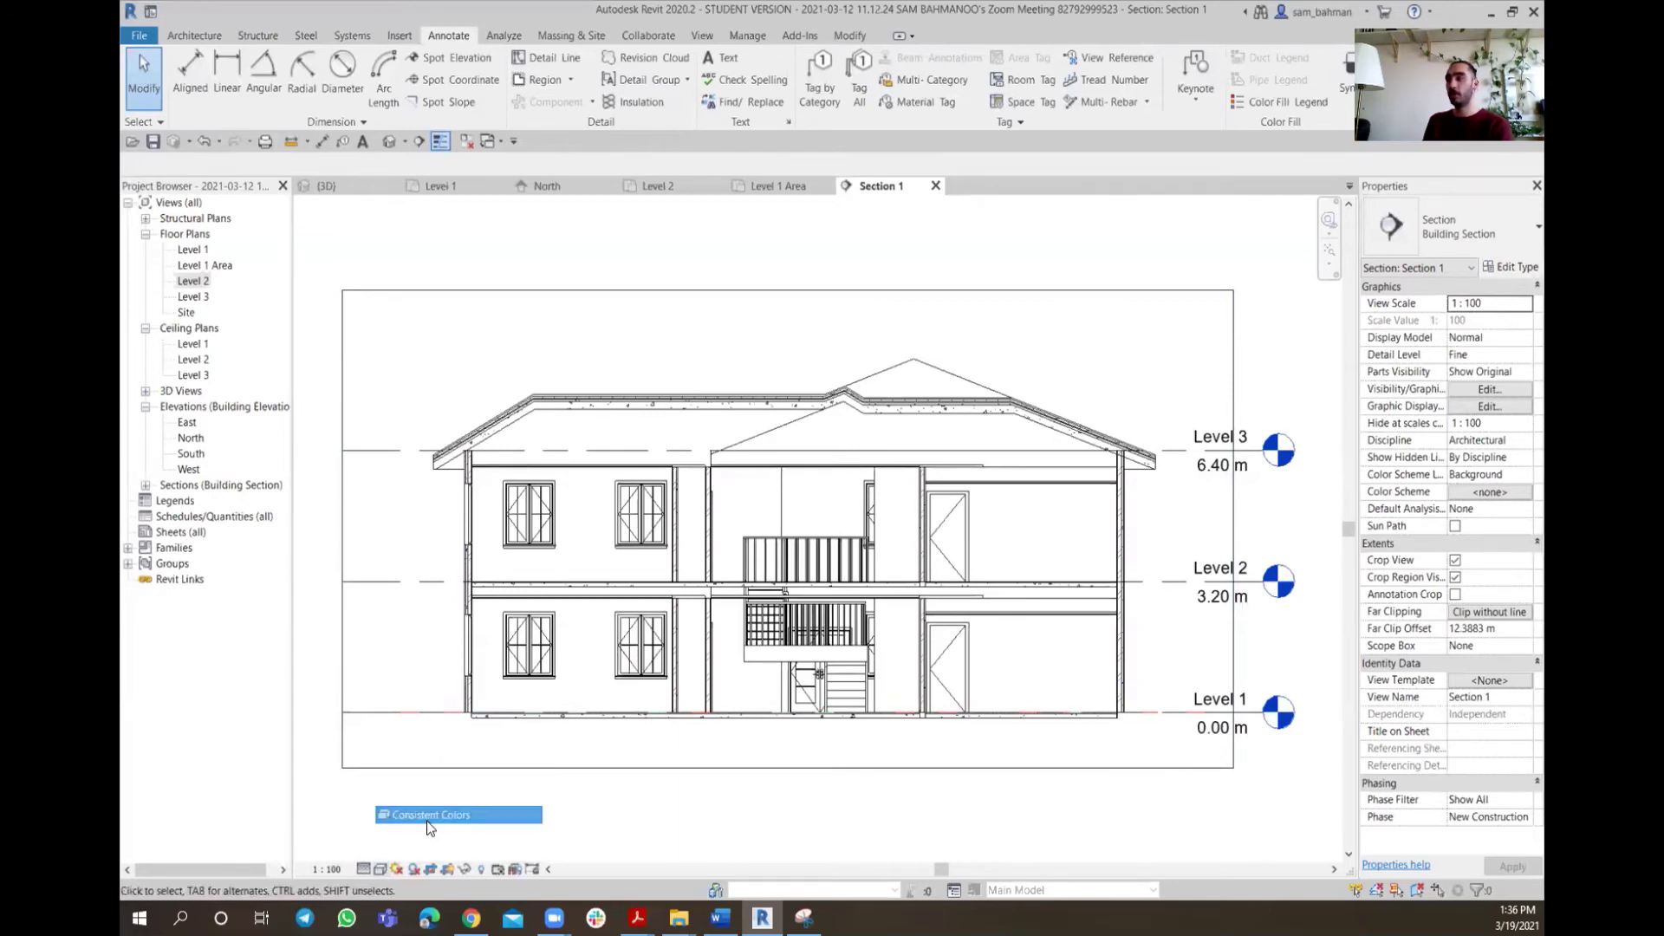
scroll(783, 499, "down", 2)
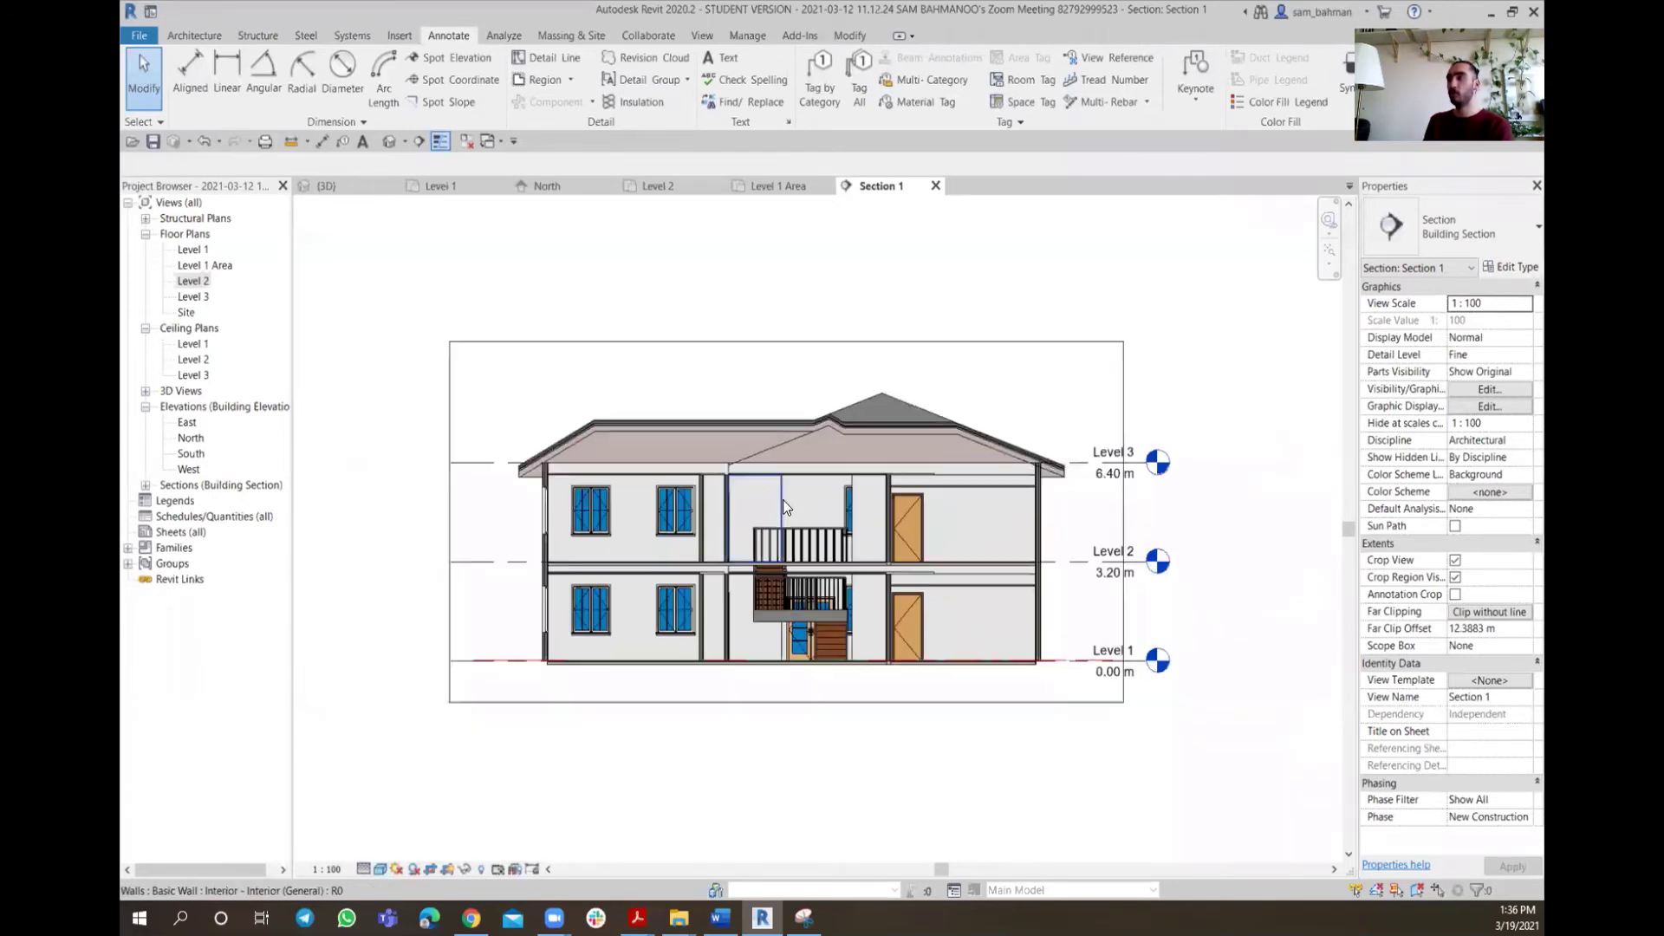
scroll(754, 698, "up", 1)
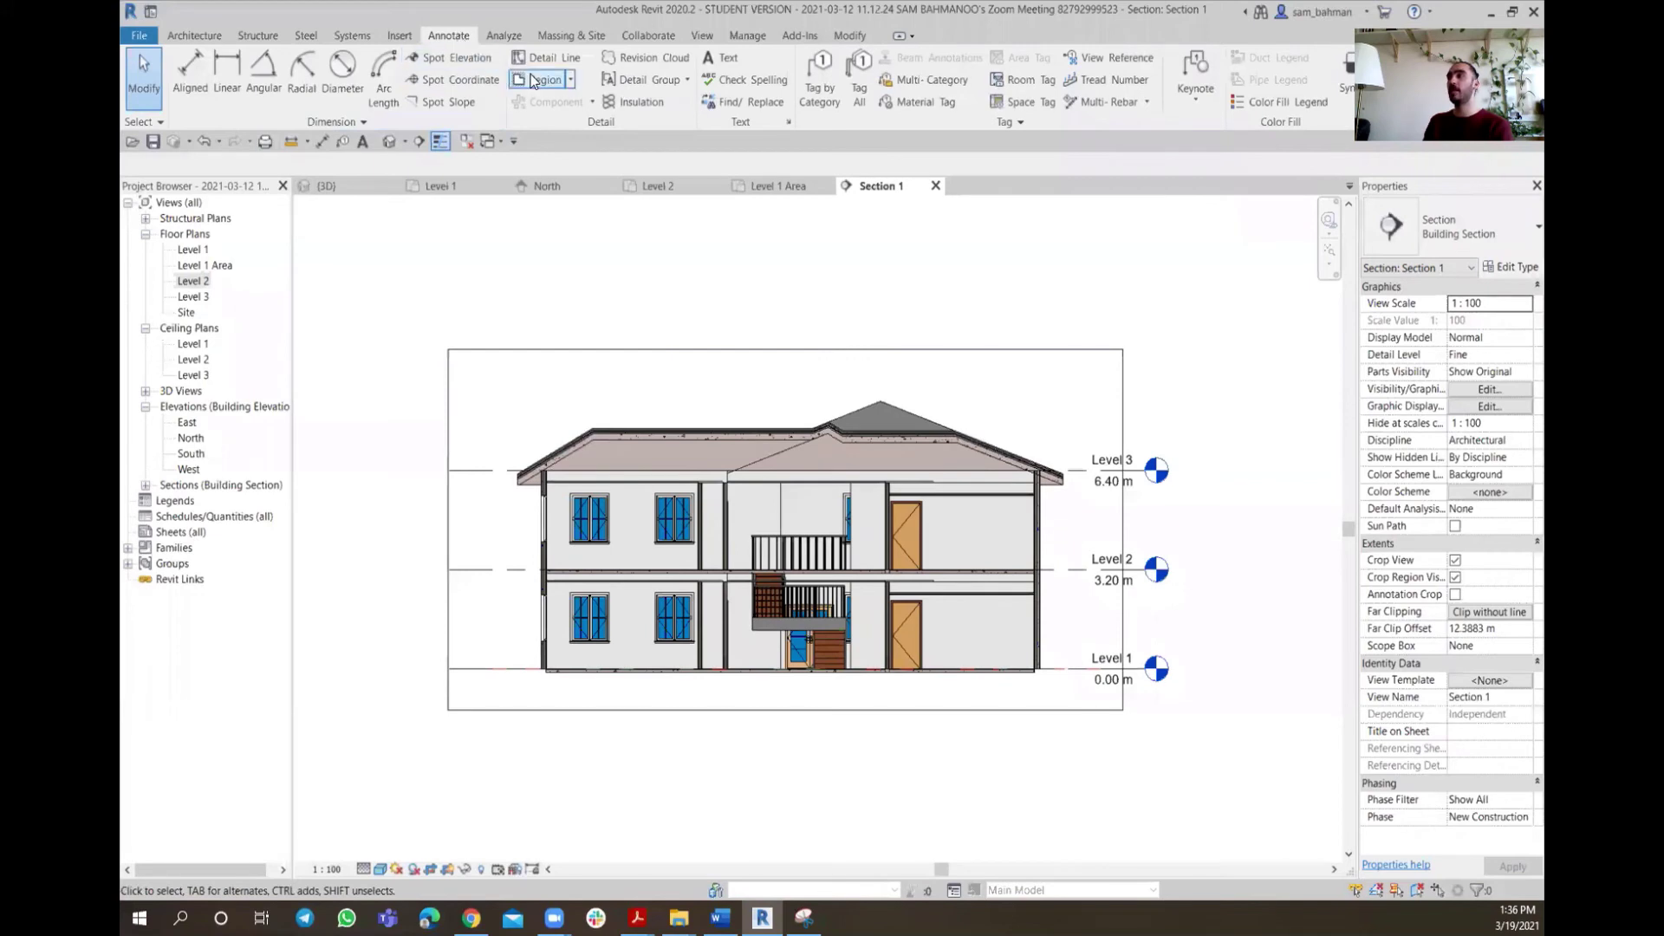
Place a color fill legend below the building in the section view, using space type Rooms and the Name color scheme
left_click(1266, 108)
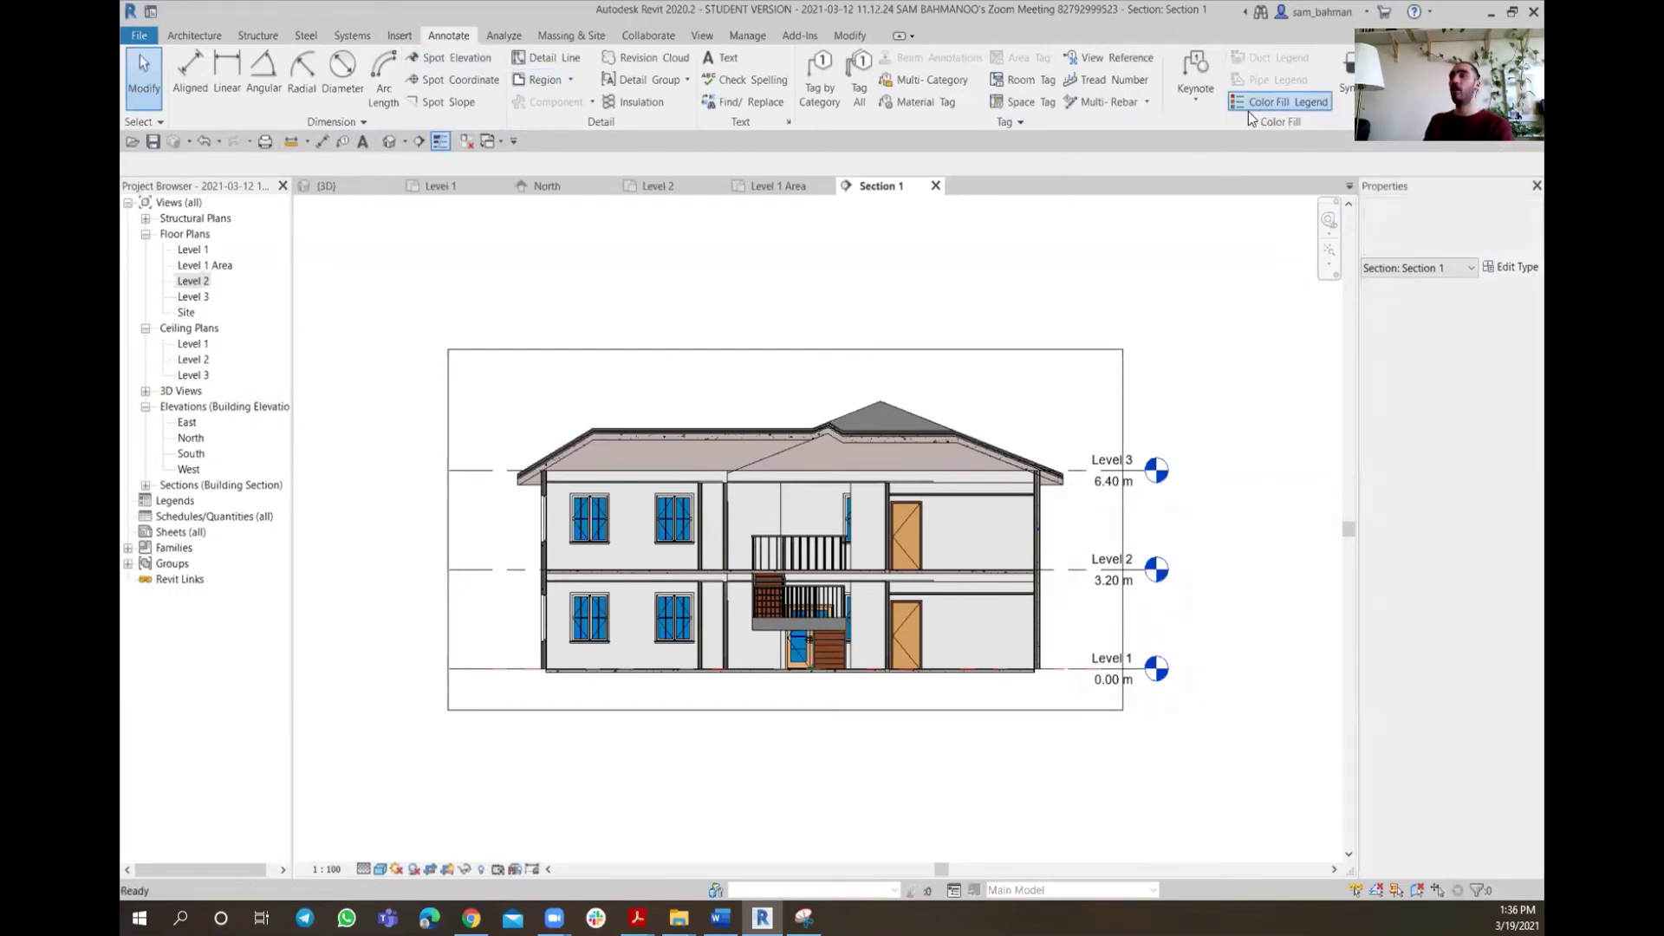
left_click(425, 763)
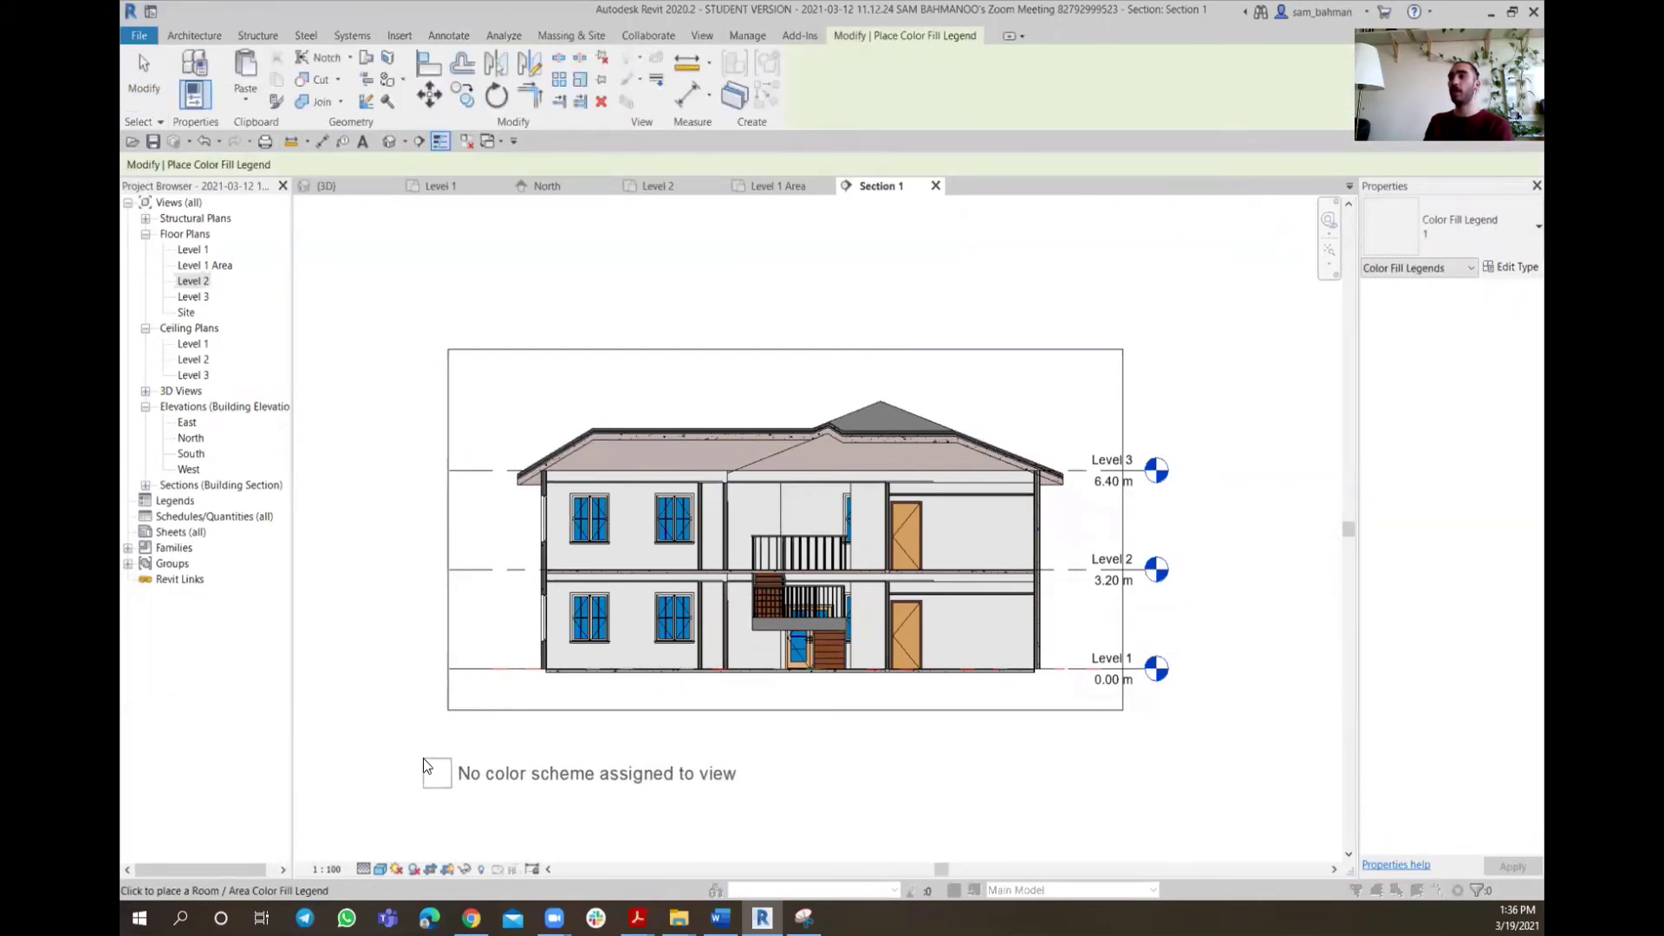
left_click(831, 454)
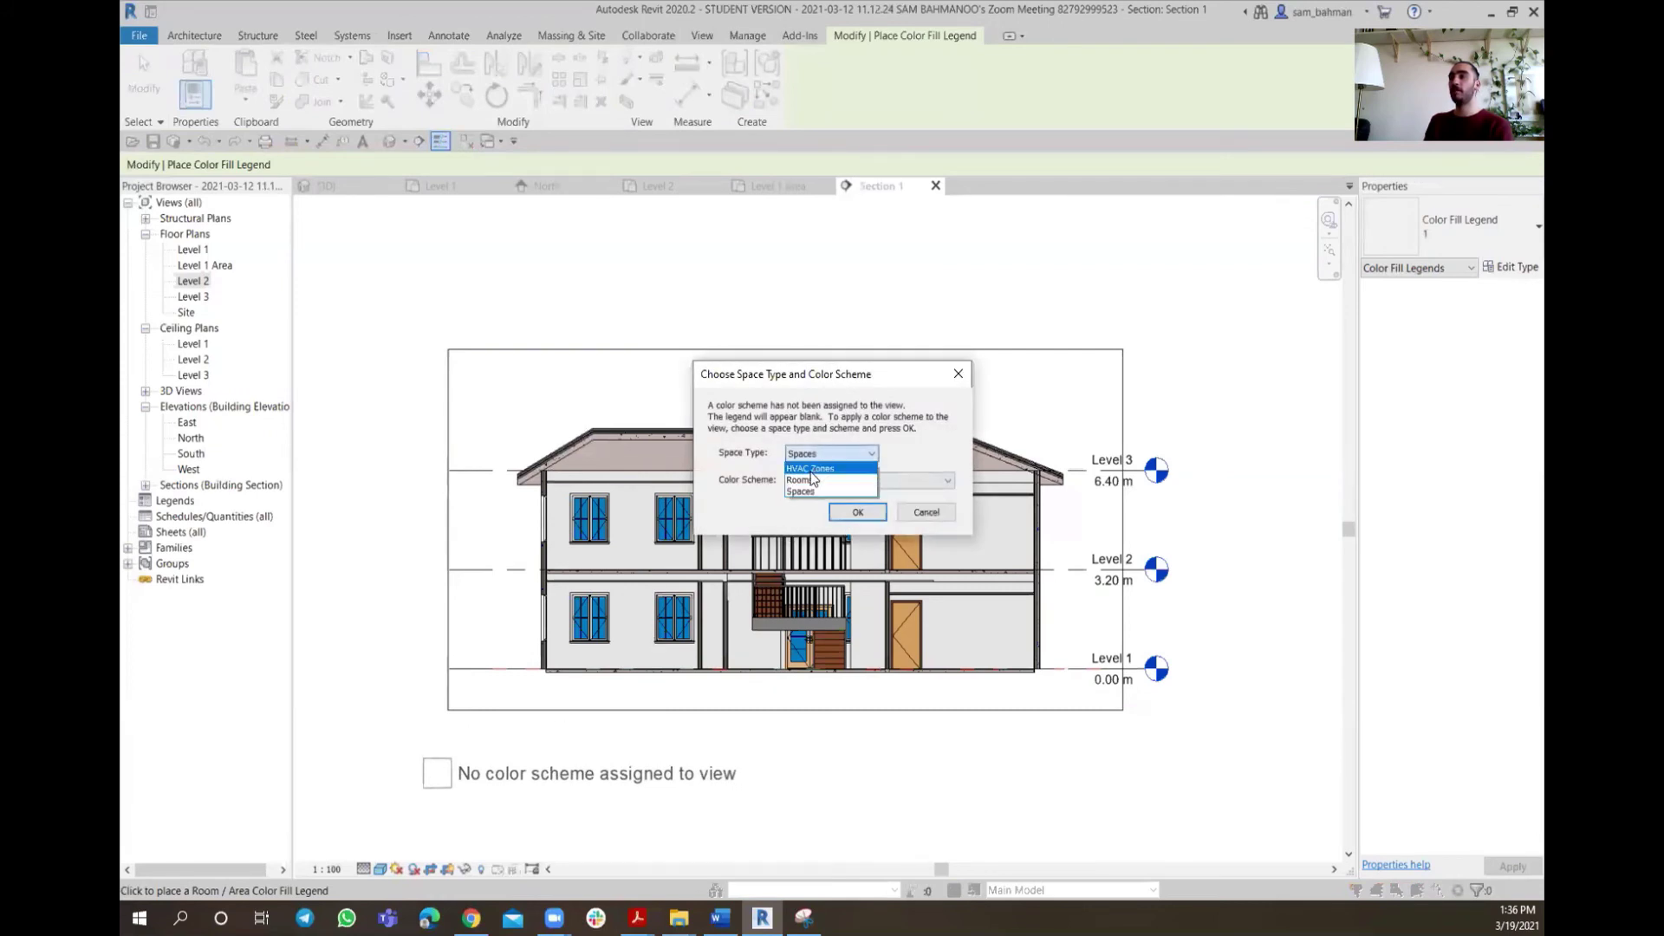
left_click(808, 484)
left_click(808, 478)
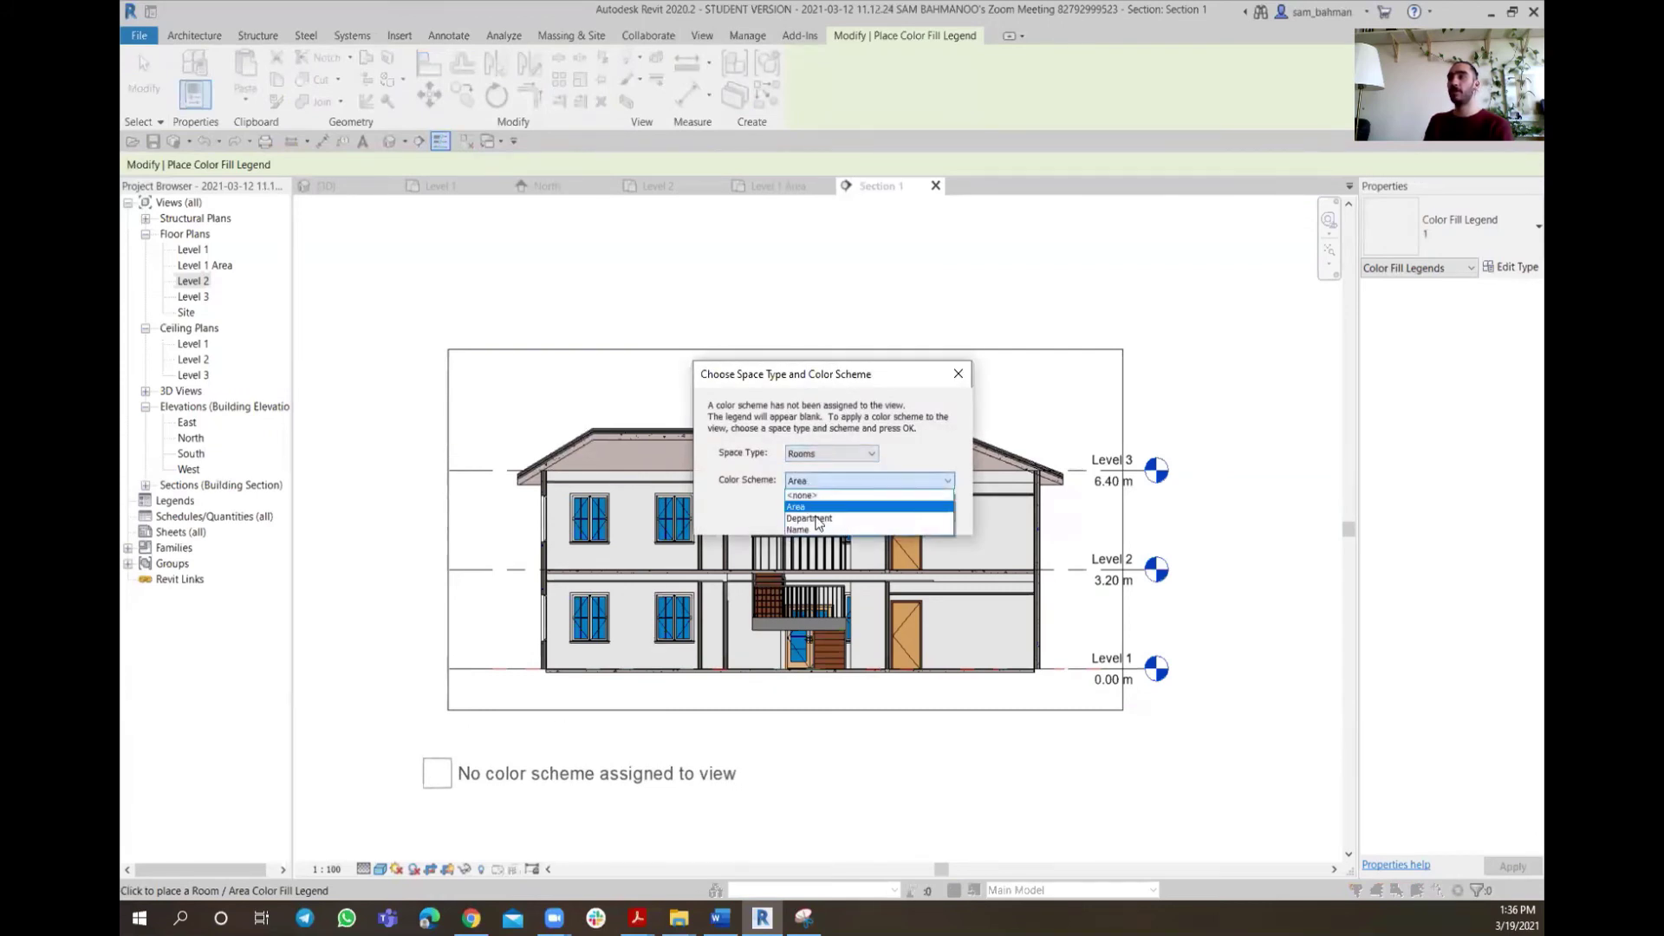
left_click(855, 518)
left_click(857, 512)
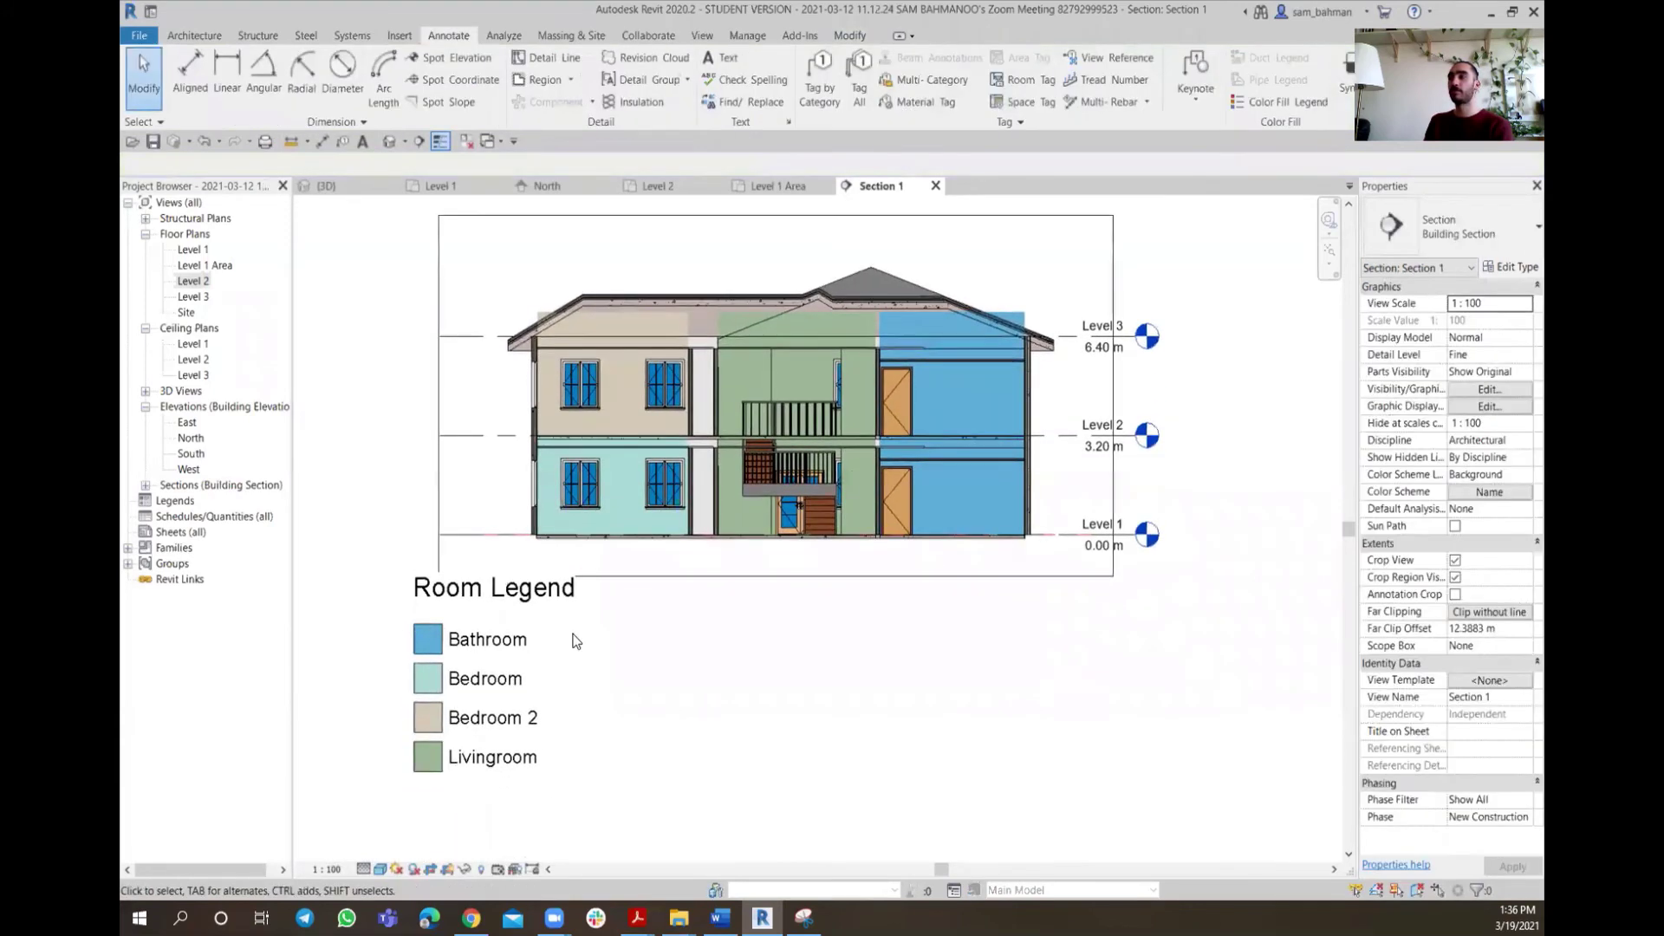
Move the room color fill legend slightly down and to the left beneath the building section
left_click(572, 641)
left_click_drag(572, 641, 517, 657)
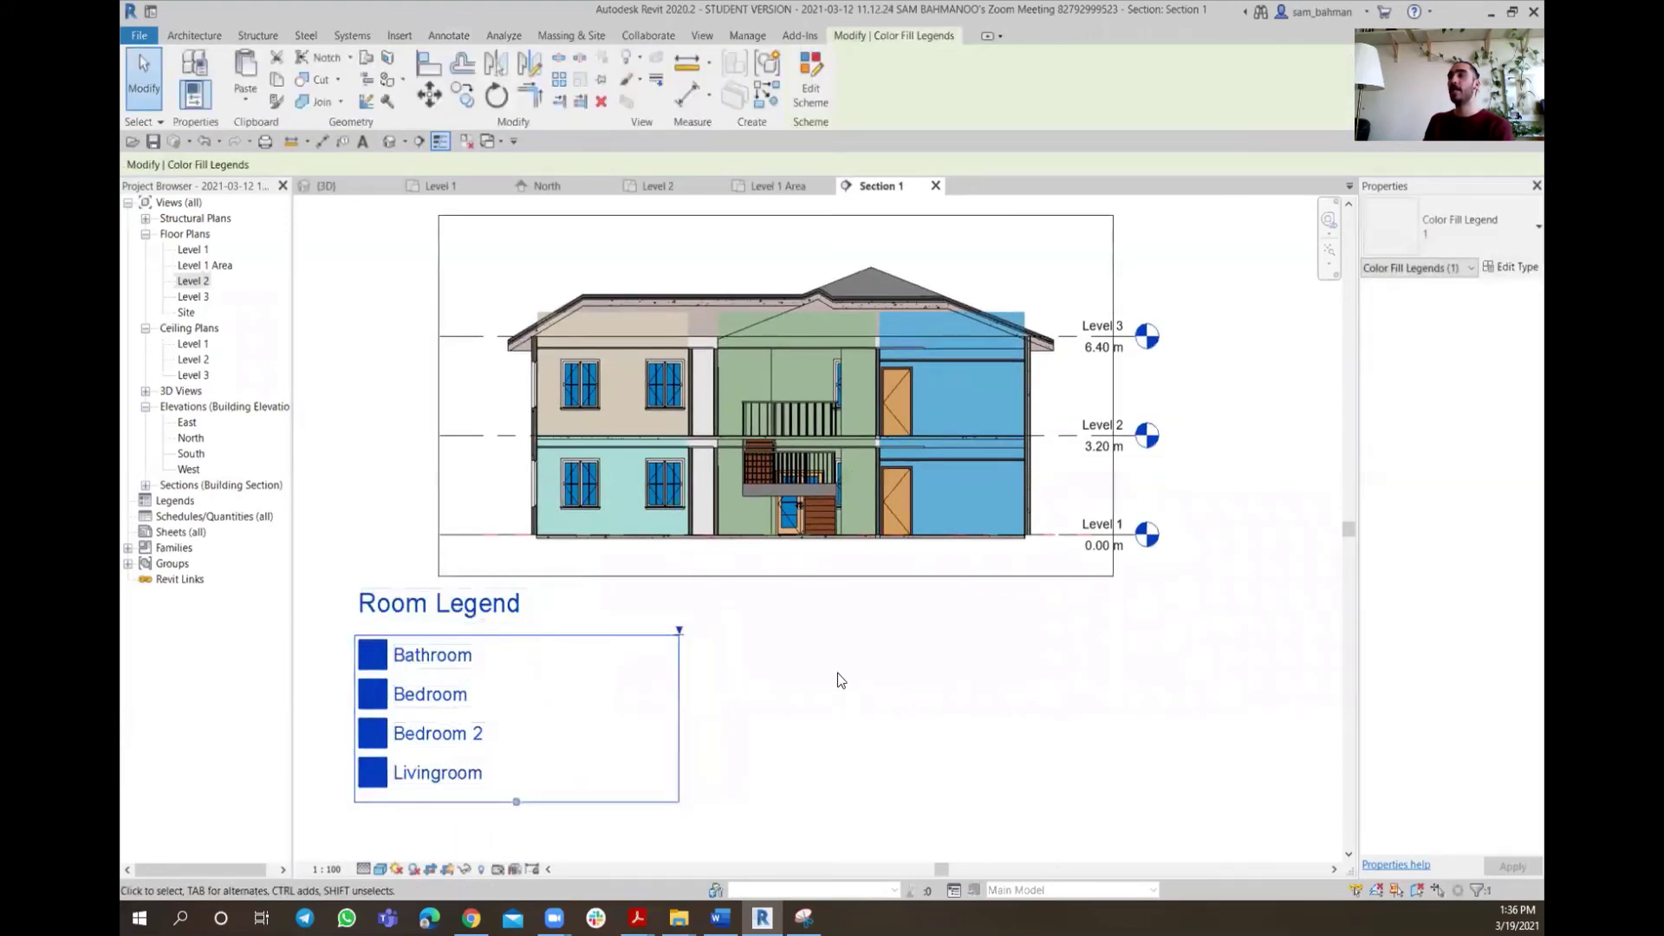
left_click(837, 672)
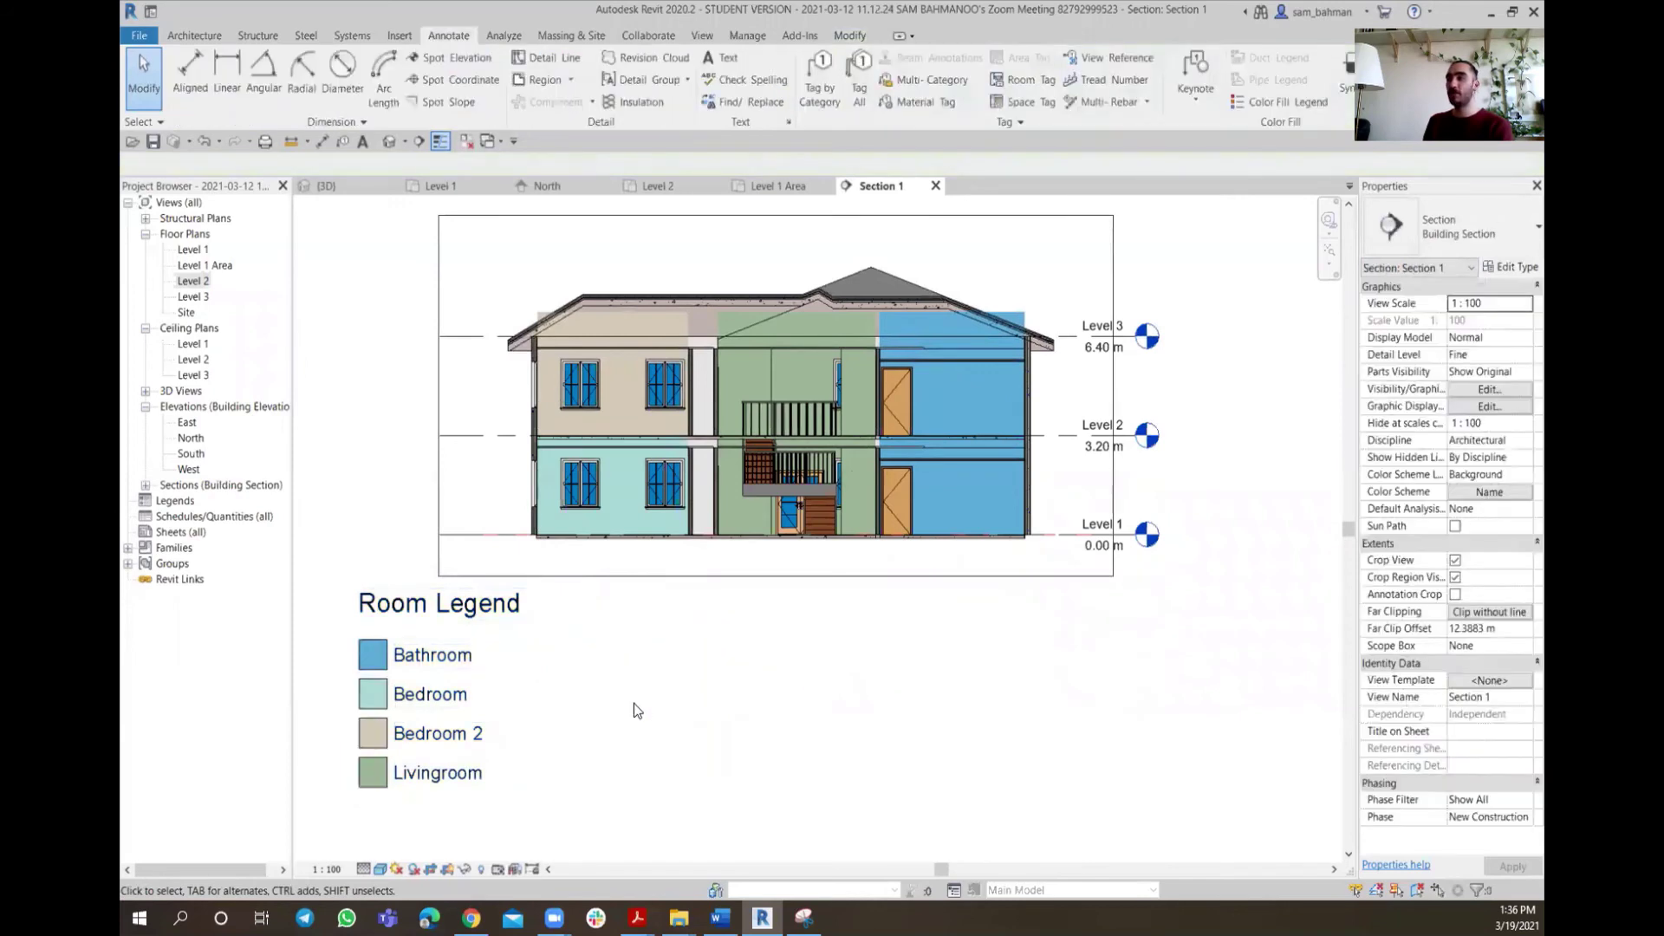
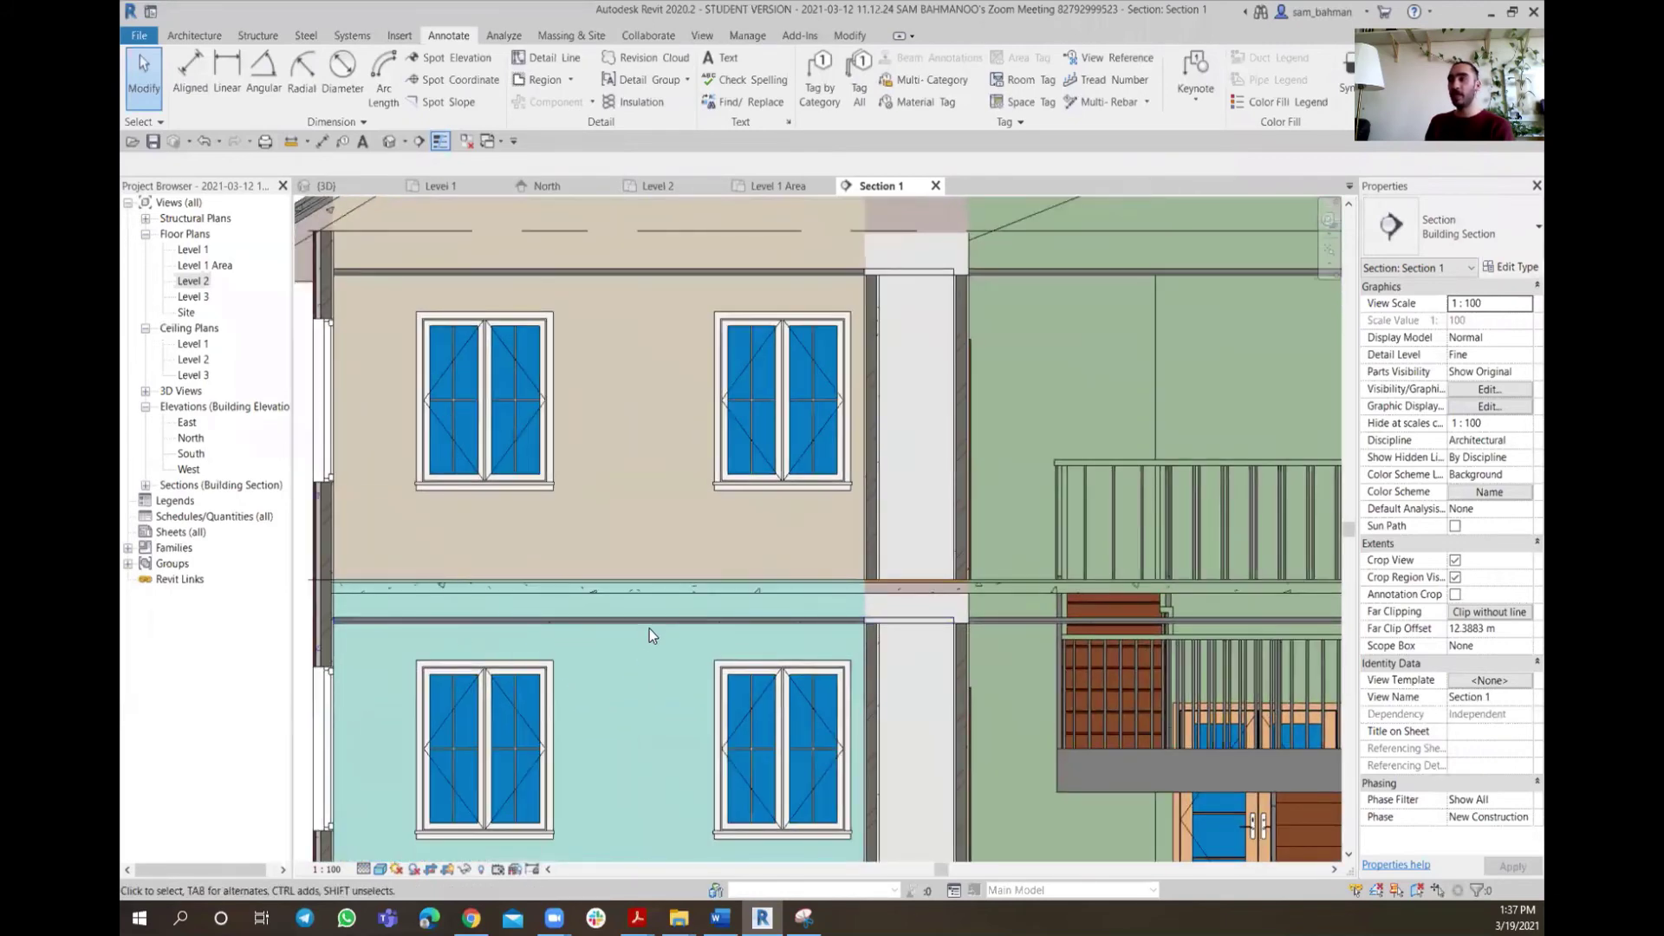
Lower the top of the Level 1 Bedroom room to its ceiling, giving a limit offset of about 2.80 m
scroll(648, 628, "down", 2)
middle_click_drag(648, 655, 672, 446)
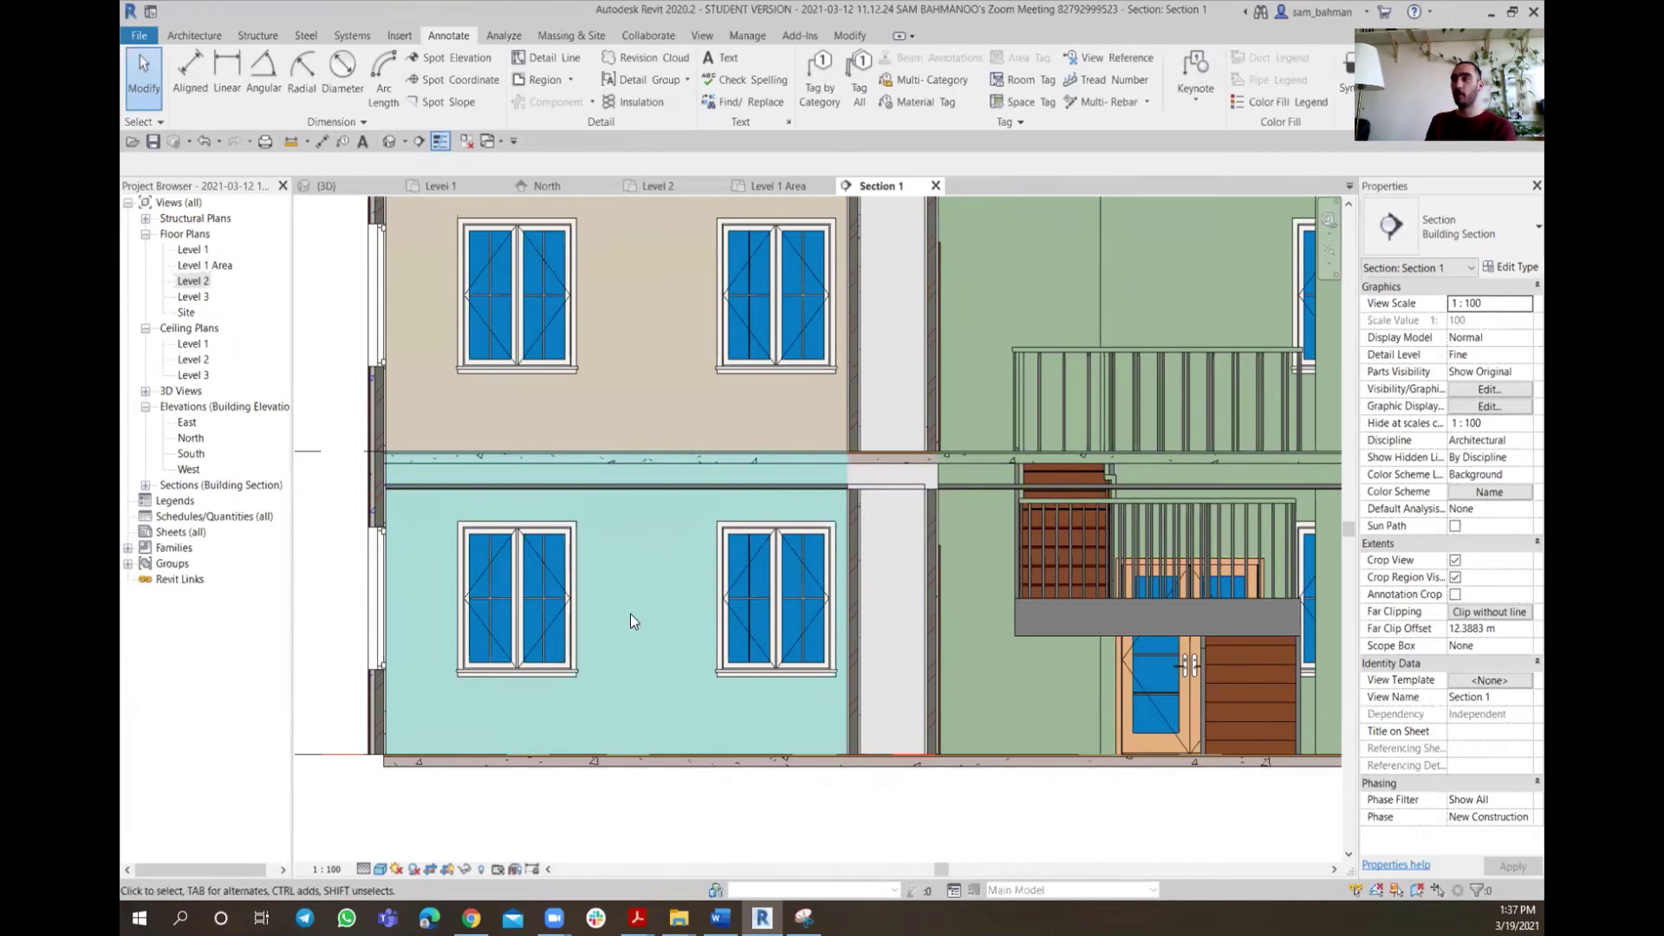
left_click(633, 579)
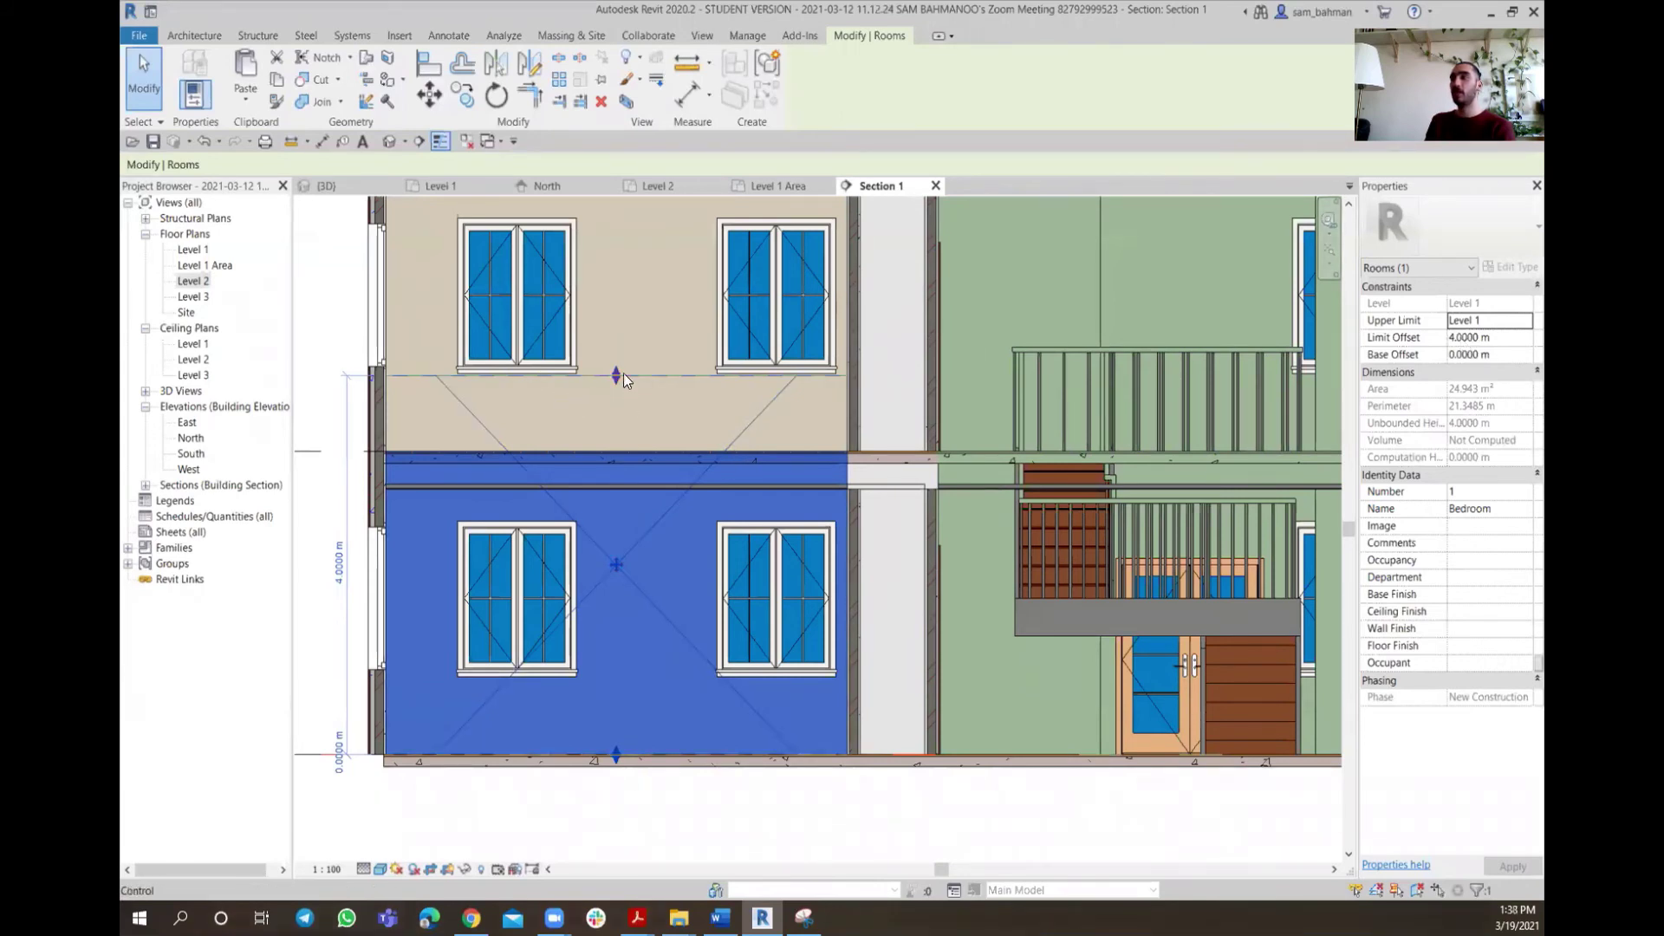
left_click_drag(624, 380, 622, 485)
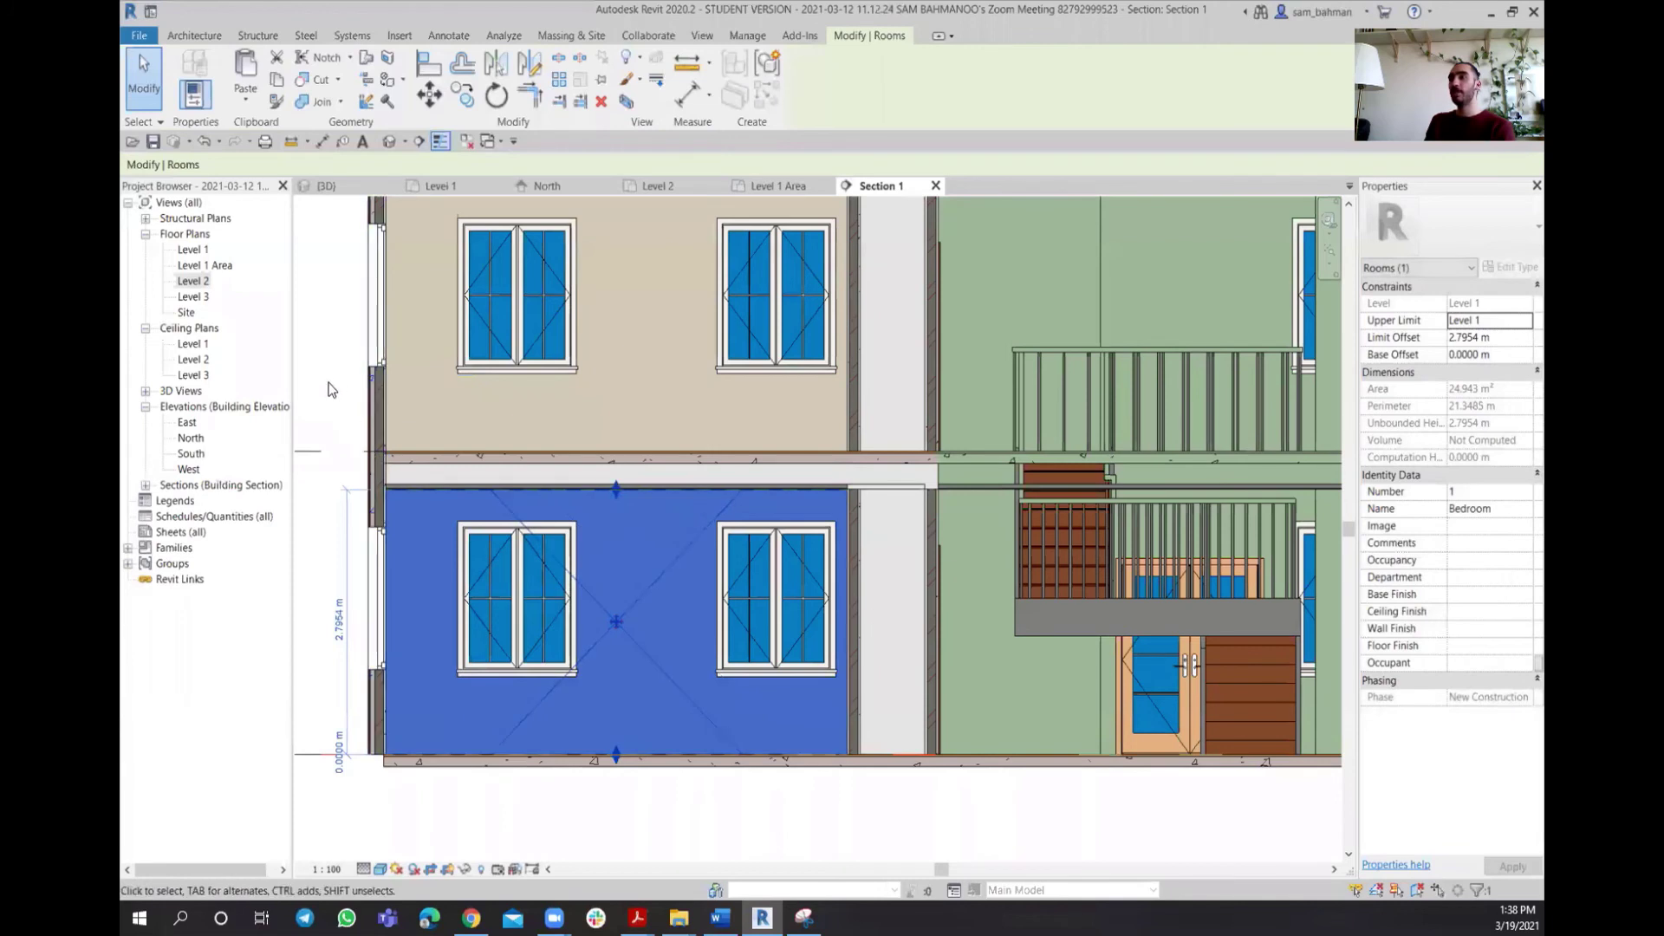
left_click(329, 389)
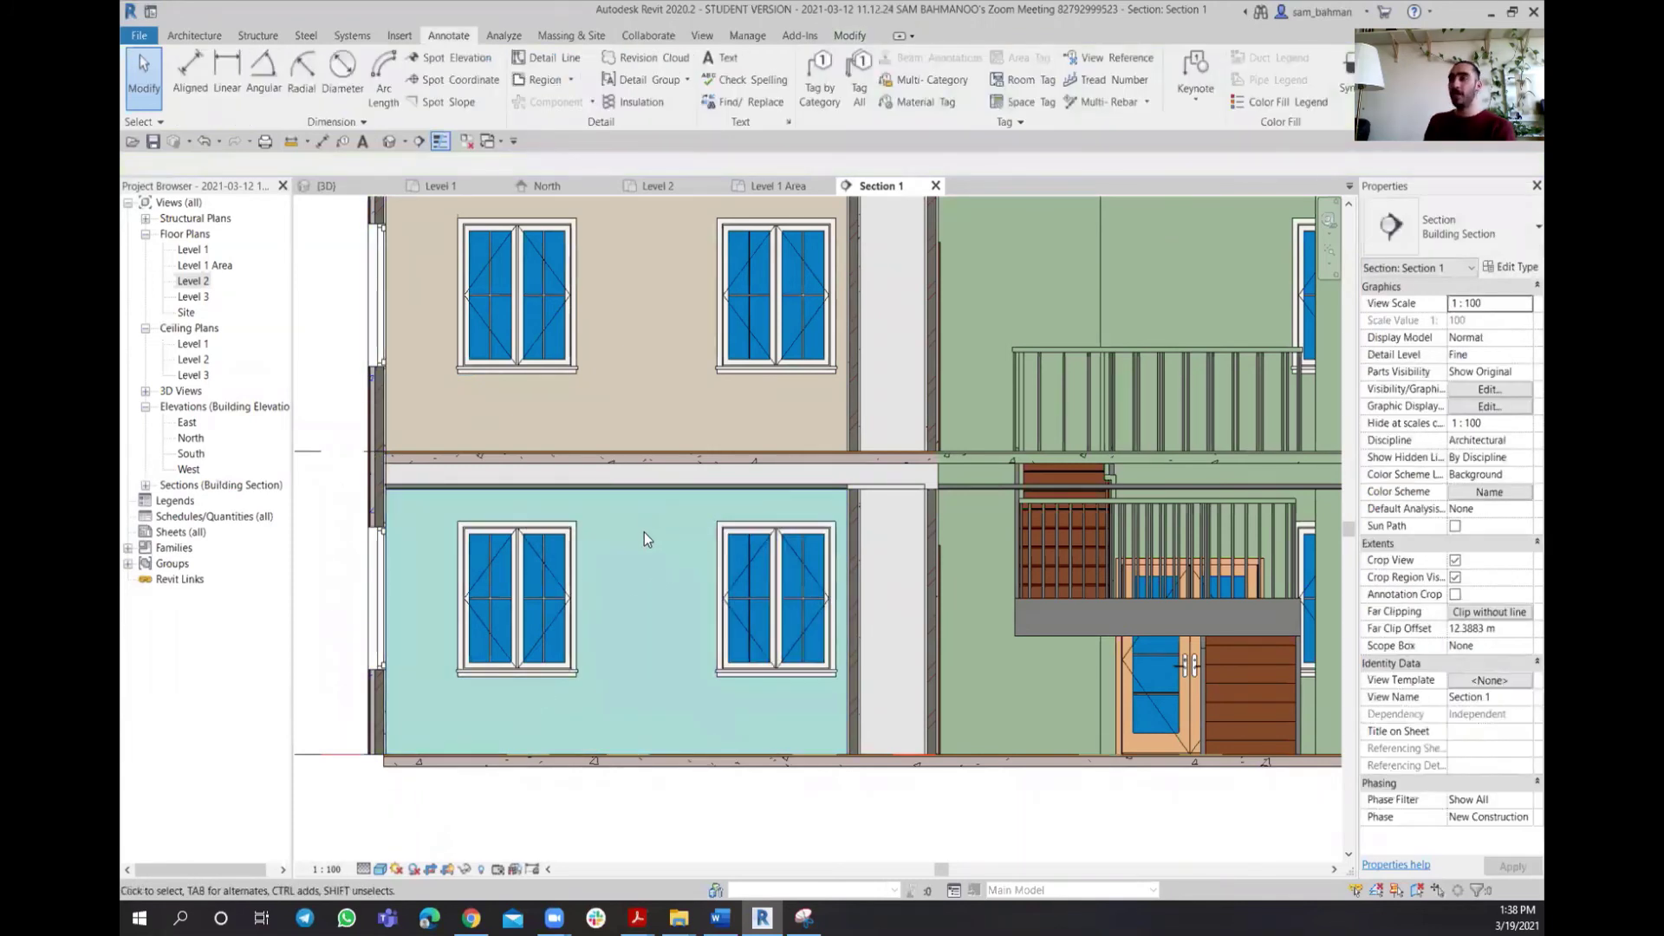
Lower the top of the Bedroom 2 room on Level 2 to its ceiling, giving a limit offset of about 2.82 m
scroll(685, 454, "up", 5)
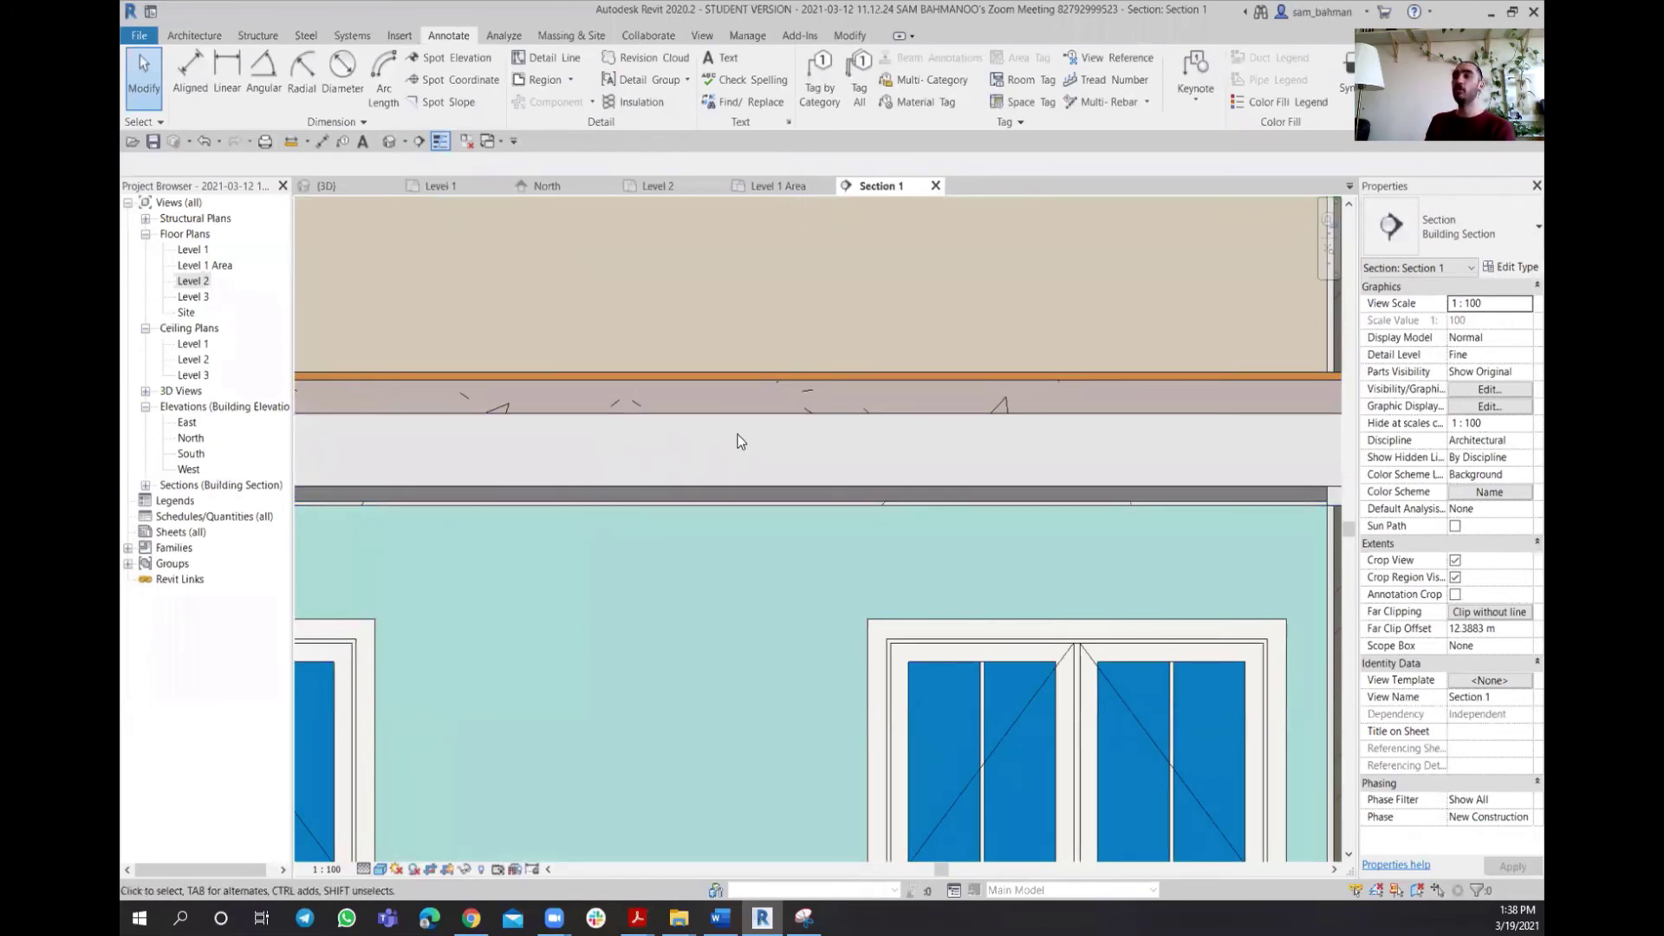
scroll(742, 438, "down", 2)
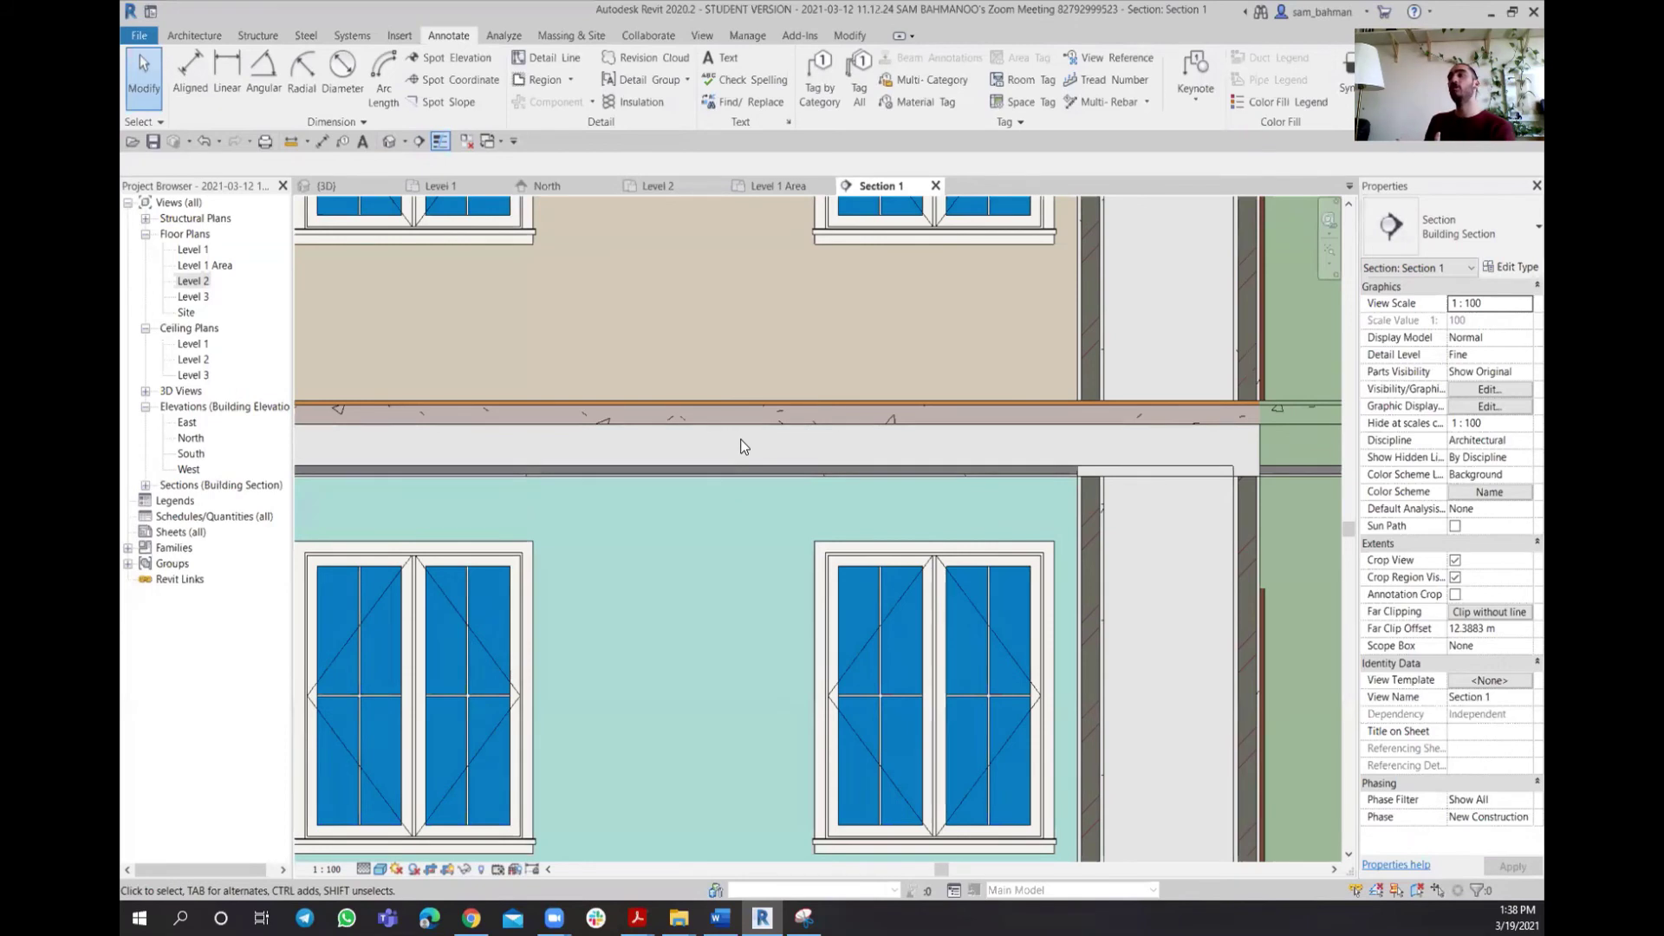
scroll(742, 444, "down", 2)
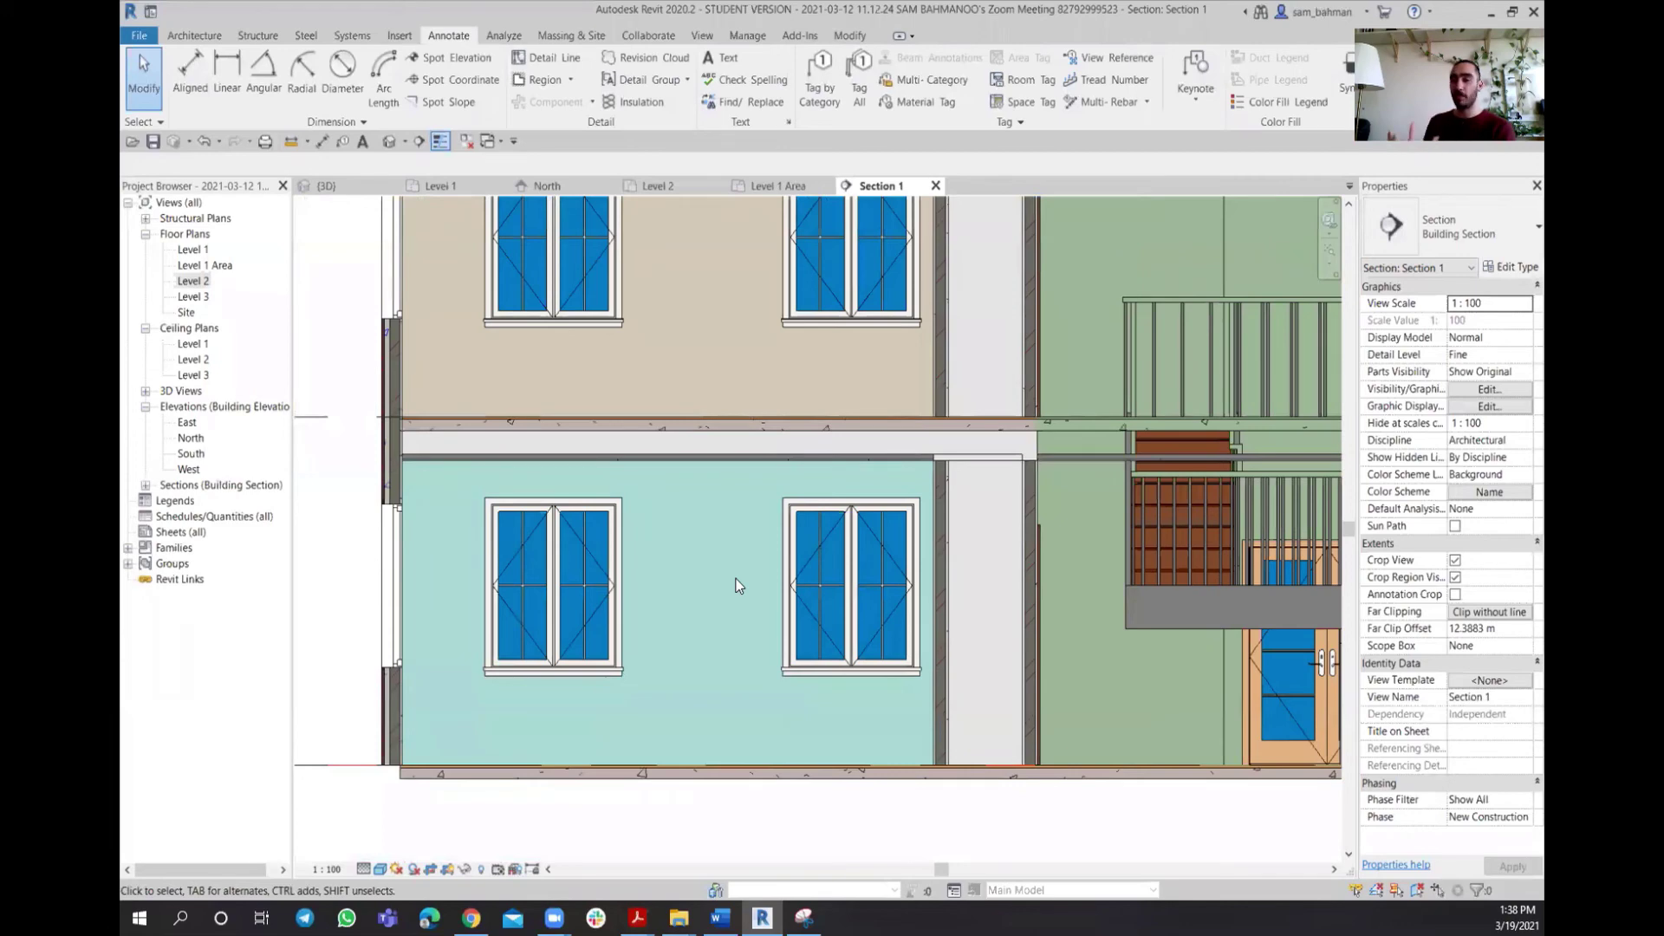
middle_click_drag(722, 321, 692, 566)
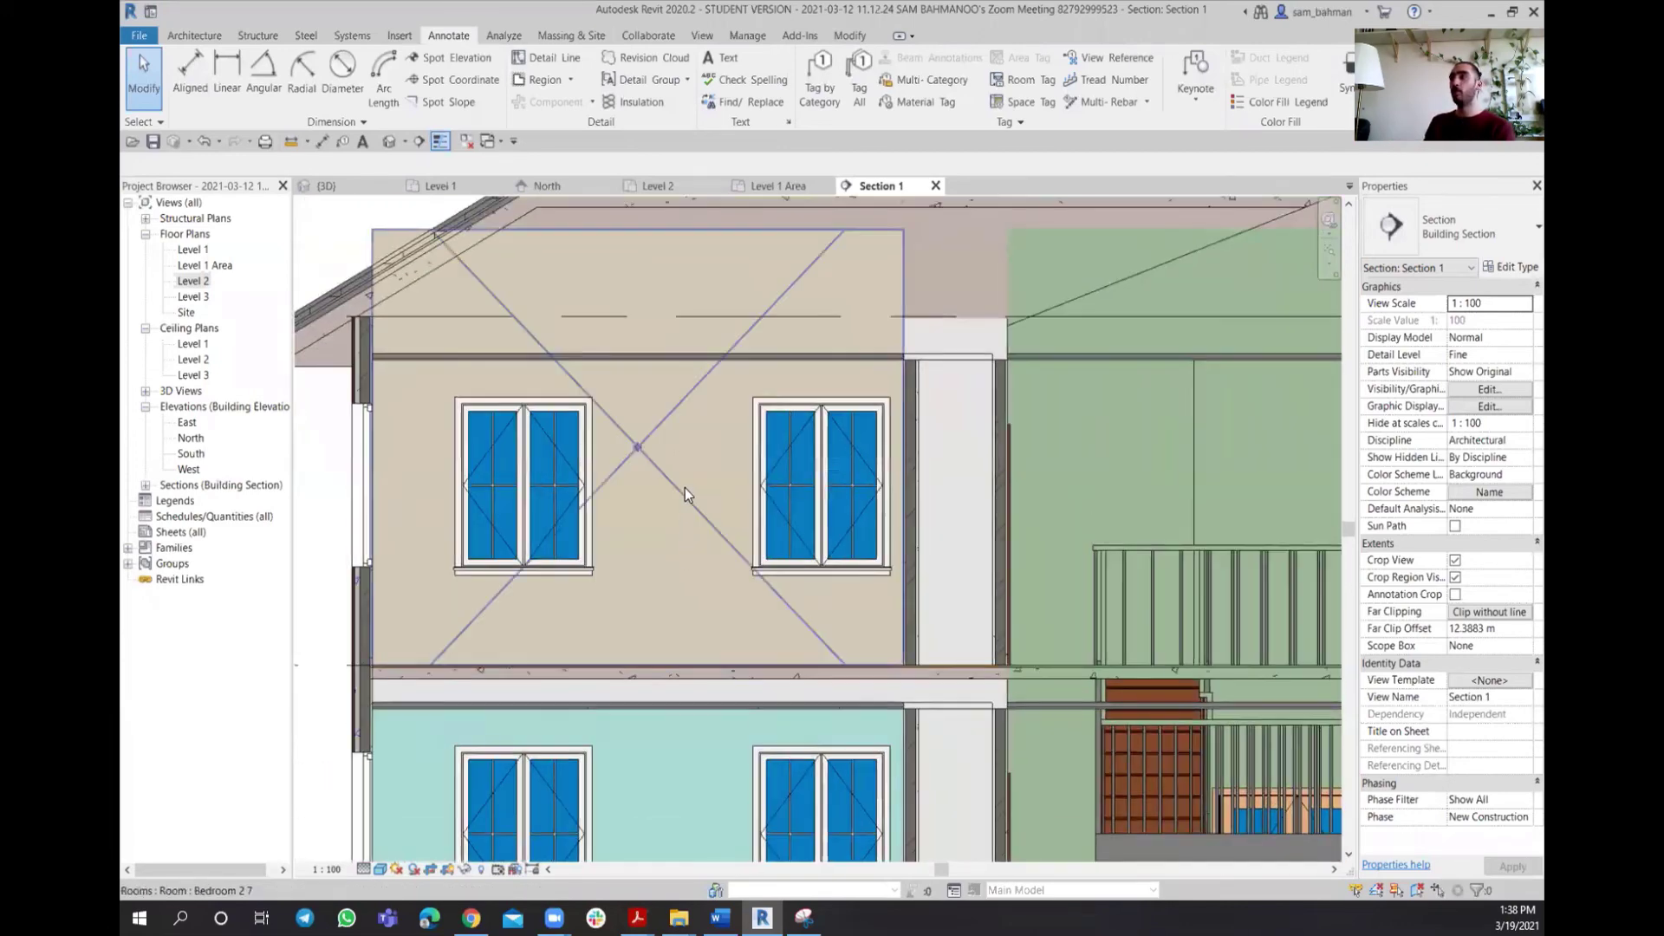
left_click(739, 239)
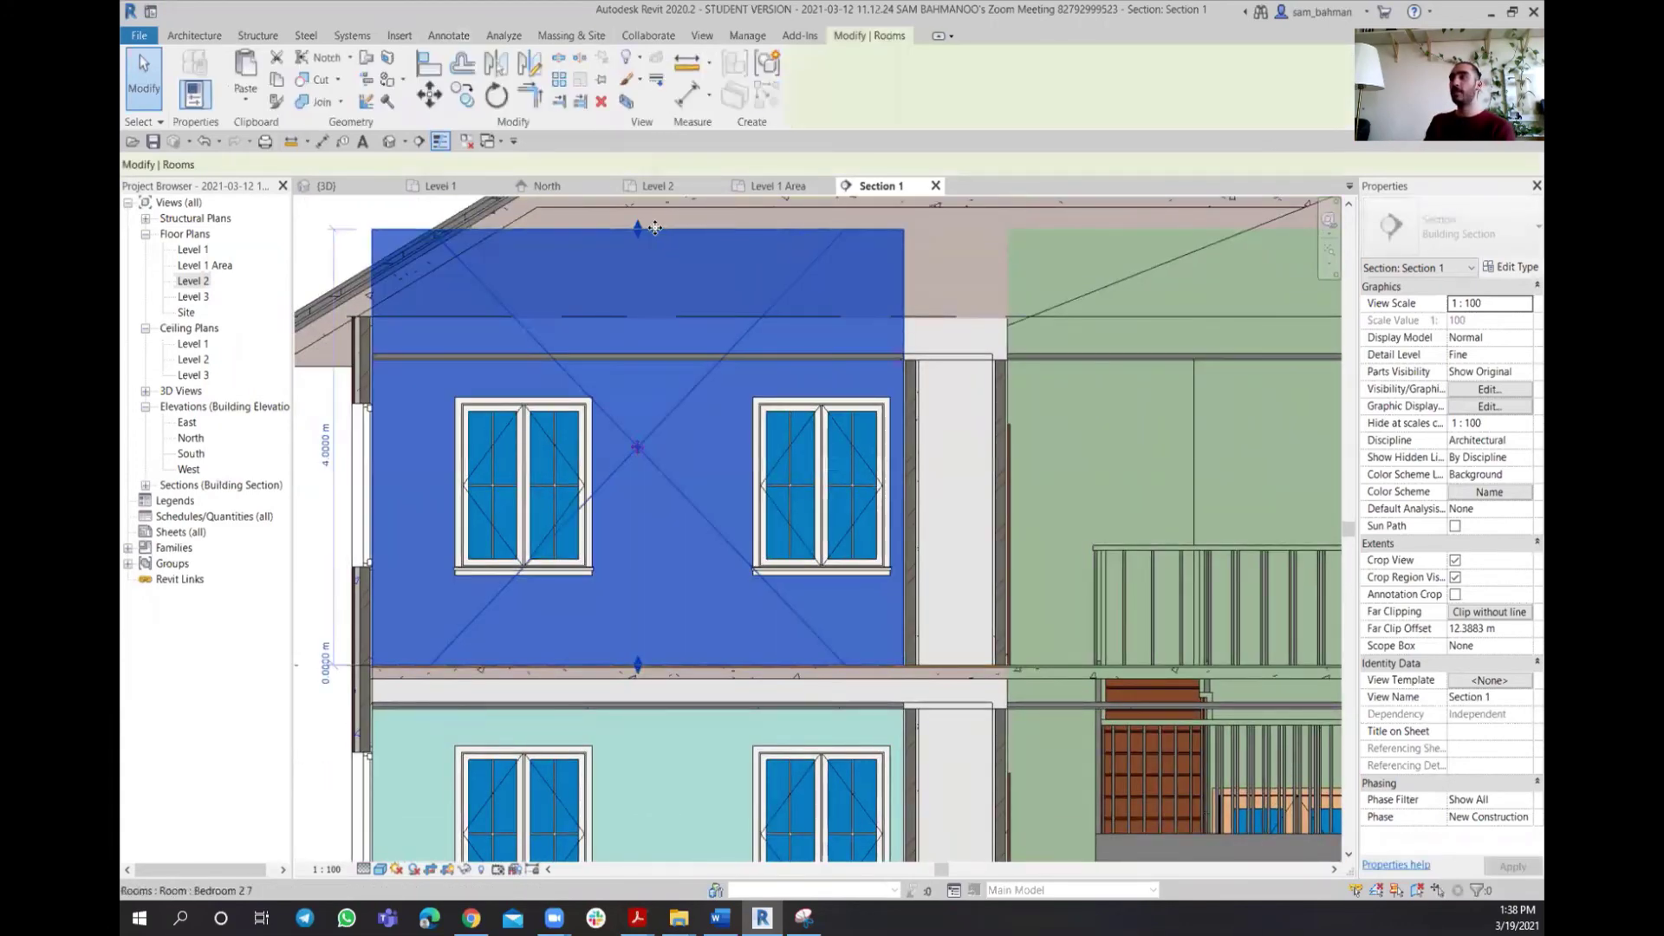
left_click_drag(657, 344, 658, 352)
key("Escape")
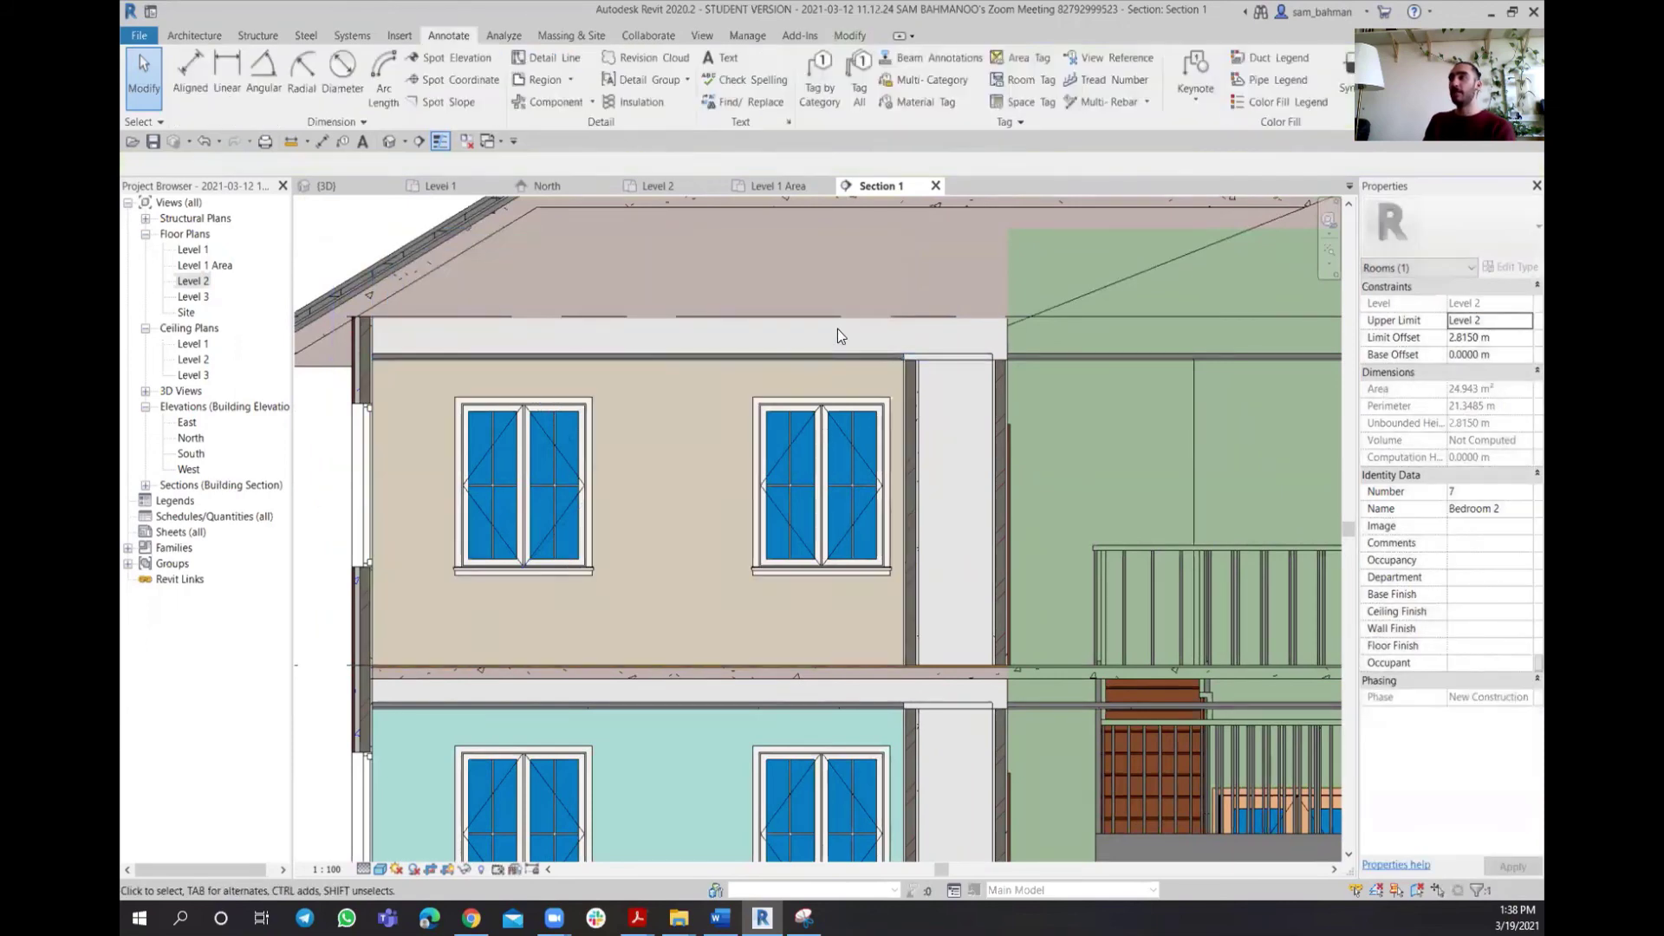
Lower the tops of the Livingroom rooms on Level 2 and Level 1 to their ceilings, with a Level 1 limit offset of about 2.81 m
scroll(837, 330, "down", 3)
scroll(848, 411, "up", 2)
left_click(895, 296)
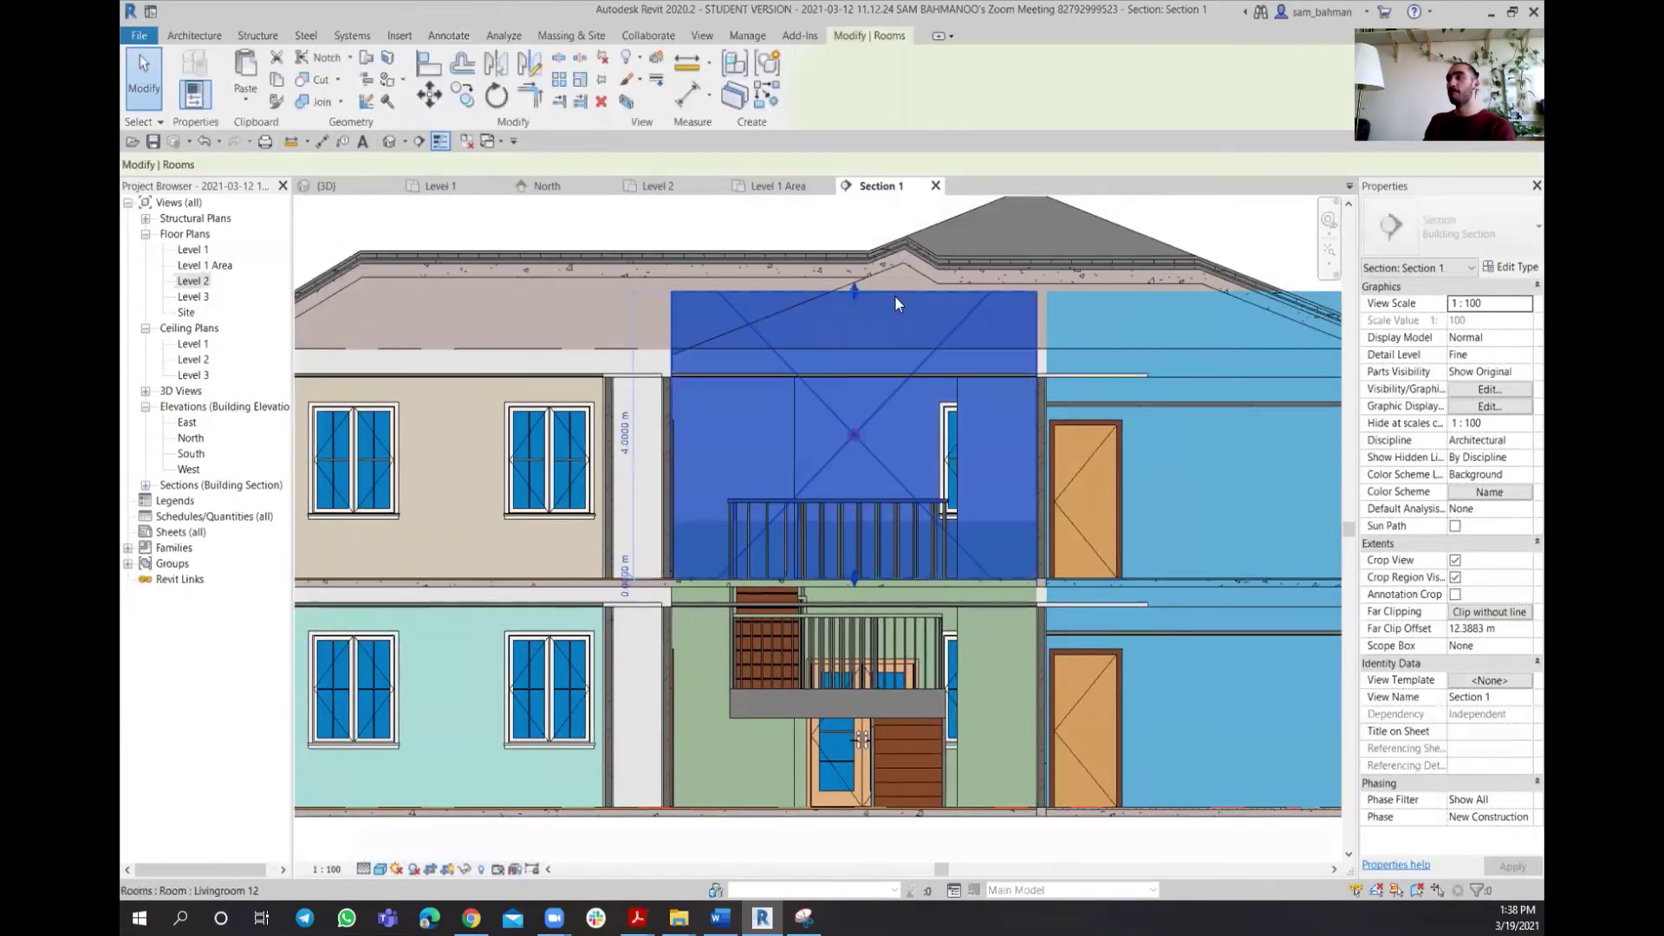
left_click_drag(863, 362, 863, 374)
key("Escape")
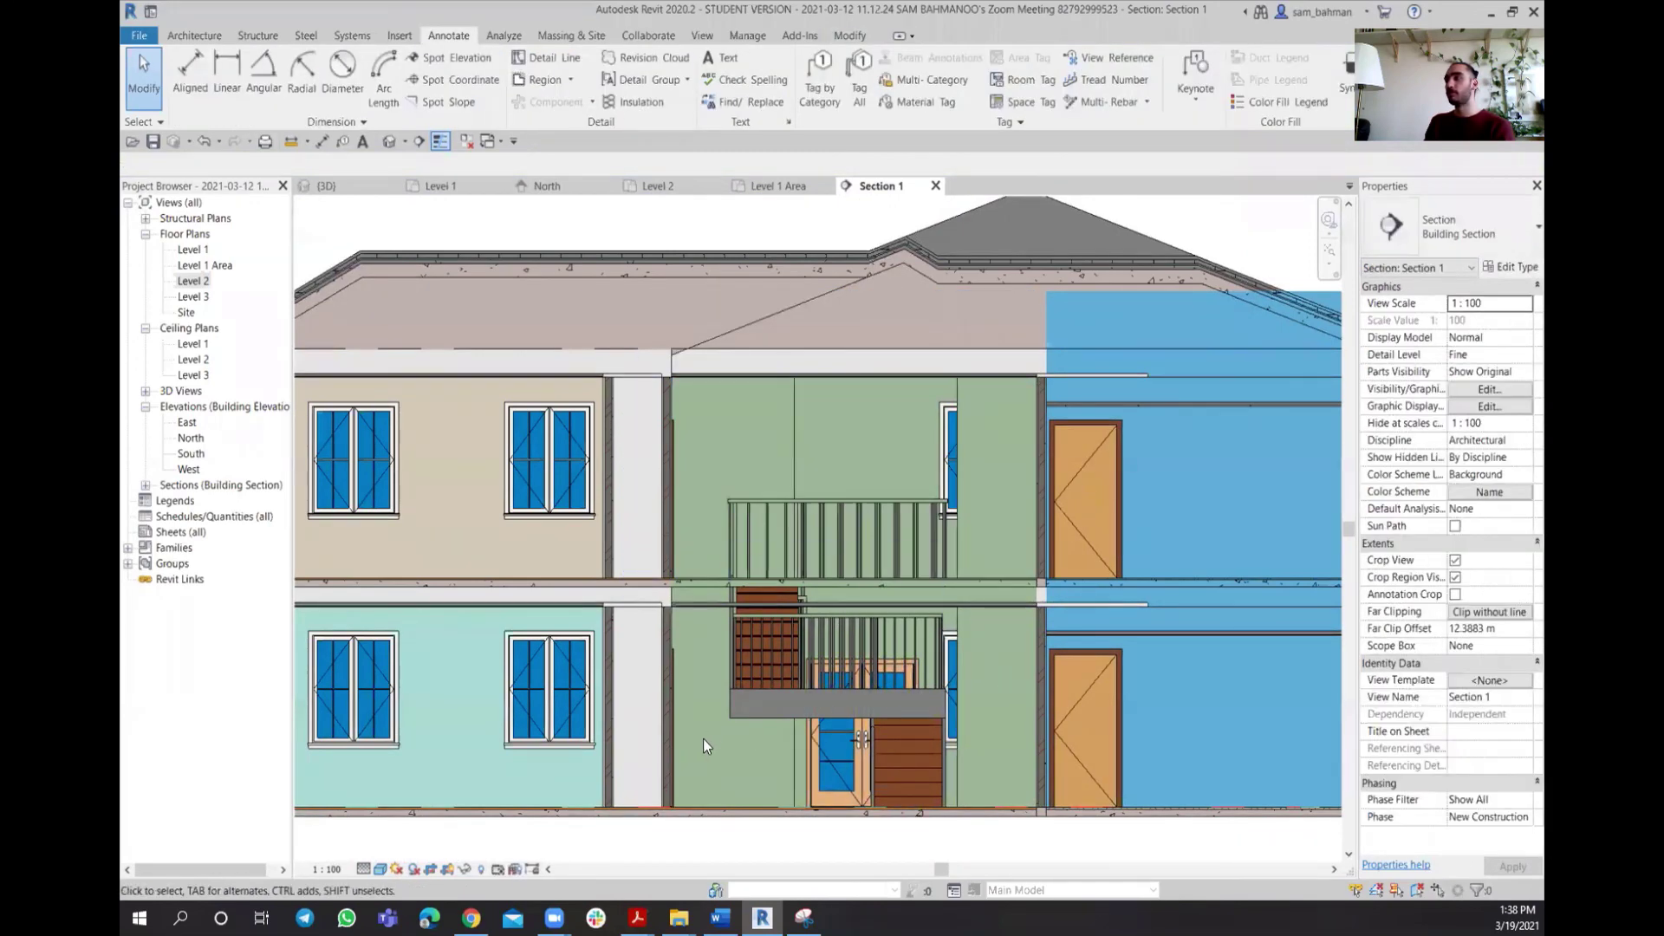
left_click(747, 771)
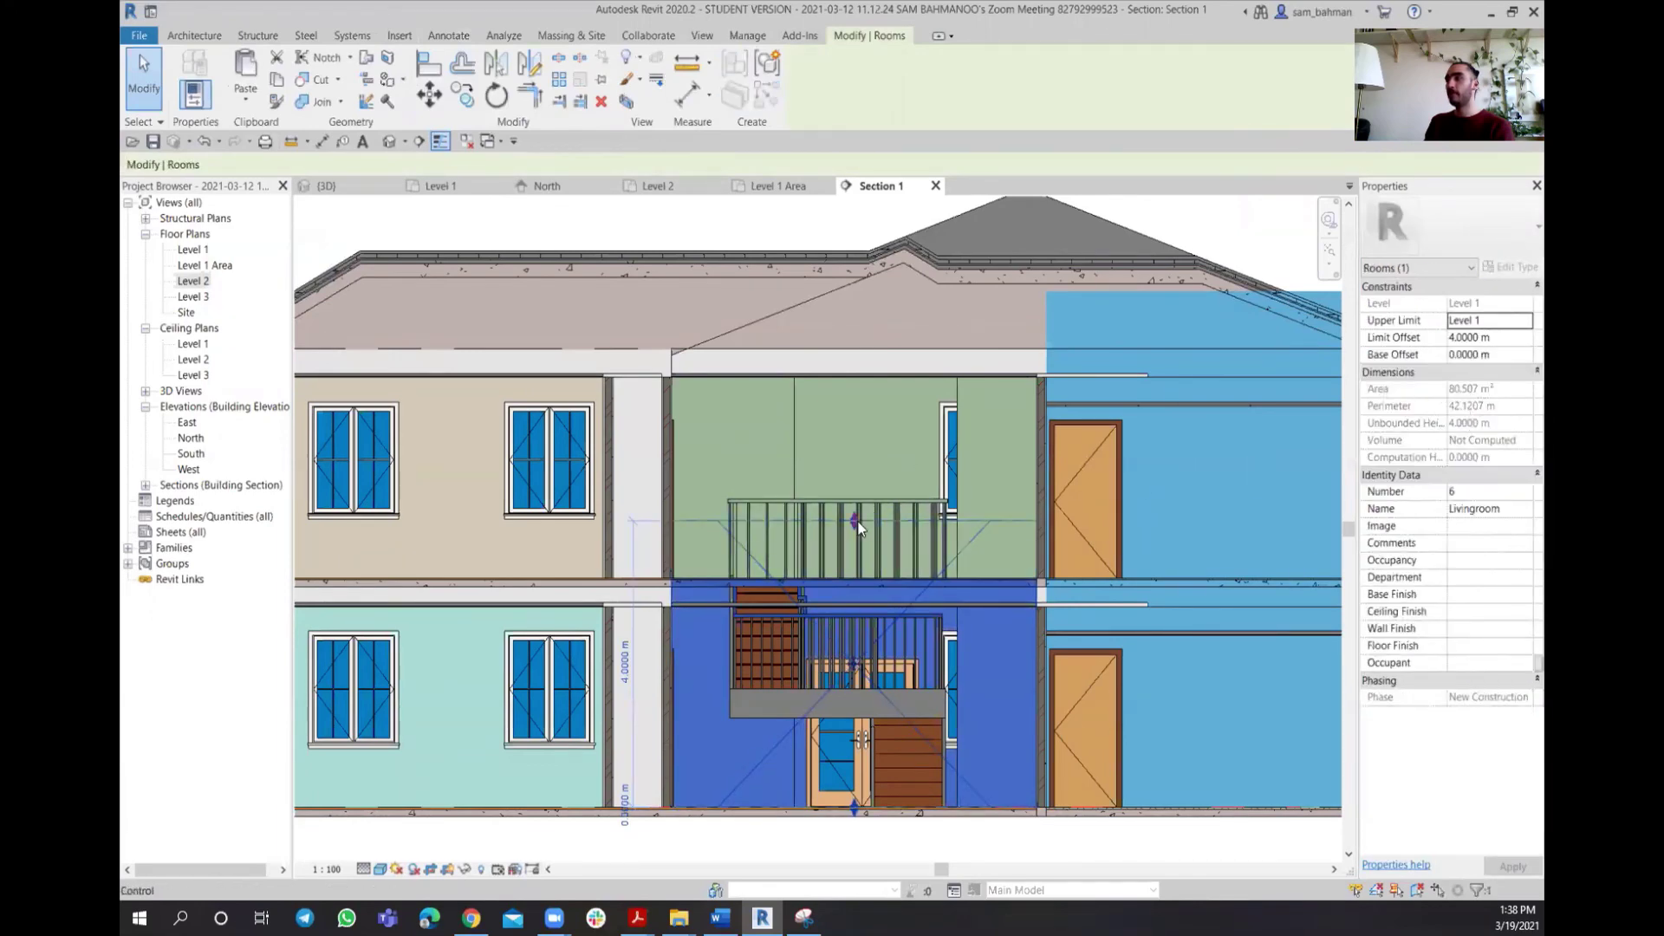
left_click_drag(858, 526, 854, 605)
Lower the top of the Level 2 Bathroom room to its ceiling, giving a limit offset of about 2.42 m
middle_click_drag(855, 605, 539, 620)
left_click(902, 430)
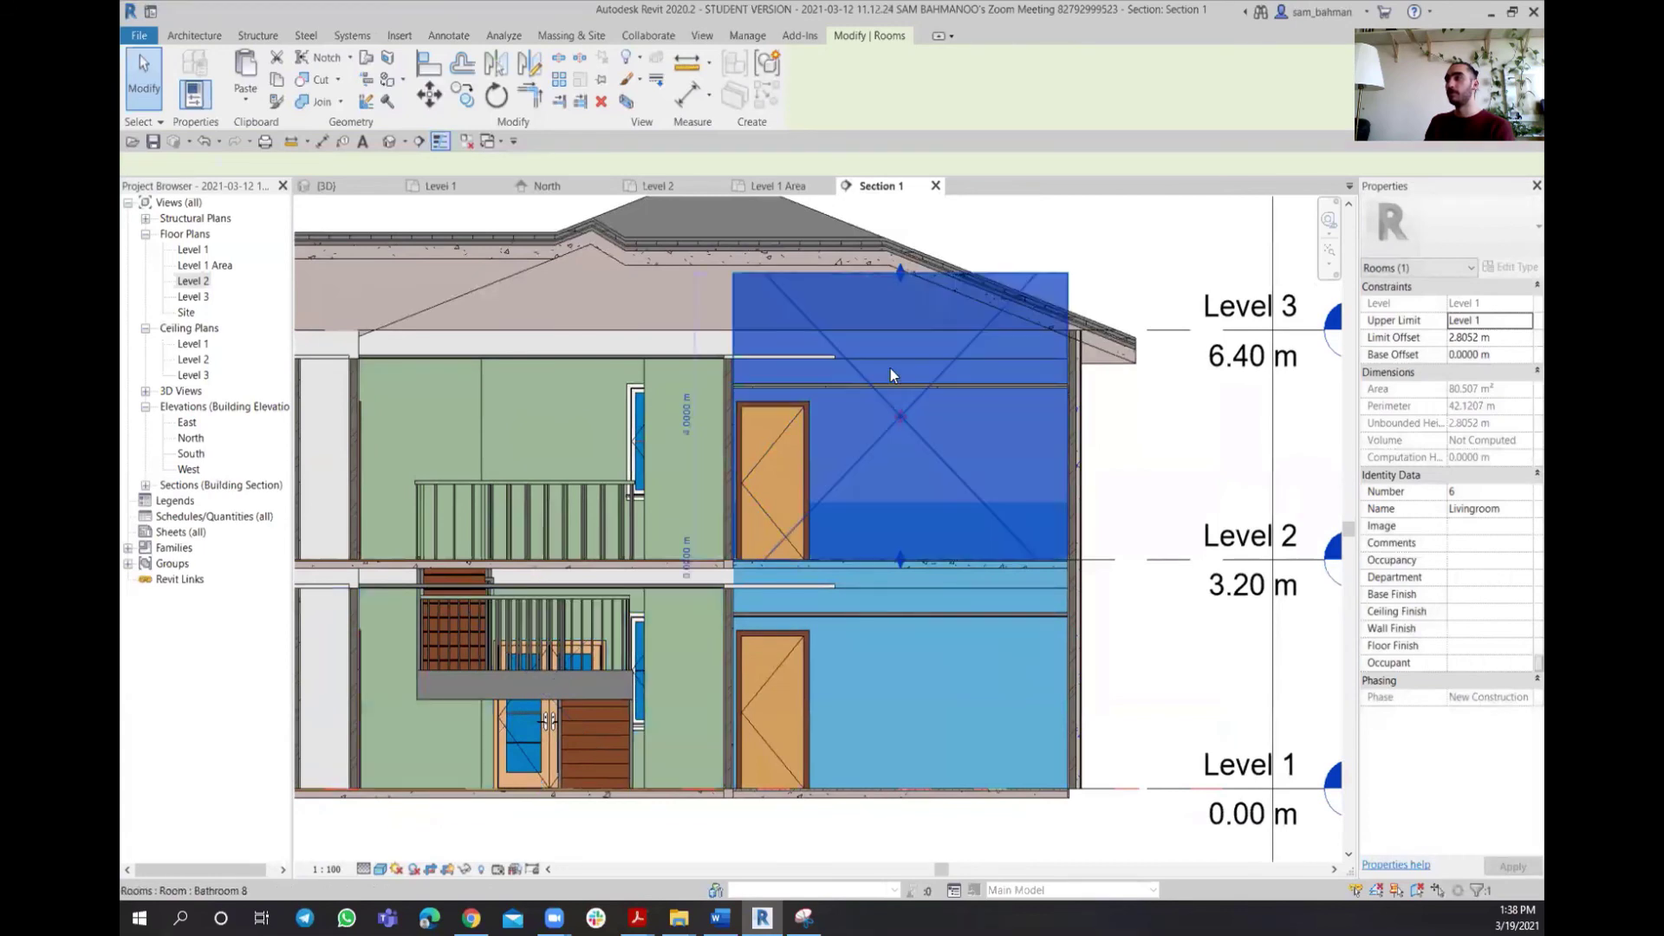
left_click_drag(898, 352, 898, 384)
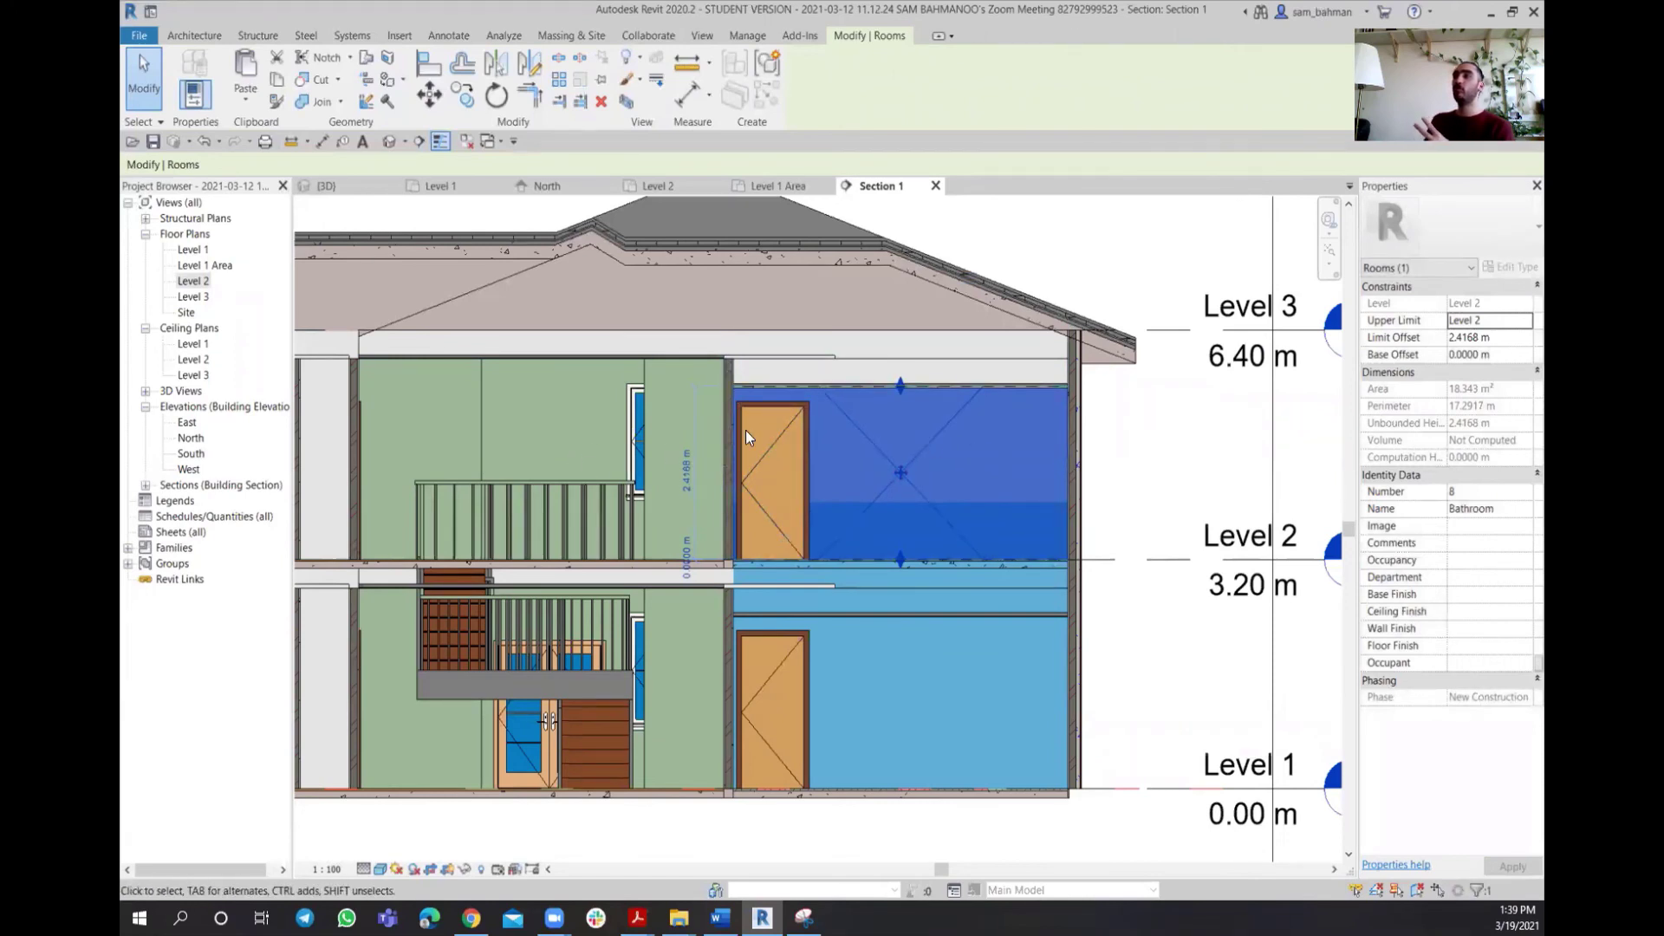
Examine the ceiling heights around the Level 2 Livingroom and Bathroom, and compare the section's room colors with the legend
scroll(790, 401, "up", 5)
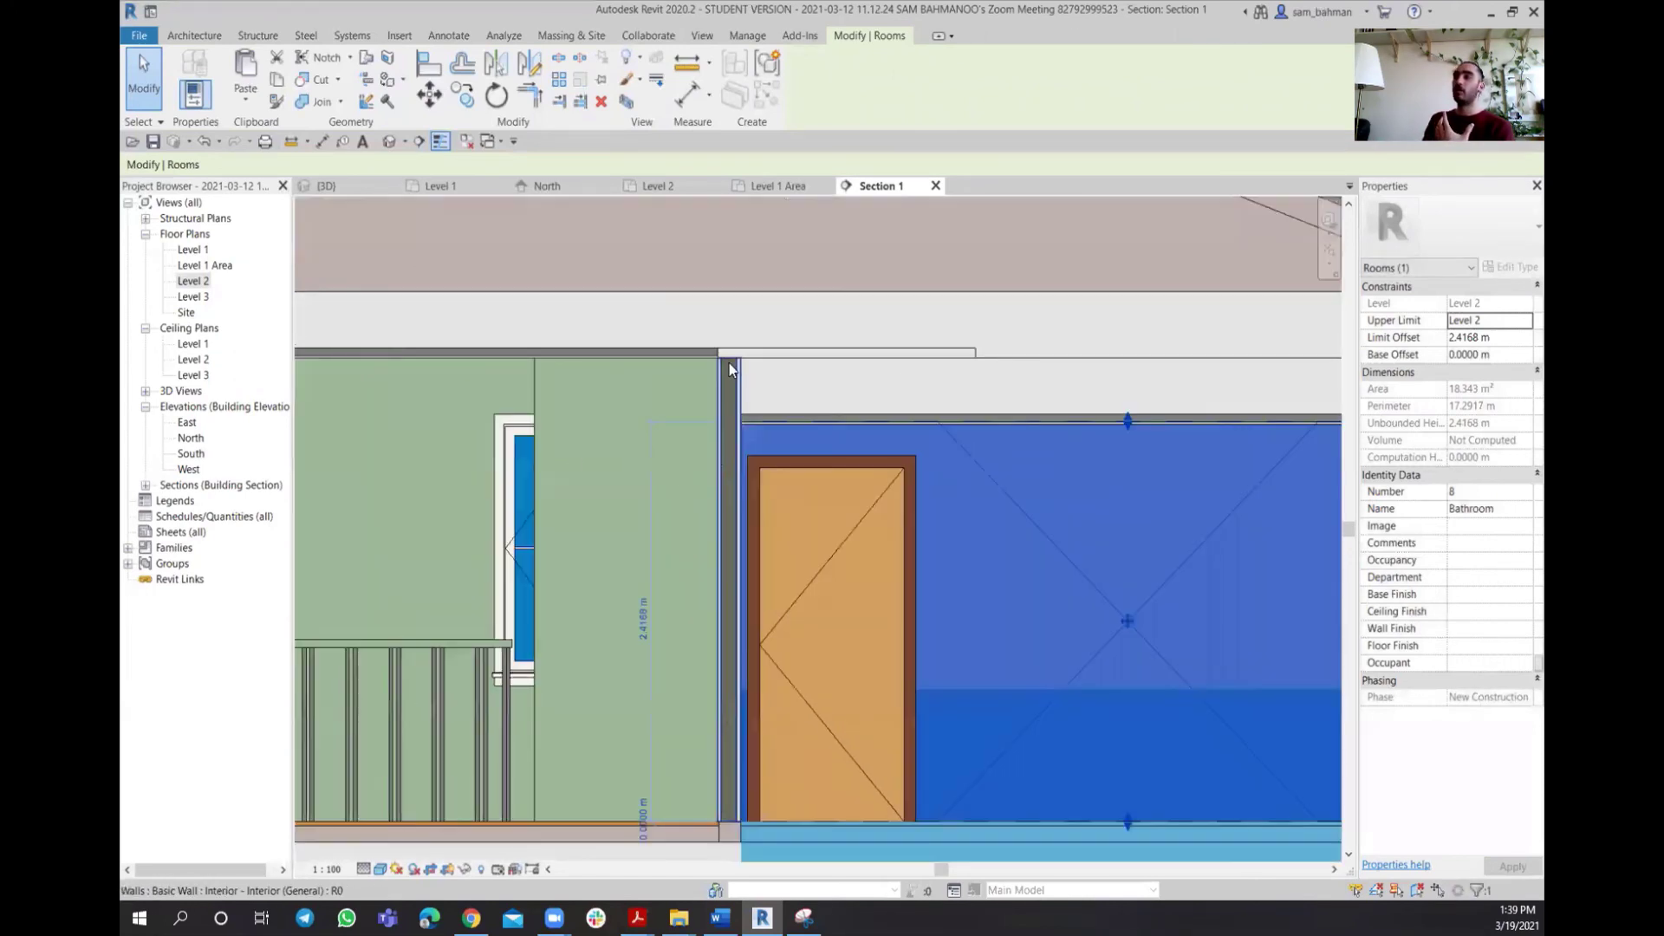
scroll(815, 397, "down", 1)
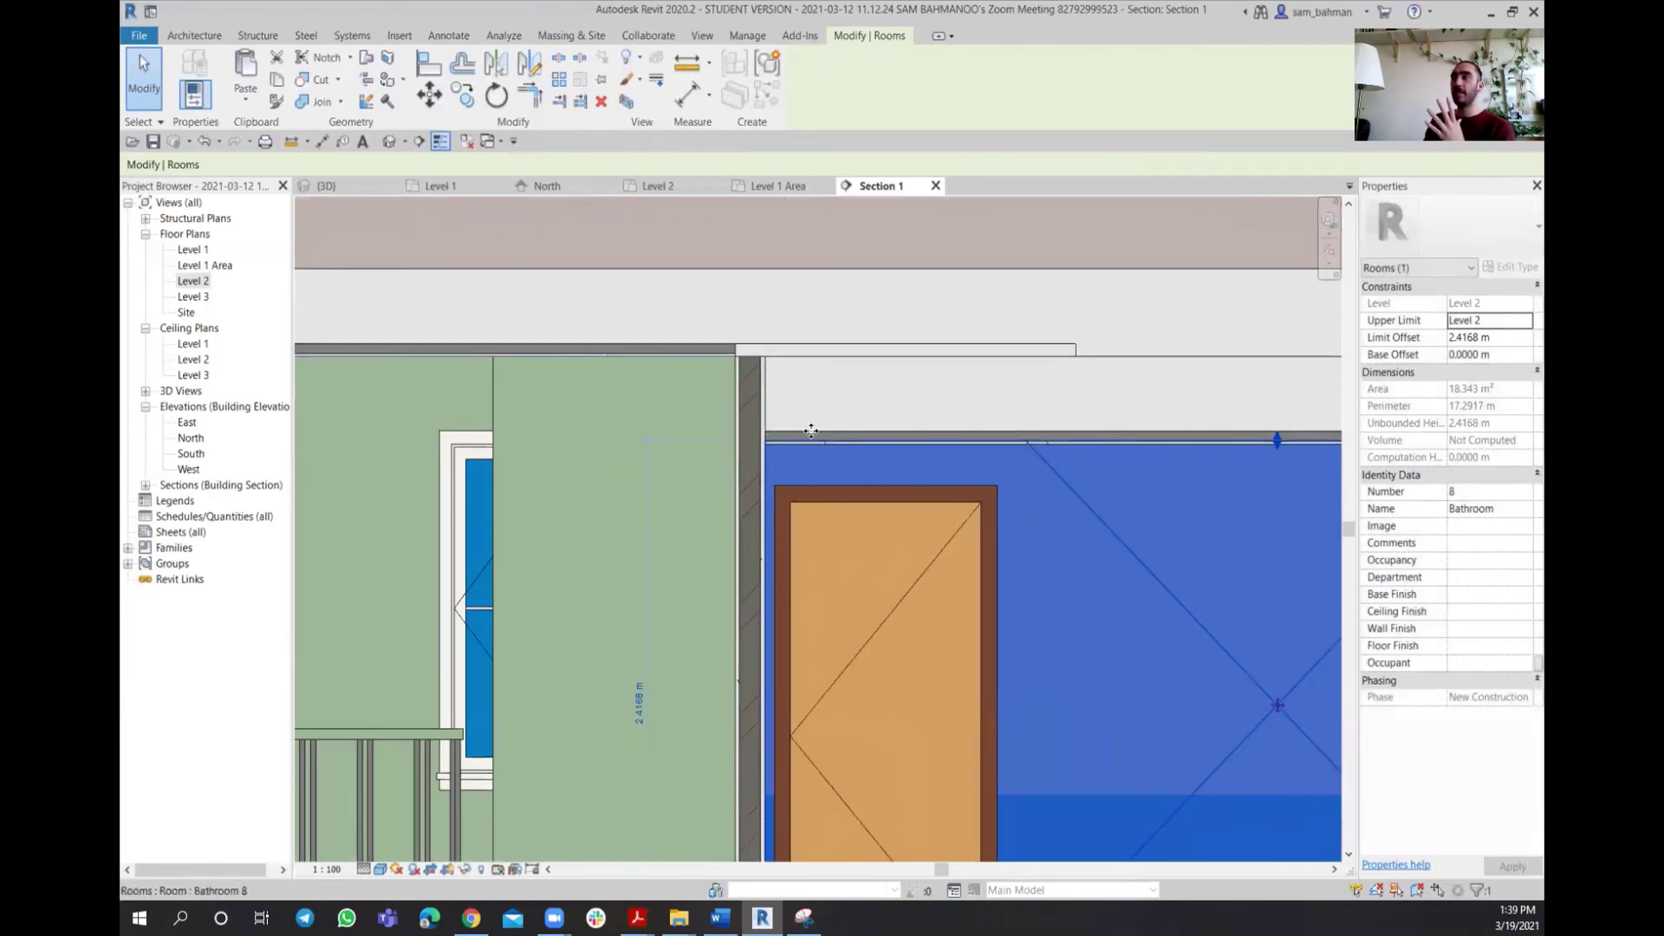
scroll(813, 419, "down", 2)
left_click(848, 401)
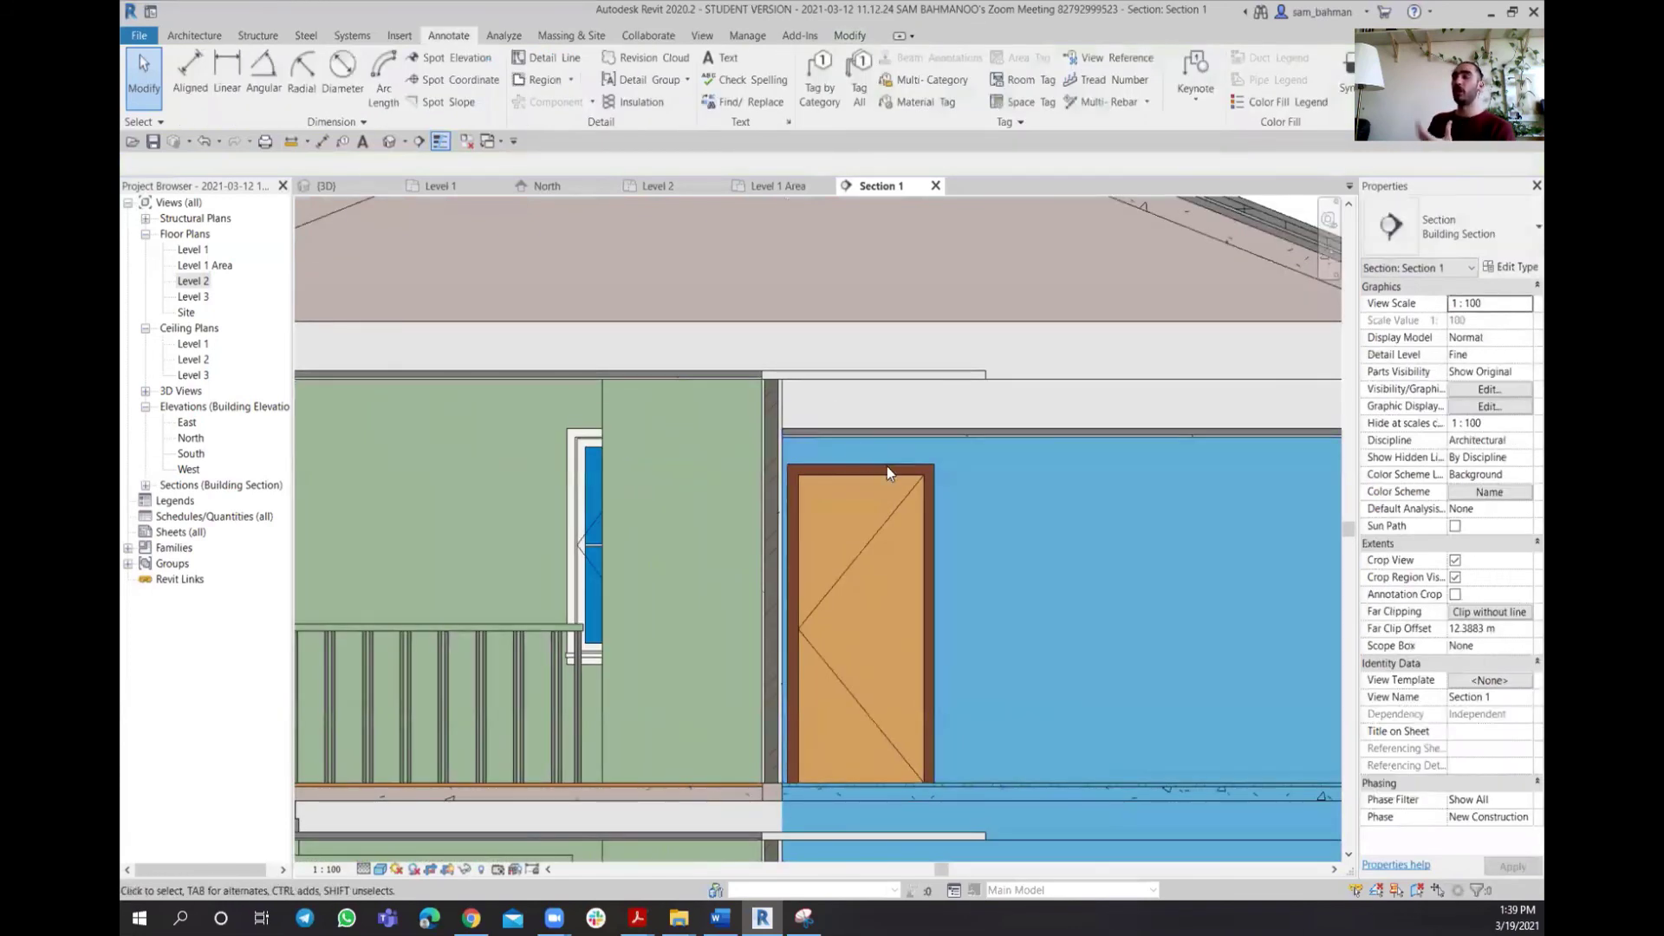
mouse_move(844, 562)
middle_mouse_down()
mouse_move(876, 415)
mouse_move(762, 433)
middle_mouse_up()
scroll(763, 433, "down", 1)
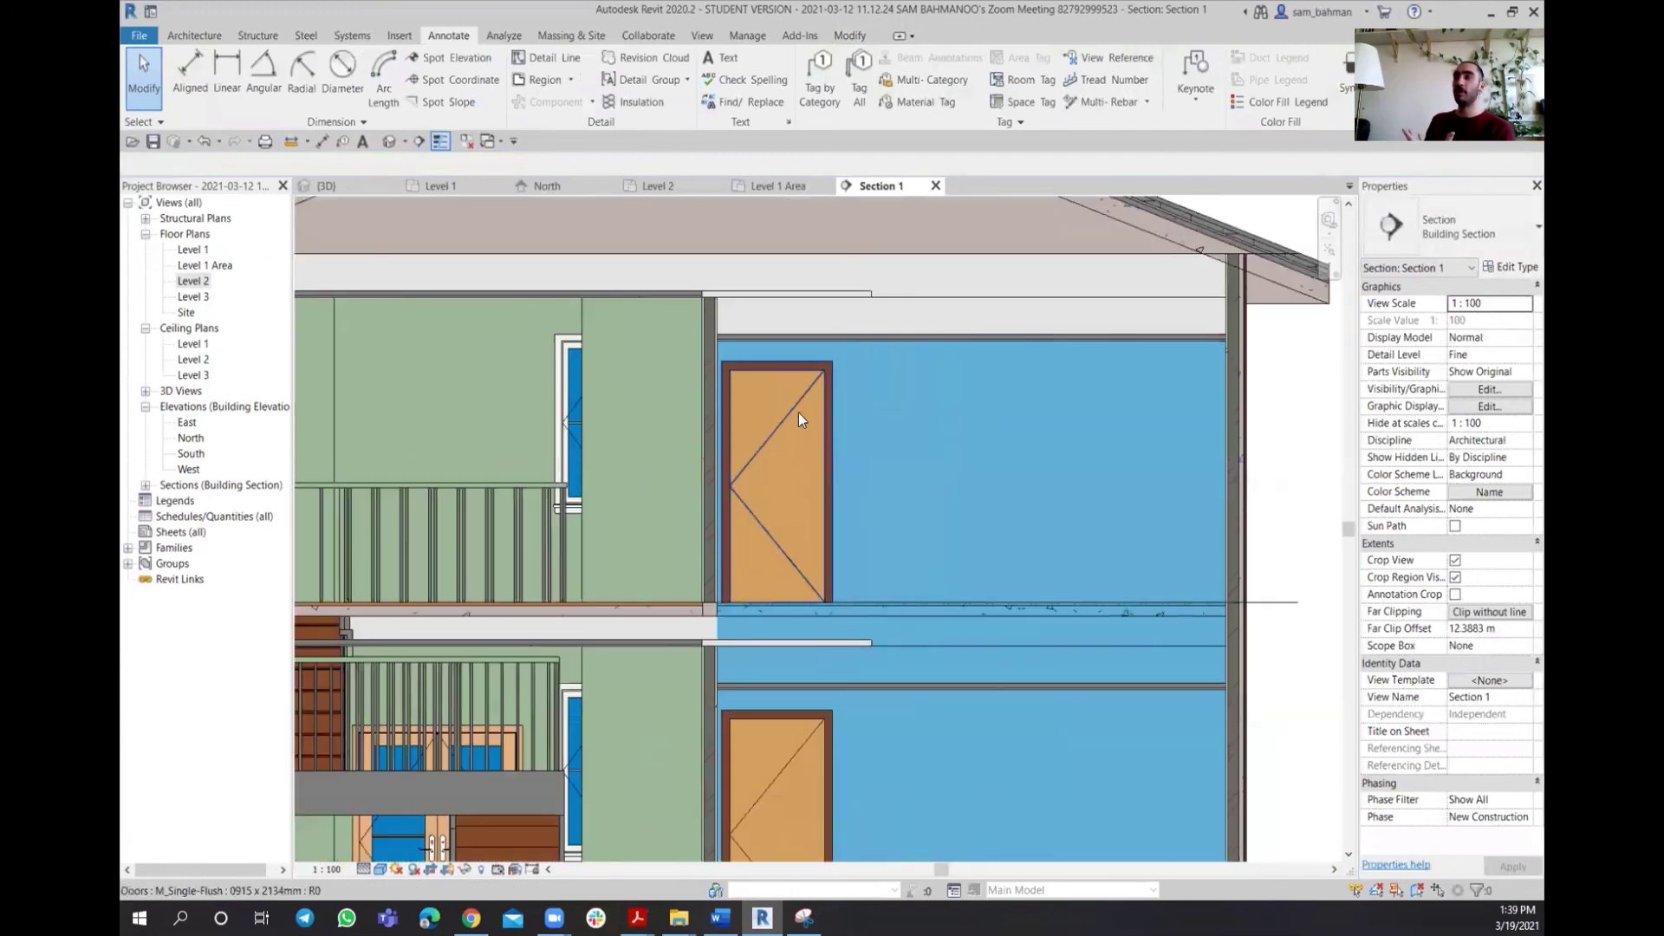
scroll(949, 389, "down", 3)
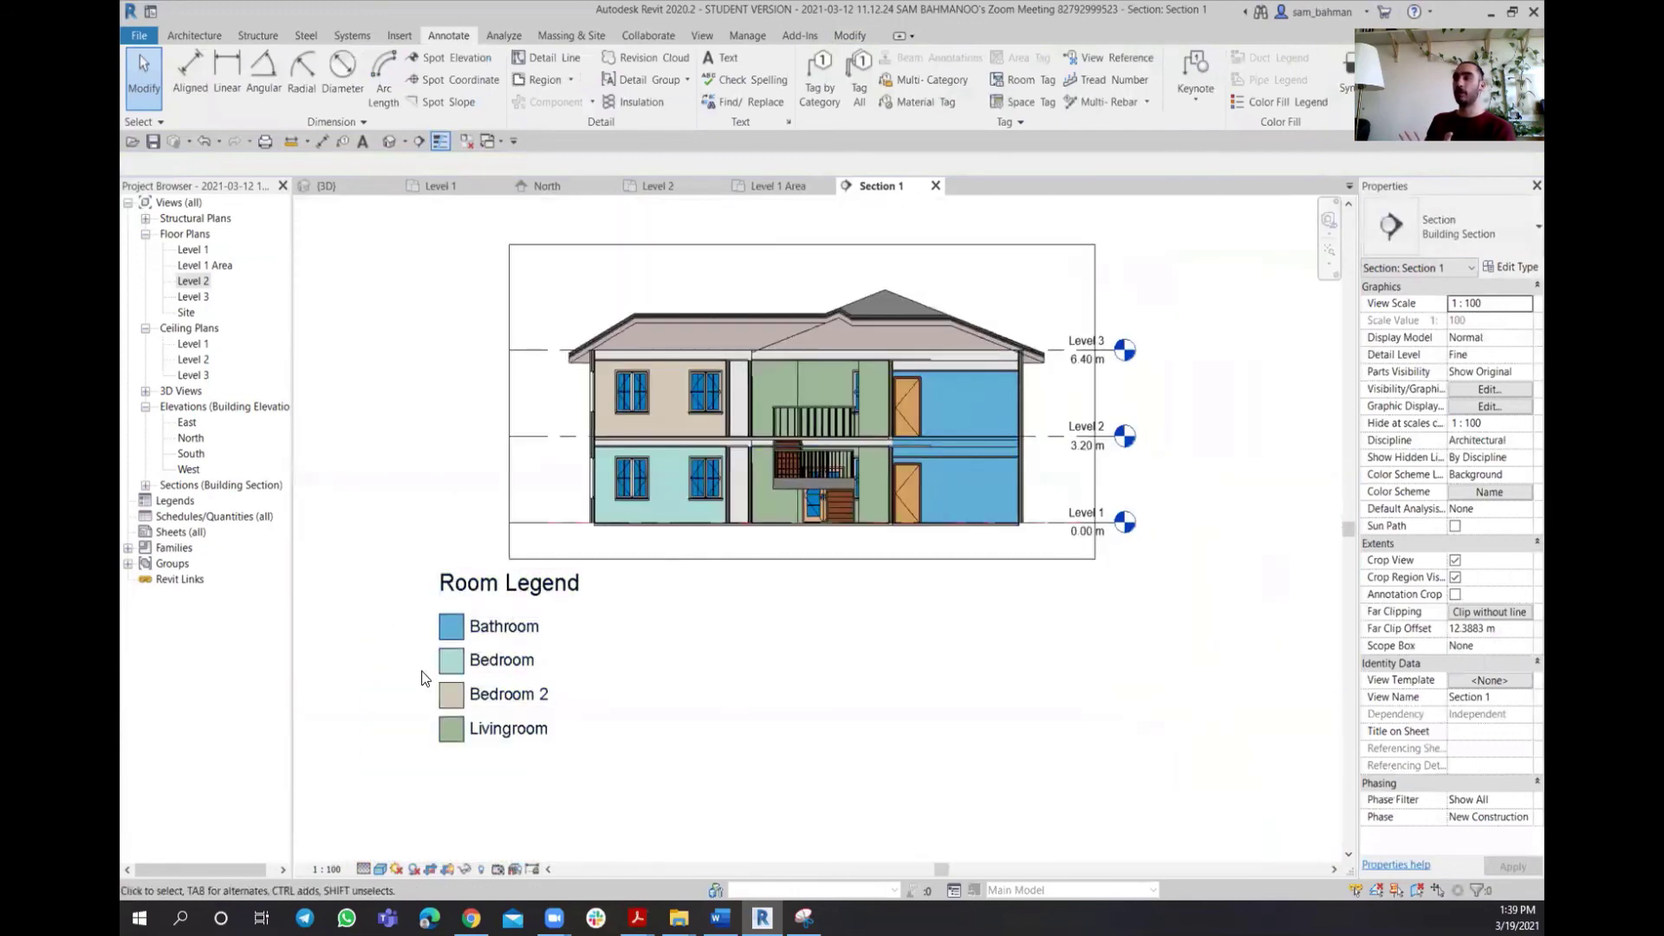
scroll(486, 652, "up", 2)
scroll(988, 572, "up", 5)
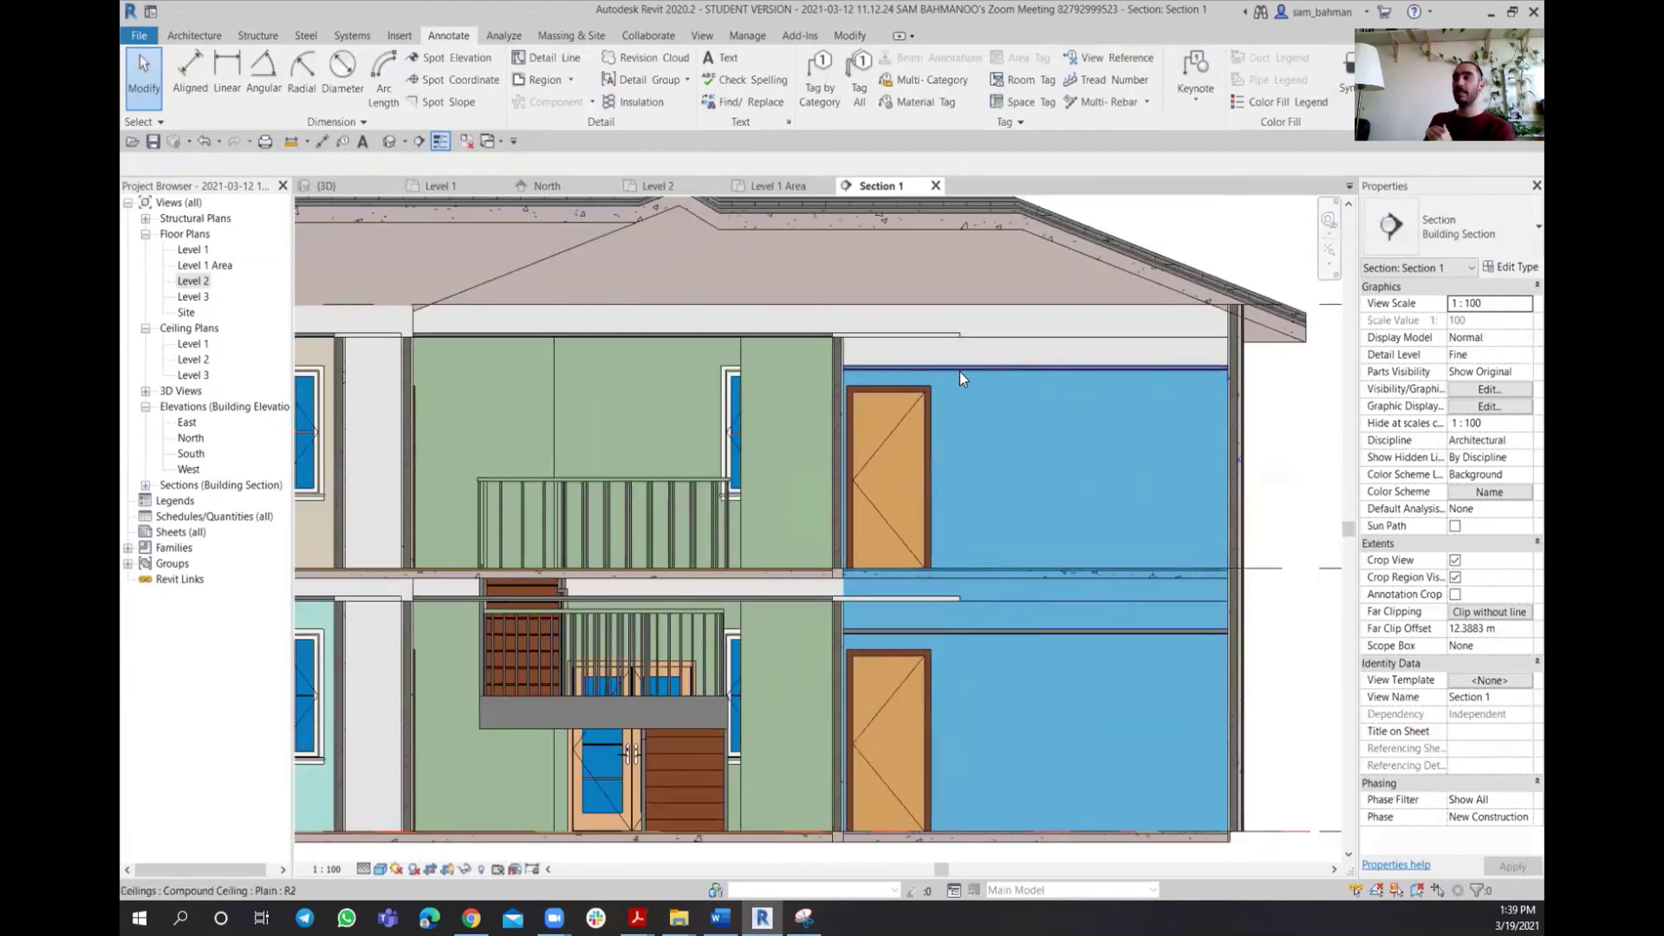
scroll(700, 330, "down", 5)
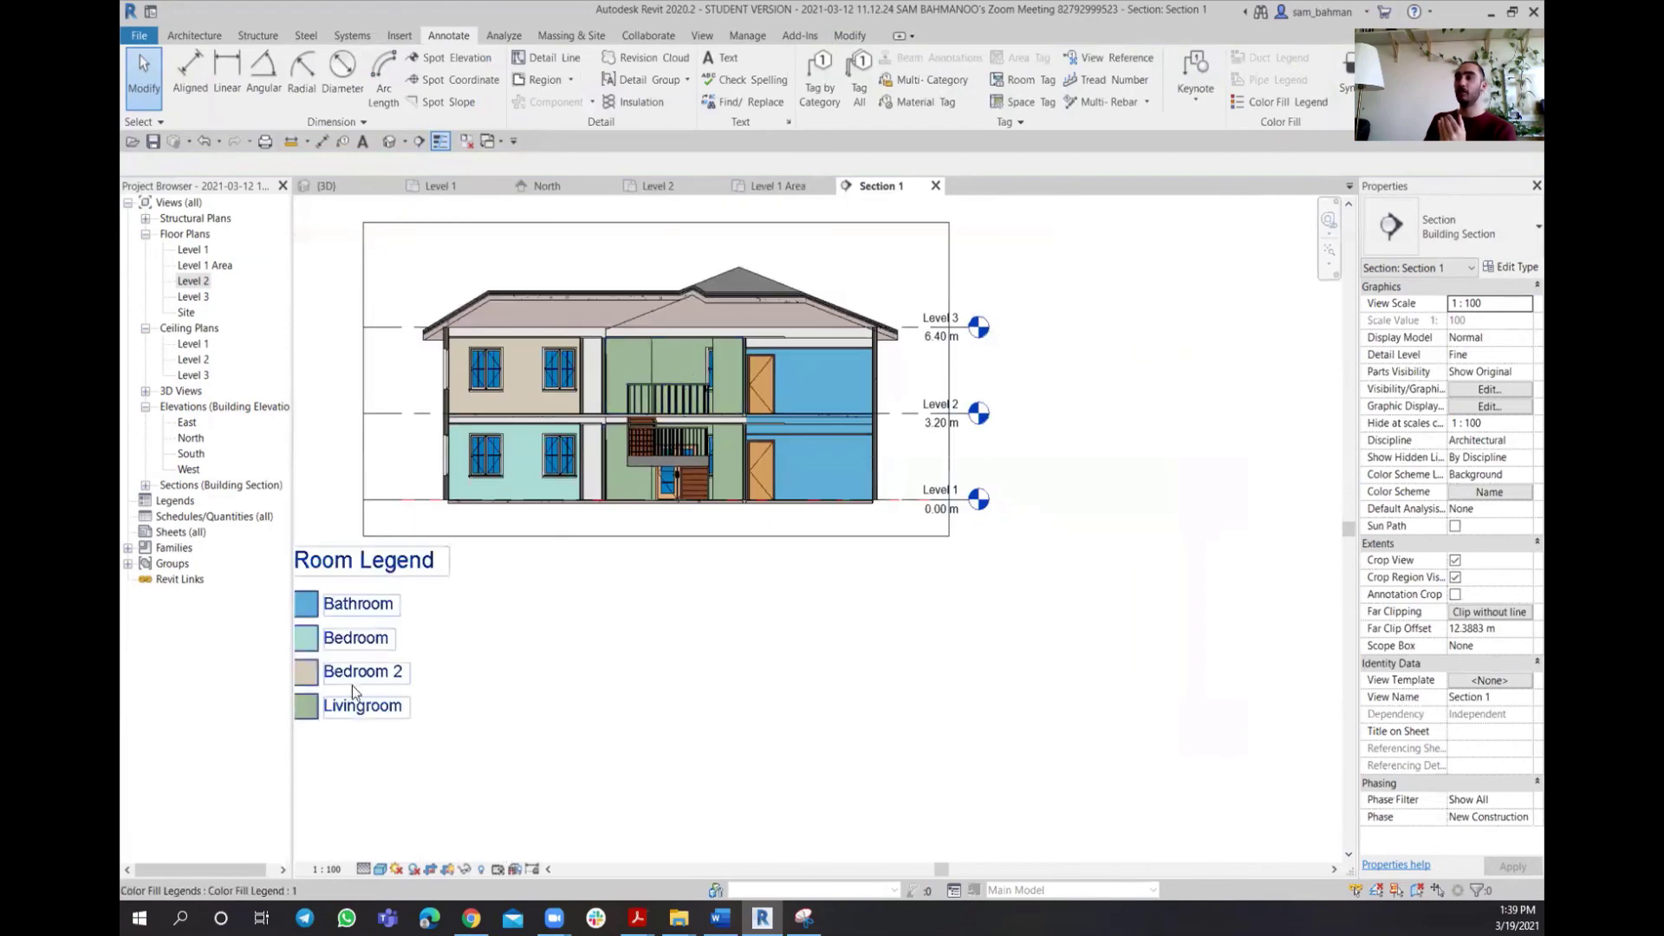
Lower the top of the Level 1 Bathroom room to its ceiling, giving a limit offset of about 2.42 m
scroll(848, 304, "up", 4)
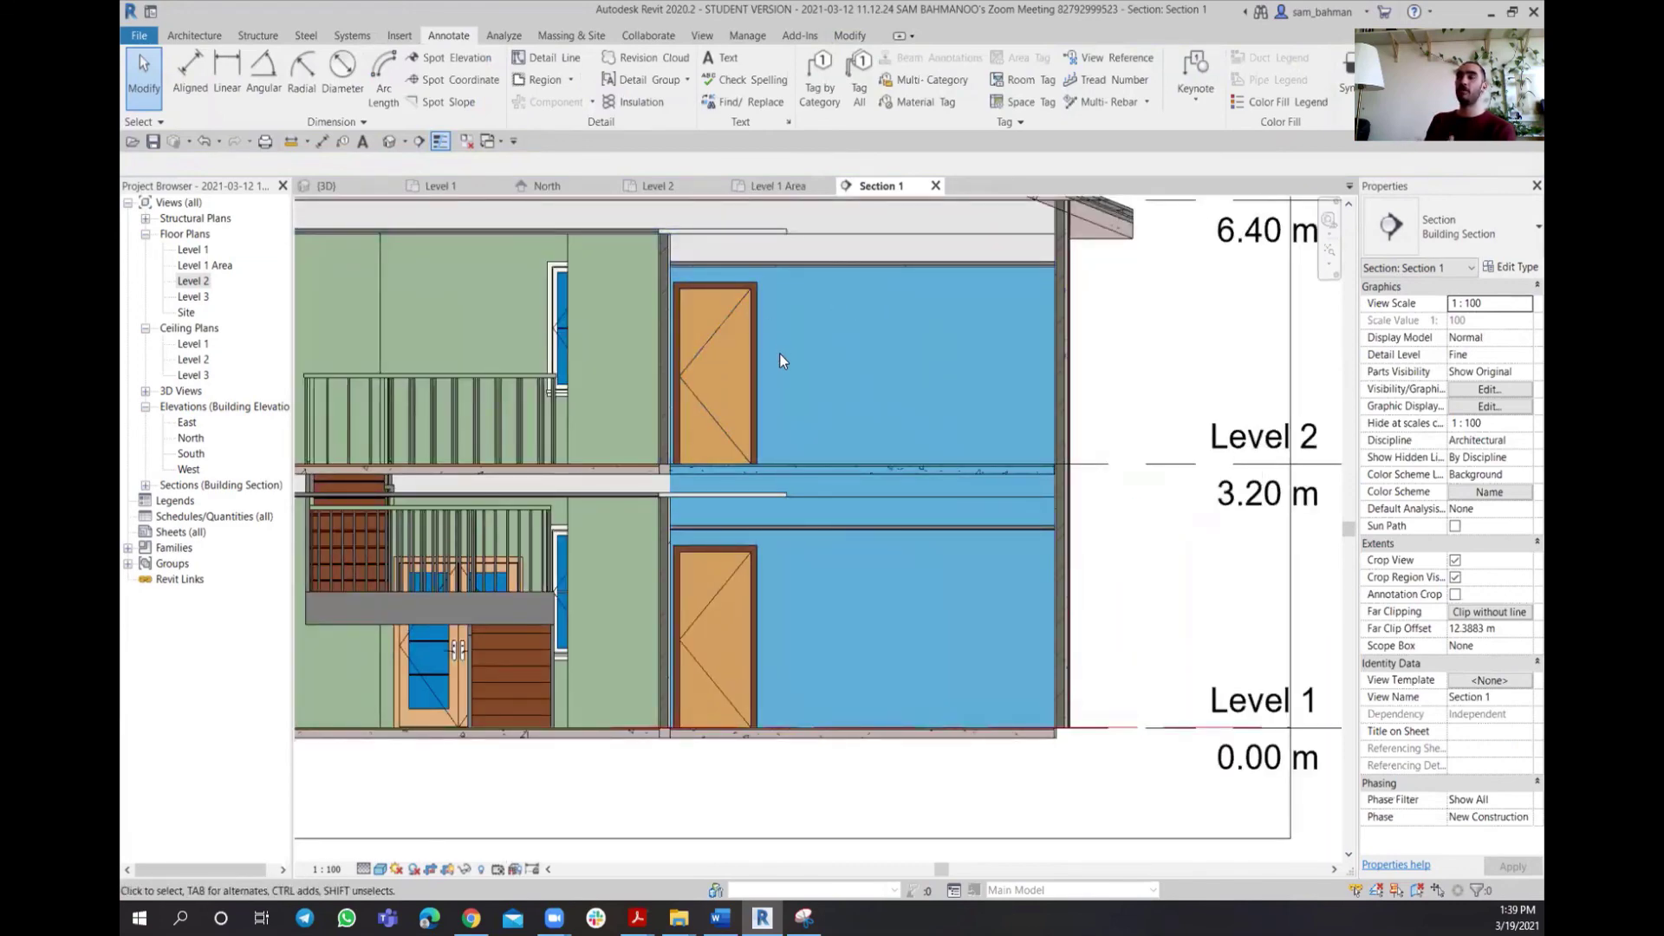
left_click(856, 559)
left_click_drag(862, 398, 854, 529)
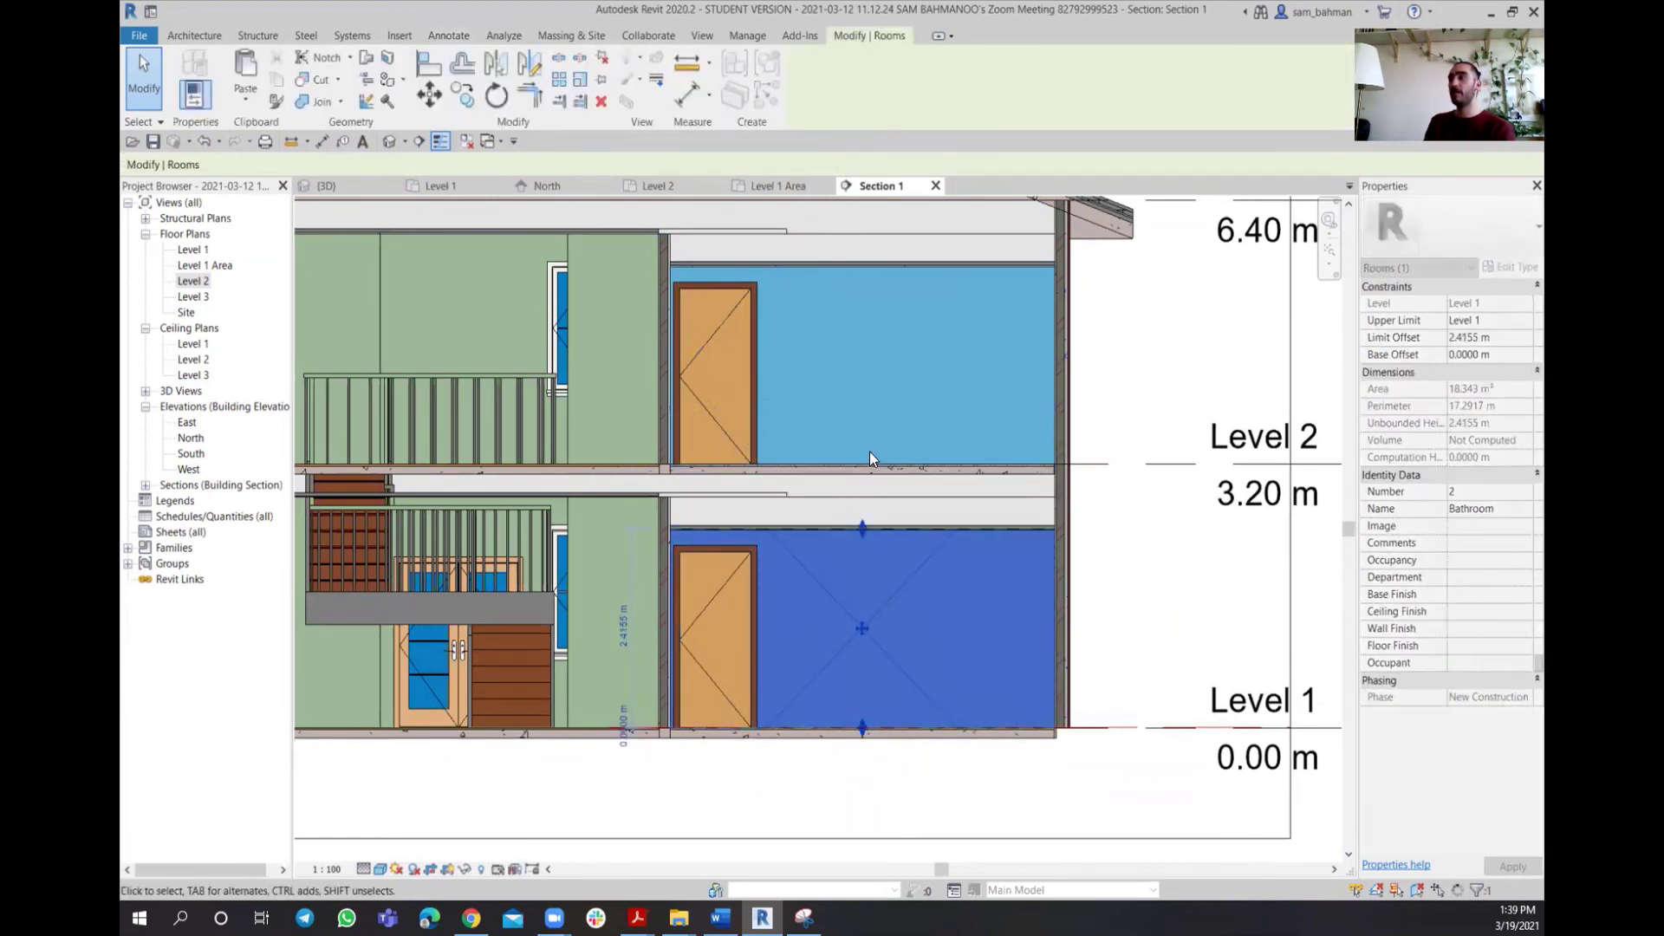
scroll(853, 529, "down", 3)
left_click(736, 694)
mouse_move(736, 694)
middle_mouse_down()
mouse_move(804, 666)
mouse_move(804, 647)
middle_mouse_up()
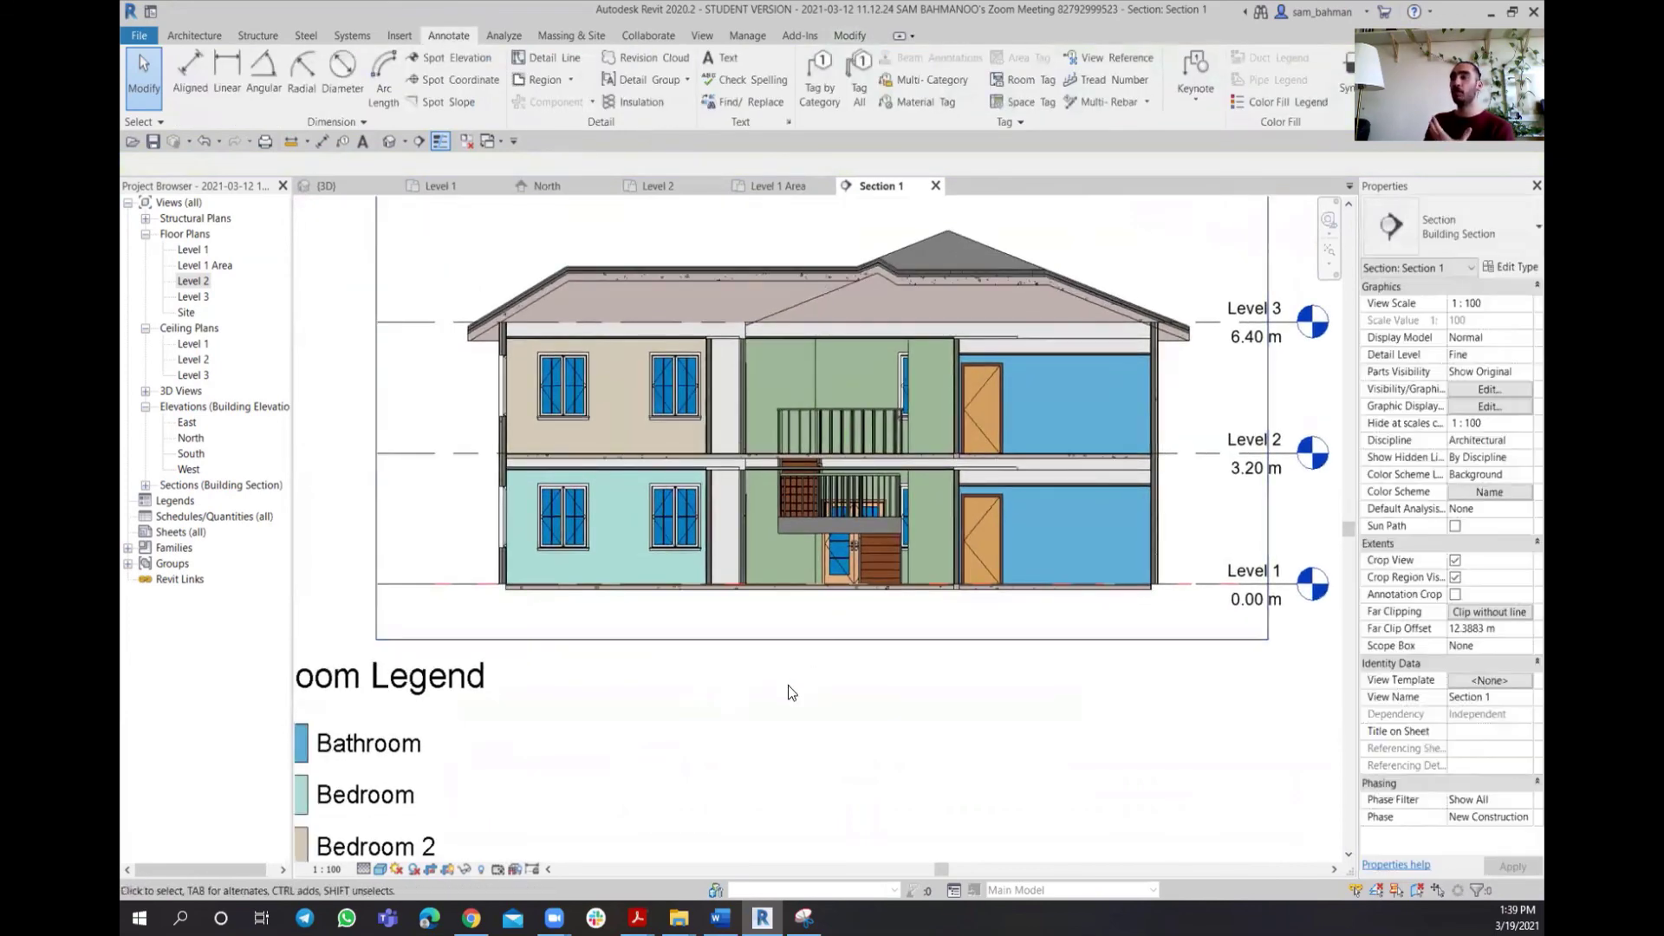